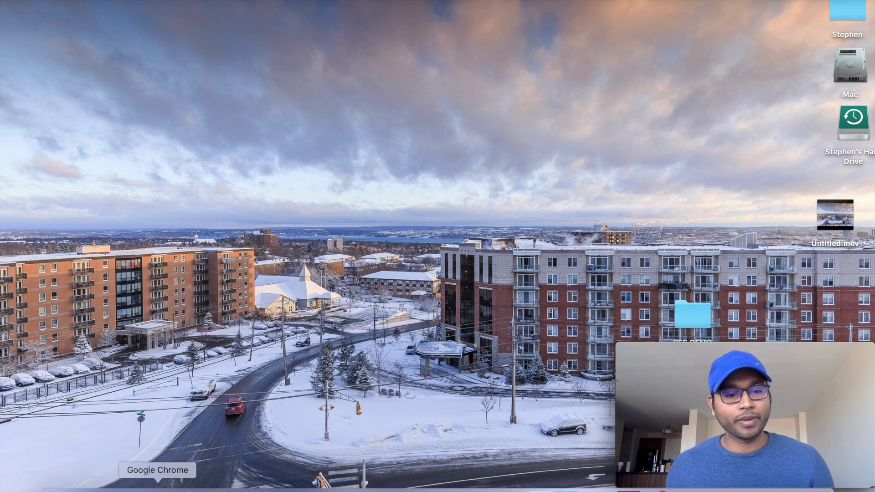
# Bring the Chrome window with the new Gmail inbox to the front from the Dock.
pyautogui.click(157, 489)
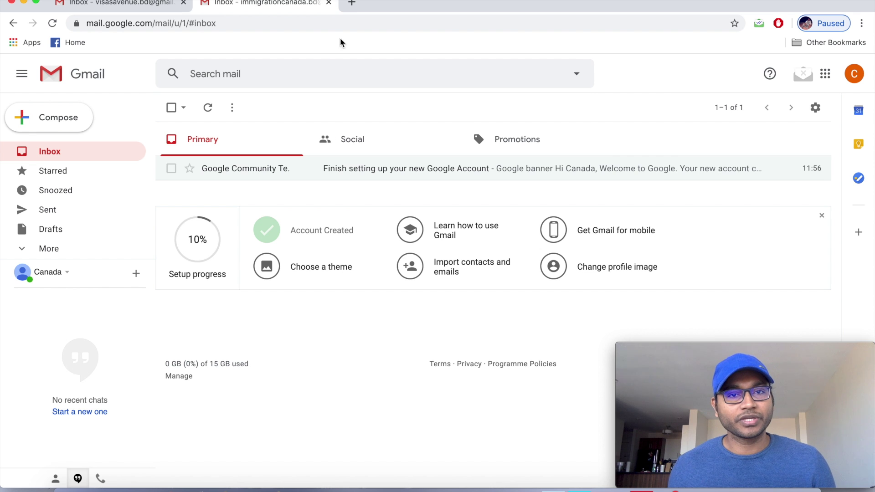
# Search Google for 'ces canada' in a new tab and open the Comparative Education Service result.
pyautogui.click(352, 4)
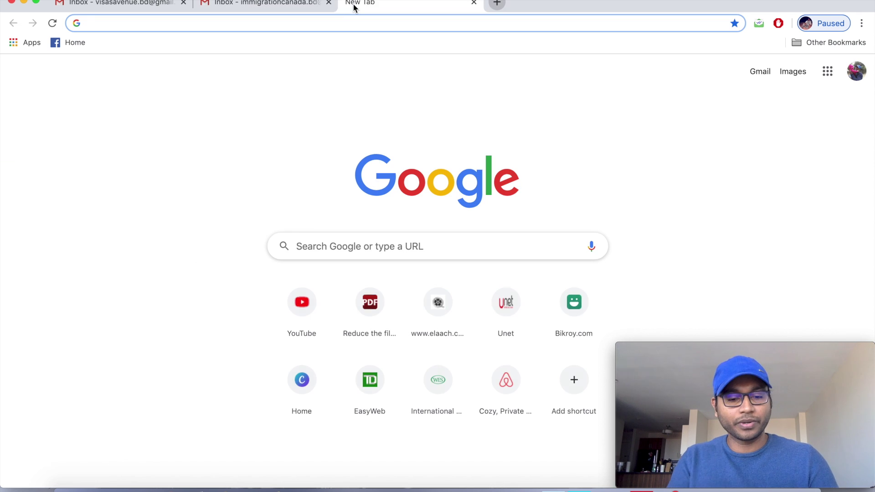
pyautogui.write('ces canada')
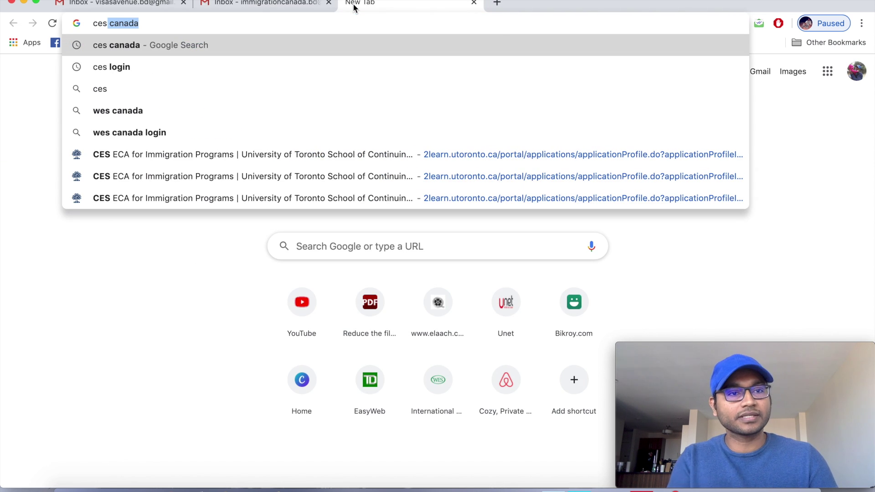
pyautogui.click(186, 46)
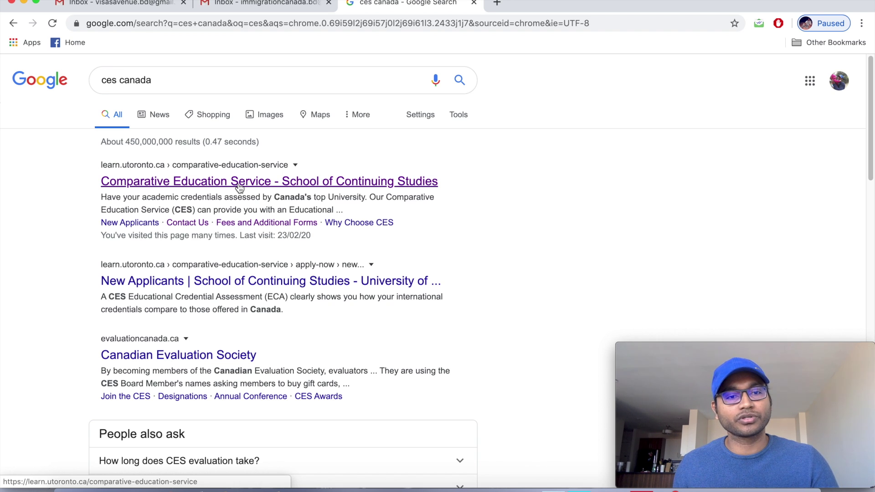
pyautogui.click(240, 182)
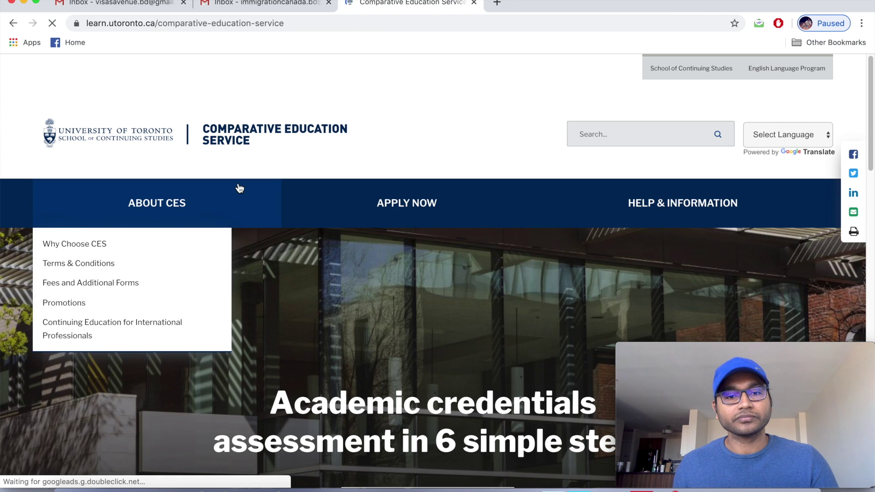
# Scroll the CES home page down to the ECA cards and reveal Apply Now on ECA for Immigration Purposes.
pyautogui.moveTo(303, 224)
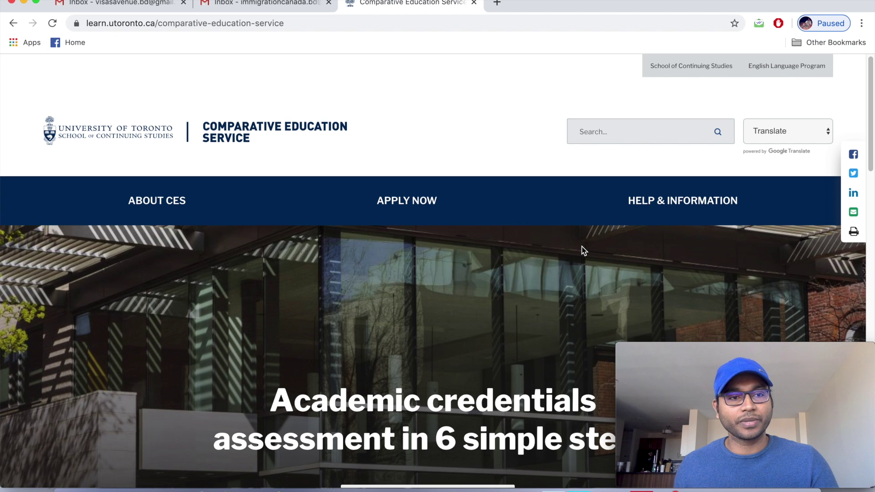
pyautogui.scroll(-1, 583, 251)
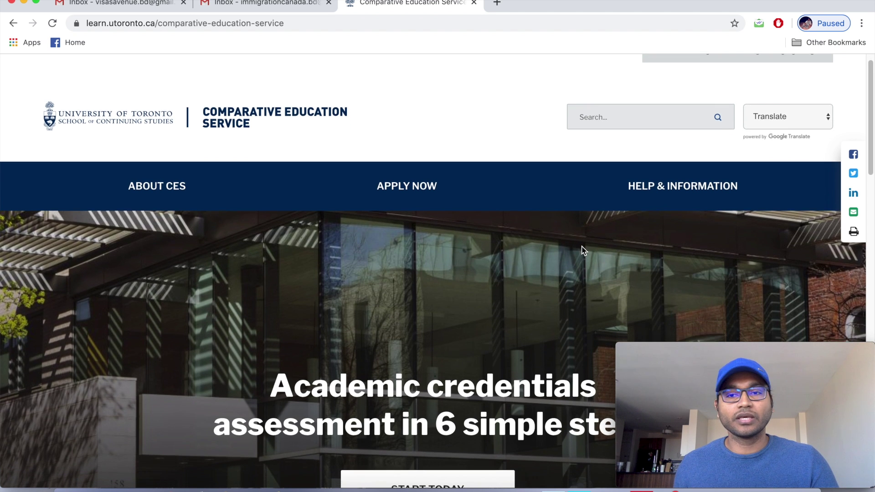
pyautogui.scroll(-2, 584, 251)
pyautogui.scroll(-4, 583, 251)
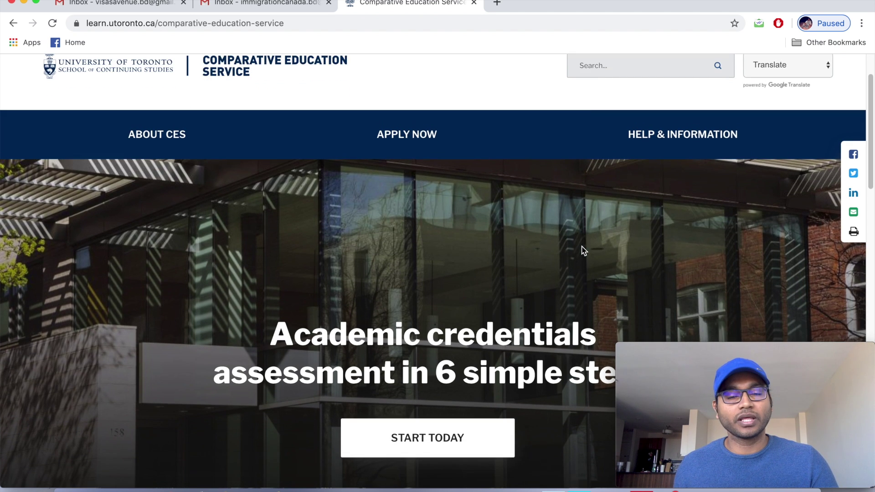
pyautogui.scroll(-7, 584, 250)
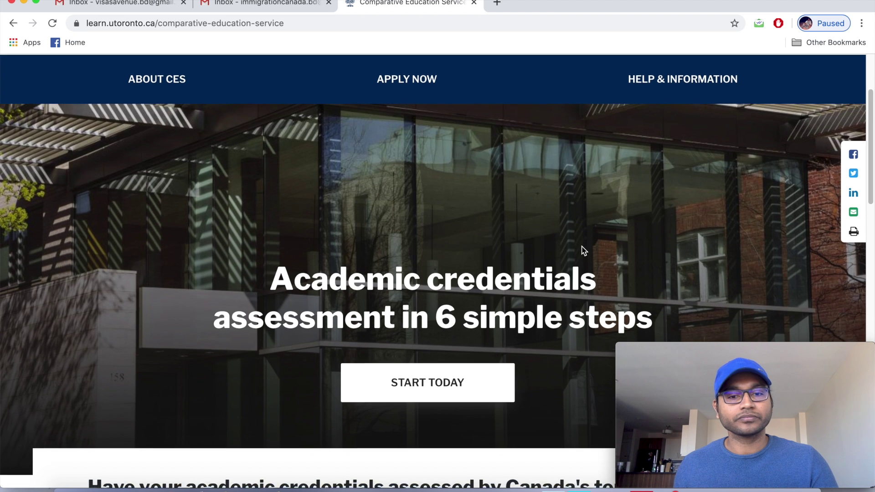
pyautogui.scroll(-5, 583, 250)
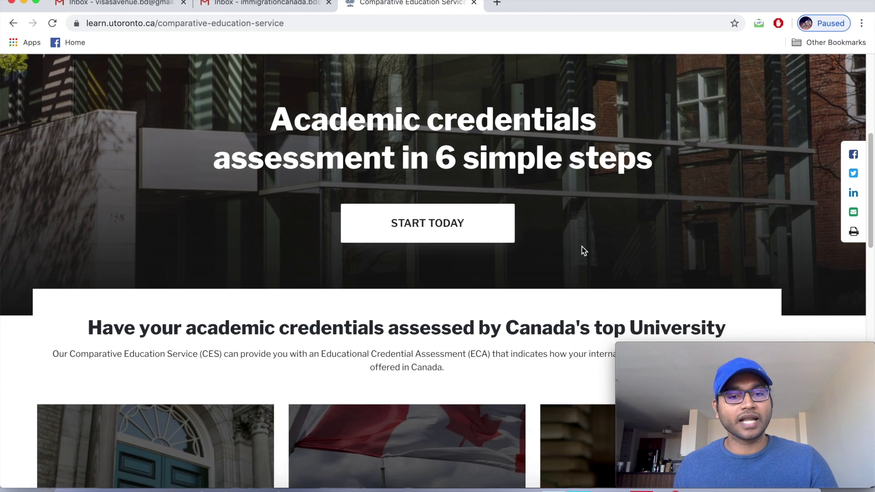
pyautogui.scroll(-5, 581, 247)
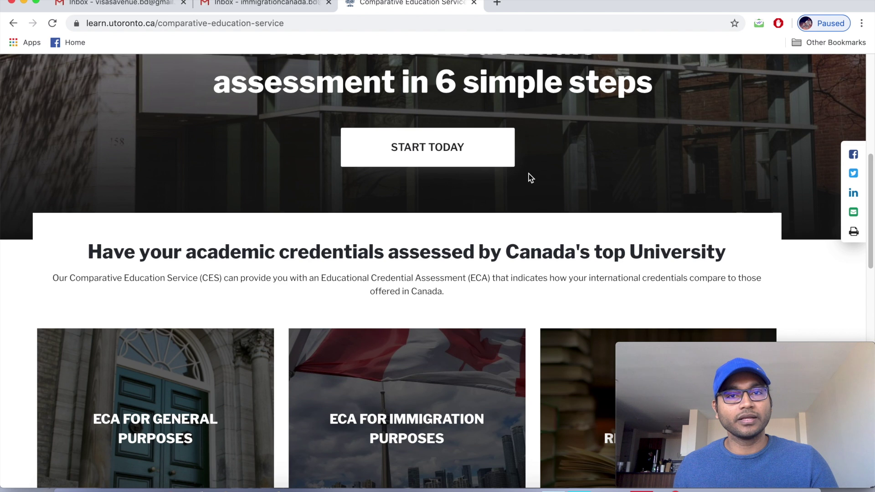
pyautogui.scroll(-2, 529, 177)
pyautogui.scroll(-5, 530, 177)
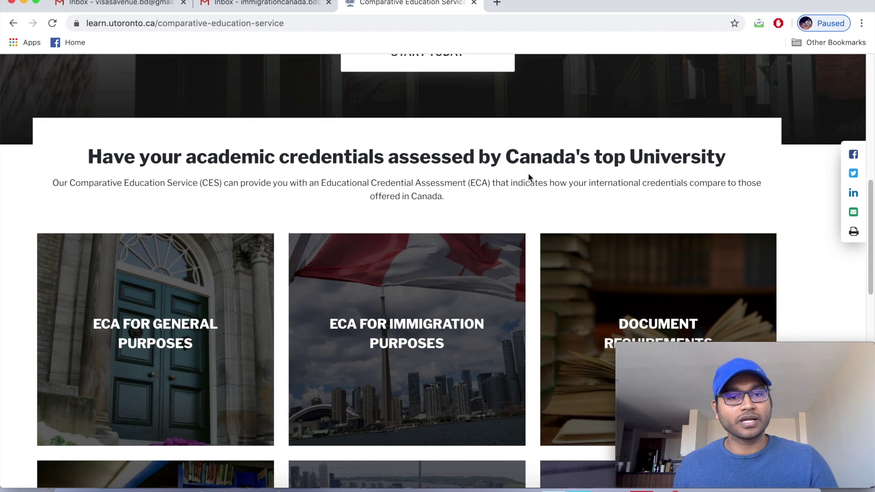
pyautogui.scroll(-4, 528, 175)
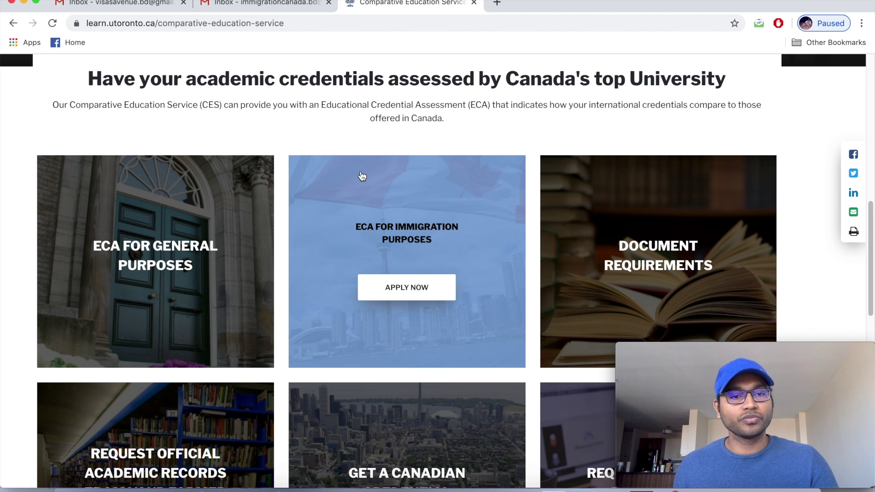
pyautogui.moveTo(268, 192)
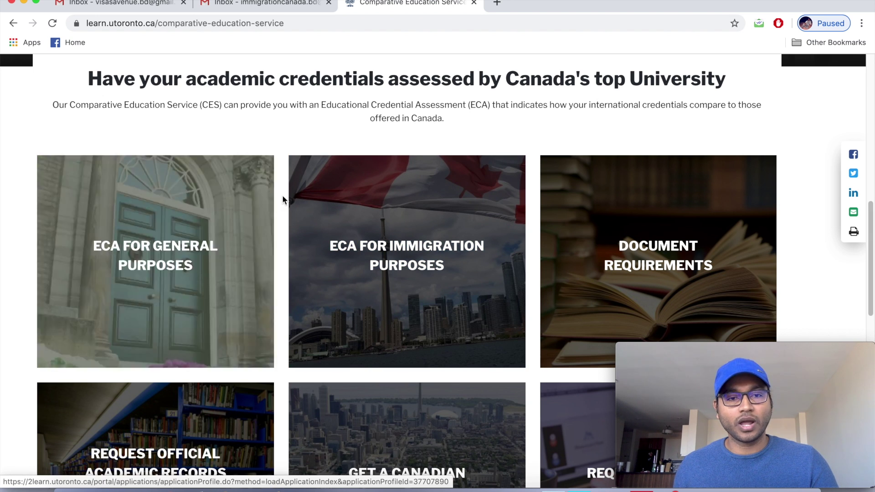
pyautogui.moveTo(306, 197)
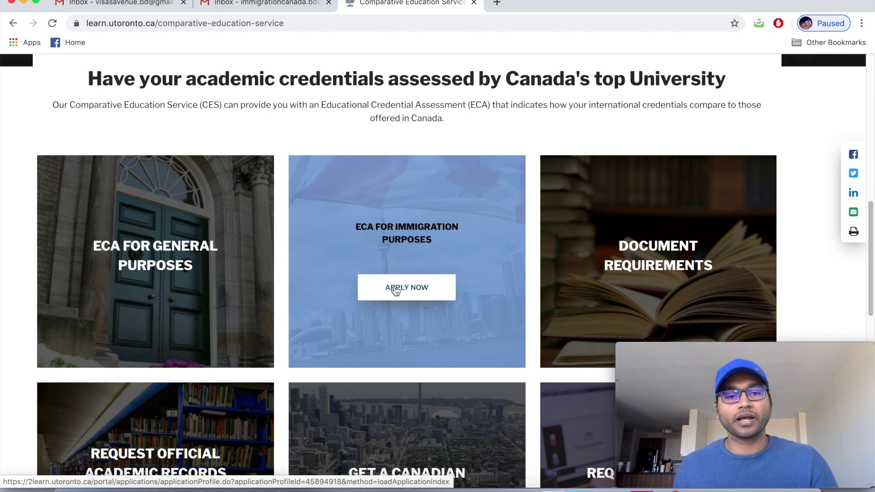
pyautogui.moveTo(547, 275)
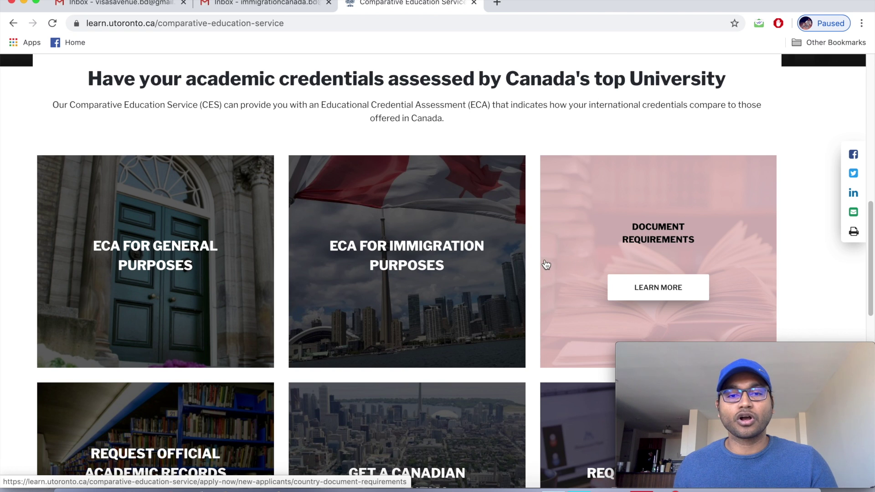
pyautogui.moveTo(463, 266)
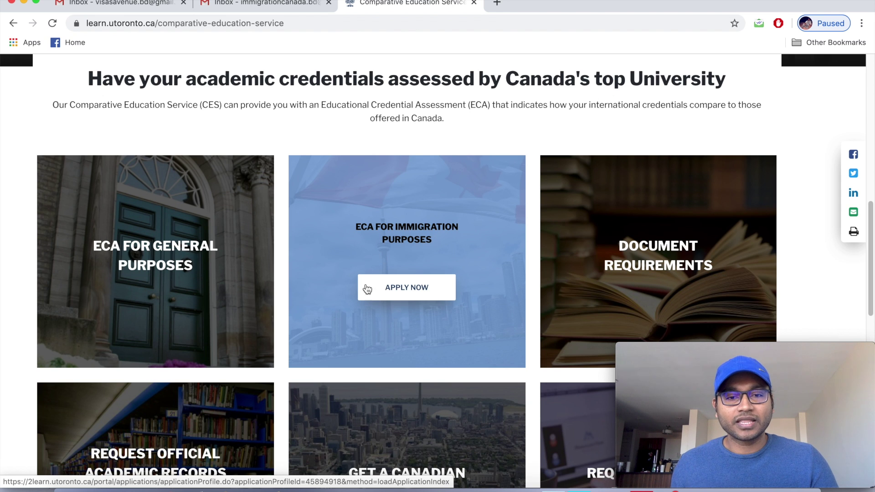
# Open the ECA for Immigration Purposes application page showing the $210.00 fee.
pyautogui.click(408, 291)
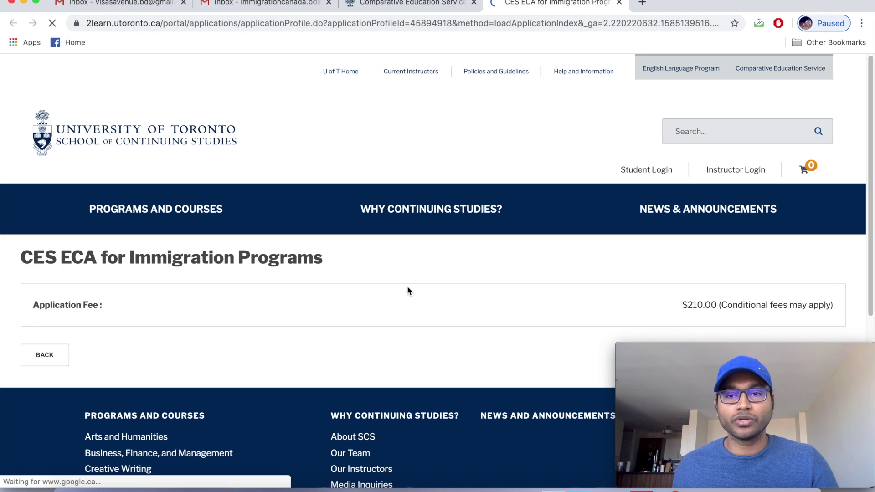
pyautogui.scroll(-1, 408, 291)
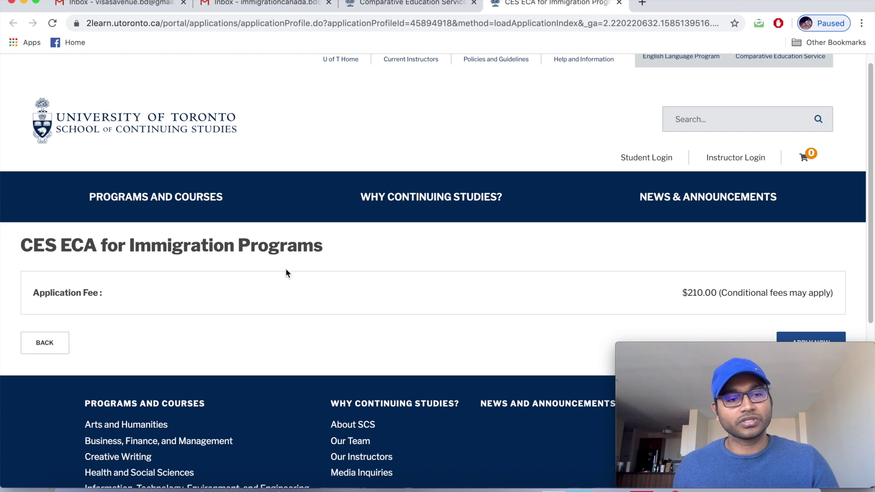
pyautogui.scroll(-1, 218, 279)
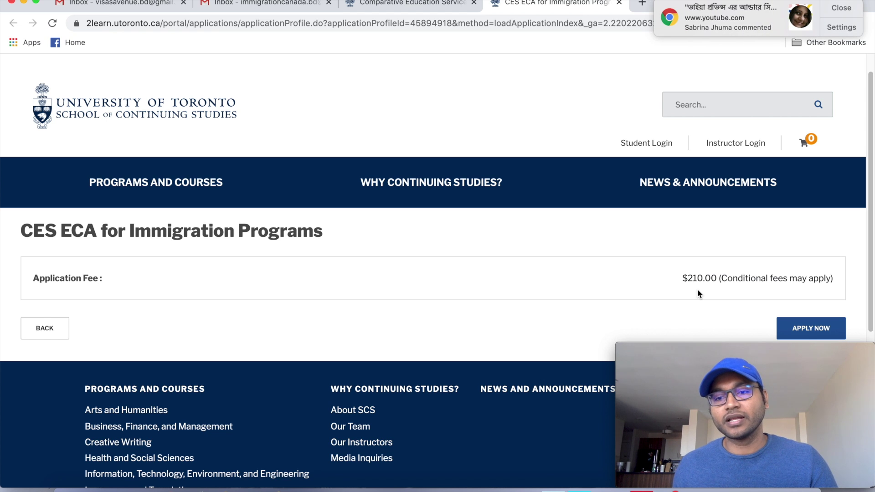
# Dismiss the Chrome notification and continue from the fee page to the portal login.
pyautogui.click(839, 9)
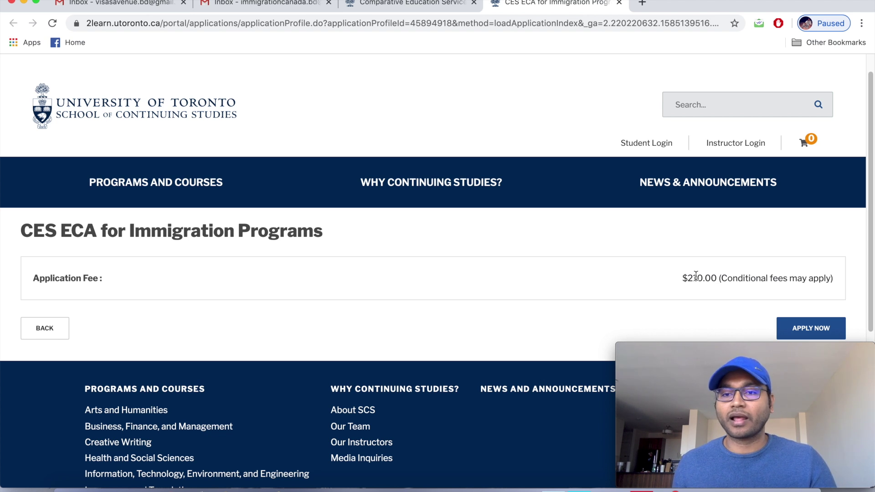
pyautogui.scroll(-1, 697, 277)
pyautogui.scroll(-1, 696, 278)
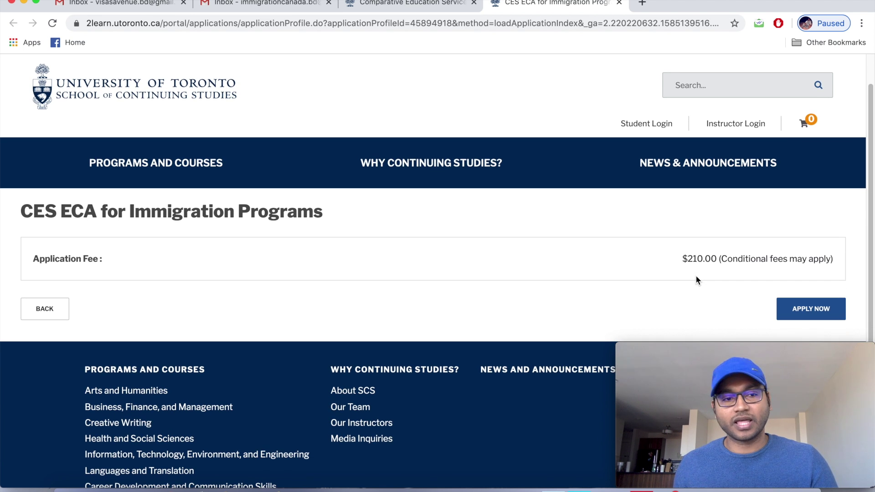
pyautogui.scroll(-1, 696, 276)
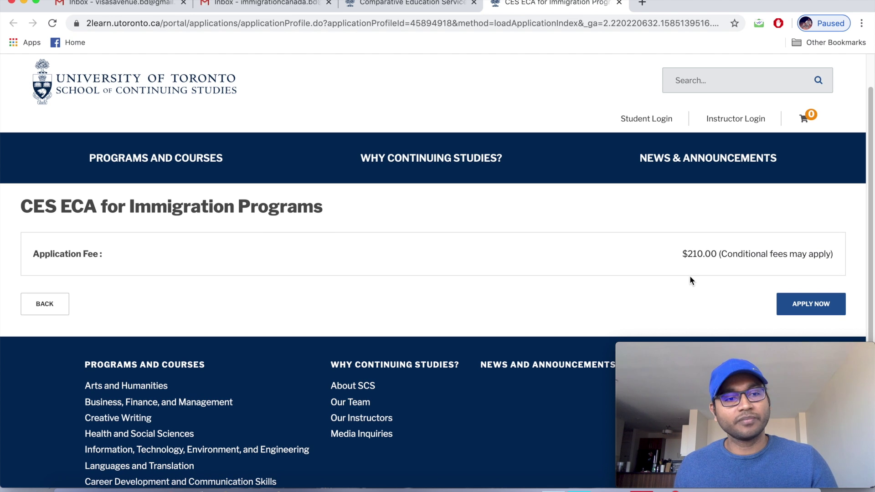
pyautogui.scroll(-1, 691, 280)
pyautogui.scroll(-1, 690, 281)
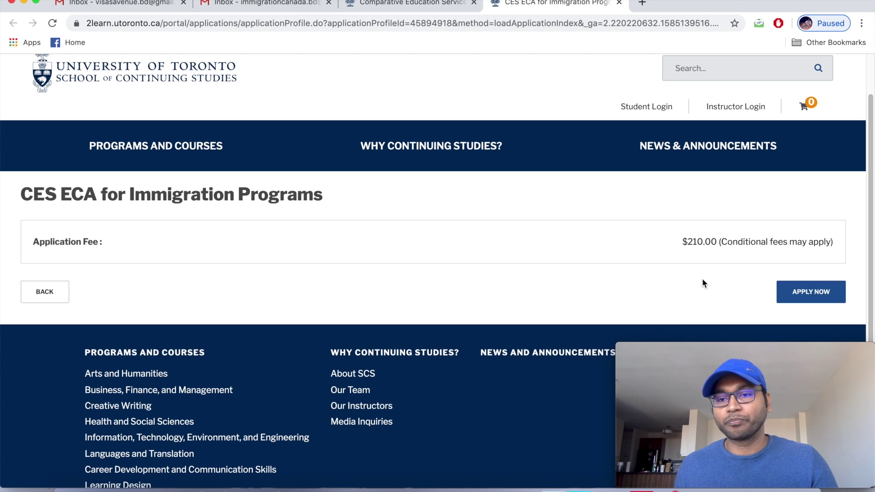
pyautogui.click(811, 297)
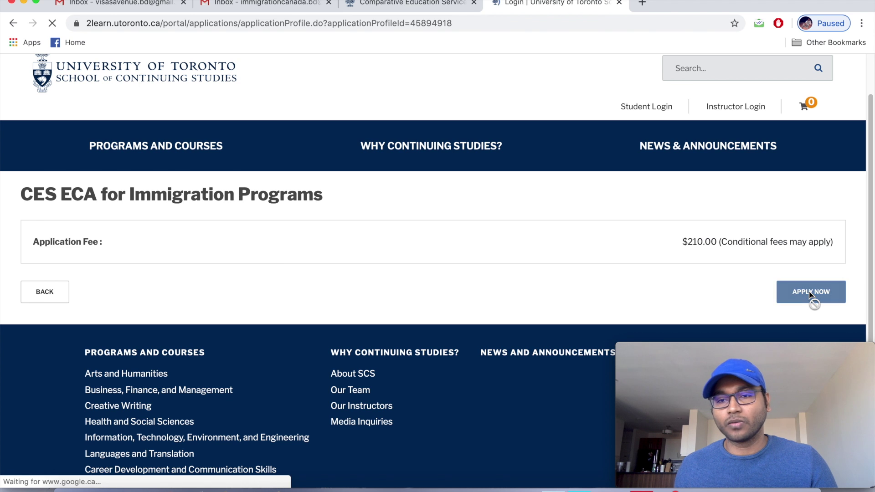
# Scroll to the new-user section of the login page and focus the Email Address field.
pyautogui.scroll(-3, 778, 287)
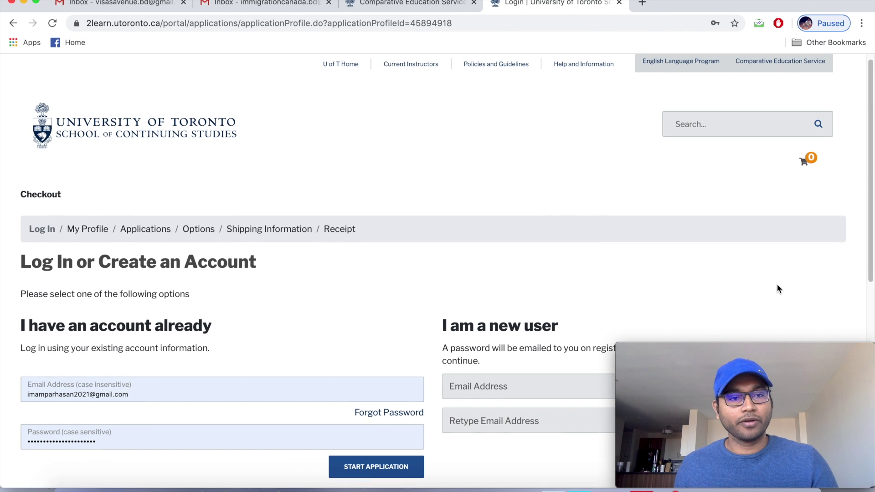
pyautogui.scroll(-3, 777, 285)
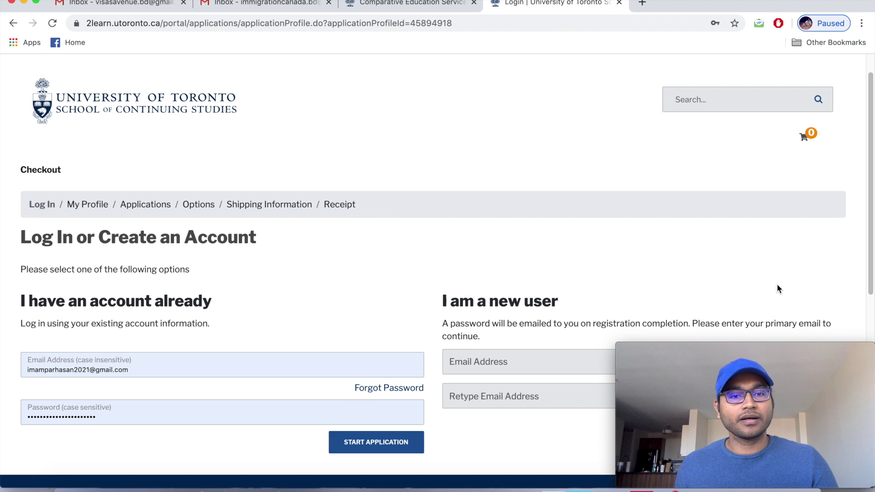
pyautogui.scroll(-1, 779, 289)
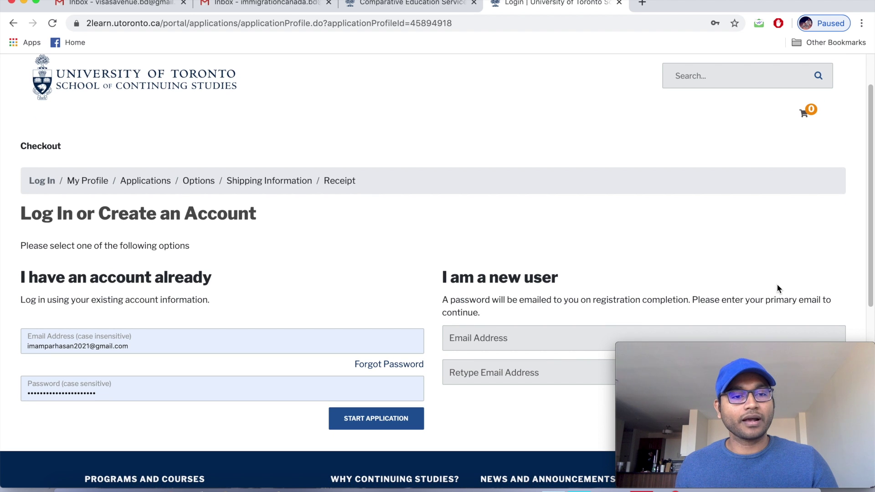
pyautogui.scroll(-3, 777, 284)
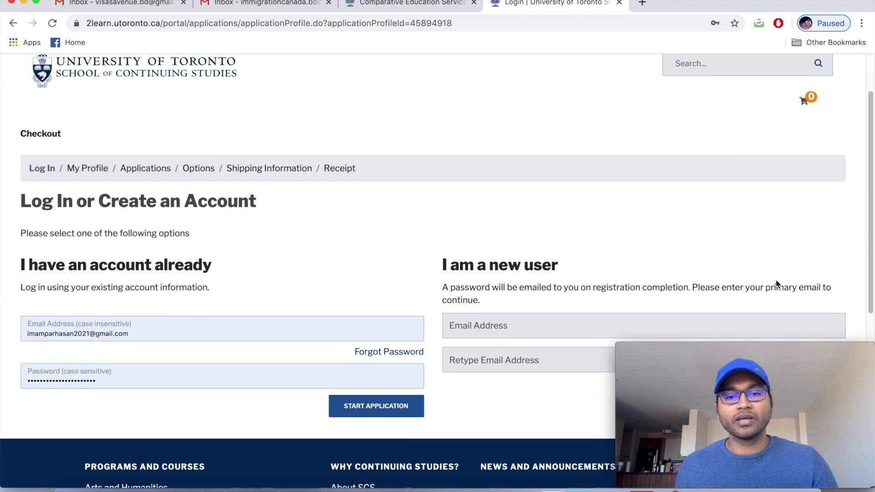
pyautogui.scroll(-2, 778, 284)
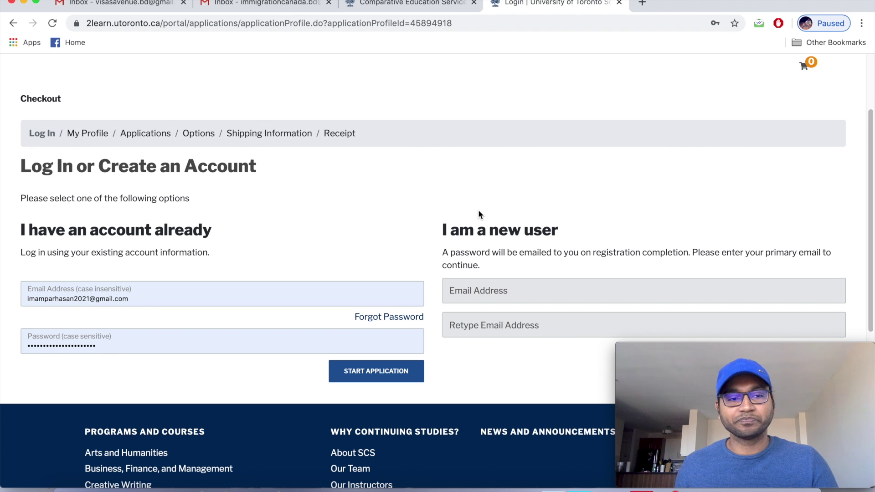
pyautogui.scroll(-1, 478, 211)
pyautogui.scroll(-3, 476, 210)
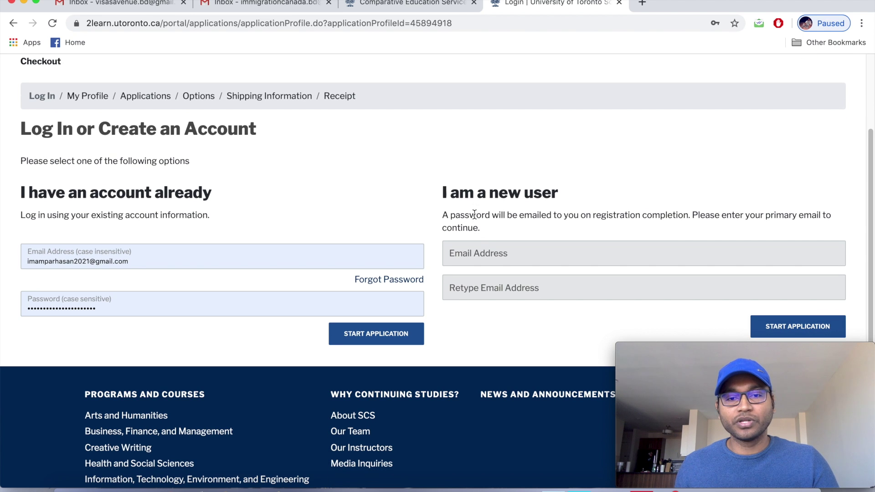
pyautogui.click(462, 251)
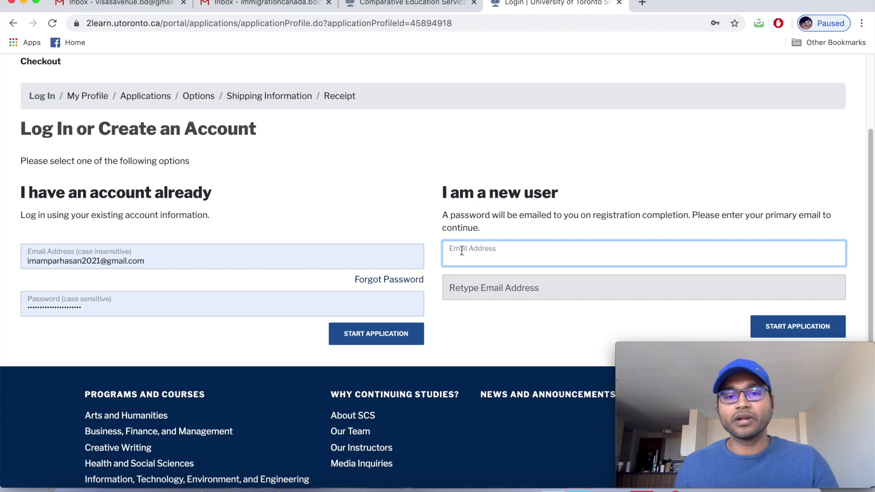
# Copy the Gmail account's email address from the Gmail account panel.
pyautogui.click(279, 6)
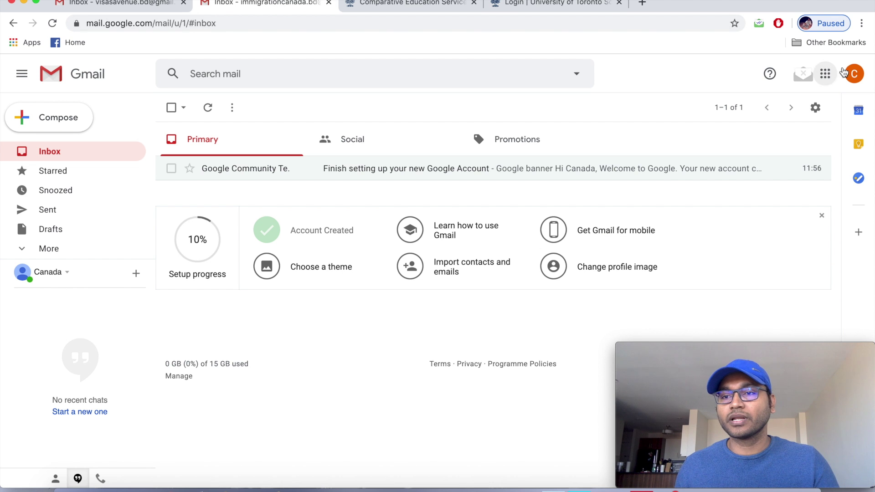
pyautogui.click(854, 74)
pyautogui.tripleClick(733, 183)
pyautogui.click(733, 186)
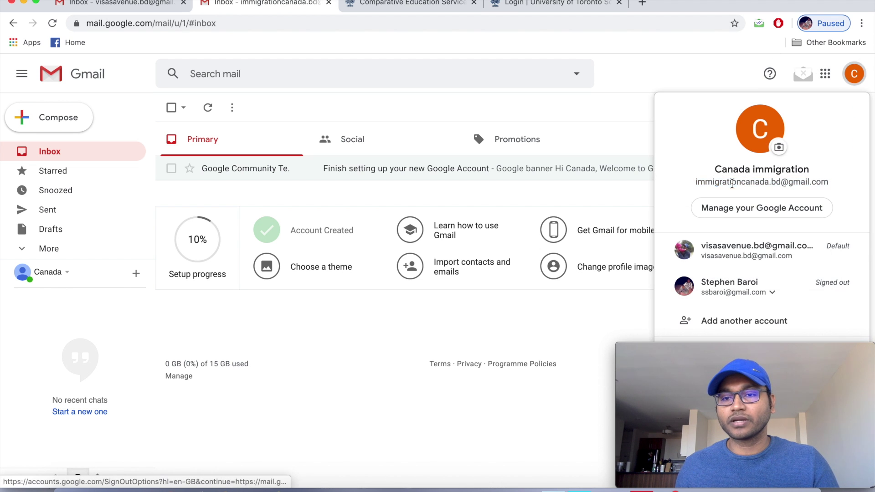
pyautogui.moveTo(696, 182); pyautogui.dragTo(831, 185)
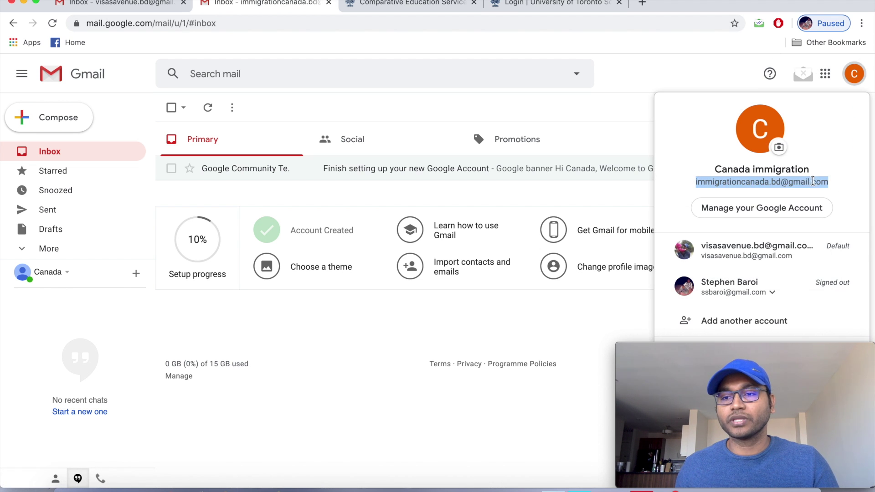
pyautogui.rightClick(814, 181)
pyautogui.click(597, 204)
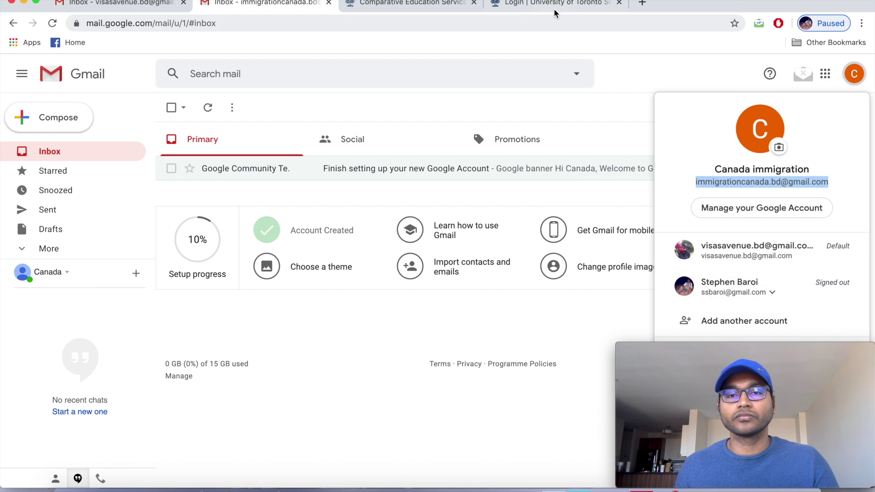
# Paste the copied address into both the Email Address and Retype Email Address fields.
pyautogui.click(554, 4)
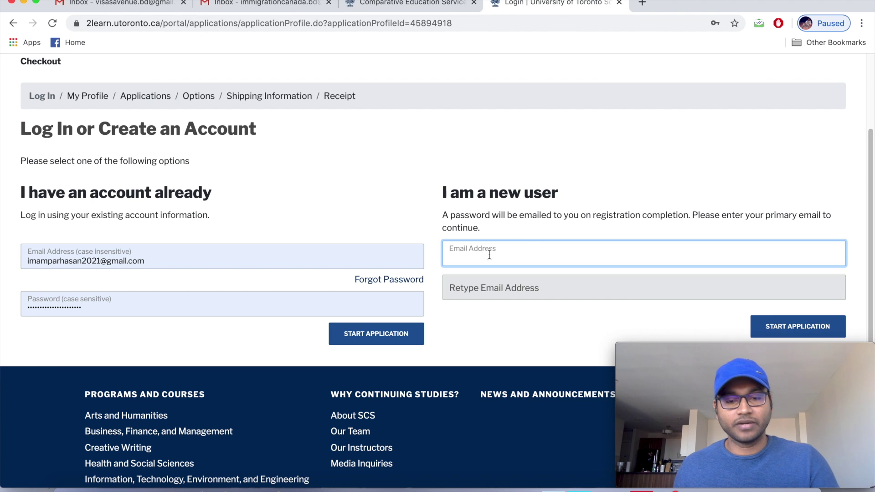
pyautogui.press('super+v')
pyautogui.click(485, 287)
pyautogui.press('super+v')
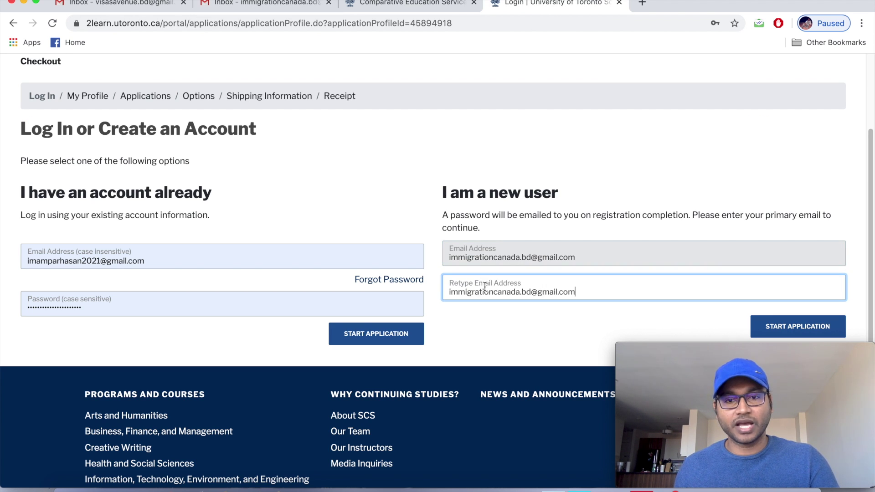
pyautogui.scroll(-2, 590, 266)
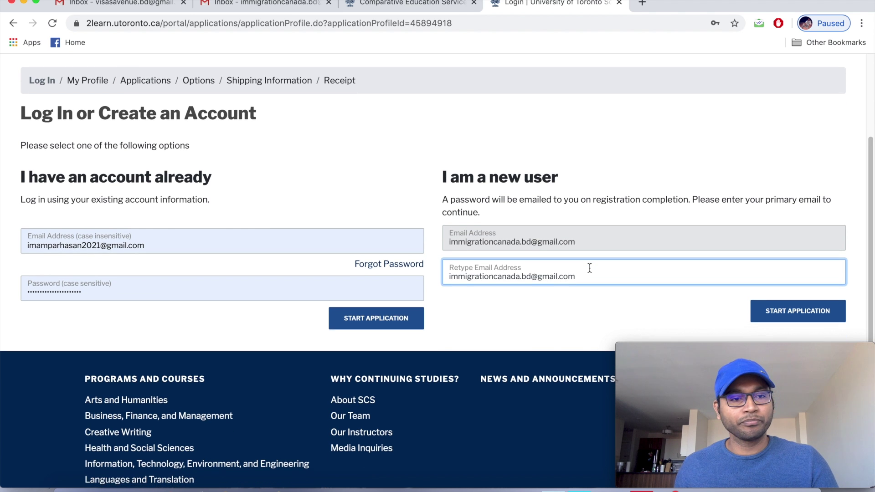
pyautogui.scroll(-2, 589, 272)
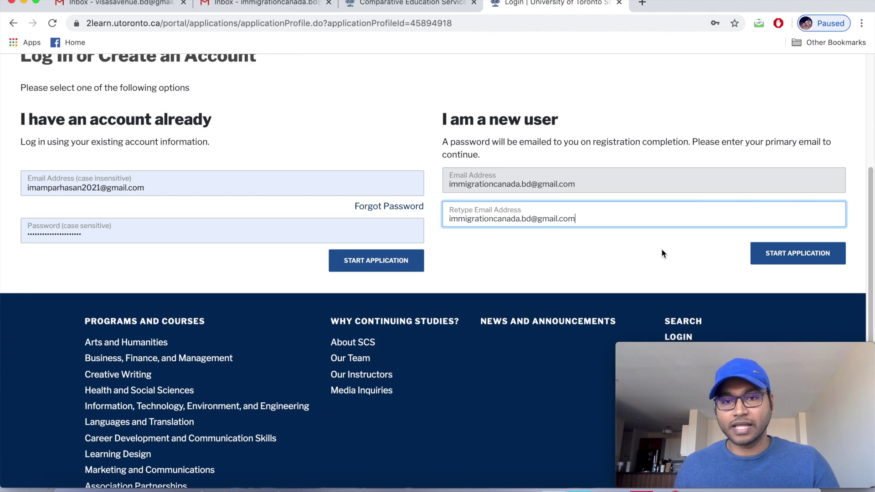
# Start the application as a new user and scroll to the Personal Information section.
pyautogui.click(779, 256)
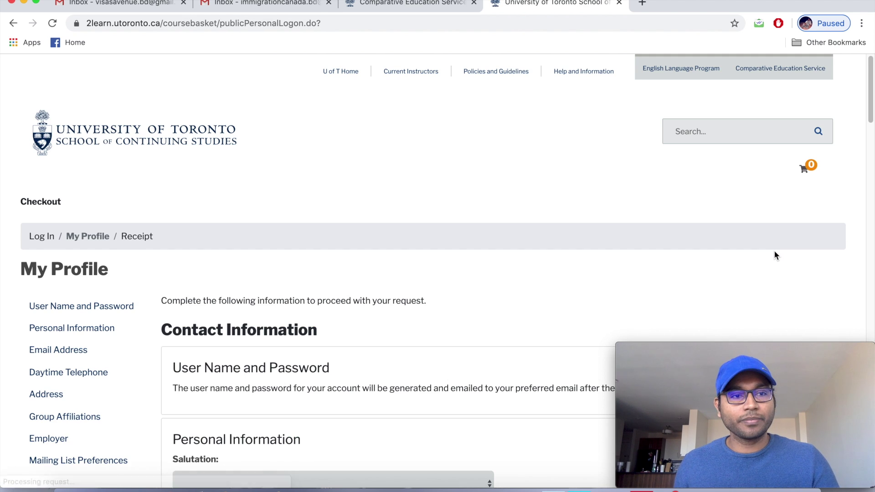
pyautogui.scroll(-2, 774, 250)
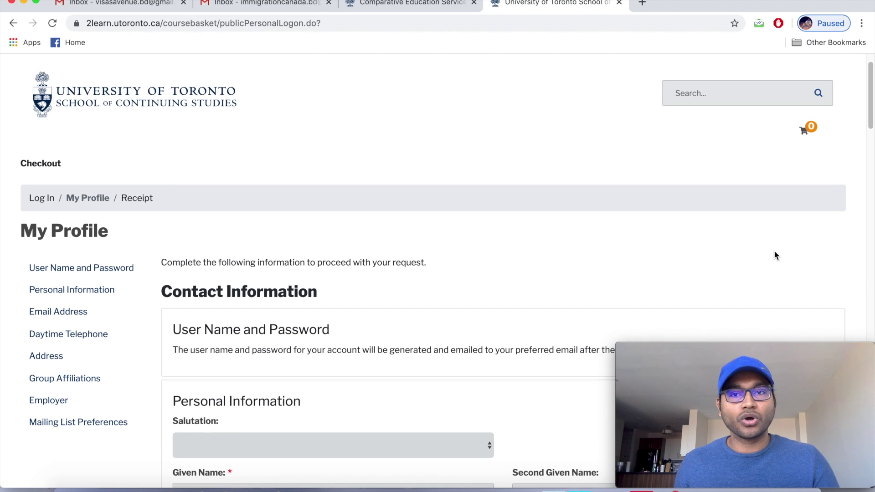
pyautogui.scroll(-1, 775, 253)
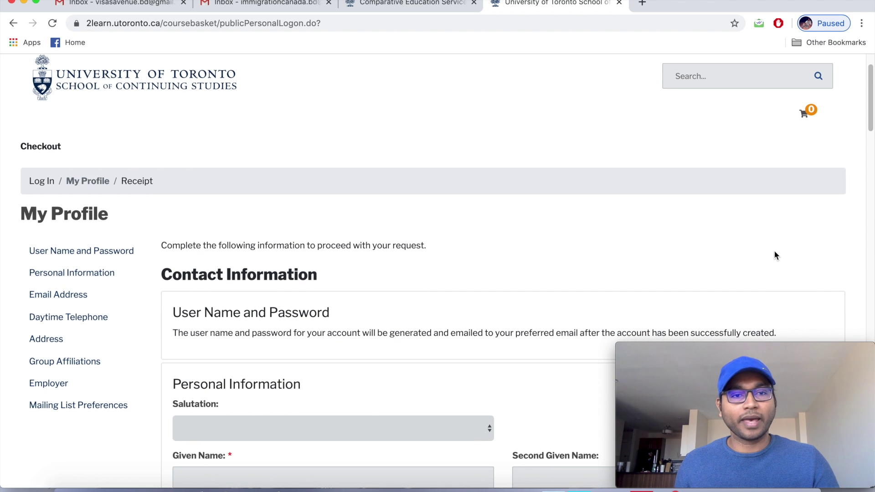
pyautogui.scroll(1, 775, 252)
pyautogui.scroll(-1, 774, 256)
pyautogui.scroll(-5, 774, 256)
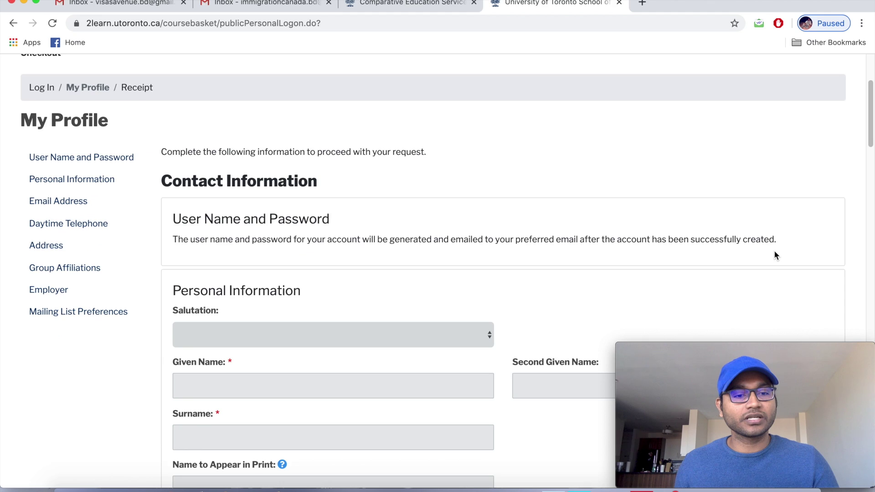
pyautogui.scroll(-2, 775, 254)
pyautogui.scroll(-1, 778, 255)
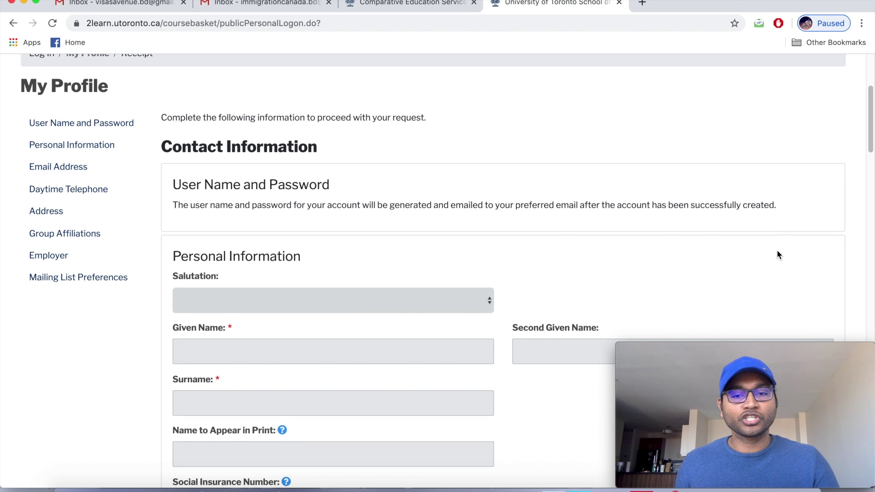
pyautogui.scroll(-1, 528, 165)
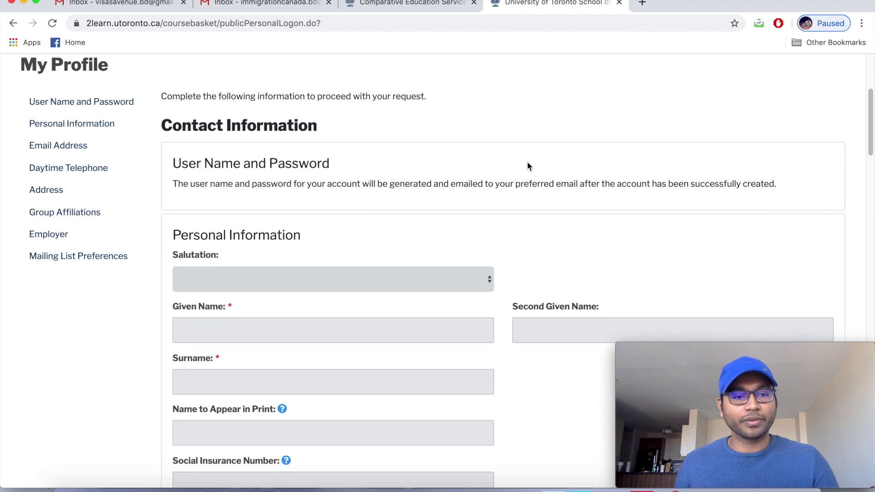
pyautogui.scroll(-1, 271, 315)
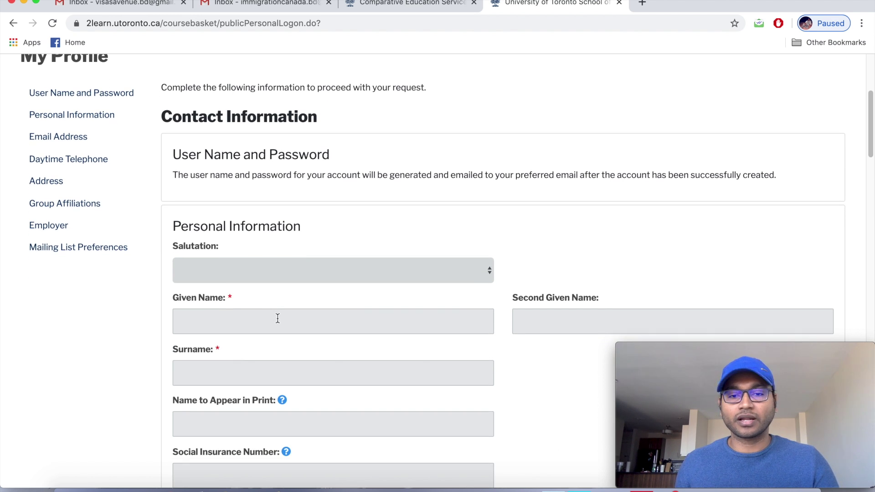
# Enter the applicant's given name and surname in the Personal Information fields.
pyautogui.click(278, 319)
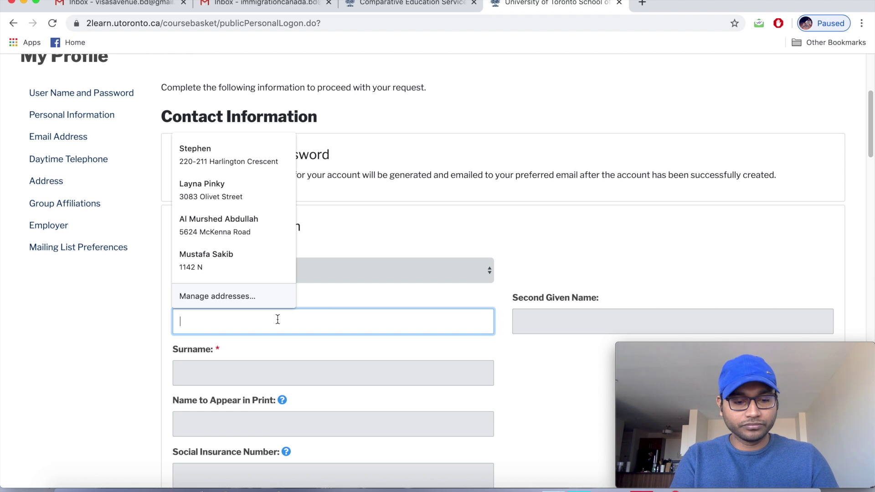
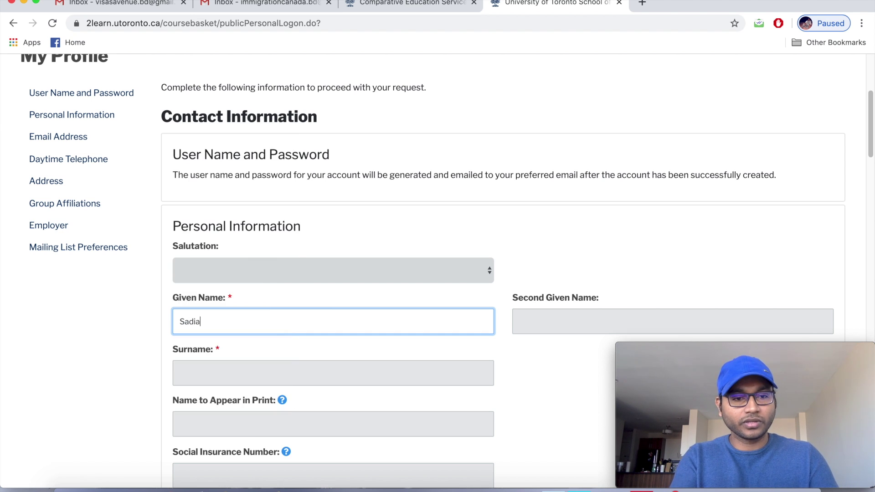
pyautogui.scroll(-2, 285, 319)
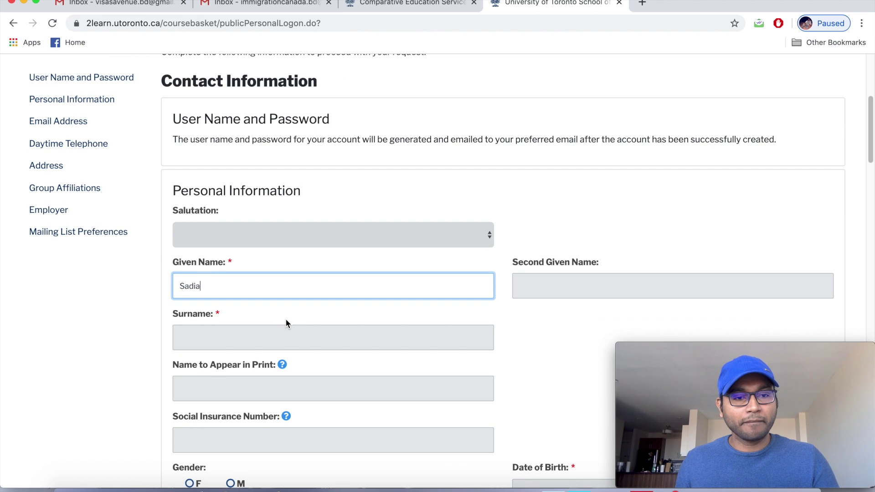
pyautogui.scroll(-1, 286, 319)
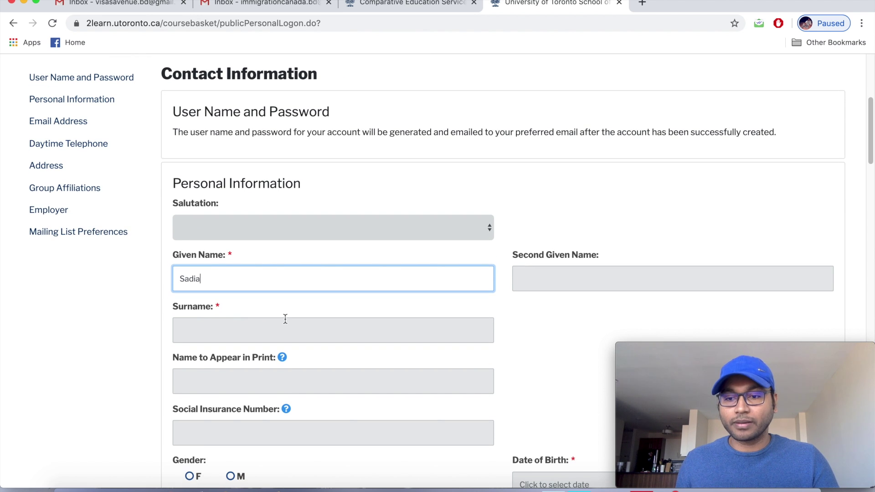
pyautogui.scroll(-2, 285, 319)
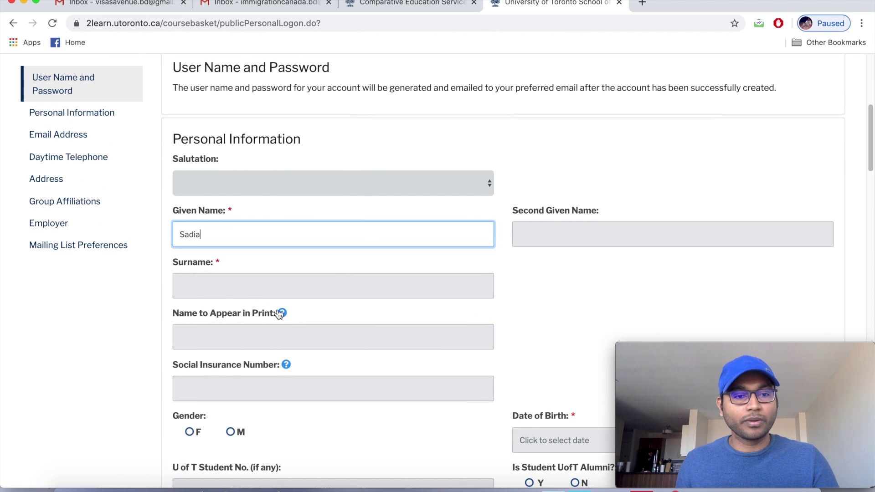
pyautogui.click(228, 283)
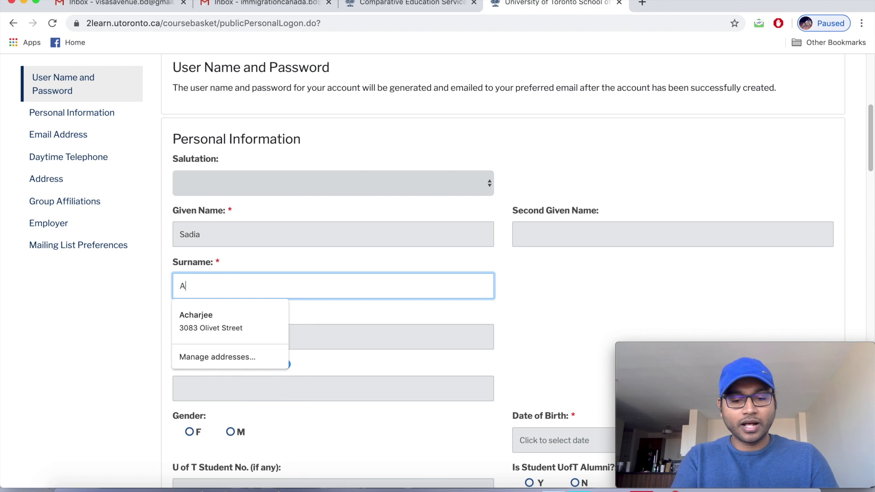
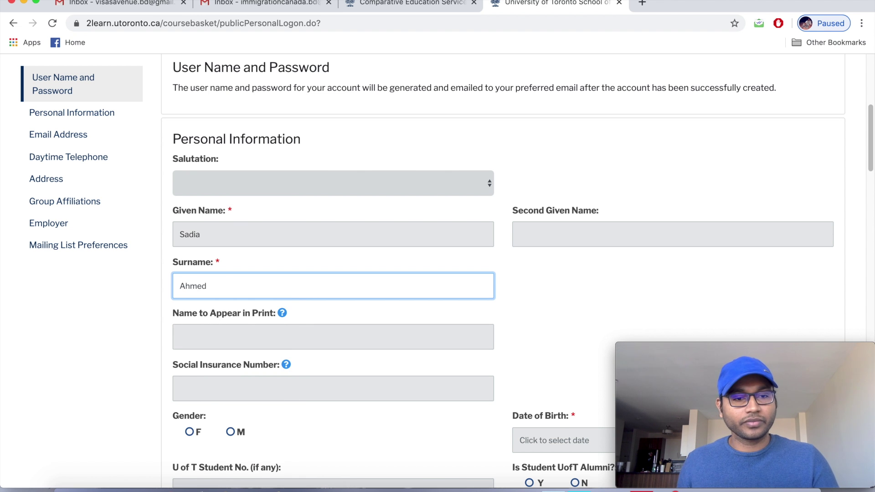
pyautogui.scroll(-1, 228, 281)
pyautogui.scroll(-1, 228, 283)
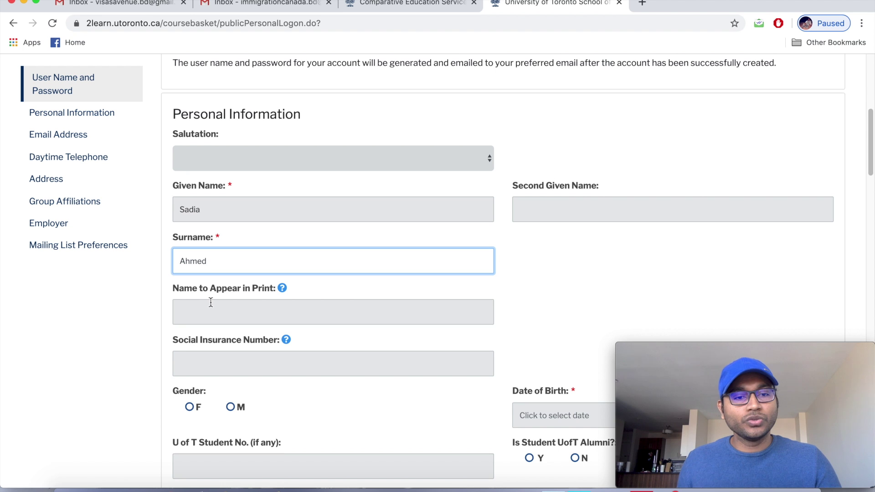
pyautogui.scroll(-1, 208, 302)
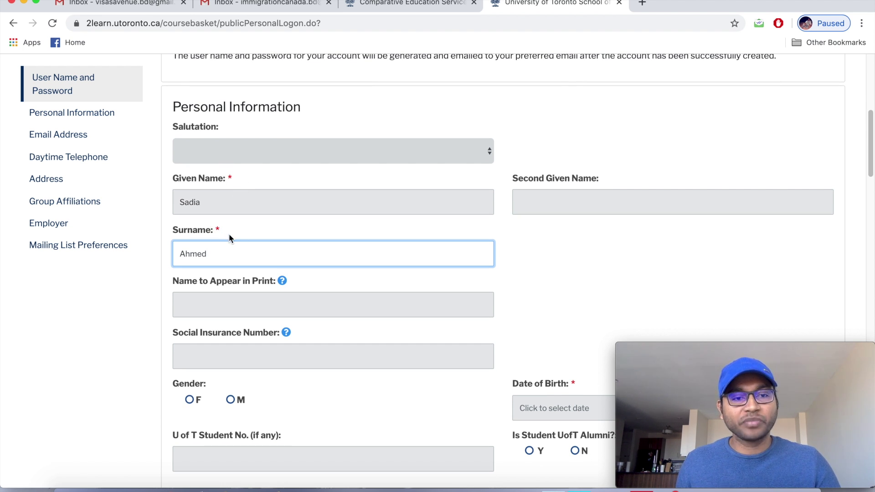
pyautogui.scroll(-3, 230, 238)
pyautogui.scroll(-3, 227, 237)
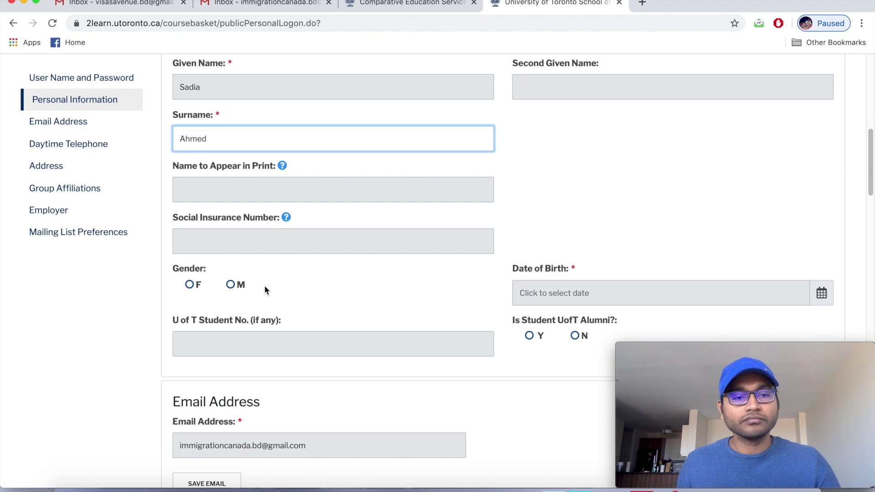
# Set gender to F and pick Jan/01/1990 as the date of birth in the calendar.
pyautogui.click(190, 286)
pyautogui.scroll(-1, 351, 273)
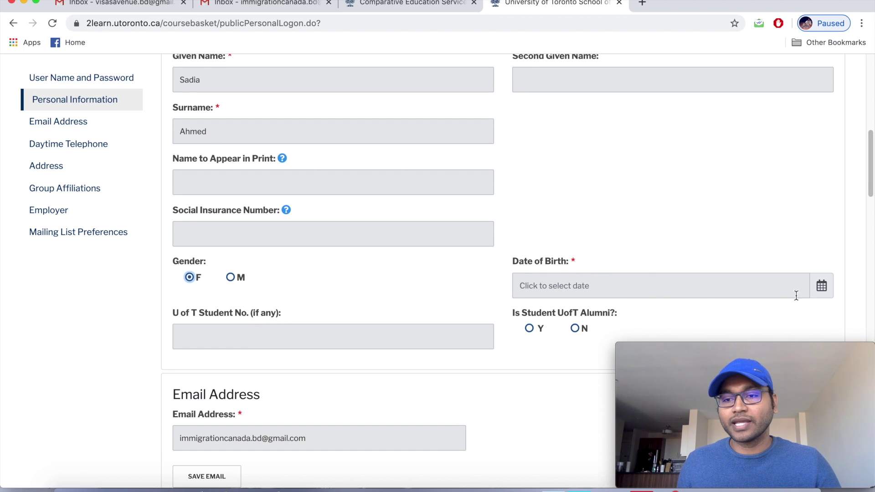
pyautogui.click(822, 289)
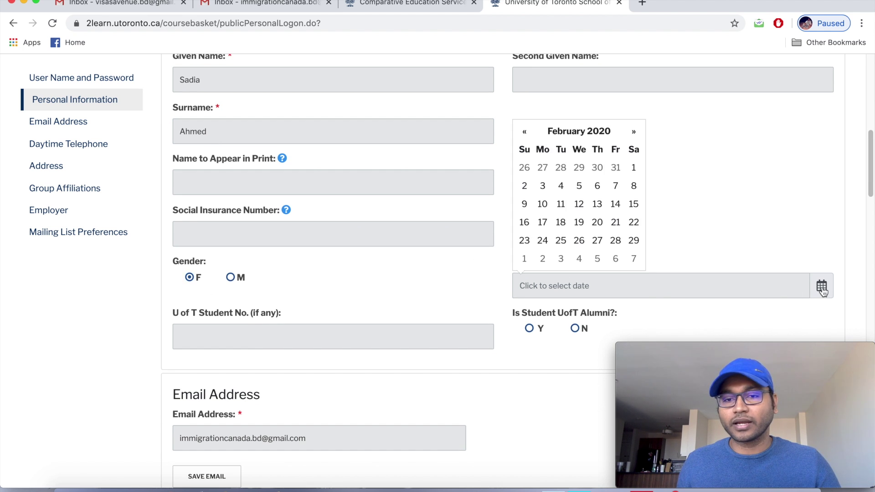
pyautogui.click(583, 132)
pyautogui.click(580, 132)
pyautogui.click(525, 133)
pyautogui.click(525, 134)
pyautogui.click(577, 137)
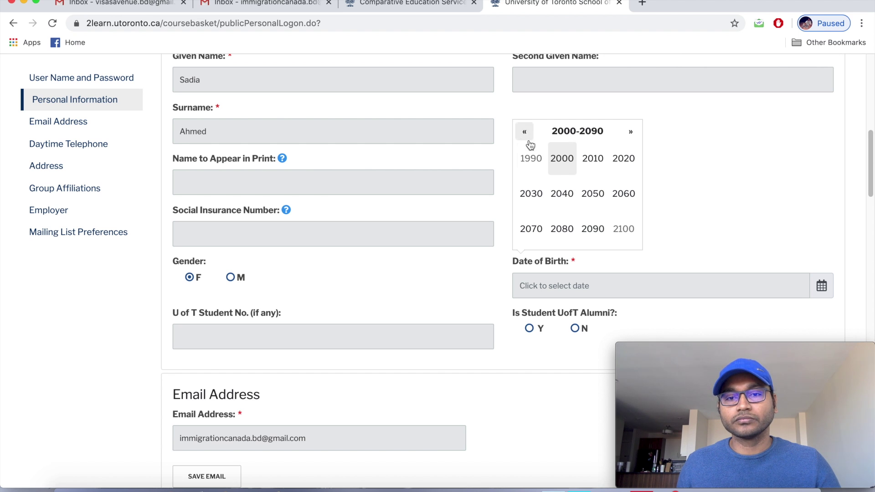
pyautogui.click(529, 158)
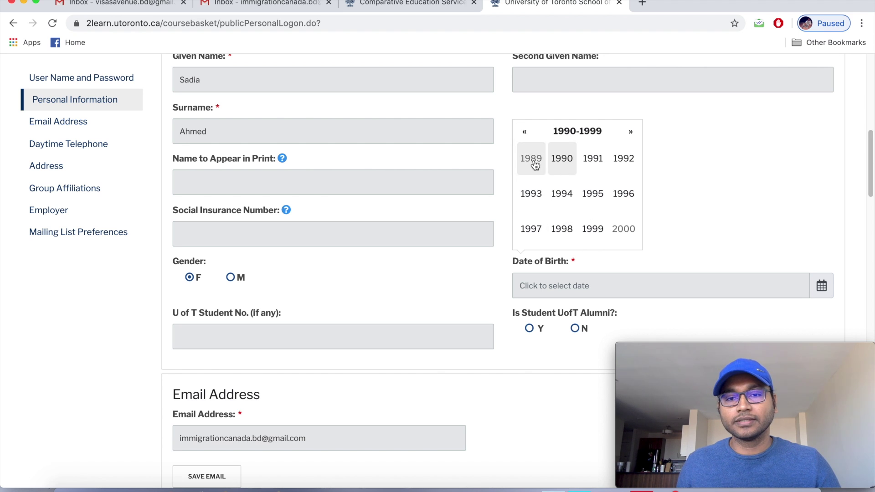
pyautogui.click(566, 168)
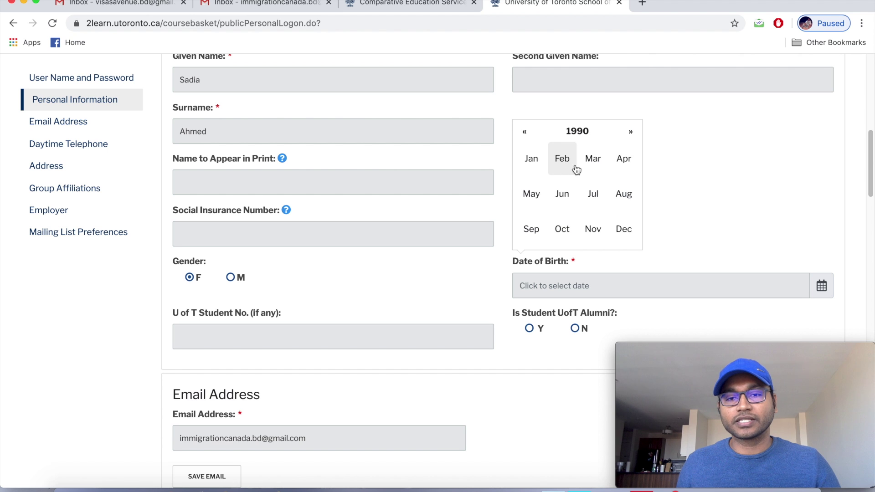
pyautogui.click(536, 165)
pyautogui.click(539, 166)
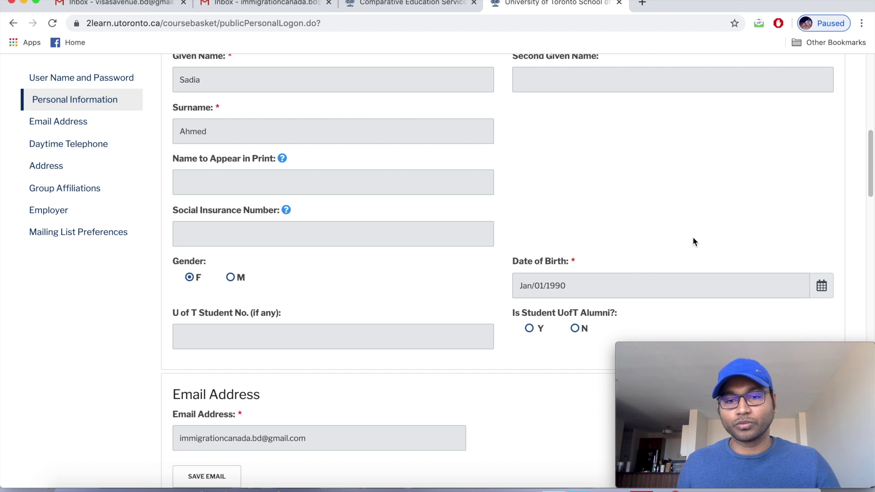
# Answer N to the UofT Alumni question.
pyautogui.scroll(-1, 692, 238)
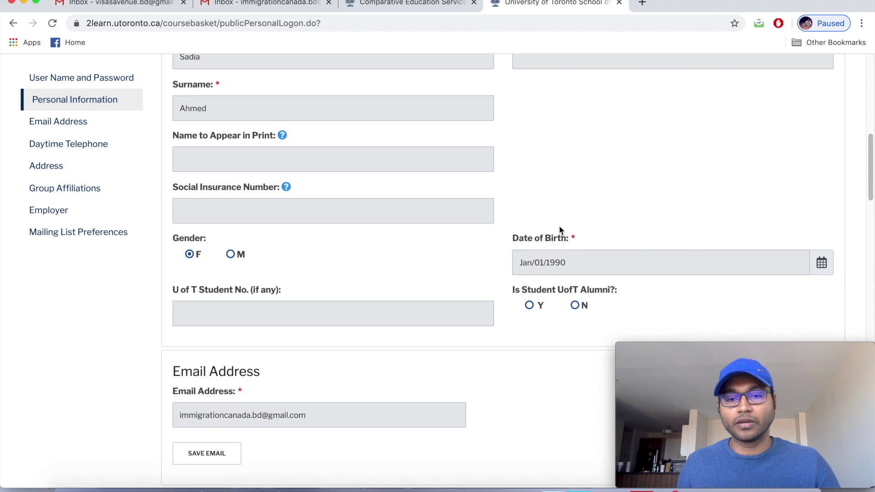
pyautogui.scroll(-1, 559, 227)
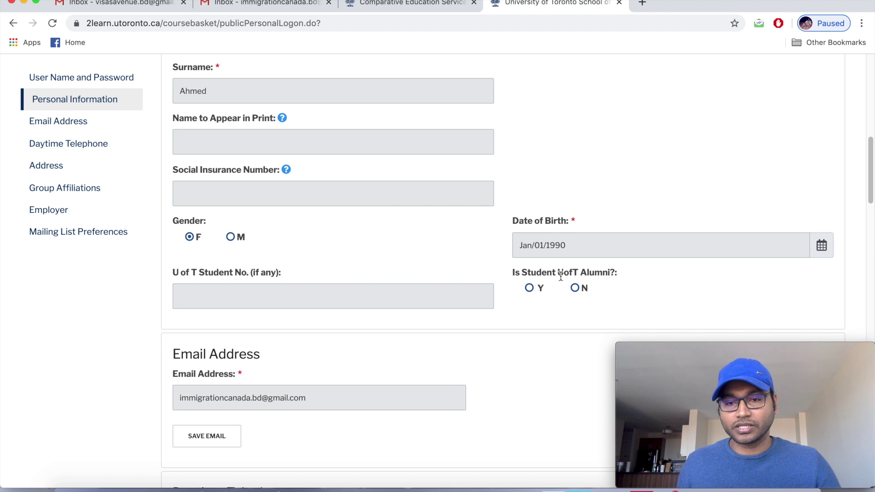
pyautogui.scroll(-1, 643, 280)
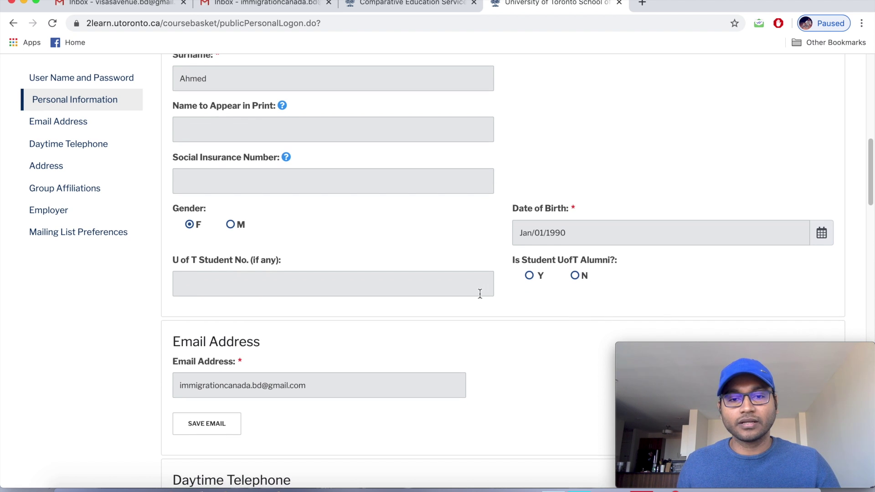
pyautogui.scroll(-1, 639, 286)
pyautogui.click(576, 260)
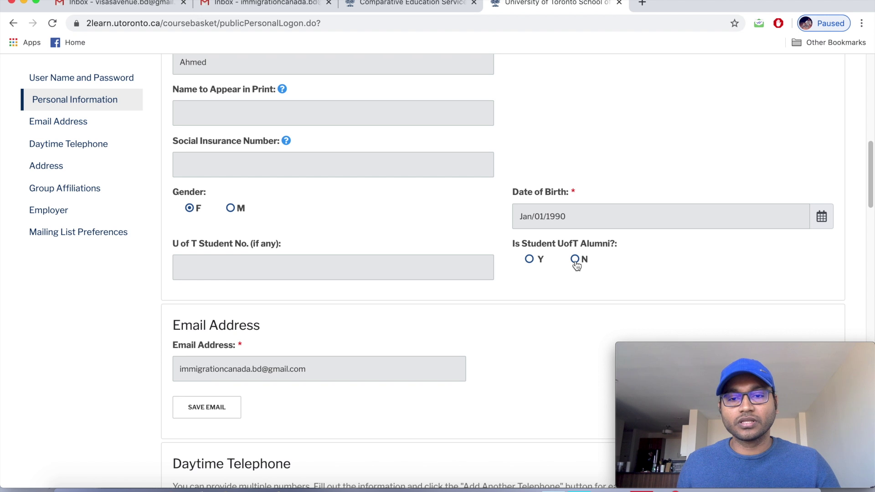
pyautogui.scroll(-2, 519, 287)
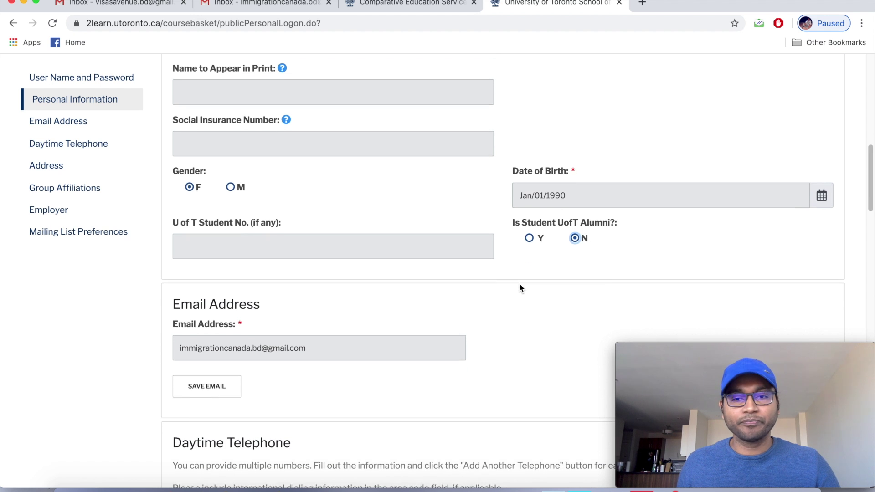
pyautogui.scroll(-2, 521, 288)
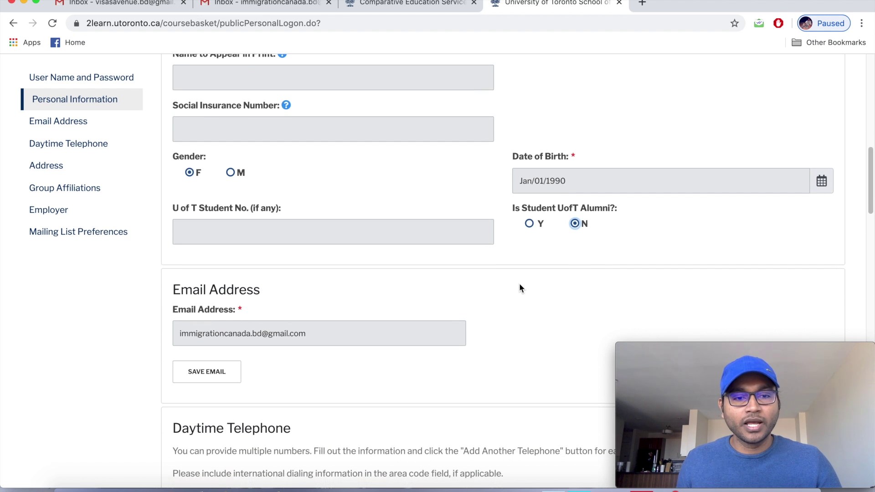
pyautogui.scroll(-1, 520, 288)
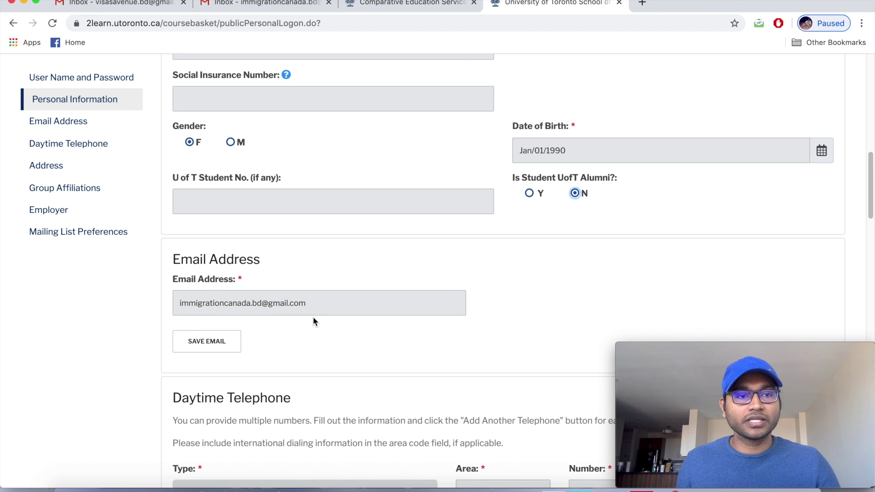
pyautogui.scroll(-2, 312, 319)
# Save the Gmail address as the preferred contact email, then review the profile down to Daytime Telephone.
pyautogui.click(213, 319)
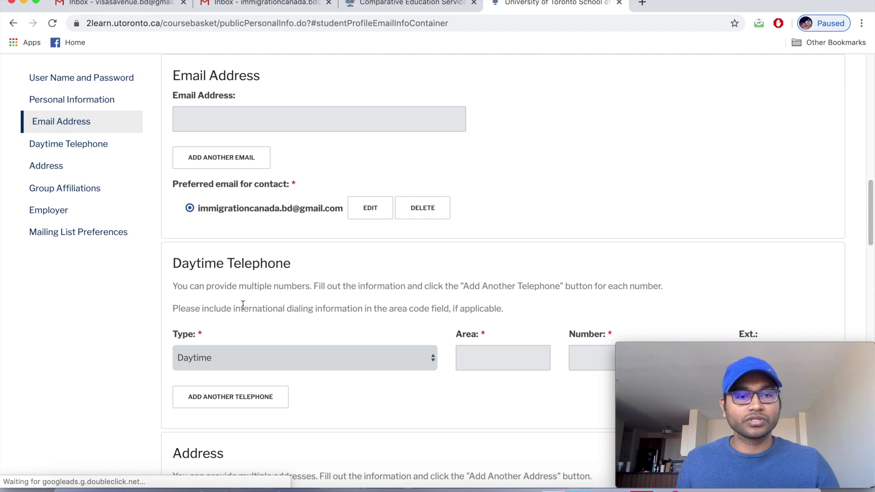
pyautogui.scroll(10, 242, 307)
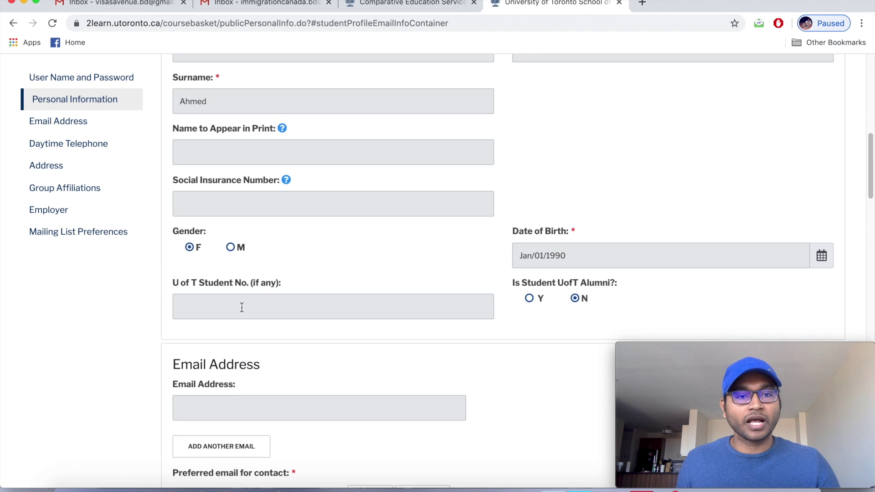
pyautogui.scroll(3, 242, 308)
pyautogui.scroll(1, 242, 312)
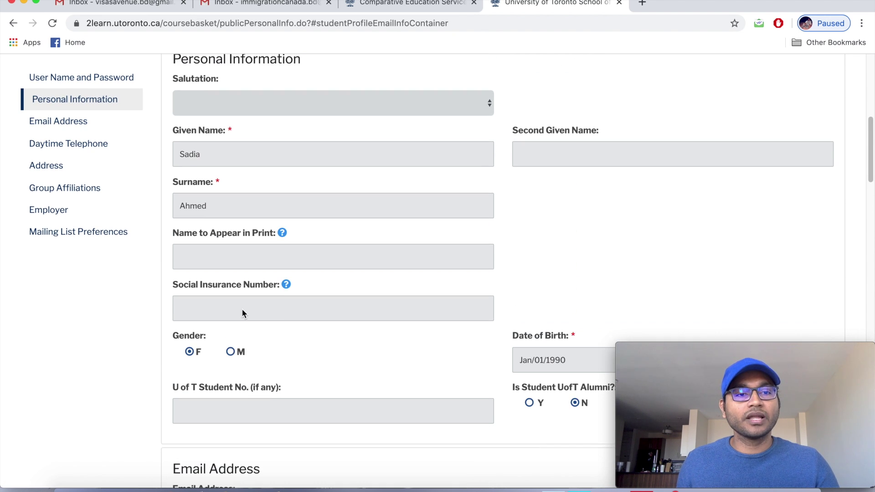
pyautogui.scroll(-1, 239, 309)
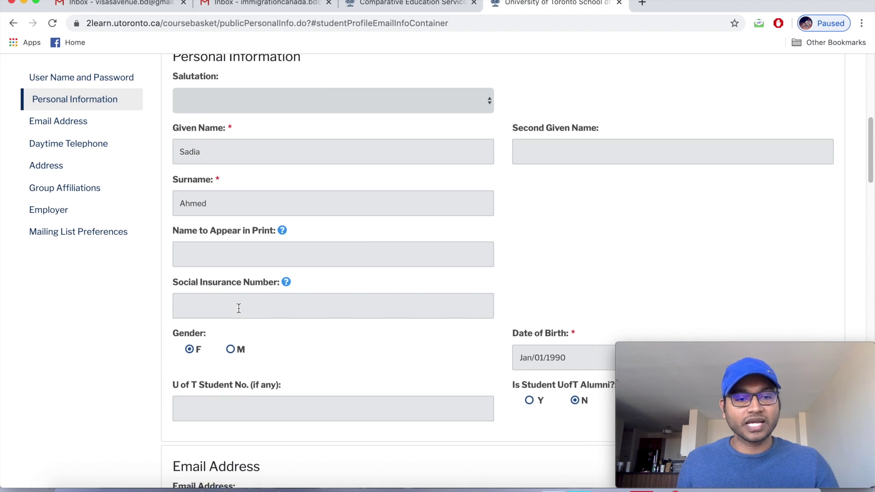
pyautogui.scroll(-3, 239, 309)
pyautogui.scroll(-1, 239, 308)
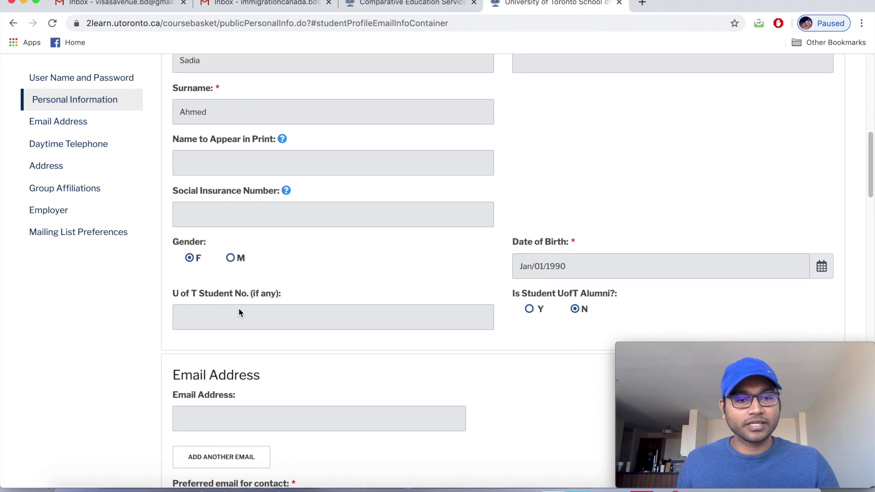
pyautogui.scroll(-5, 239, 309)
pyautogui.scroll(-1, 239, 308)
pyautogui.scroll(-2, 239, 309)
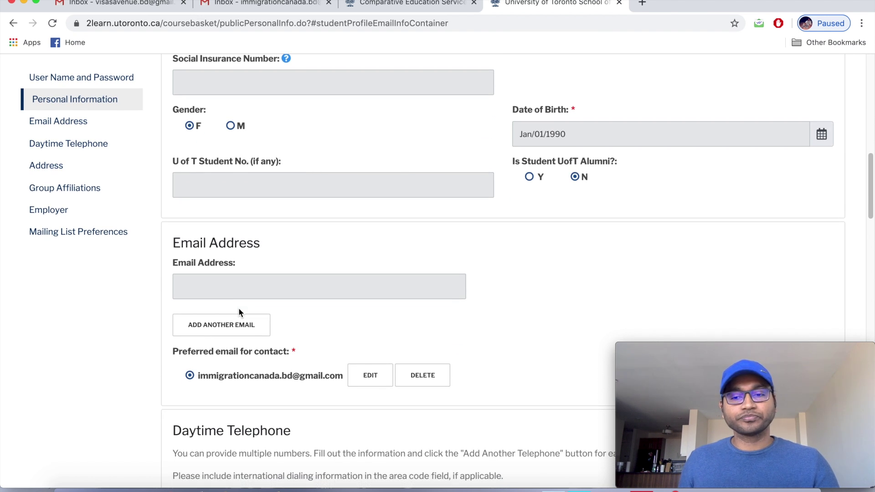
pyautogui.scroll(-2, 239, 310)
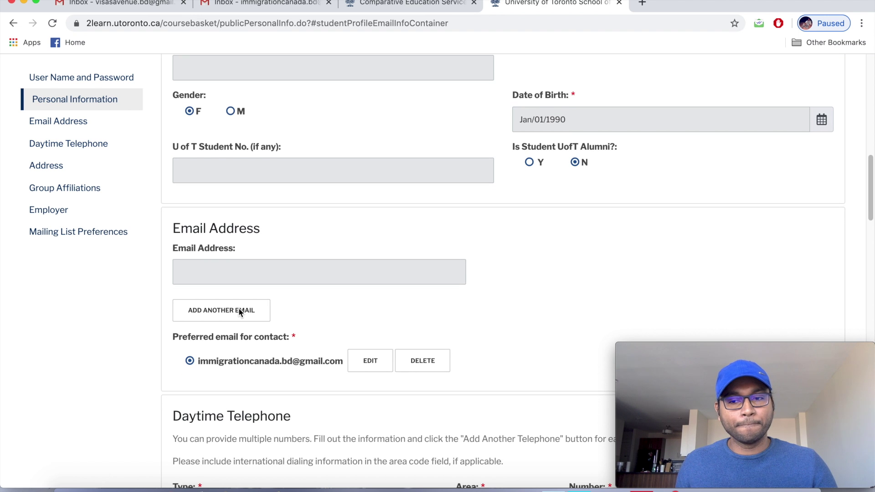
pyautogui.scroll(-3, 239, 311)
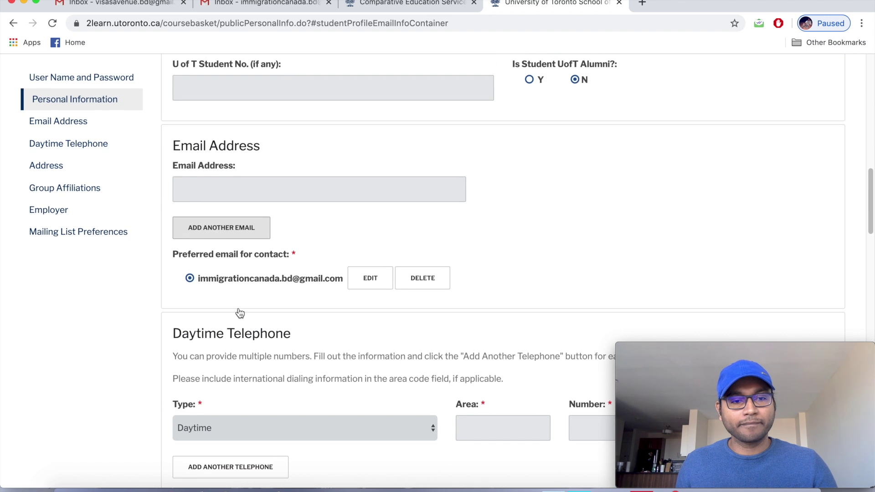
pyautogui.scroll(-1, 239, 312)
pyautogui.scroll(-4, 239, 312)
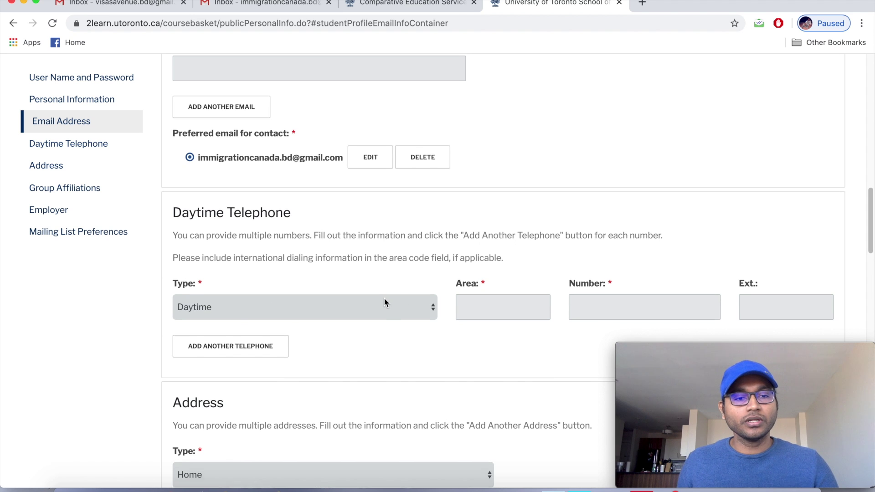
pyautogui.scroll(-1, 383, 297)
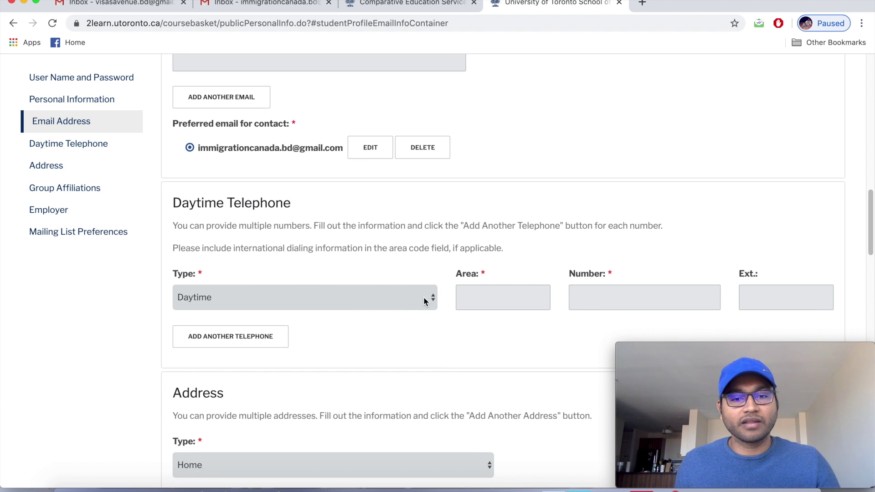
# Set the Daytime Telephone type to Mobile.
pyautogui.click(433, 299)
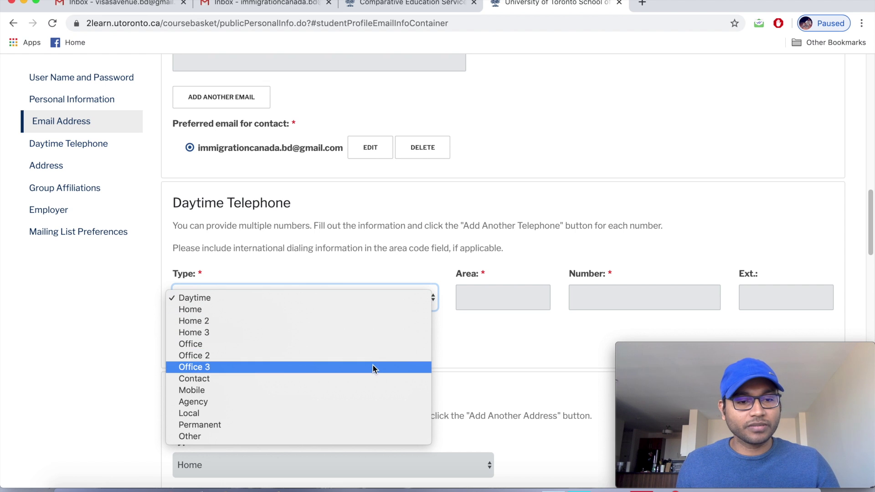
pyautogui.click(372, 391)
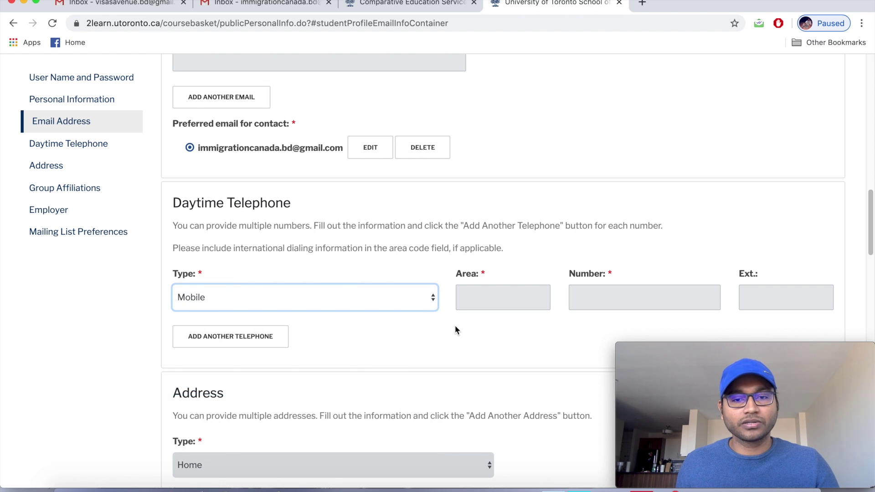
pyautogui.scroll(-1, 455, 325)
# Enter the mobile phone's area code and number, correcting a partial entry.
pyautogui.click(490, 290)
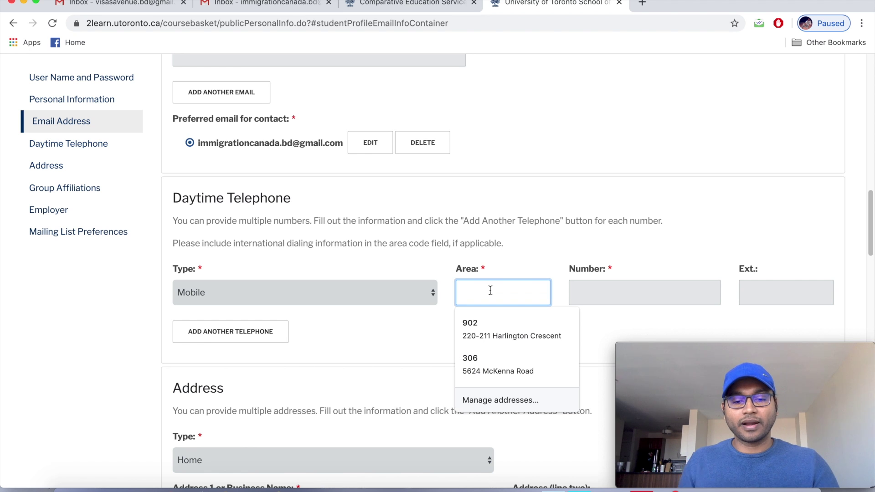
pyautogui.write('880')
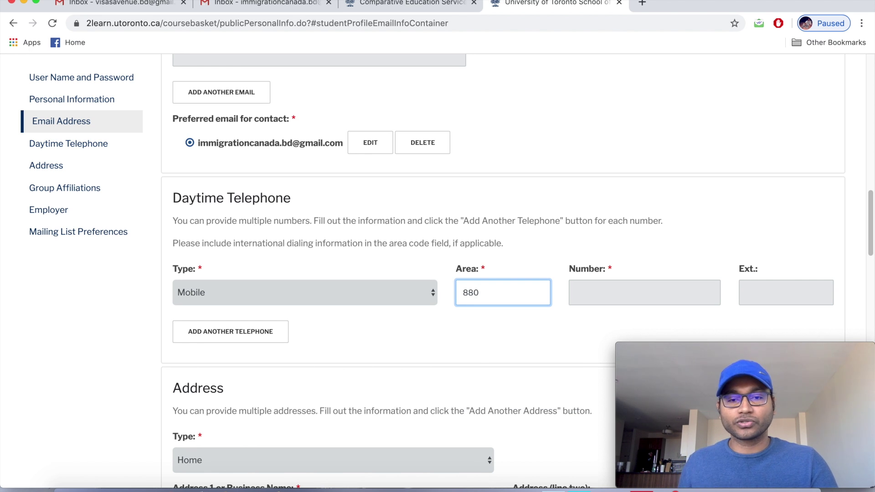
pyautogui.click(599, 293)
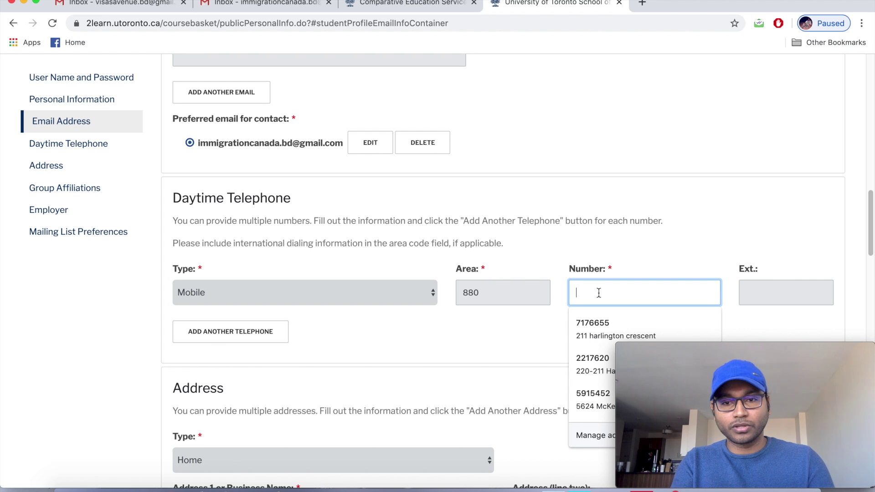
pyautogui.write('1')
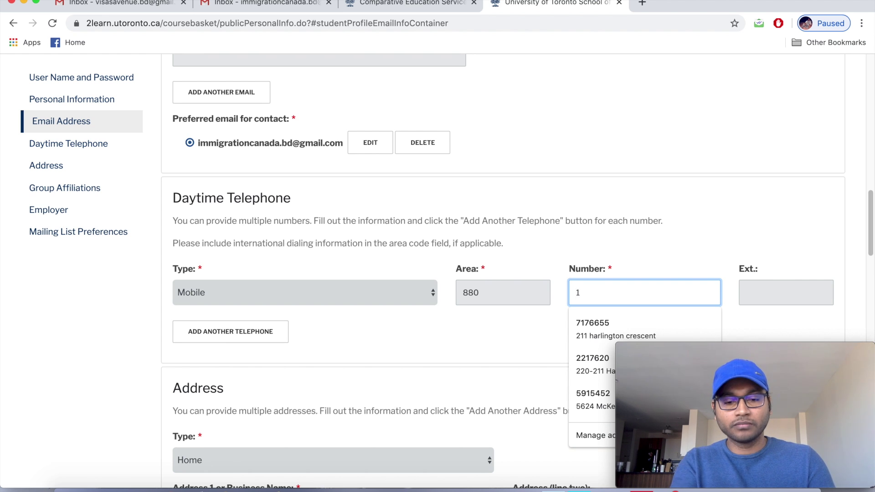
pyautogui.write('723')
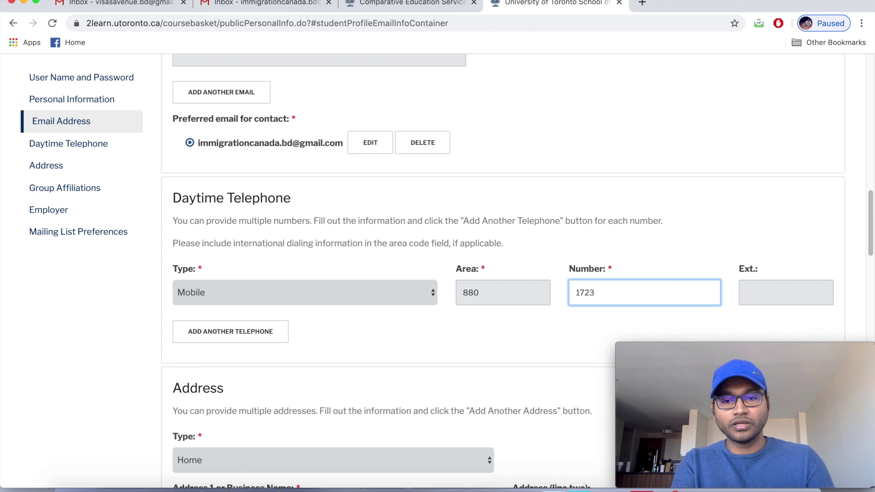
pyautogui.press('BackSpace')
pyautogui.press('BackSpace')
pyautogui.press('BackSpace')
pyautogui.press('BackSpace')
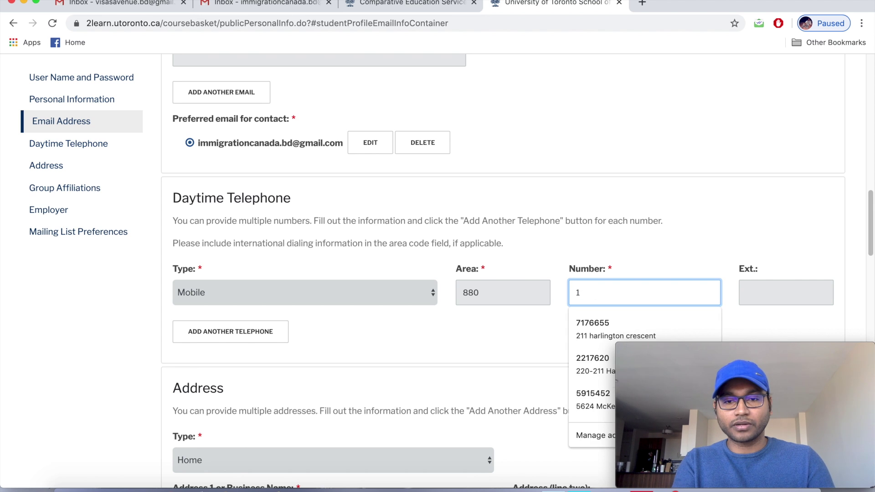
pyautogui.write('1')
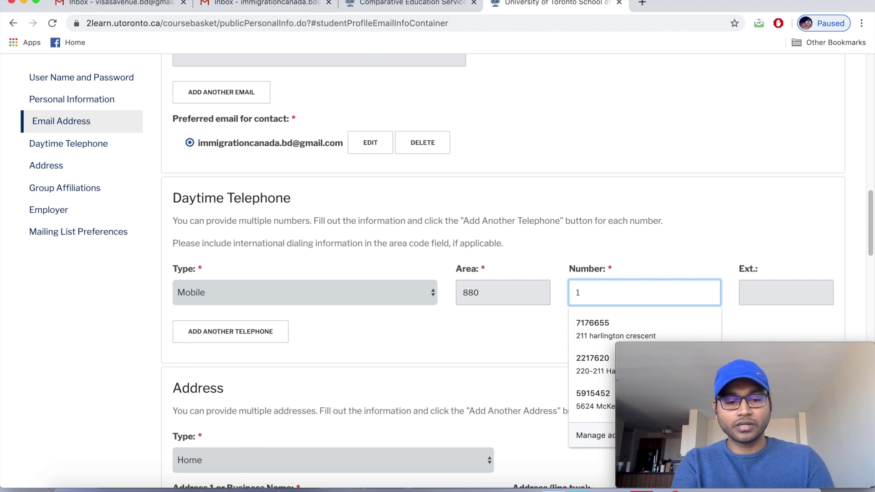
pyautogui.write('7')
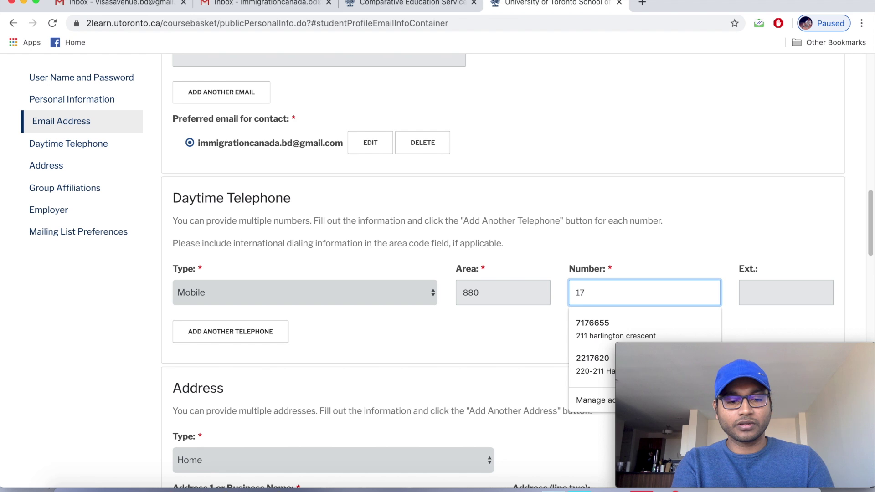
pyautogui.write('23456')
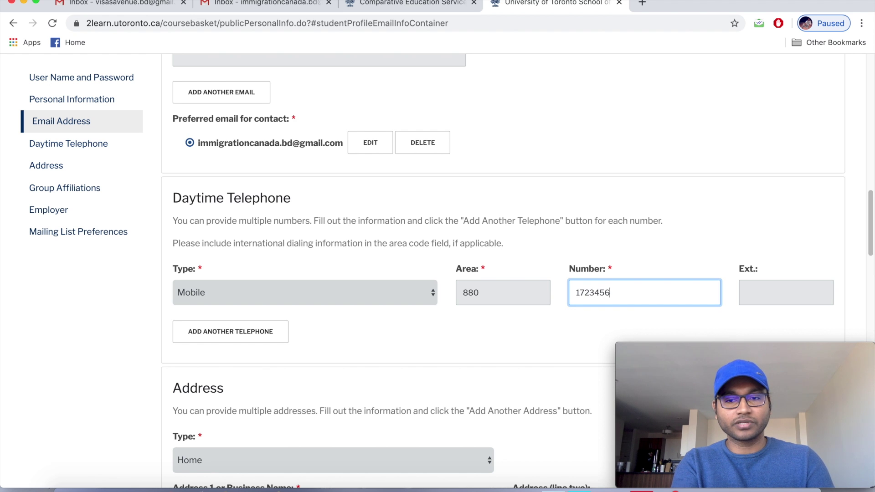
pyautogui.write('78')
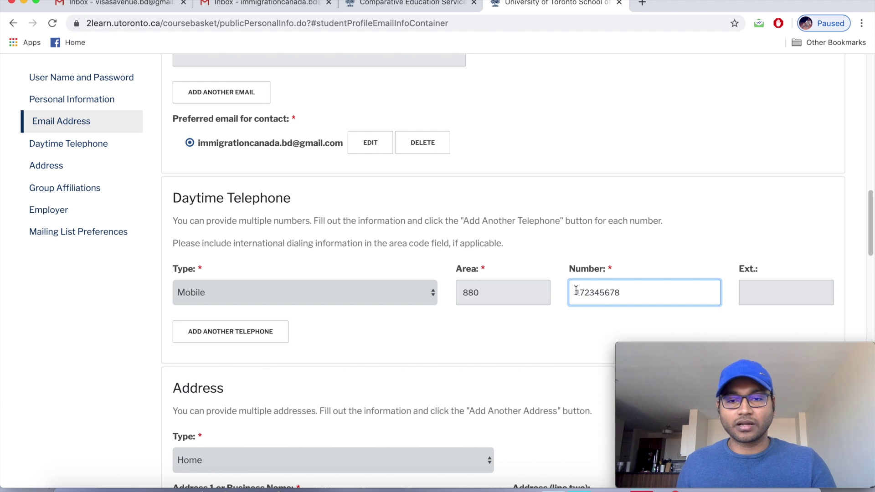
pyautogui.scroll(-3, 478, 270)
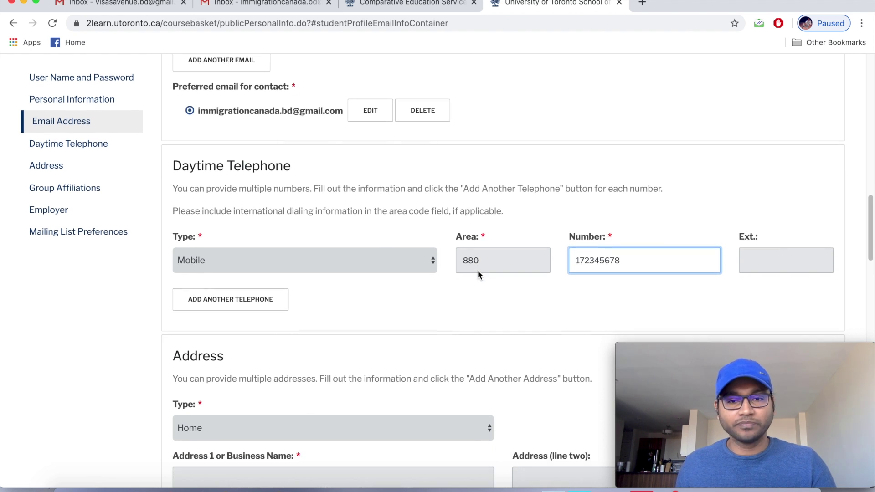
pyautogui.scroll(-2, 478, 271)
pyautogui.scroll(-4, 477, 270)
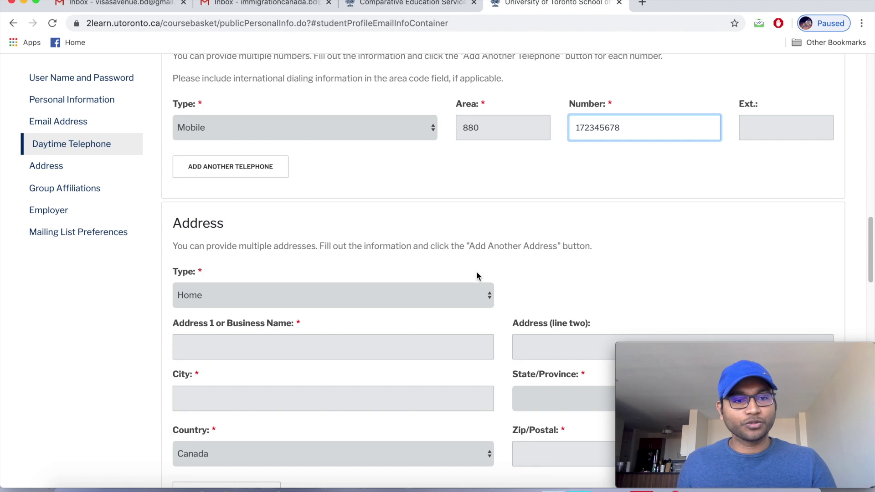
pyautogui.scroll(-1, 477, 276)
pyautogui.scroll(-1, 477, 276)
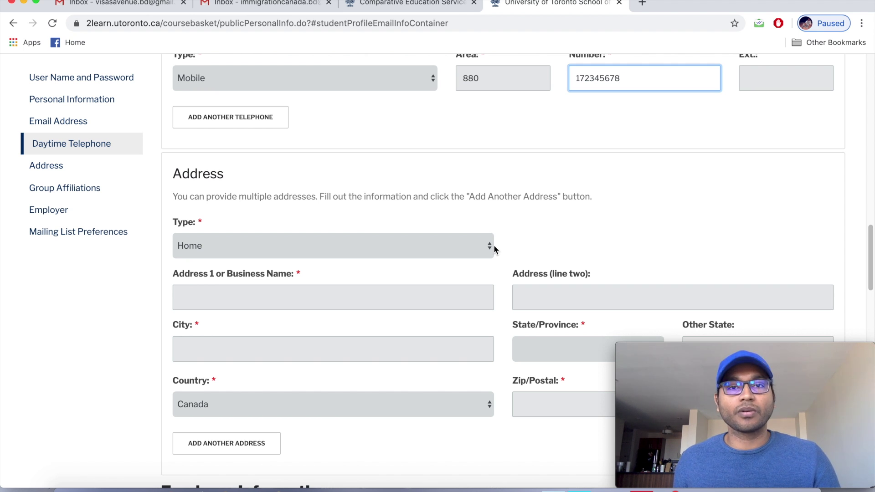
pyautogui.scroll(-1, 432, 251)
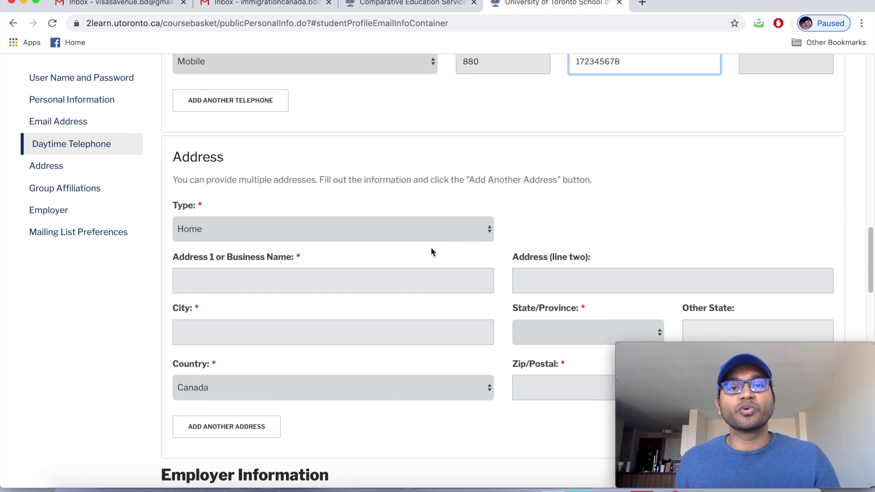
# Keep the address type as Home and enter the applicant's street address across Address lines 1 and 2.
pyautogui.click(491, 232)
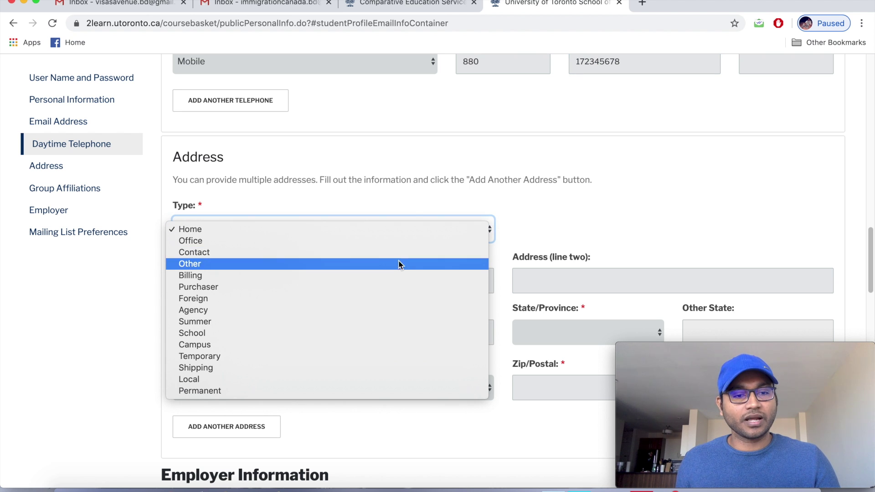
pyautogui.click(256, 231)
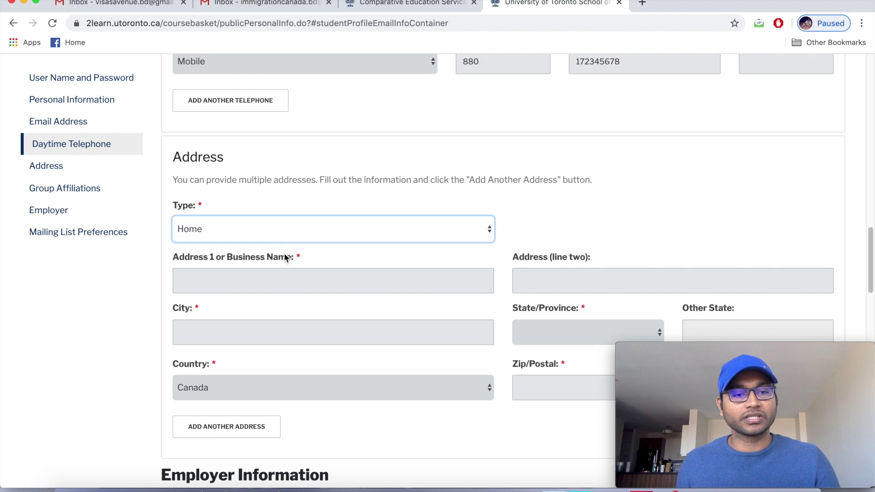
pyautogui.scroll(-1, 283, 257)
pyautogui.click(281, 258)
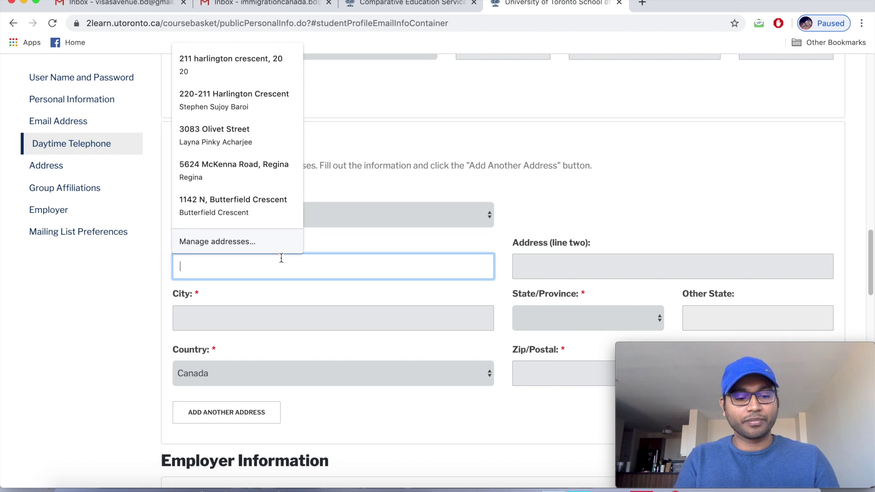
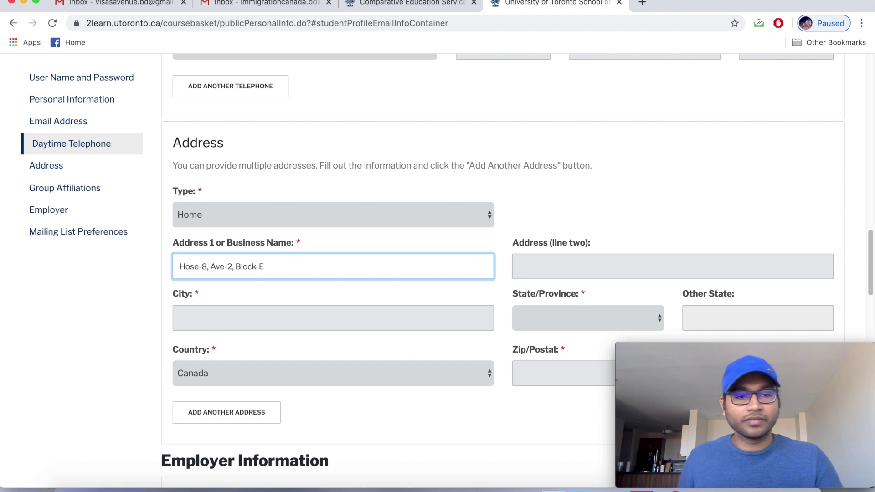
pyautogui.click(564, 262)
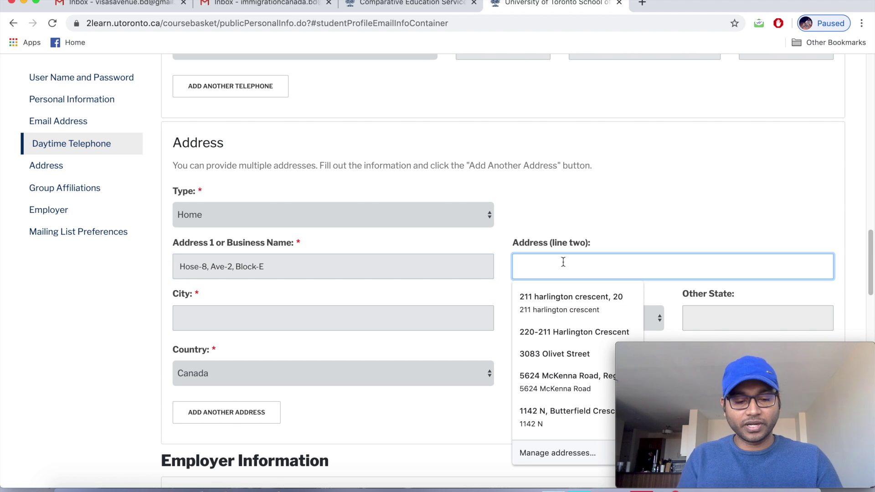
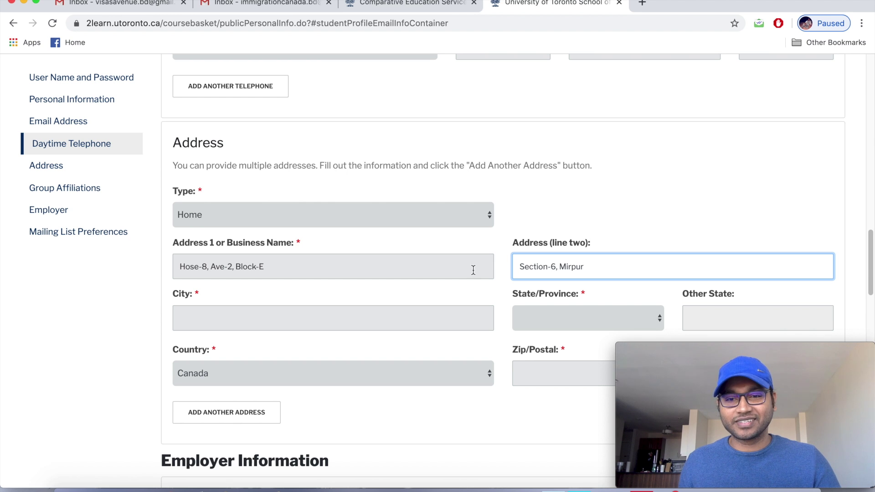
pyautogui.scroll(-1, 387, 292)
# Enter Dhaka as the home address city, leaving the state/province unselected.
pyautogui.click(372, 299)
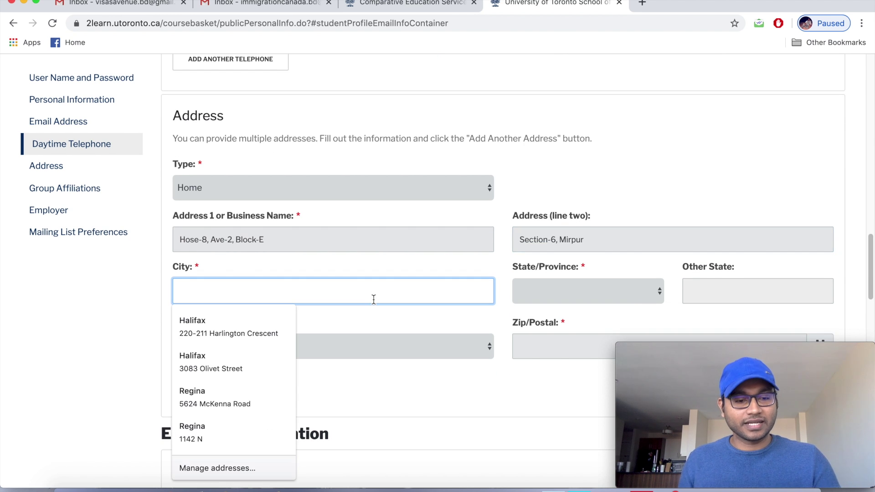
pyautogui.write('Dhaka')
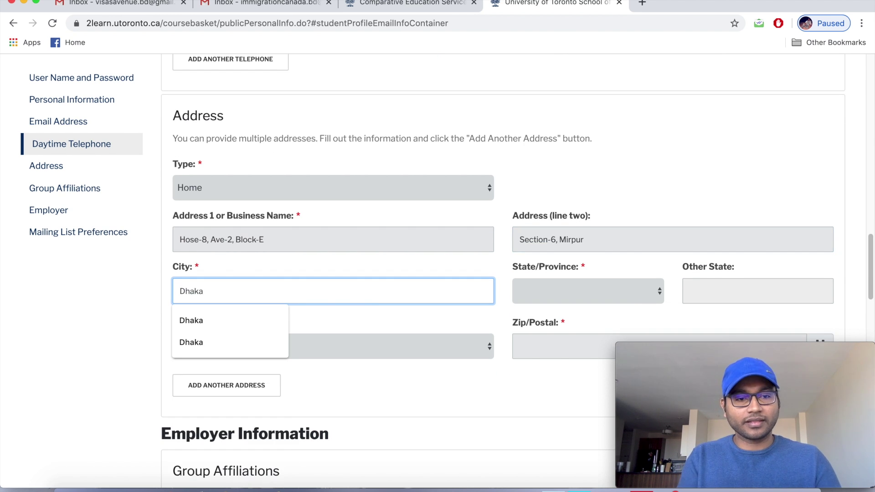
pyautogui.click(601, 289)
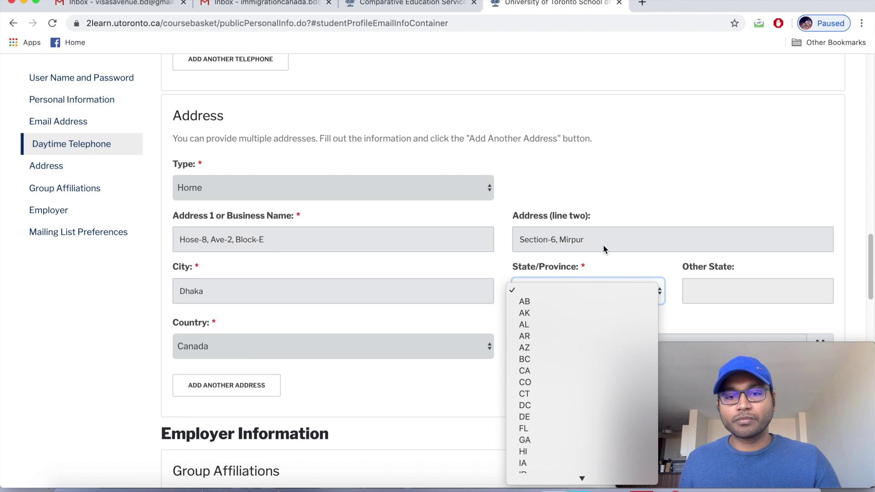
pyautogui.scroll(-3, 606, 453)
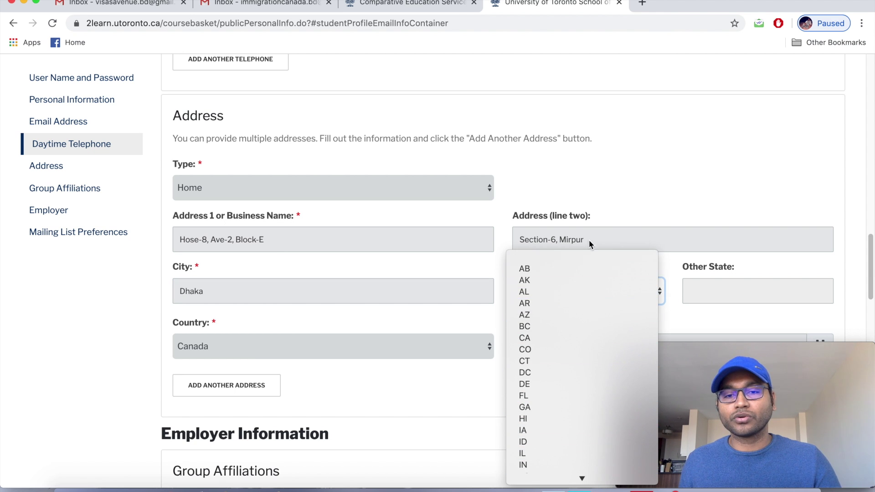
pyautogui.click(412, 319)
pyautogui.scroll(-1, 411, 319)
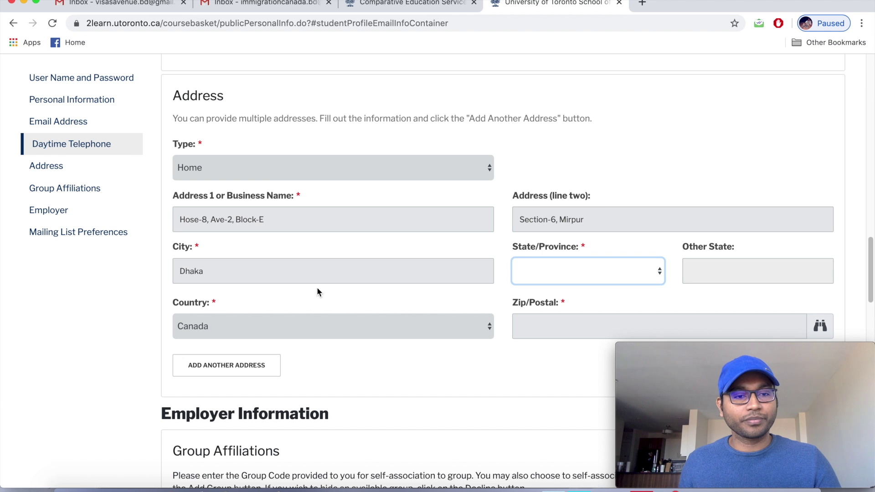
# Set the address country to Bangladesh and the postal code to 1216.
pyautogui.click(490, 326)
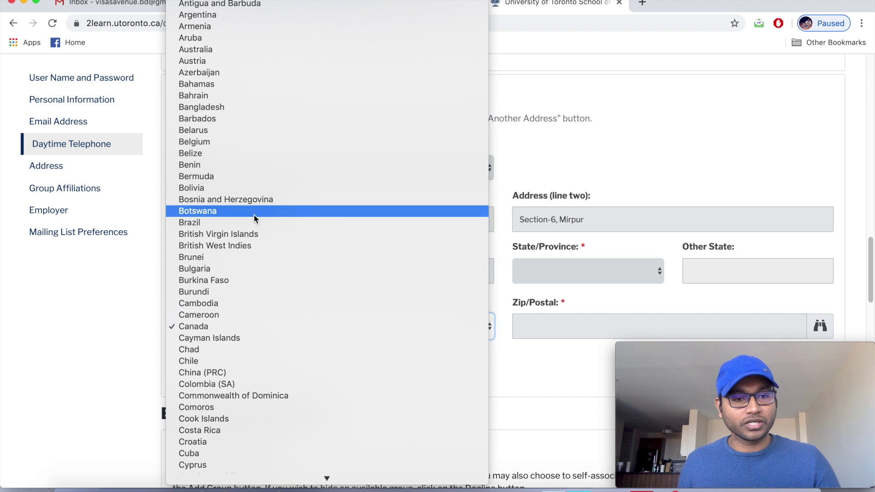
pyautogui.click(251, 107)
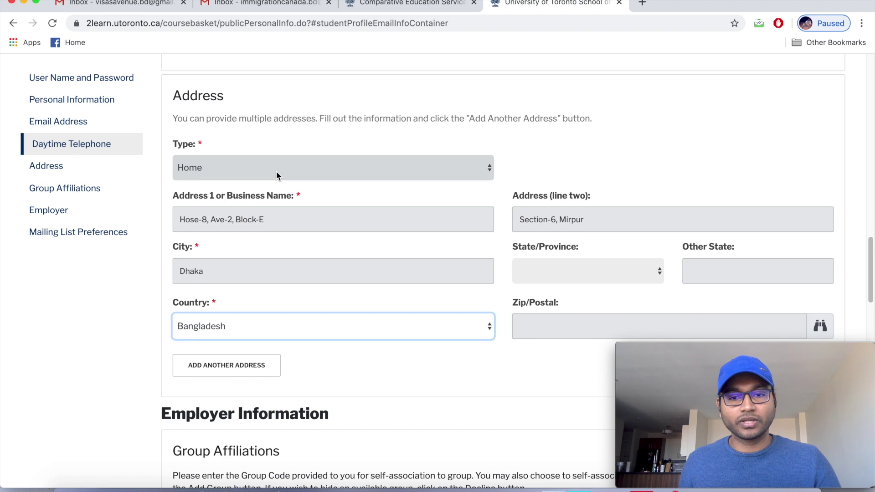
pyautogui.scroll(-3, 276, 171)
pyautogui.click(539, 263)
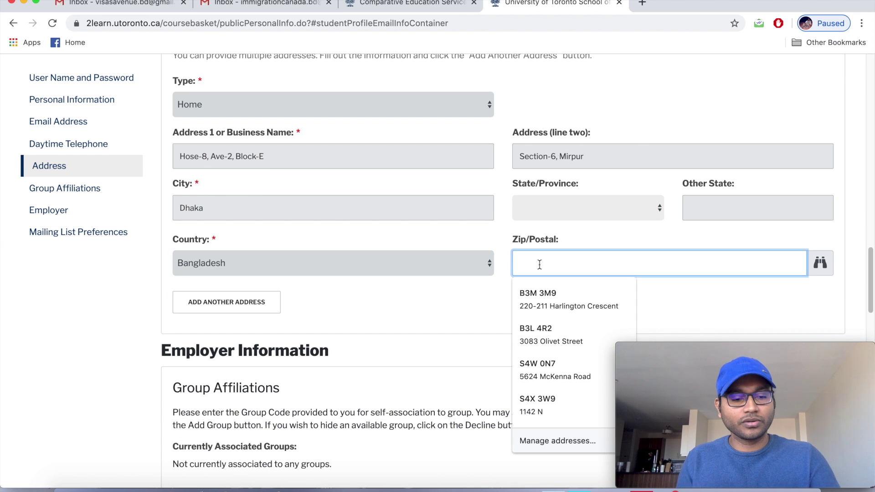
pyautogui.write('1216')
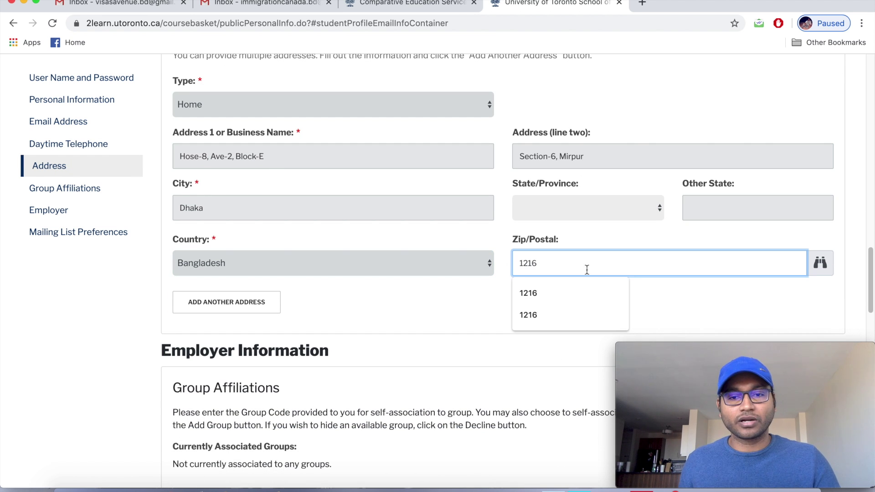
pyautogui.click(560, 294)
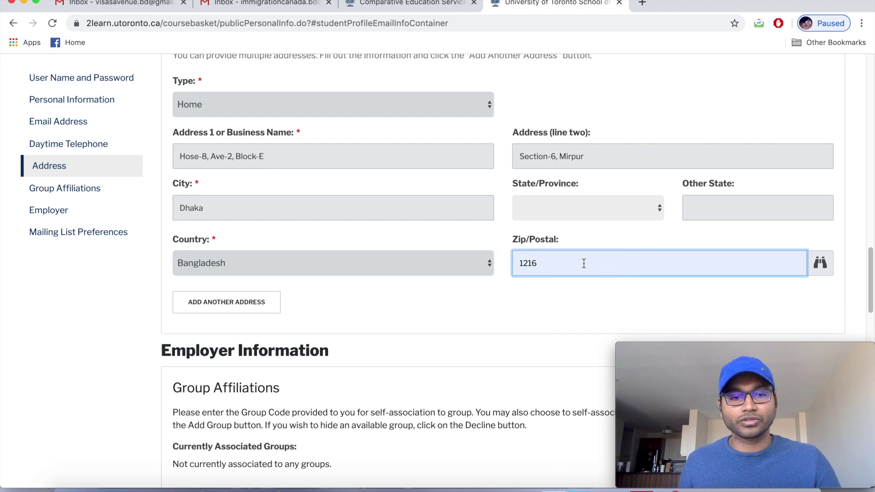
pyautogui.scroll(-5, 414, 302)
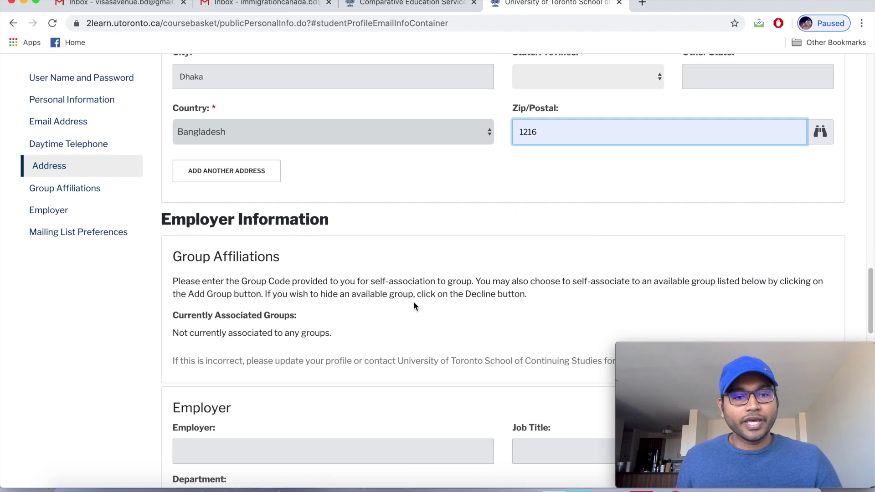
# Choose 'Yes, but only by the following methods' for mailing list contact, with Email ticked.
pyautogui.scroll(6, 414, 302)
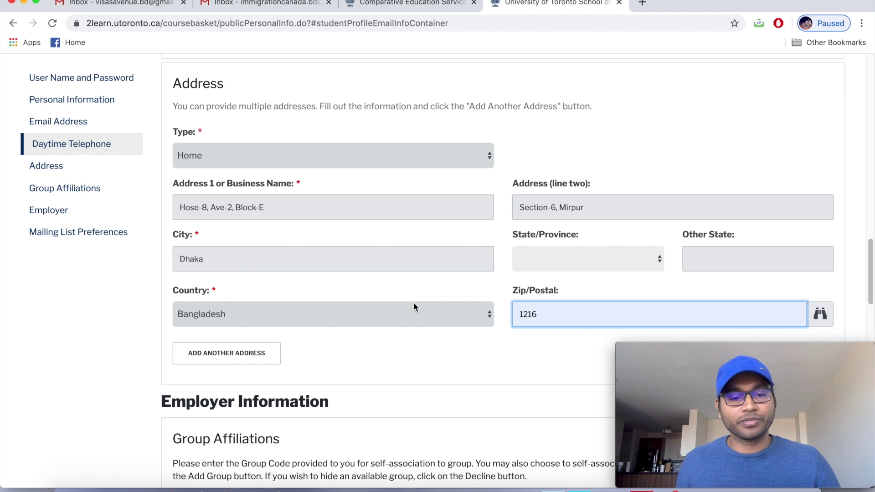
pyautogui.scroll(-6, 414, 303)
pyautogui.scroll(-3, 414, 303)
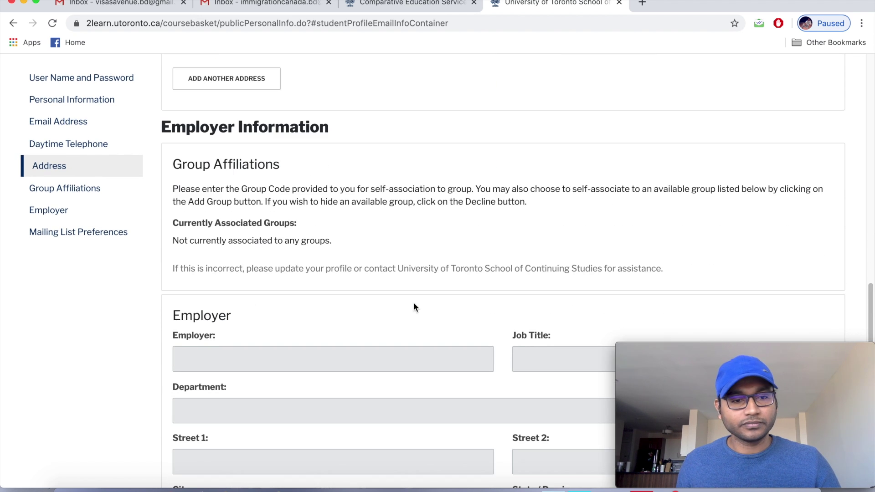
pyautogui.scroll(-8, 414, 303)
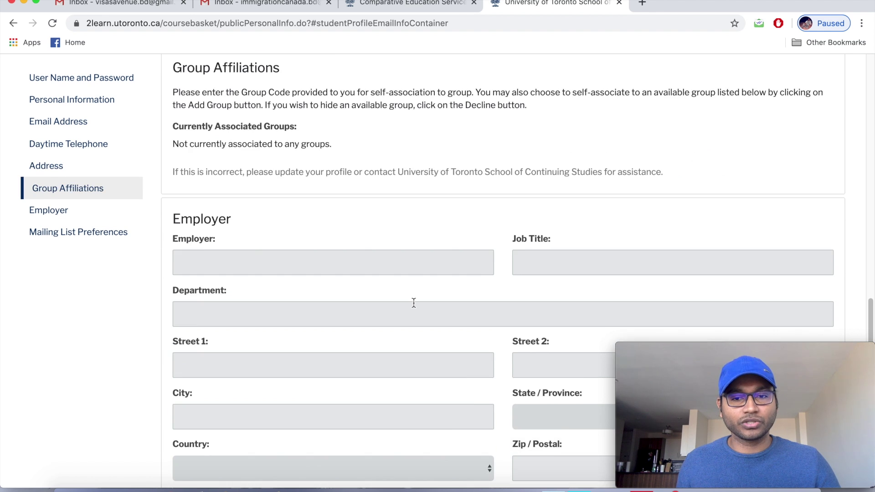
pyautogui.scroll(-2, 414, 303)
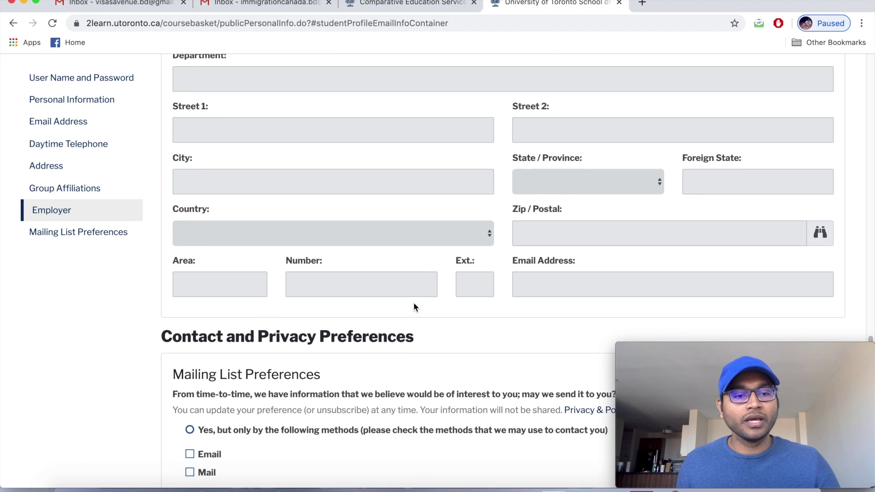
pyautogui.scroll(-3, 414, 303)
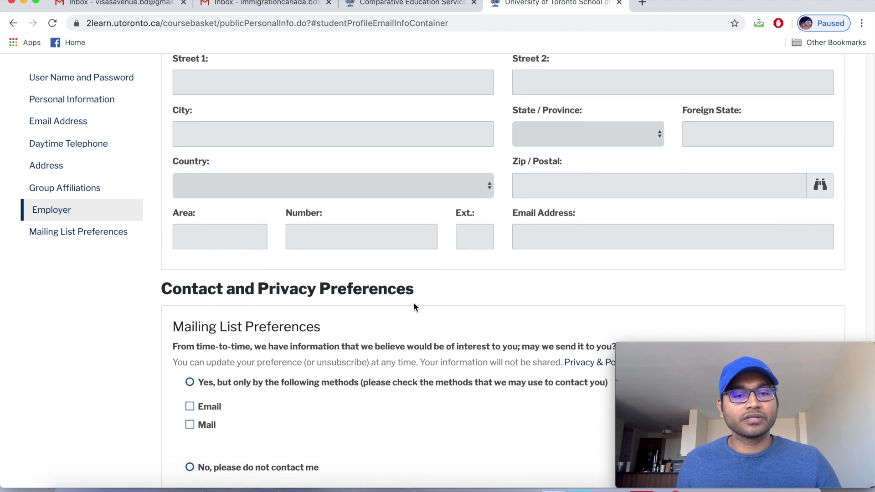
pyautogui.scroll(-1, 414, 304)
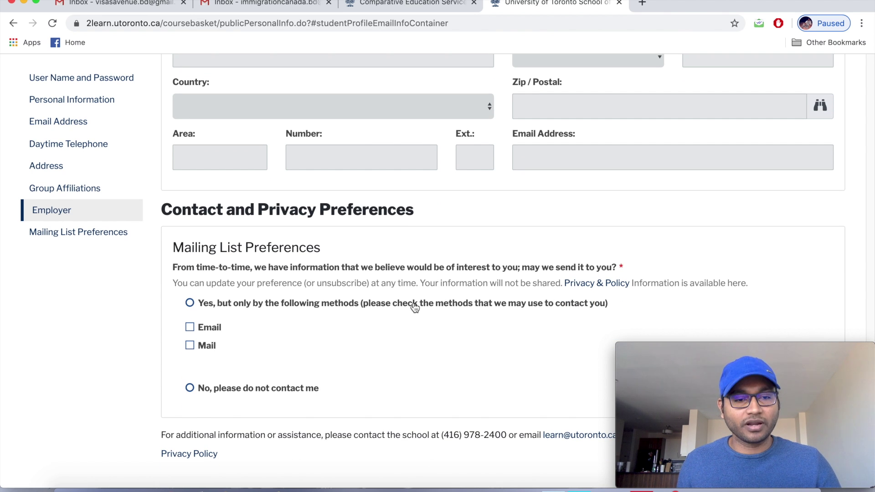
pyautogui.click(190, 303)
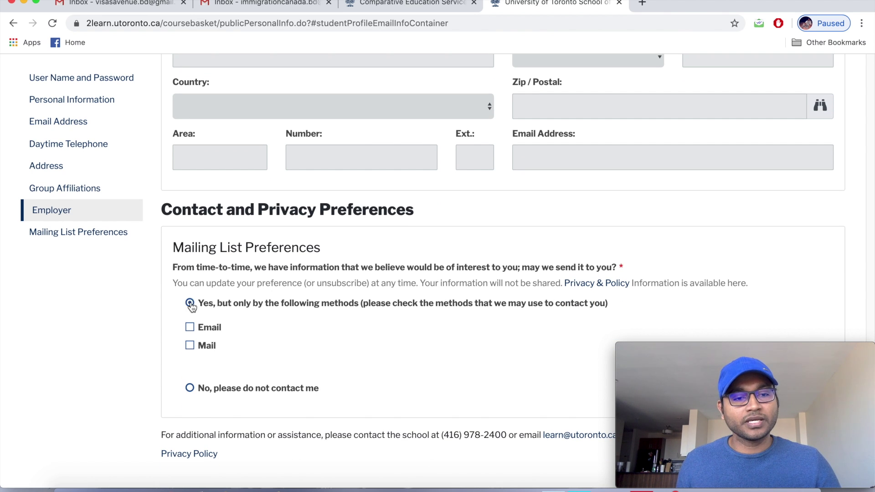
pyautogui.click(190, 328)
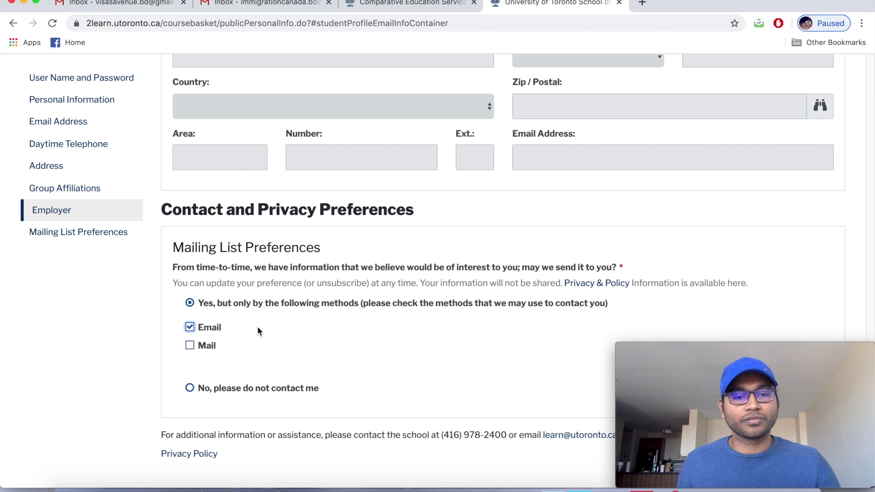
pyautogui.scroll(-1, 257, 326)
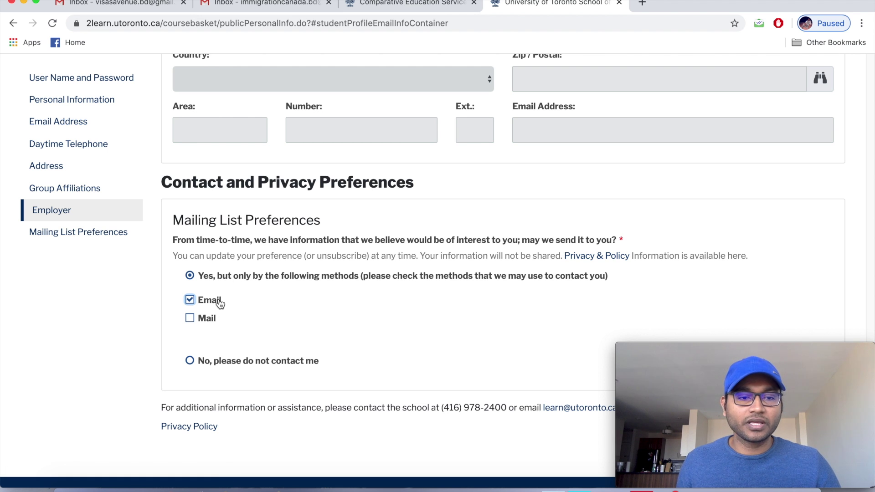
pyautogui.scroll(-2, 345, 310)
# Save the completed profile via Continue Checkout to proceed to the application.
pyautogui.scroll(-6, 345, 311)
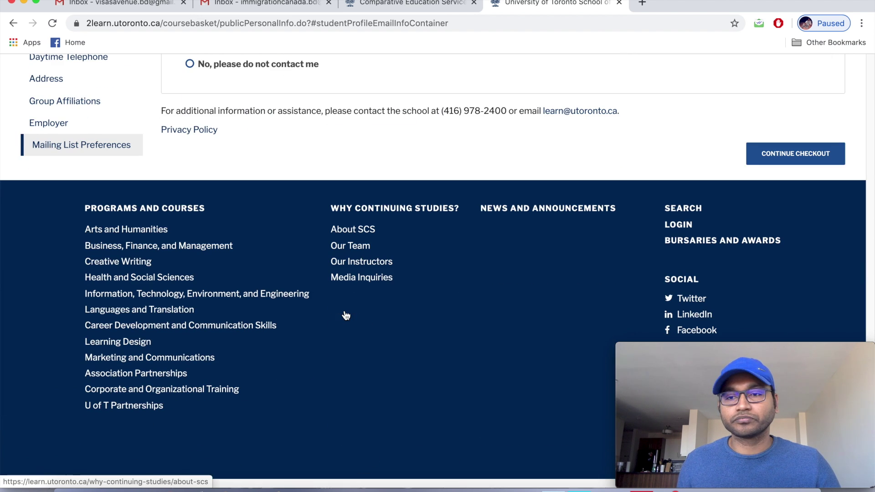
pyautogui.click(780, 159)
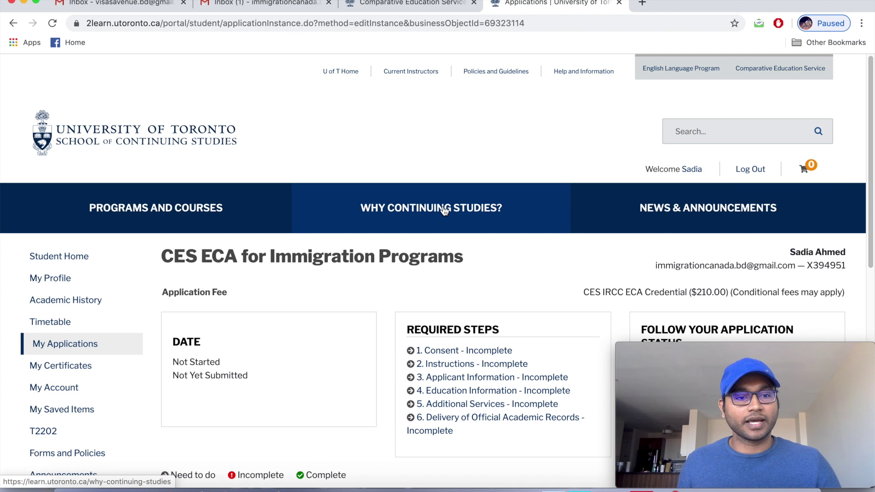
# Scroll down the application page and select the applicant's ID number.
pyautogui.scroll(-1, 444, 210)
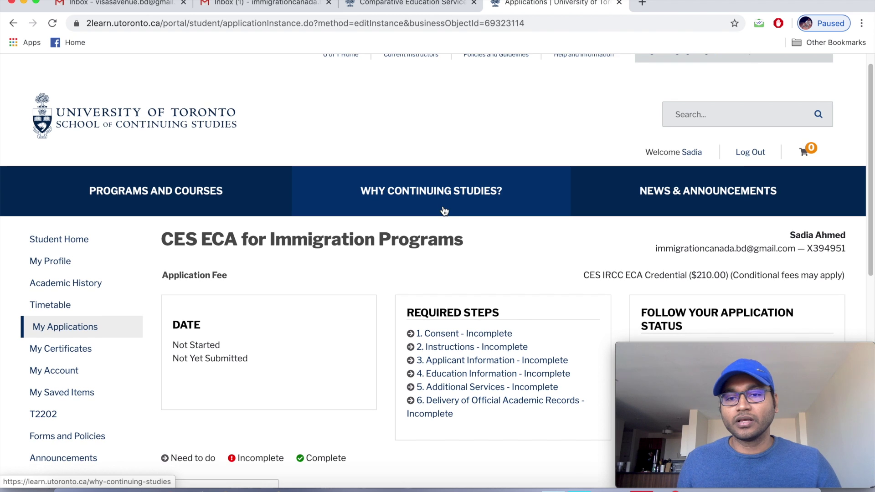
pyautogui.scroll(-2, 444, 210)
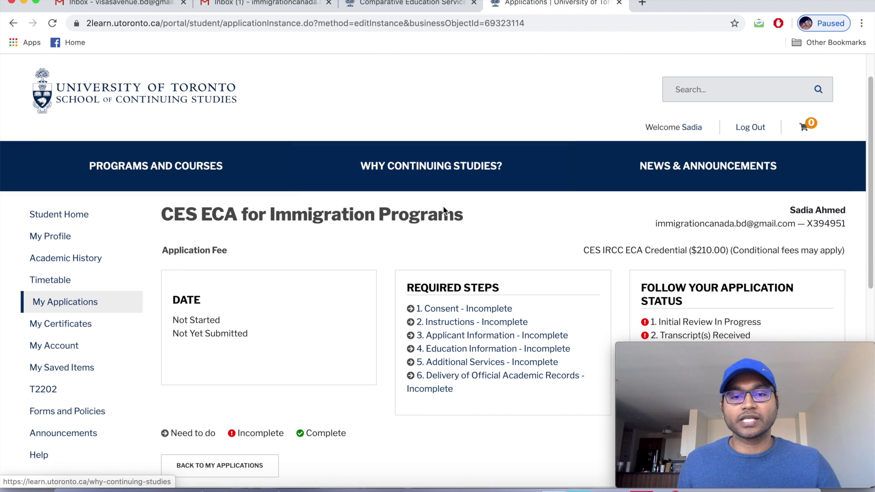
pyautogui.scroll(-1, 445, 211)
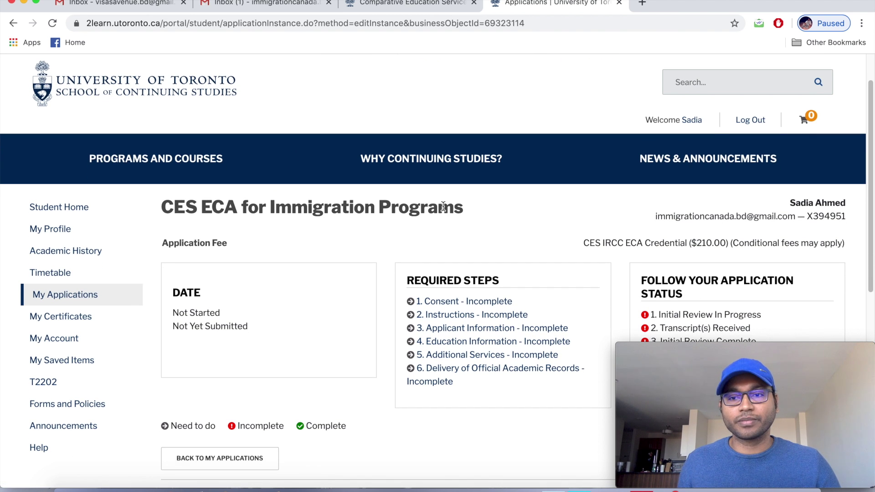
pyautogui.scroll(-1, 444, 207)
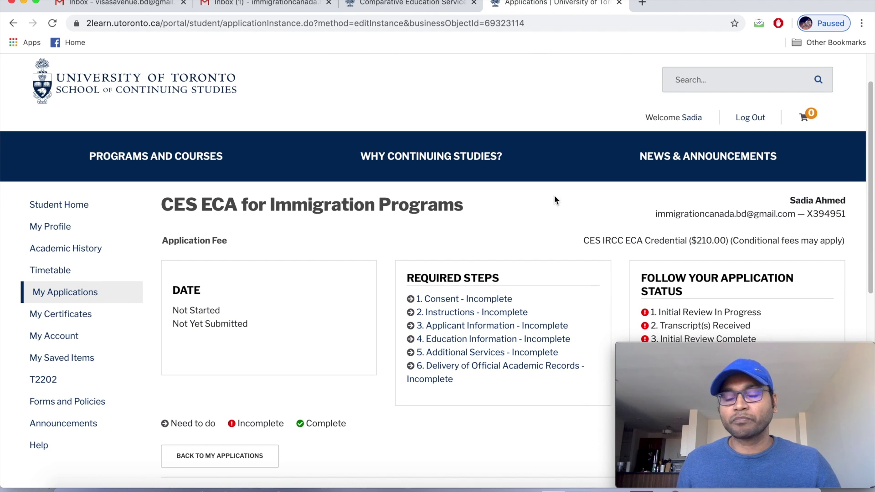
pyautogui.moveTo(810, 213); pyautogui.dragTo(845, 212)
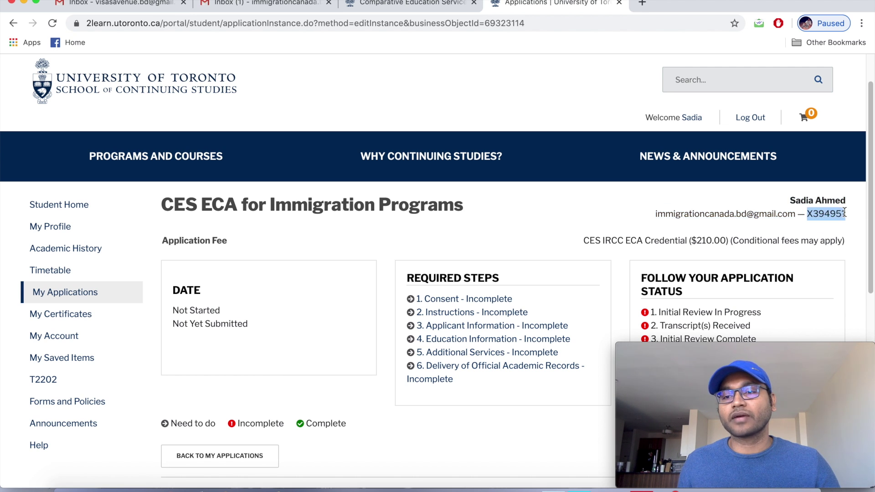
pyautogui.click(806, 222)
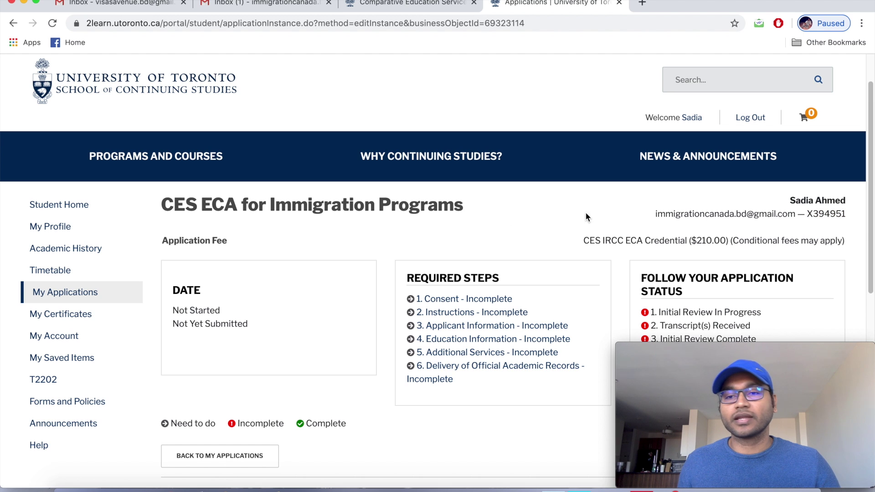
# Review the CES ECA application's required steps, then return to the Gmail inbox.
pyautogui.scroll(-2, 402, 238)
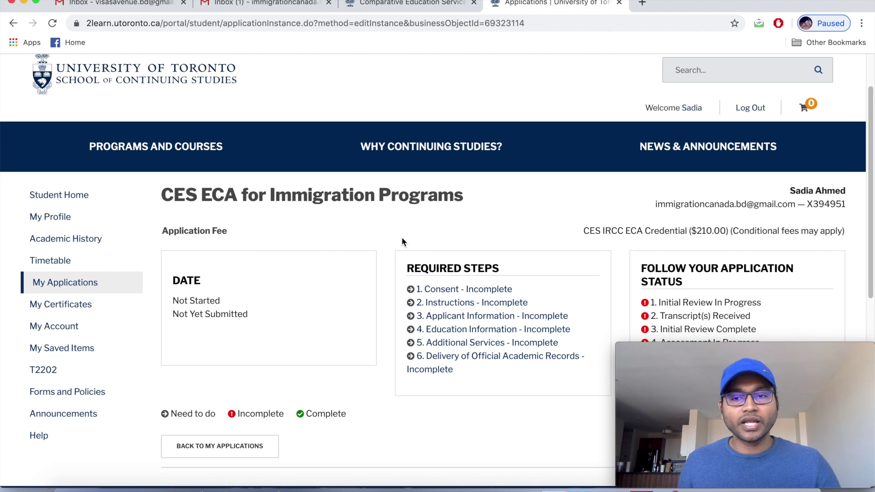
pyautogui.scroll(-1, 402, 239)
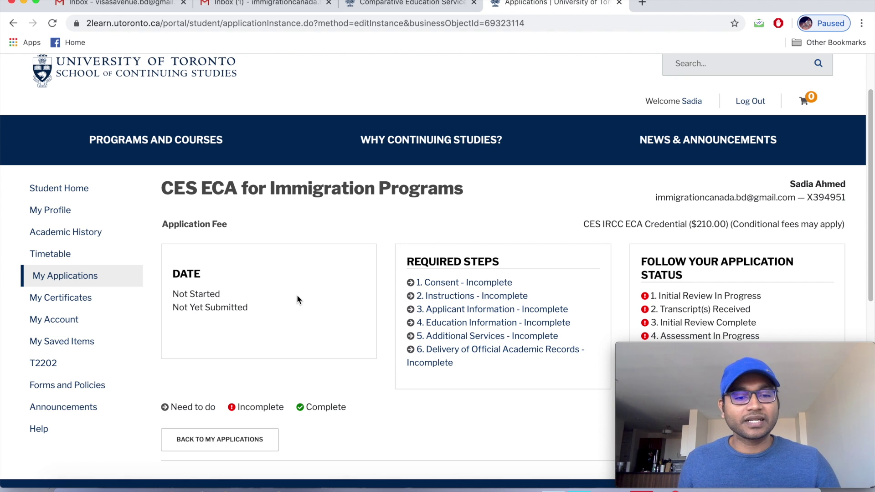
pyautogui.scroll(-3, 296, 298)
pyautogui.scroll(1, 298, 302)
pyautogui.scroll(1, 299, 302)
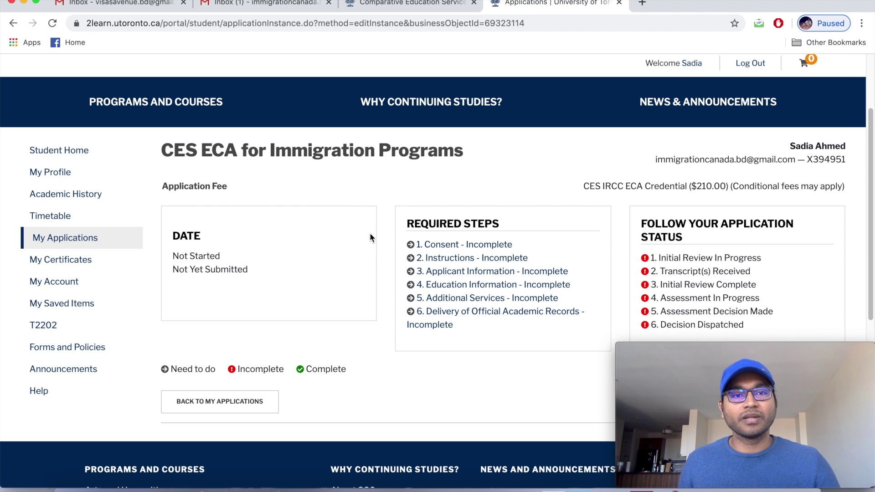
pyautogui.scroll(3, 370, 252)
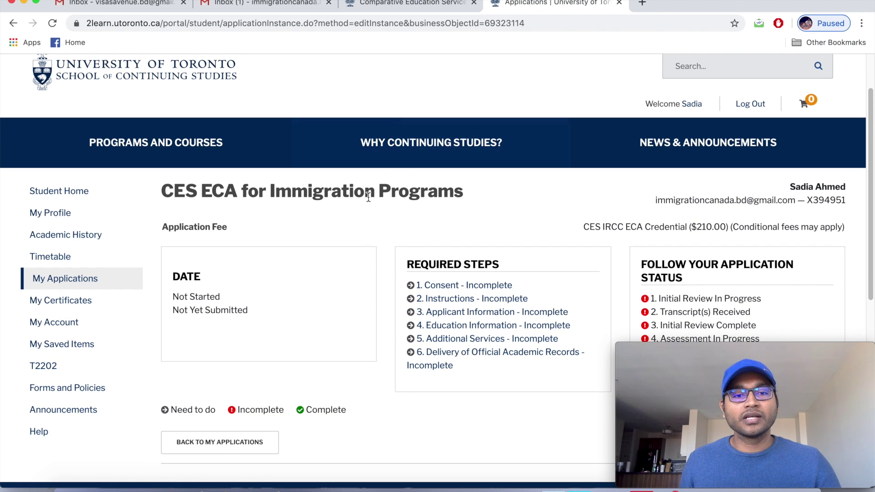
pyautogui.scroll(1, 114, 221)
pyautogui.scroll(2, 260, 121)
pyautogui.scroll(1, 259, 121)
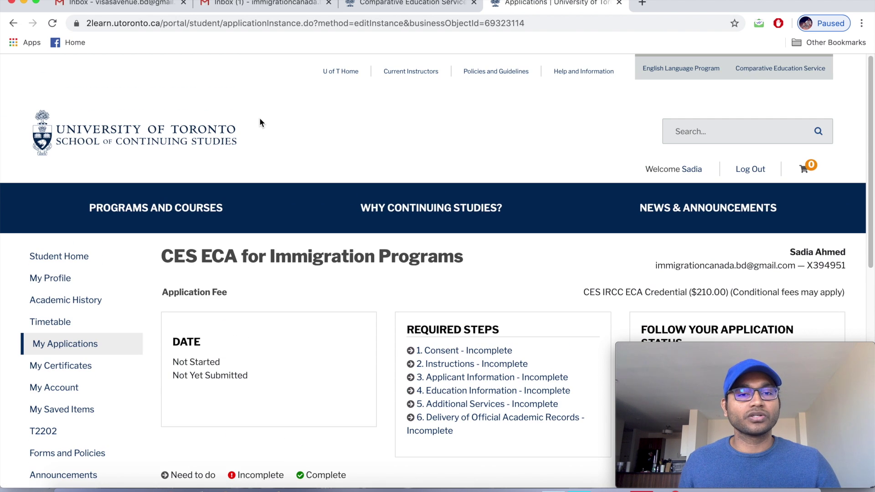
pyautogui.scroll(-3, 260, 122)
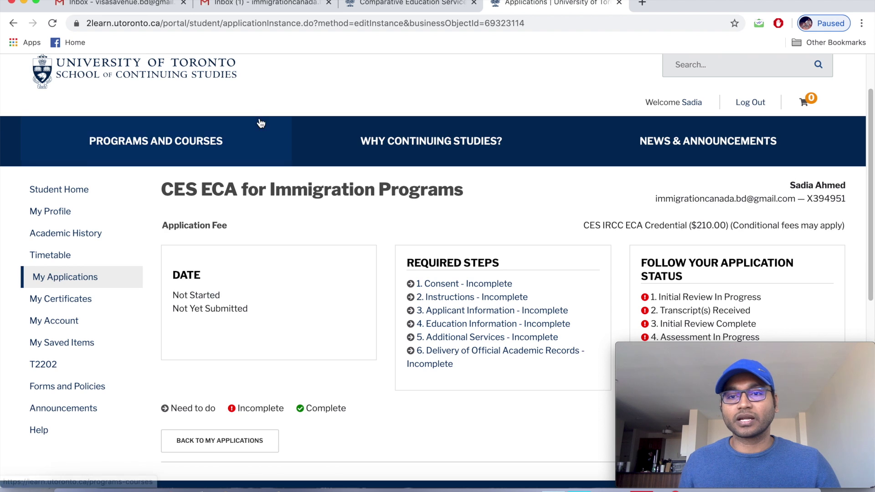
pyautogui.scroll(3, 261, 121)
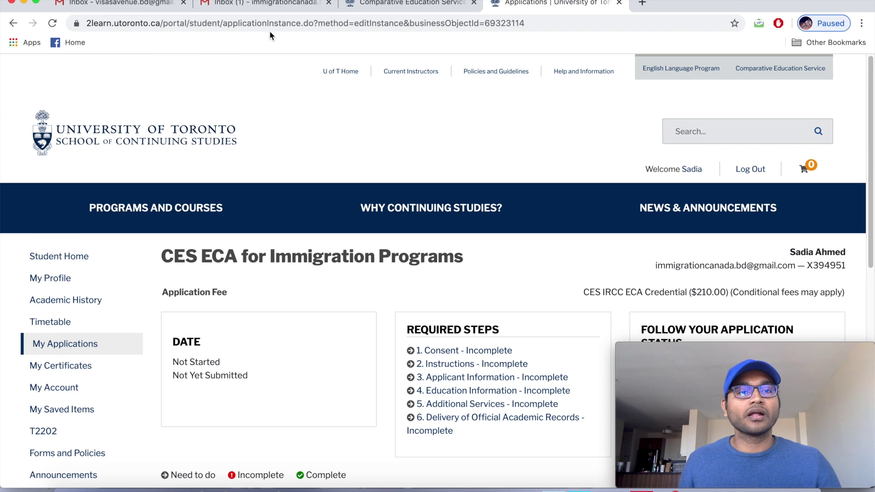
pyautogui.click(240, 5)
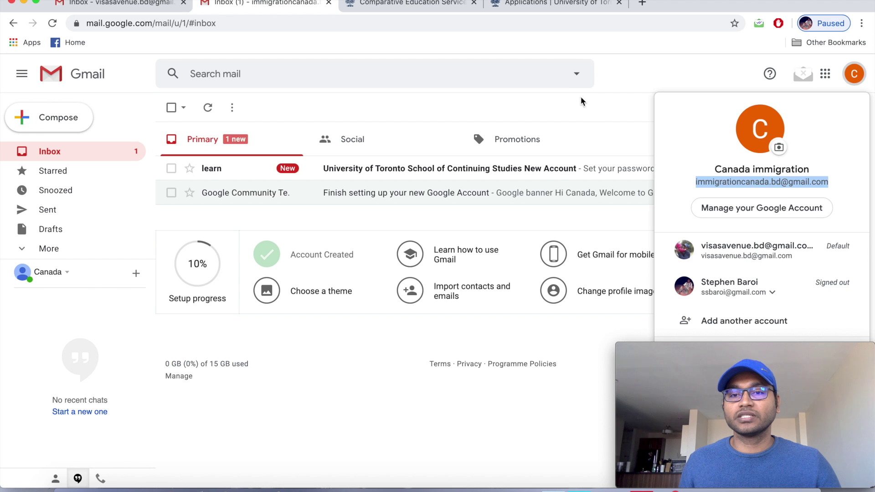
# Open the University of Toronto new-account email and its set-password link in a new tab.
pyautogui.click(595, 111)
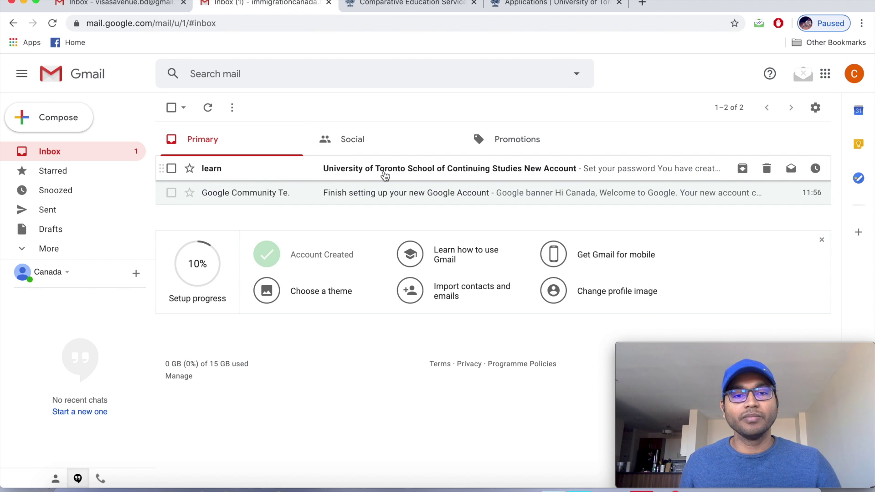
pyautogui.click(384, 175)
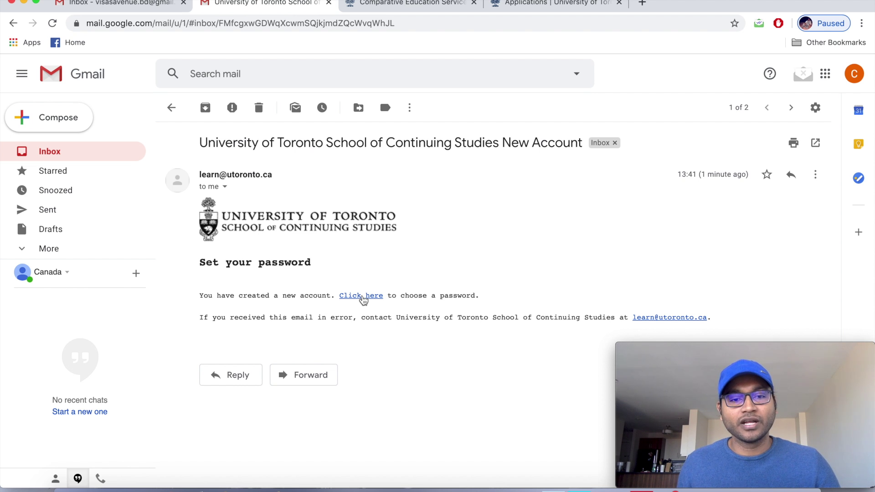
pyautogui.rightClick(363, 300)
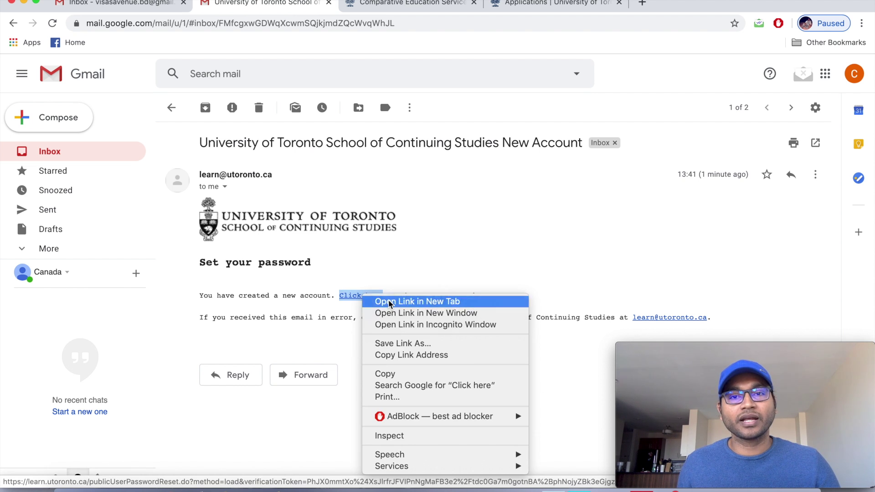
pyautogui.click(385, 300)
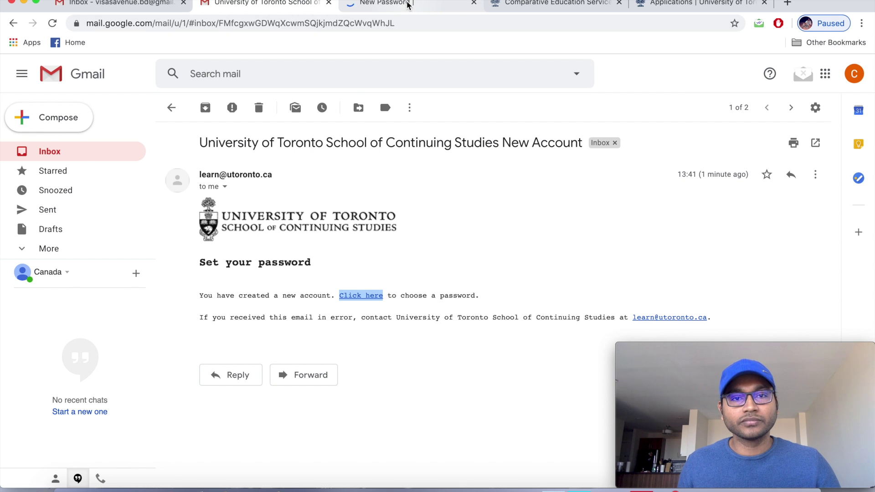
pyautogui.click(408, 4)
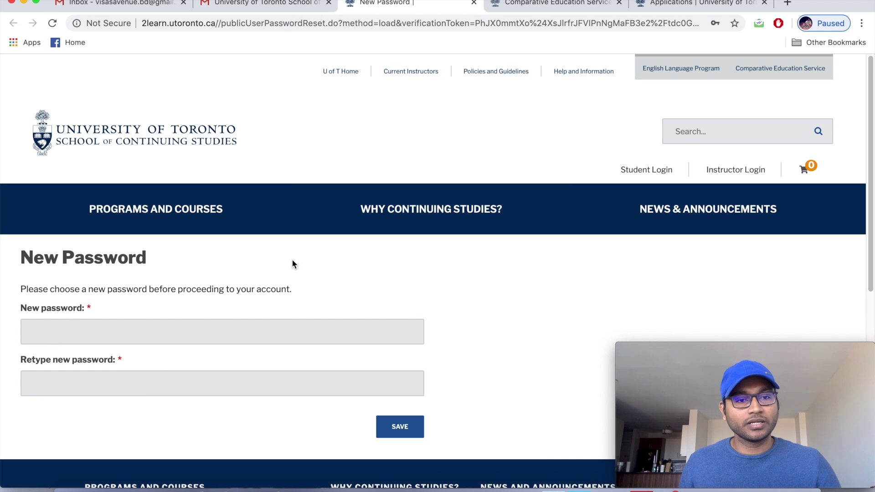
# Enter the new account password and its confirmation, correcting a mistyped character.
pyautogui.scroll(-2, 292, 259)
pyautogui.click(113, 301)
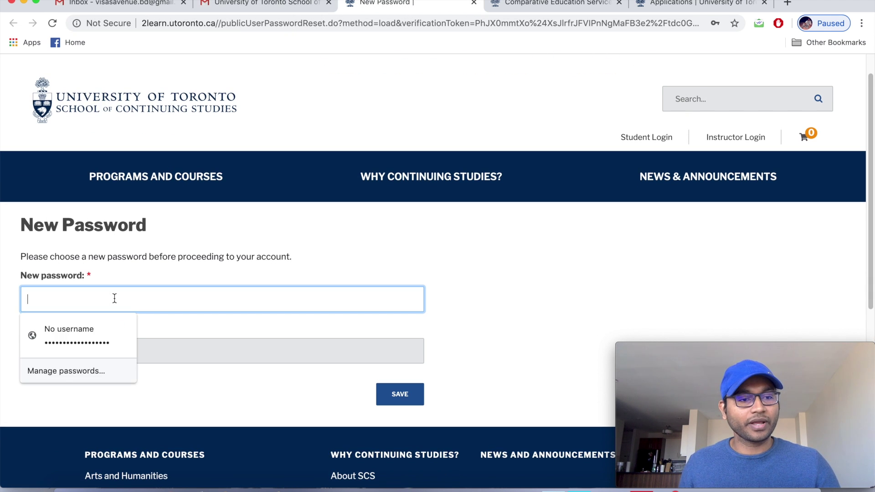
pyautogui.write('ab')
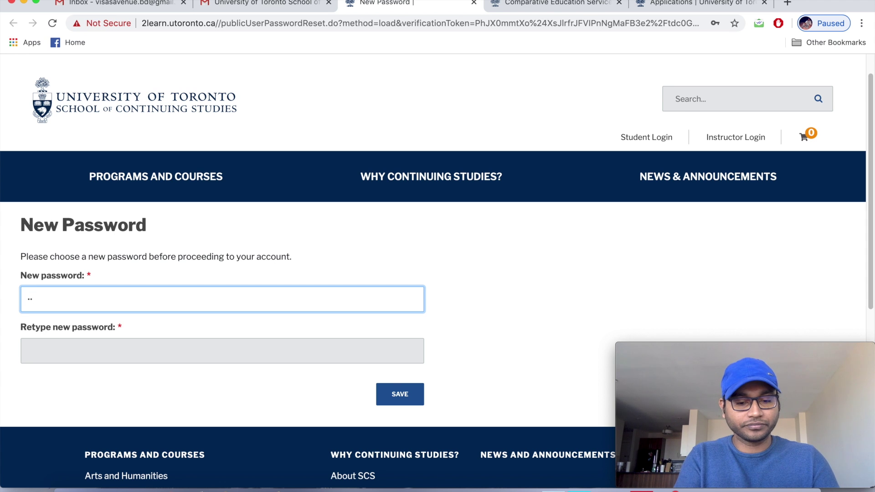
pyautogui.write('******')
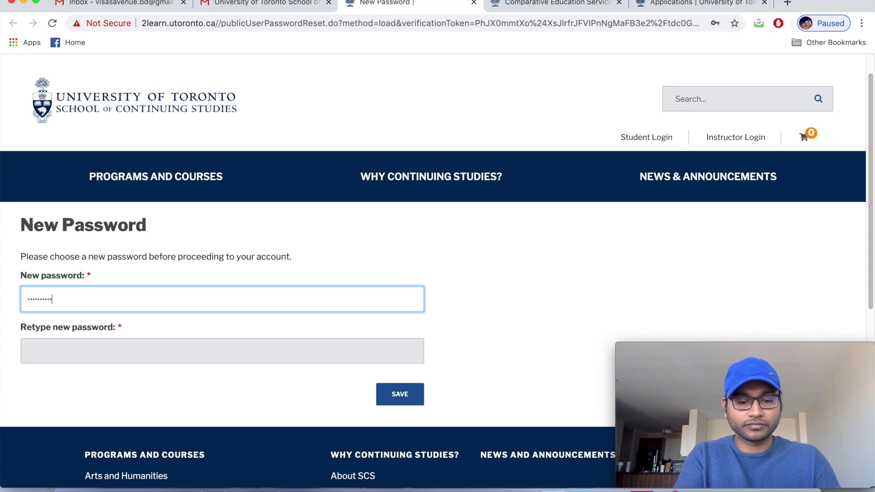
pyautogui.write('*****')
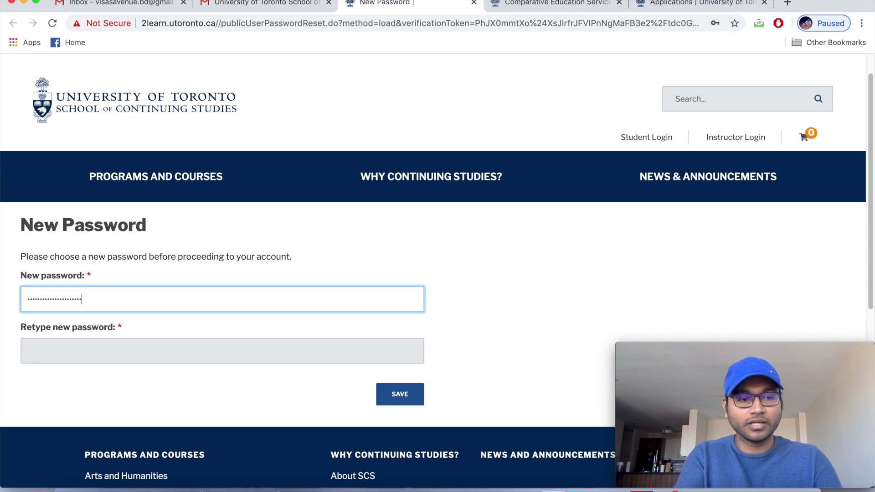
pyautogui.click(114, 343)
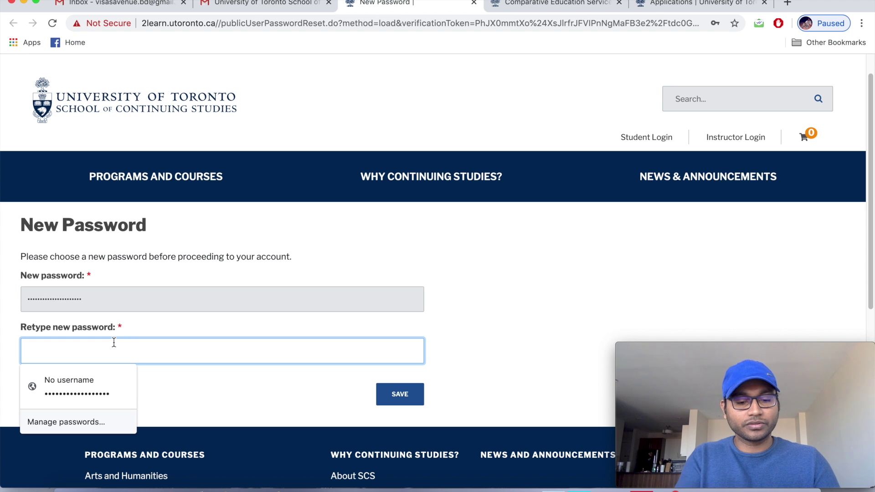
pyautogui.write('**')
pyautogui.press('BackSpace')
pyautogui.write('*')
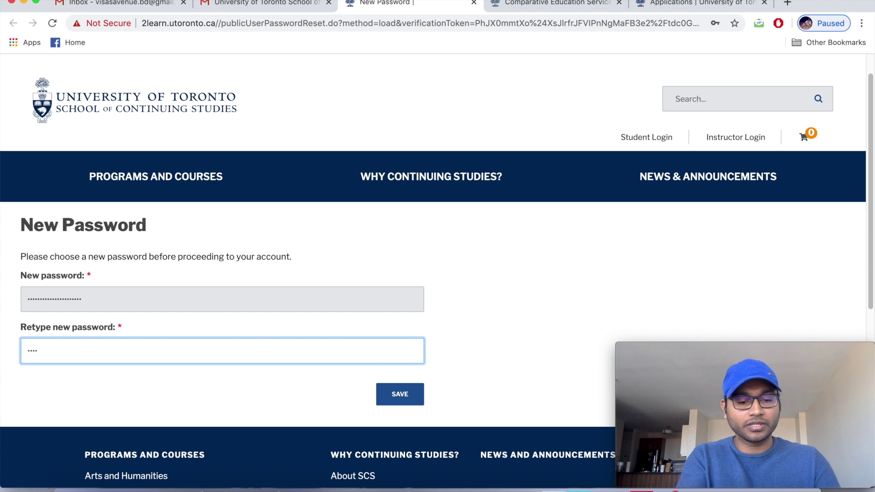
pyautogui.write('****')
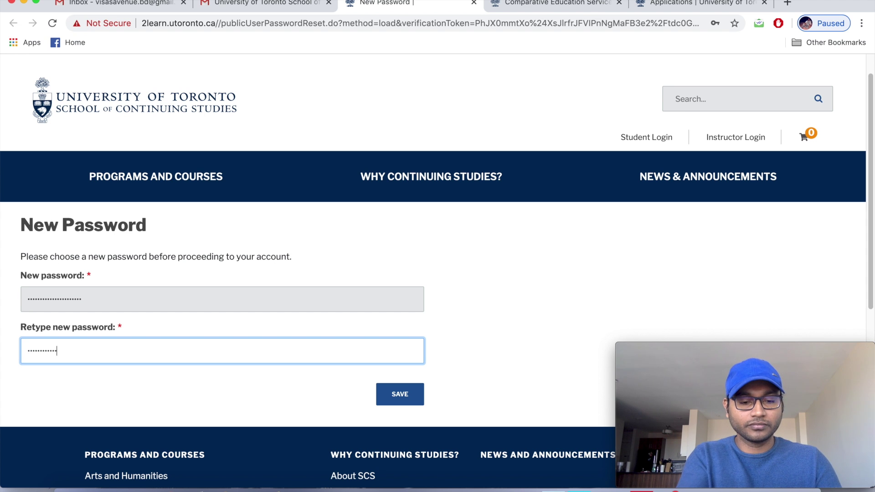
pyautogui.write('*****')
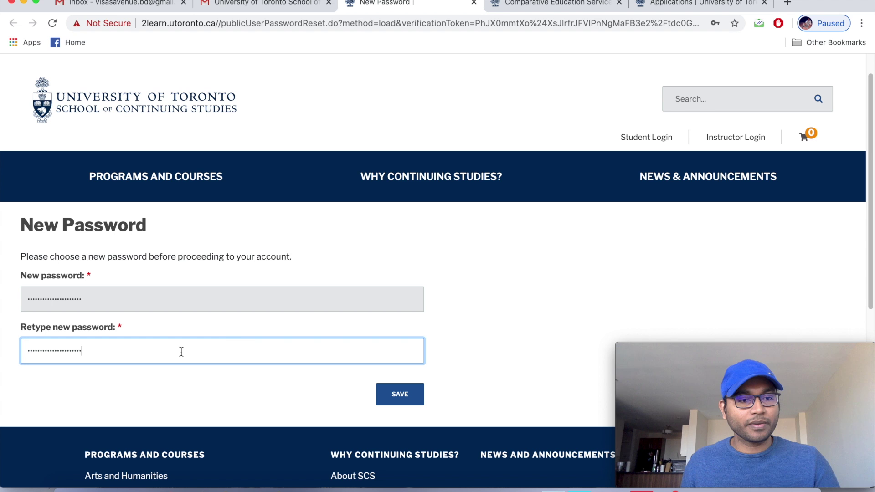
# Save the new password and close the confirmation page.
pyautogui.scroll(-1, 418, 273)
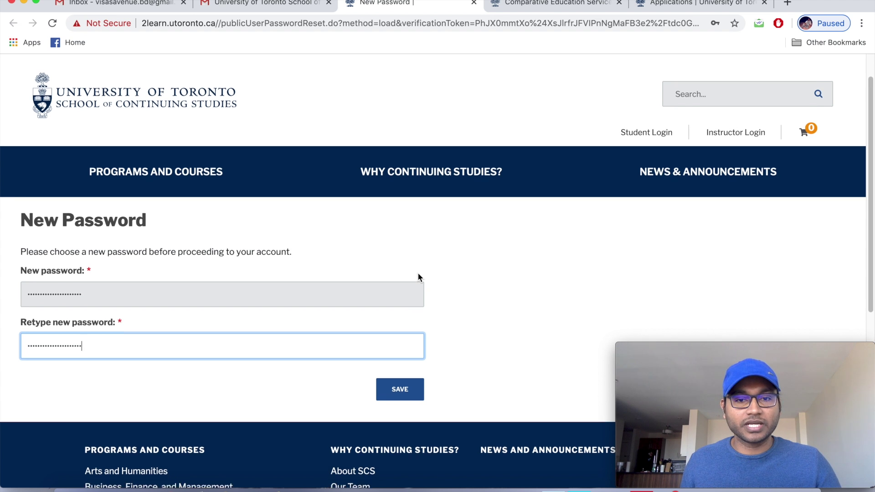
pyautogui.scroll(-1, 418, 276)
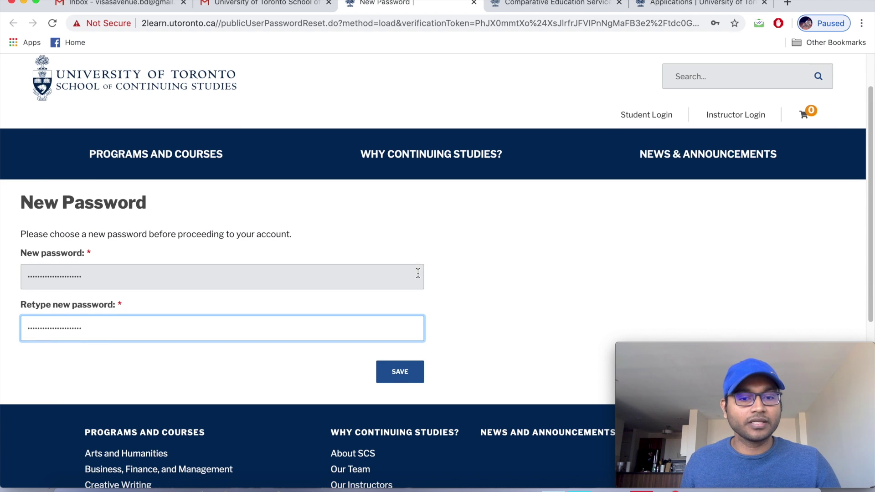
pyautogui.click(407, 375)
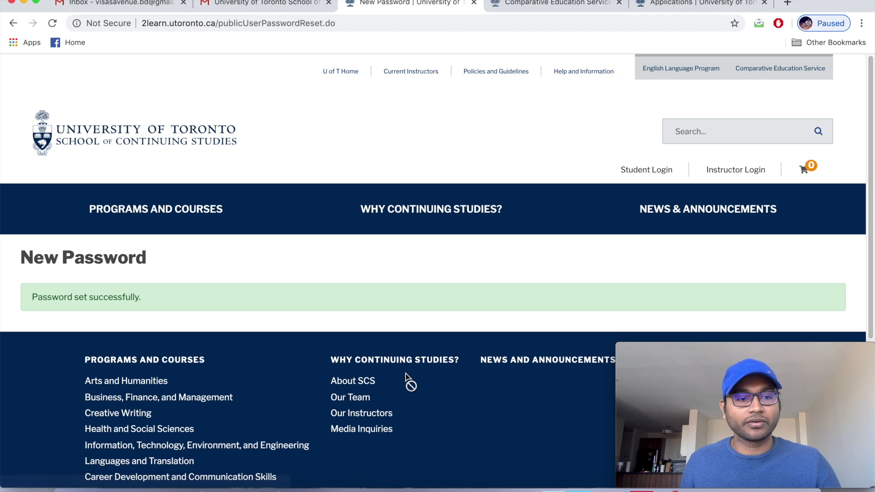
pyautogui.scroll(-1, 407, 377)
pyautogui.scroll(-1, 406, 377)
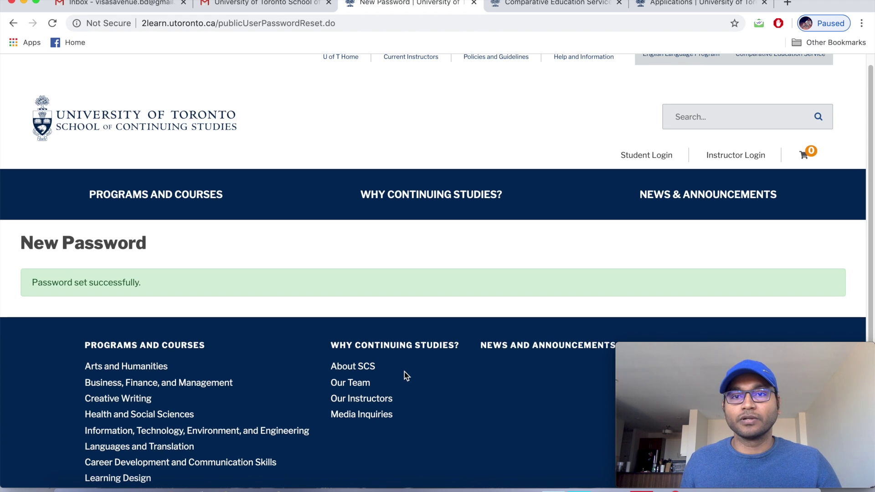
pyautogui.click(474, 4)
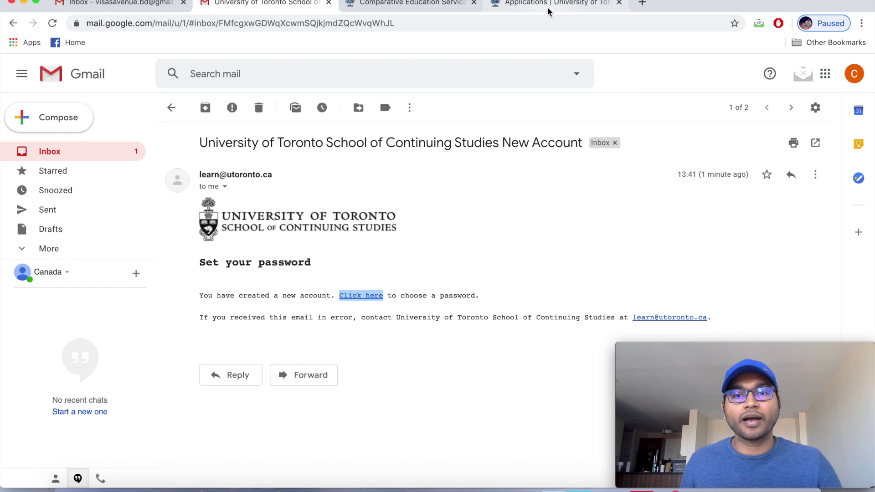
# Log out of the CES student portal from the application page.
pyautogui.click(551, 7)
pyautogui.scroll(-3, 368, 256)
pyautogui.scroll(-1, 368, 259)
pyautogui.scroll(-1, 367, 256)
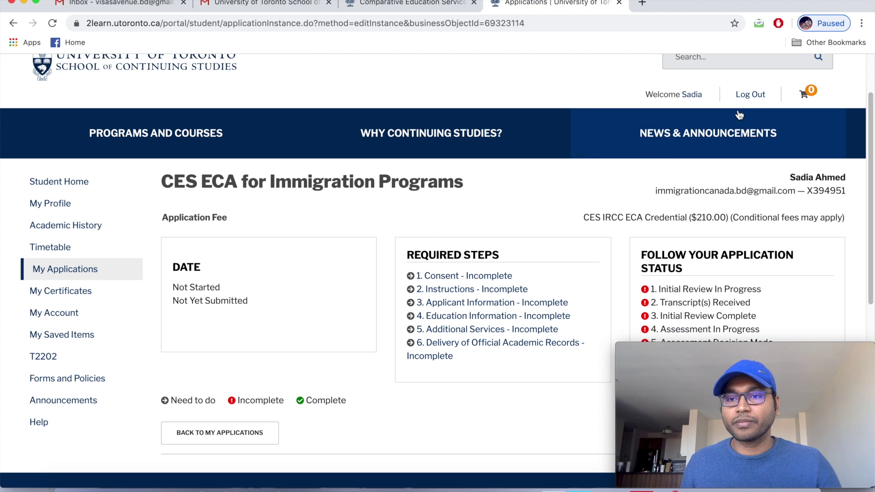
pyautogui.click(755, 96)
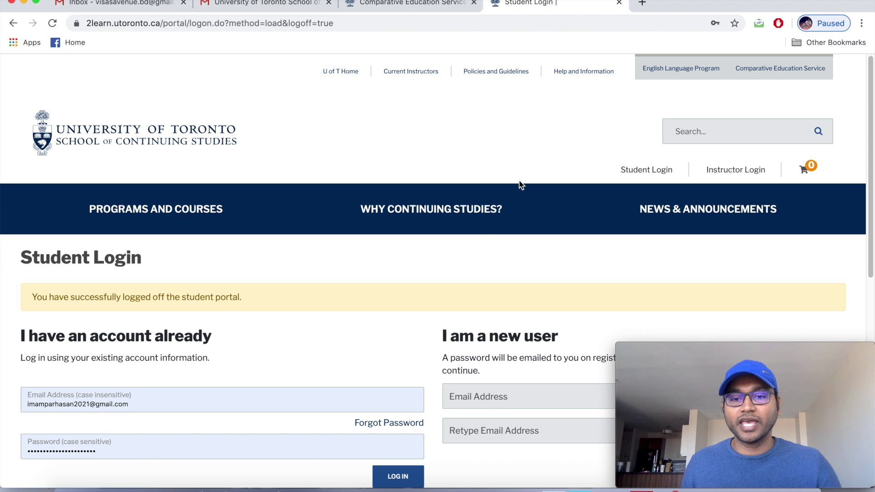
pyautogui.scroll(-1, 391, 309)
pyautogui.scroll(-1, 391, 310)
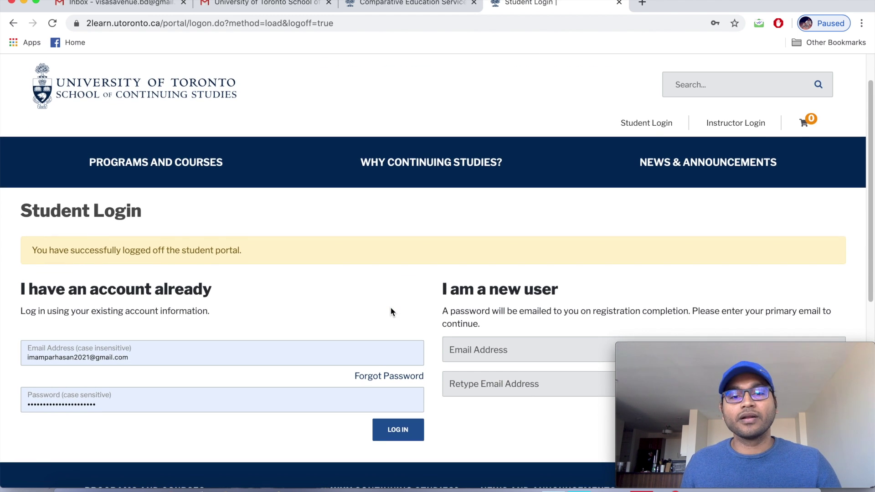
pyautogui.scroll(-1, 390, 312)
pyautogui.scroll(-1, 391, 312)
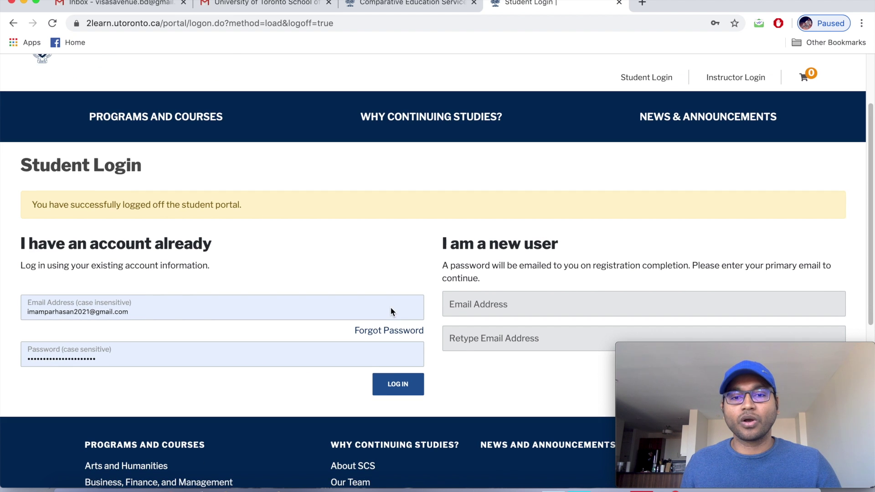
pyautogui.scroll(-1, 391, 312)
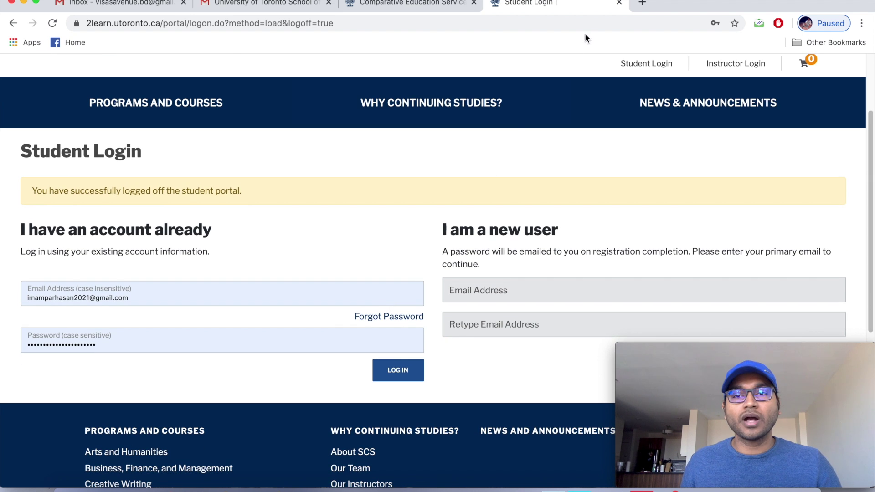
pyautogui.click(644, 5)
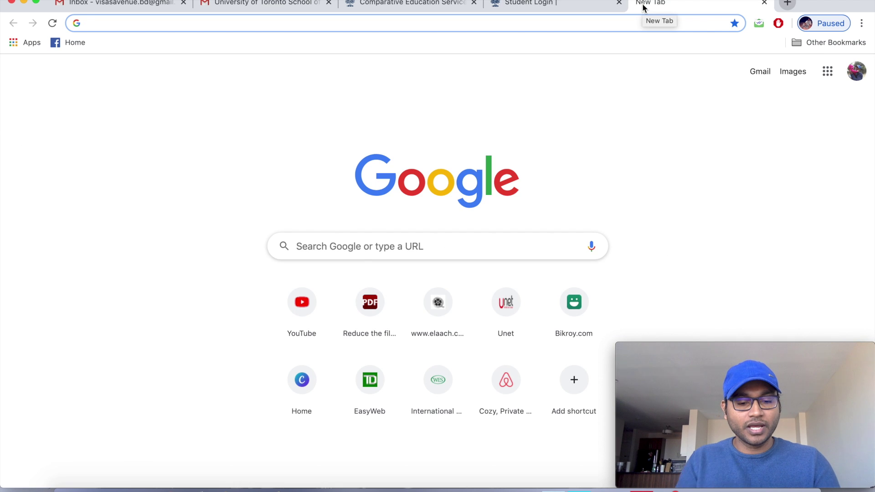
# Search Google for 'ces login' and open the University of Toronto login result.
pyautogui.write('ce')
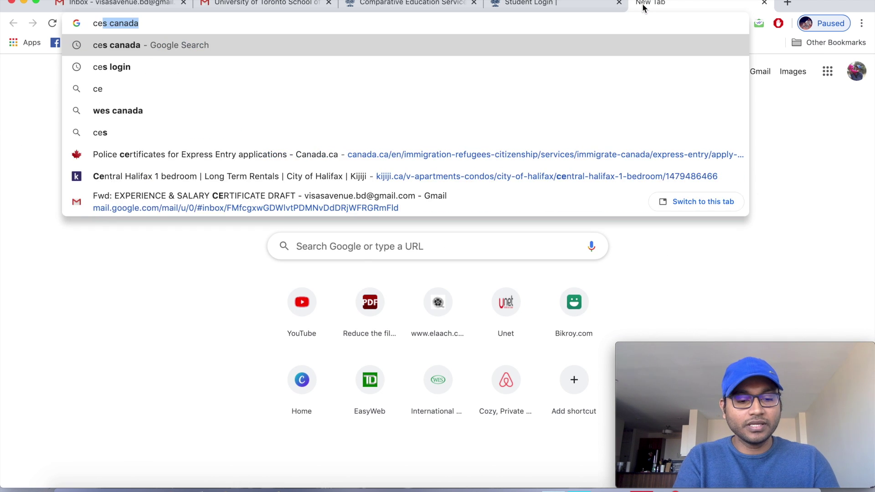
pyautogui.write('s login')
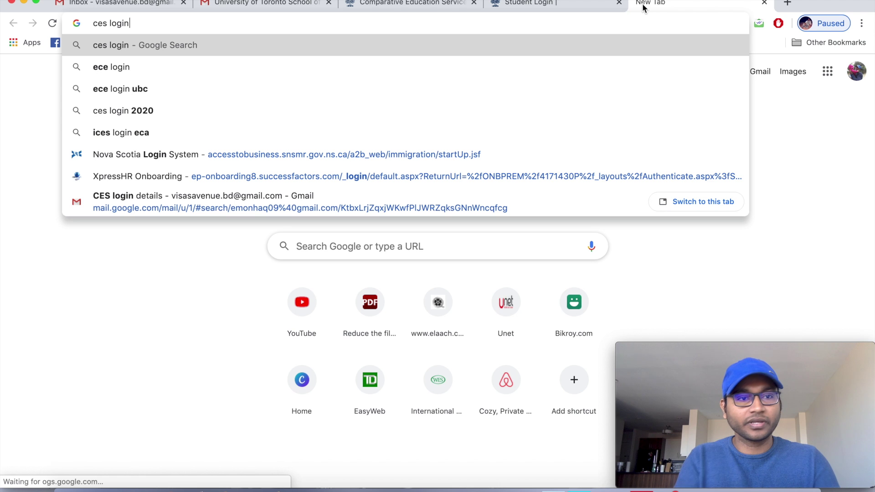
pyautogui.click(125, 48)
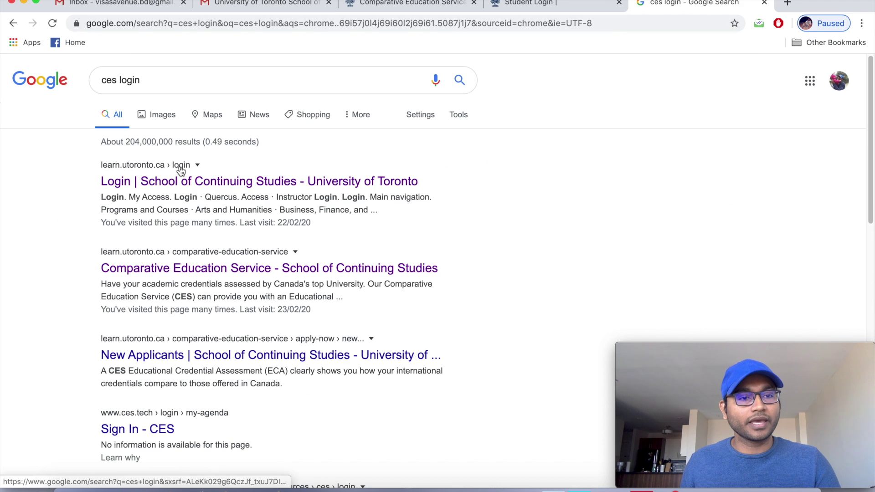
pyautogui.click(198, 184)
# Open the My Access Student Login page from the University of Toronto site.
pyautogui.moveTo(318, 258)
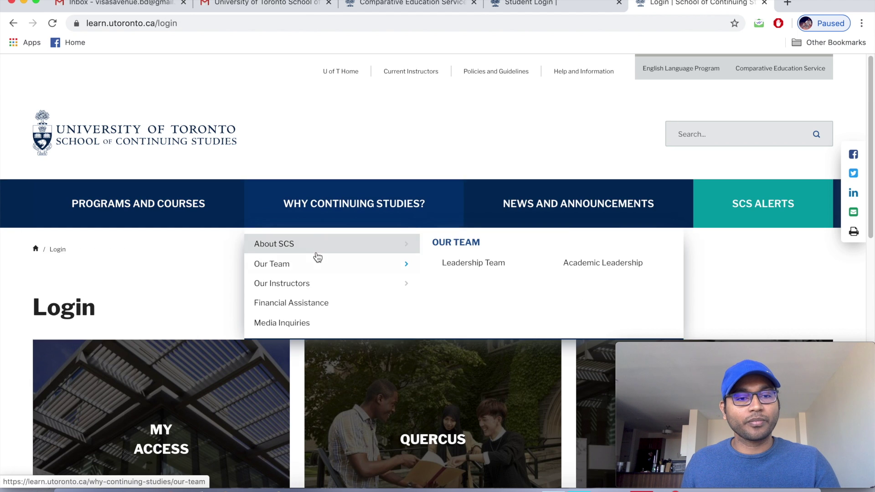
pyautogui.scroll(-3, 318, 257)
pyautogui.moveTo(201, 303)
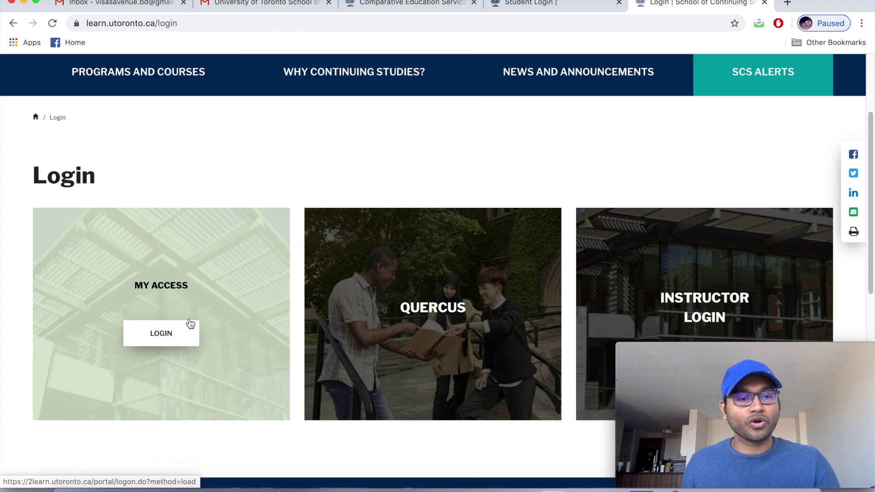
pyautogui.scroll(-1, 190, 324)
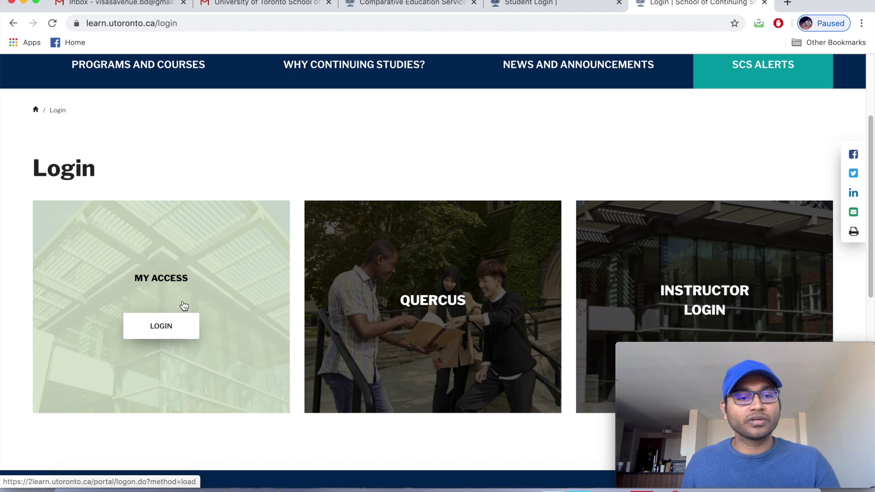
pyautogui.moveTo(393, 352)
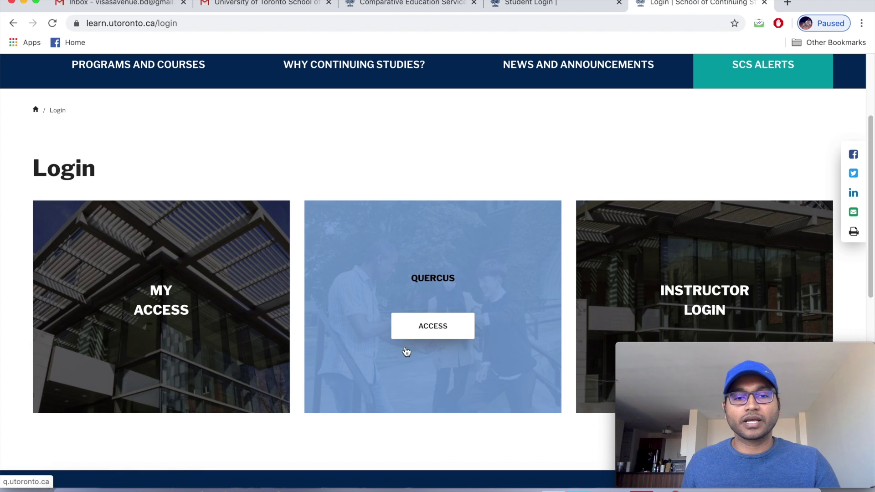
pyautogui.moveTo(246, 278)
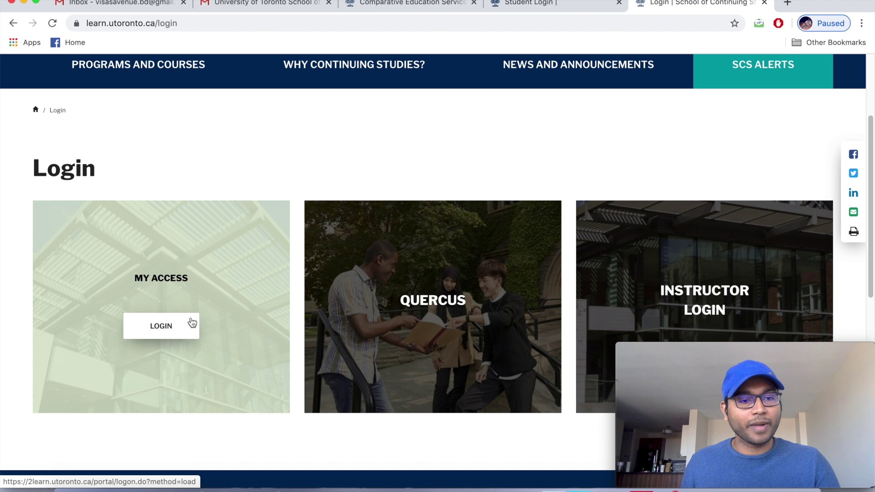
pyautogui.click(166, 331)
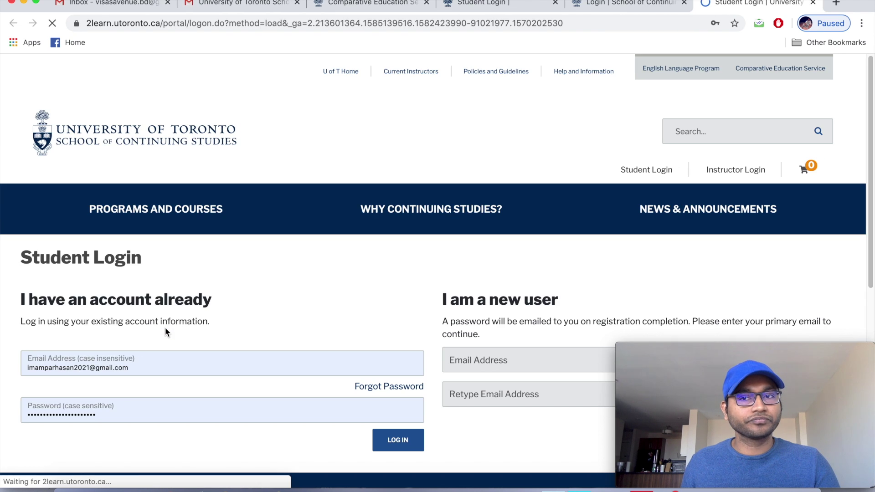
pyautogui.scroll(-3, 165, 327)
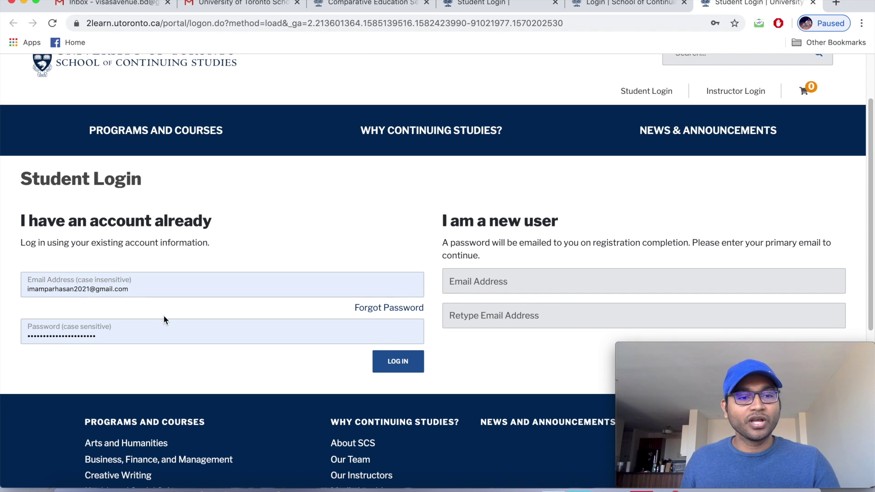
pyautogui.click(150, 288)
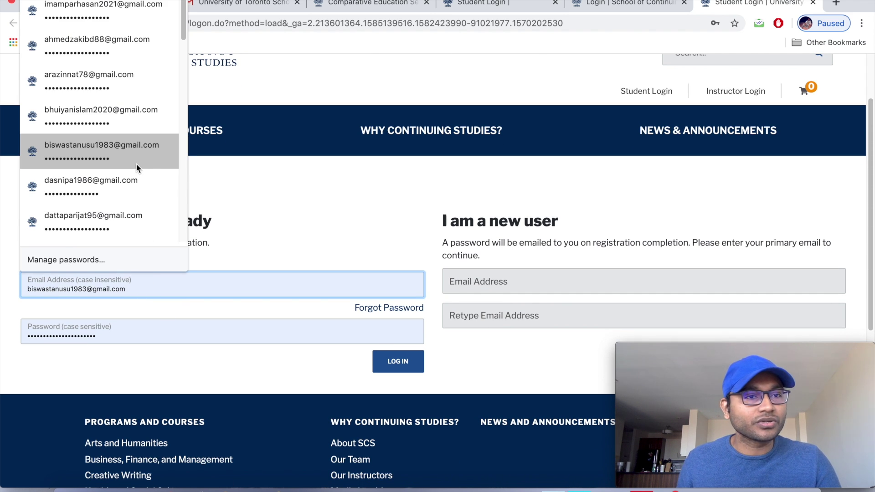
pyautogui.scroll(-20, 135, 166)
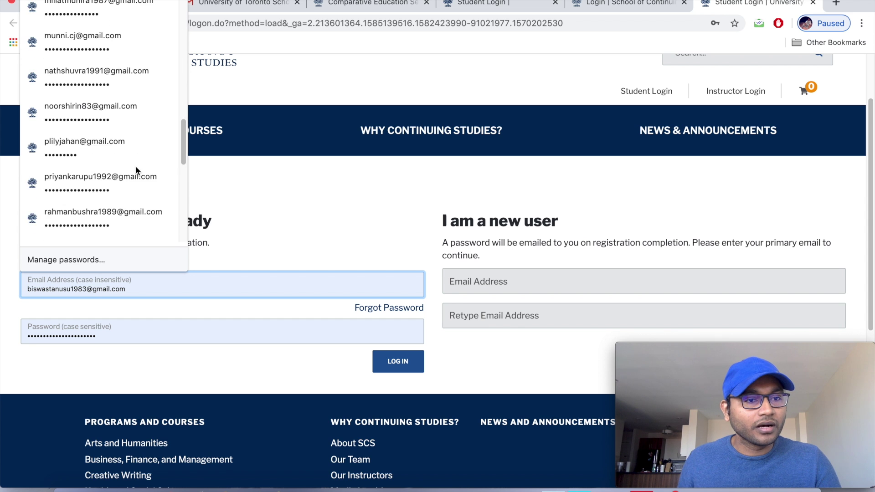
pyautogui.scroll(3, 136, 168)
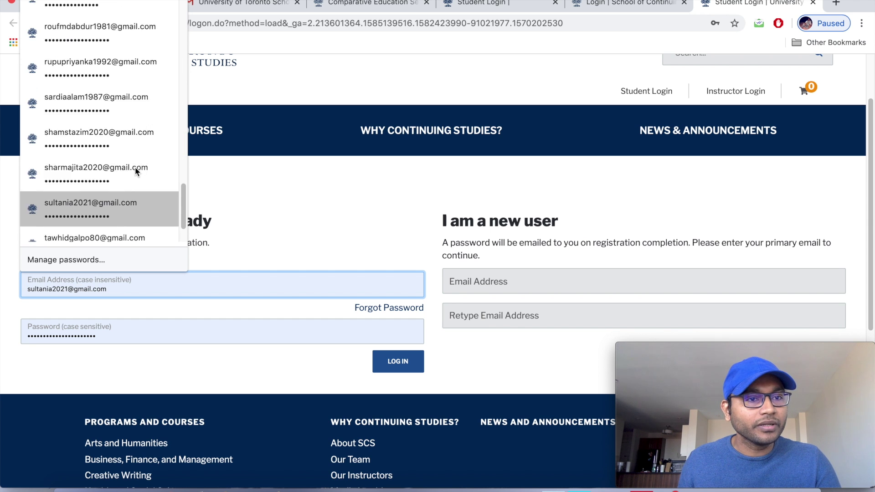
pyautogui.scroll(5, 135, 172)
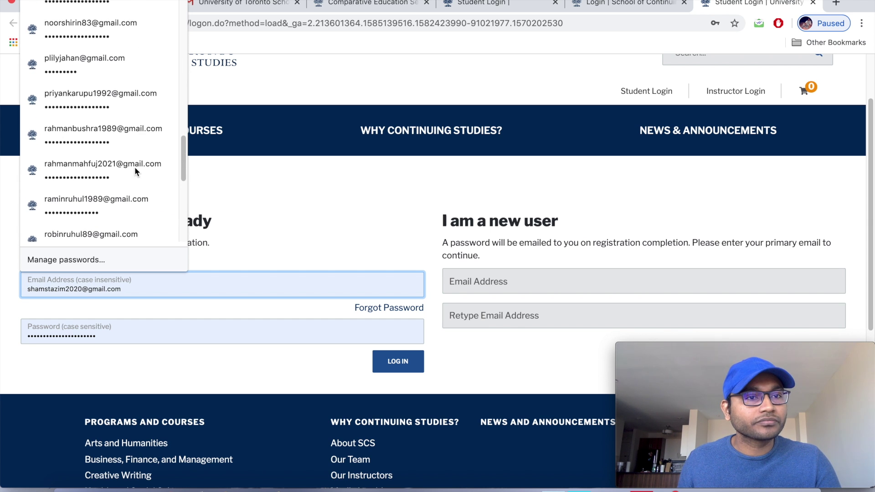
pyautogui.scroll(6, 135, 171)
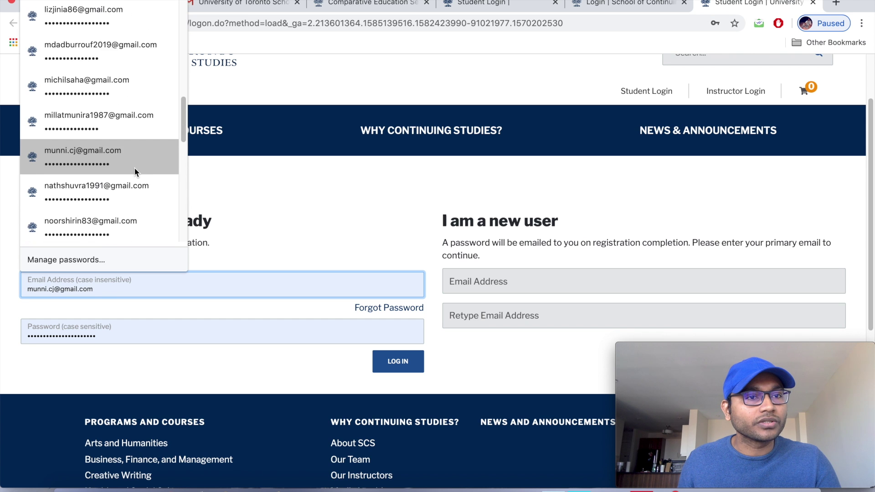
pyautogui.scroll(1, 133, 168)
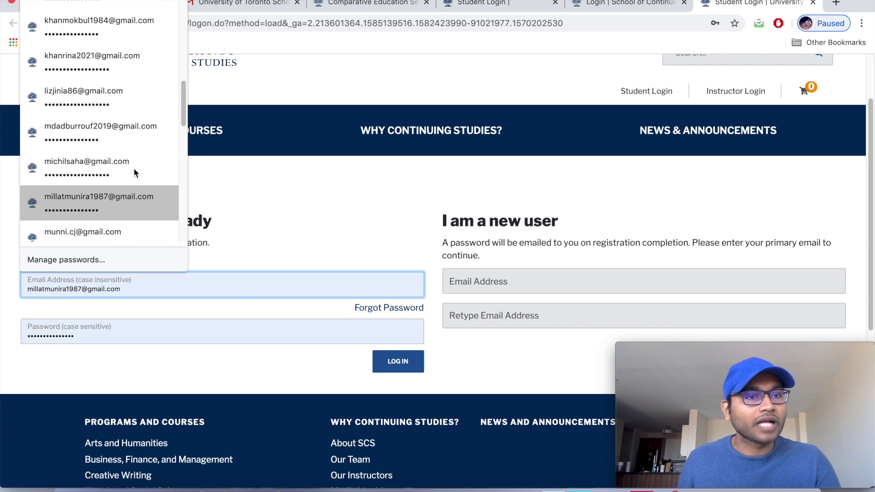
pyautogui.click(332, 168)
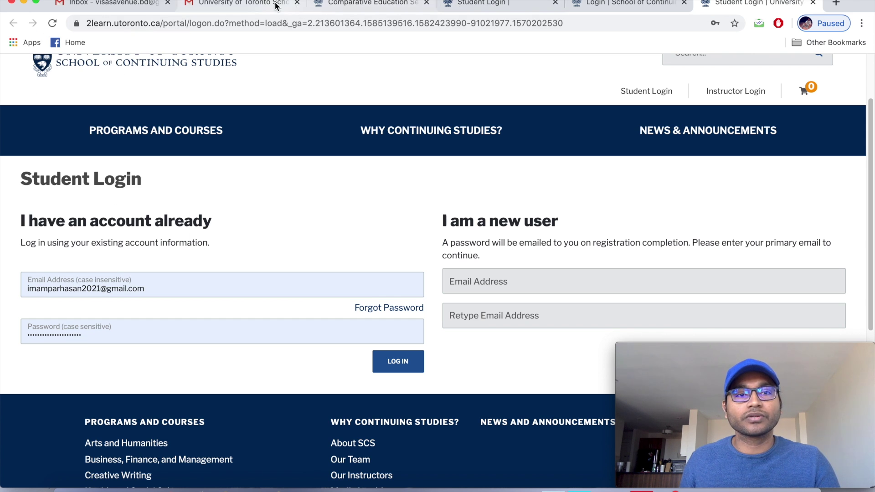
# Copy the signed-in Google account's email address from Gmail.
pyautogui.click(256, 5)
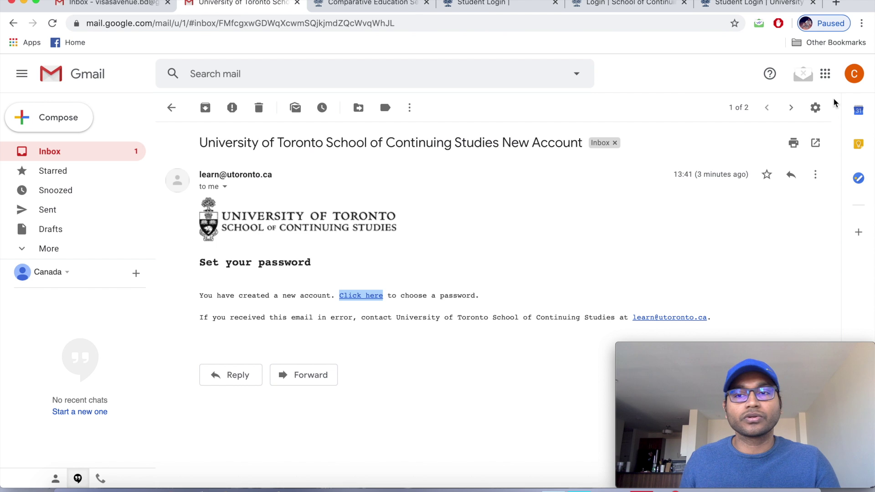
pyautogui.click(854, 74)
pyautogui.moveTo(697, 182); pyautogui.dragTo(835, 184)
pyautogui.rightClick(803, 183)
pyautogui.click(644, 202)
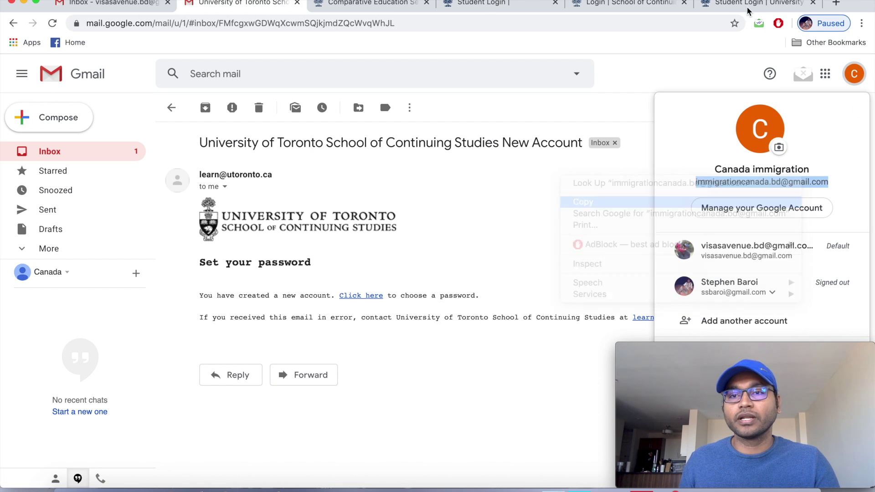
pyautogui.click(744, 4)
# Fill the login form with the account's email address and retype the password.
pyautogui.click(178, 288)
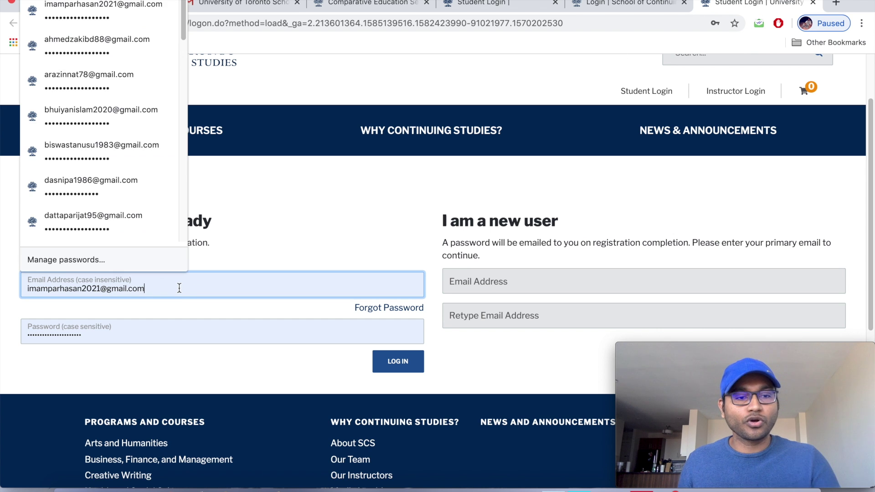
pyautogui.press('BackSpace')
pyautogui.press('BackSpace')
pyautogui.press('BackSpace')
pyautogui.press('BackSpace')
pyautogui.press('BackSpace')
pyautogui.press('BackSpace')
pyautogui.press('BackSpace')
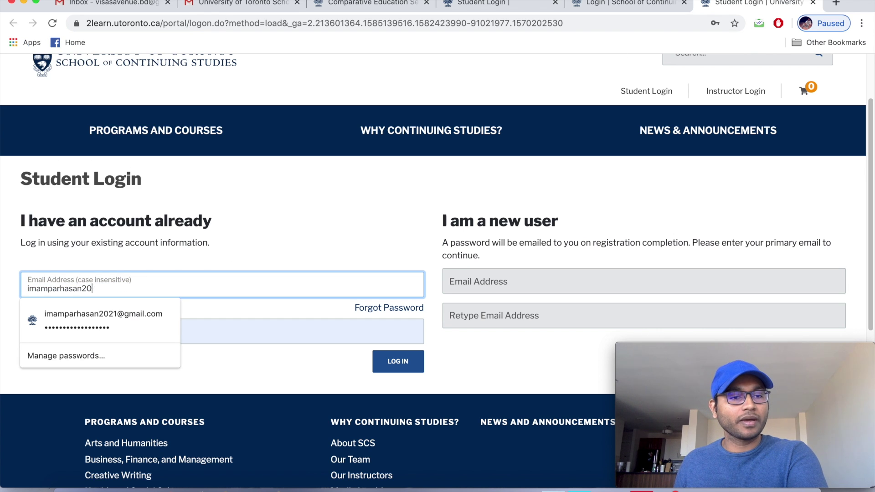
pyautogui.press('BackSpace')
pyautogui.press('BackSpace')
pyautogui.press('BackSpace')
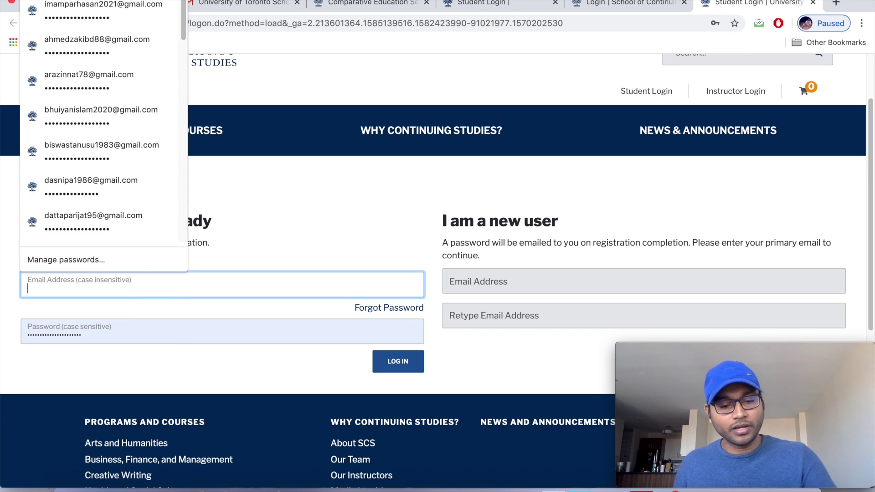
pyautogui.write('imm')
pyautogui.click(165, 314)
pyautogui.click(111, 335)
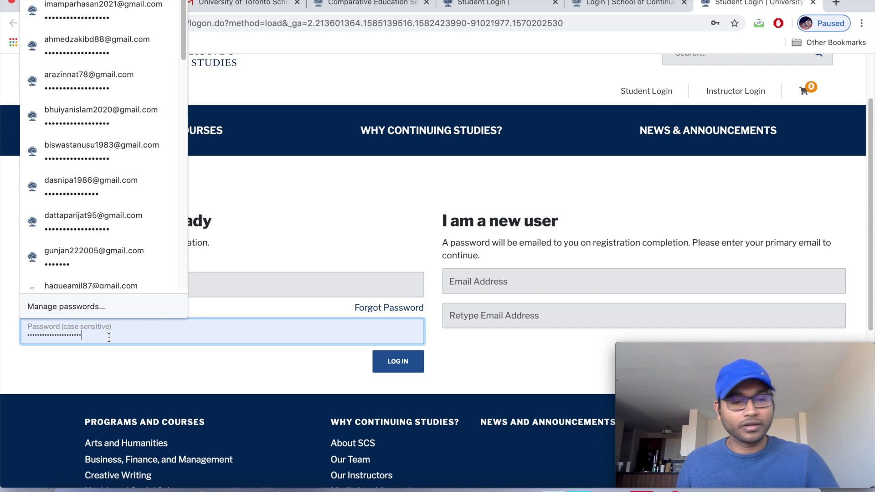
pyautogui.press('BackSpace')
pyautogui.press('BackSpace')
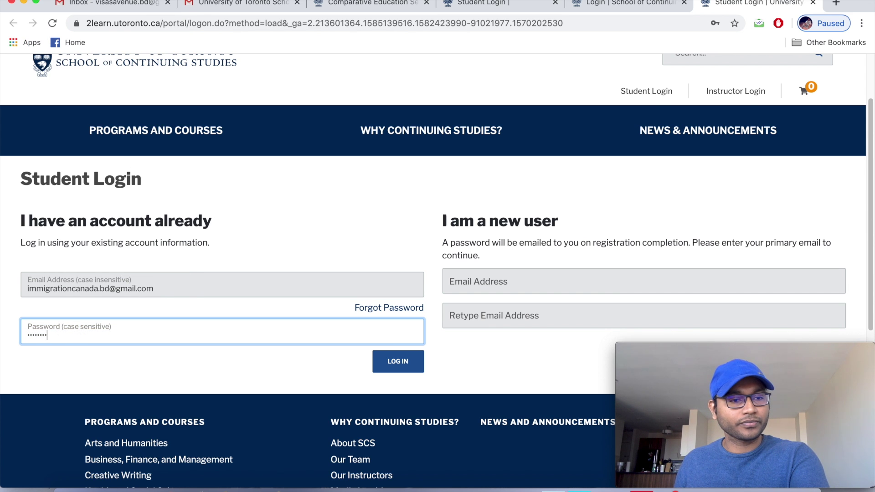
pyautogui.press('BackSpace')
pyautogui.press('BackSpace')
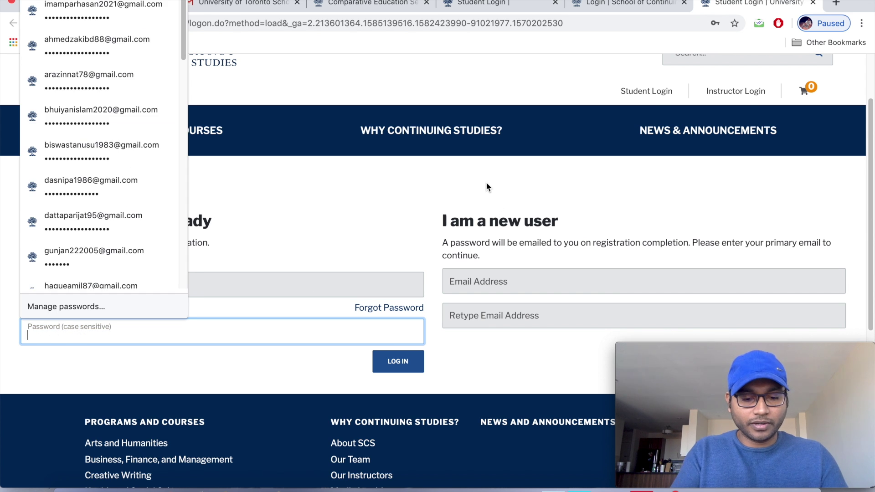
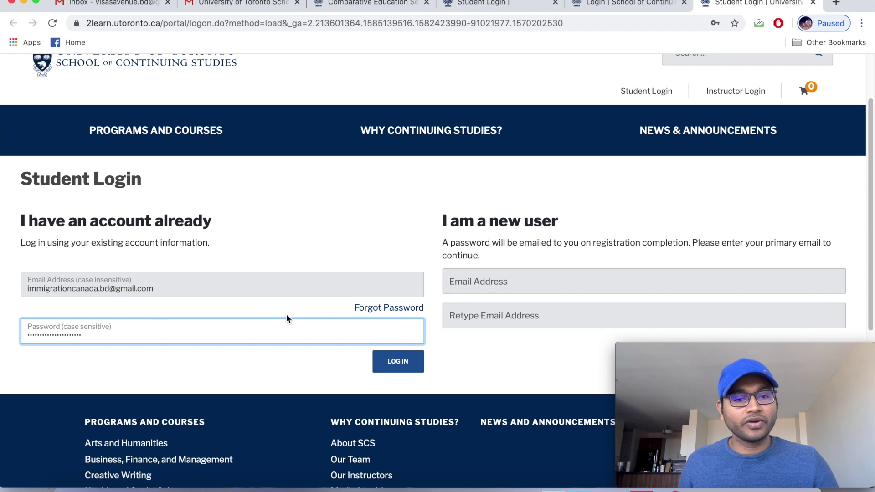
# Log in, save the password in Chrome, and open My Applications.
pyautogui.click(400, 368)
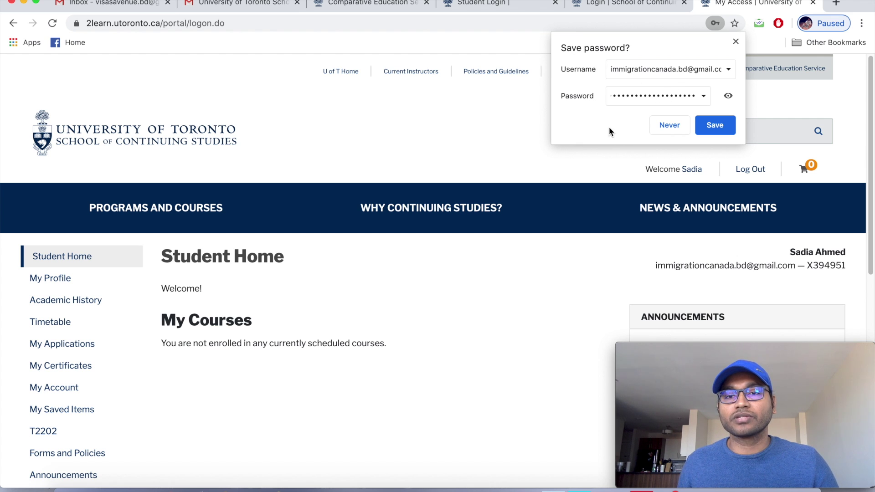
pyautogui.click(716, 127)
pyautogui.scroll(-3, 498, 266)
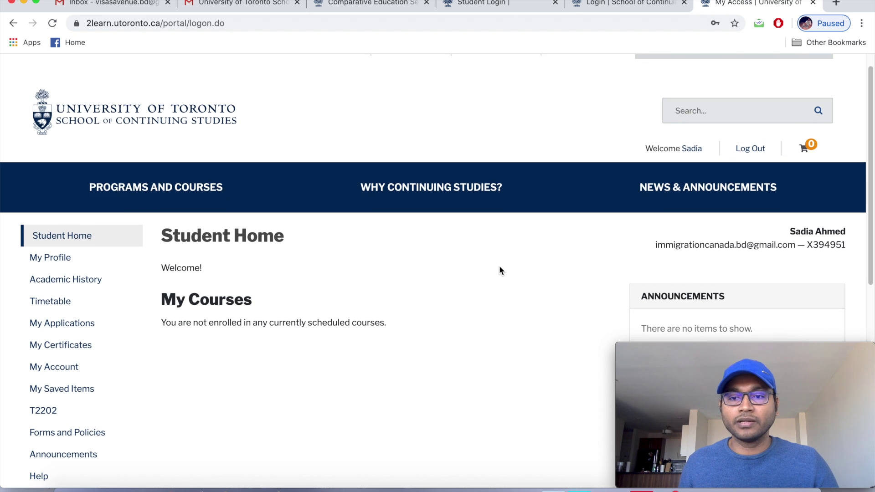
pyautogui.scroll(-1, 500, 272)
pyautogui.scroll(-2, 499, 272)
pyautogui.scroll(-1, 499, 273)
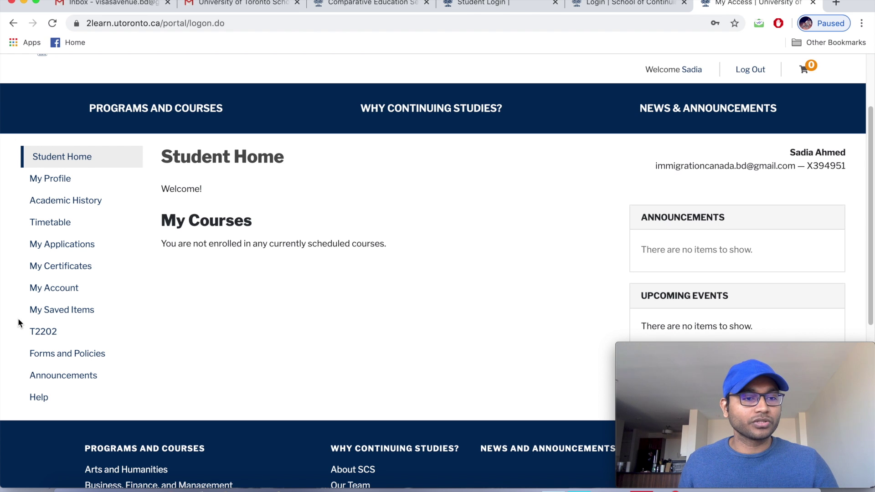
pyautogui.click(69, 247)
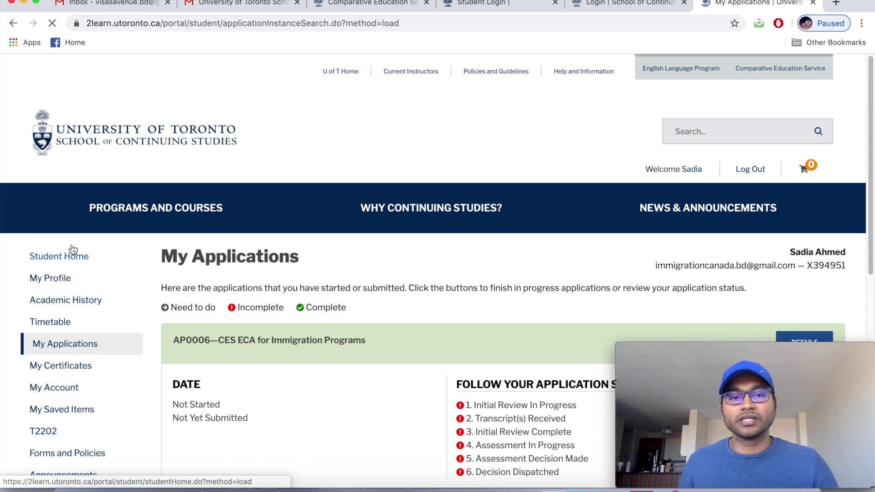
pyautogui.scroll(-1, 259, 256)
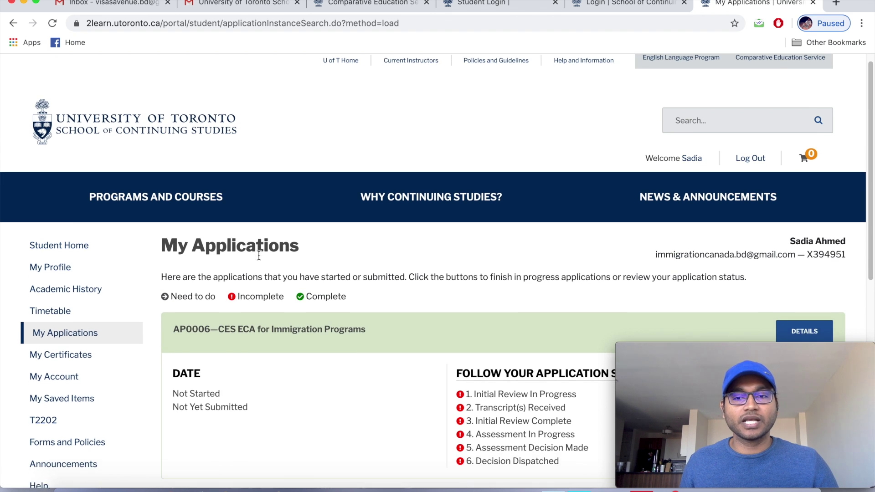
pyautogui.scroll(-1, 259, 255)
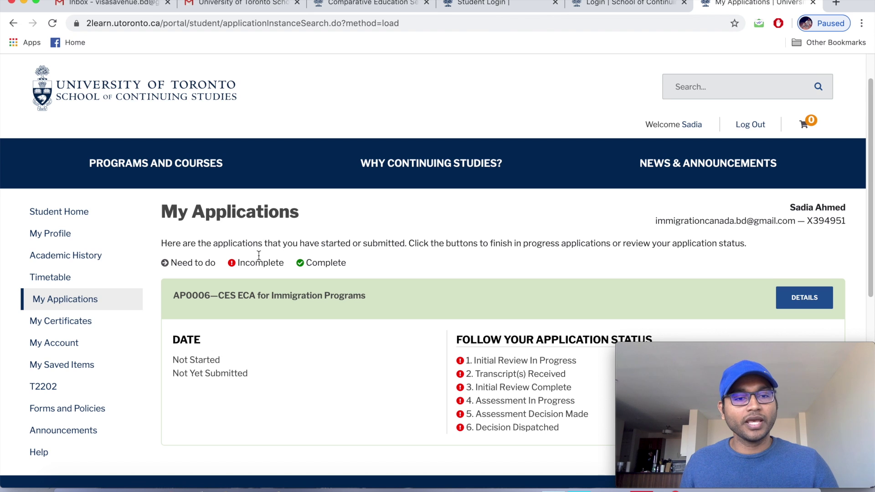
pyautogui.scroll(-1, 259, 258)
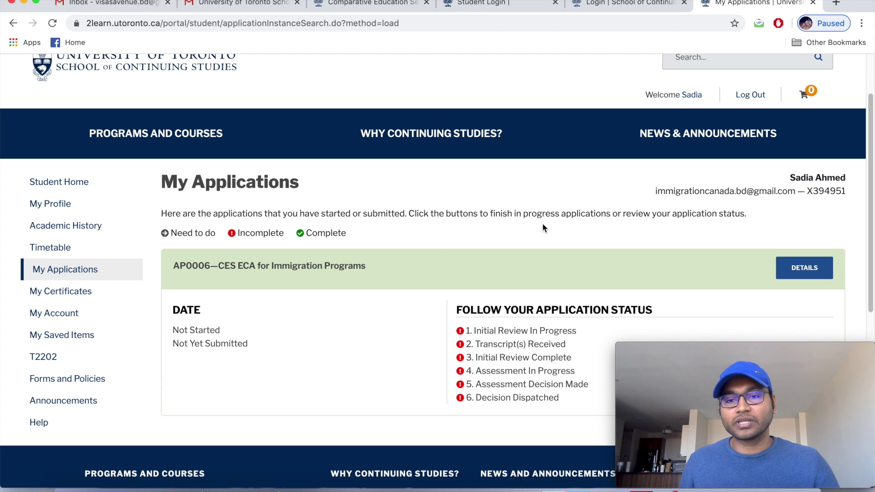
pyautogui.scroll(-1, 545, 225)
pyautogui.scroll(-1, 546, 225)
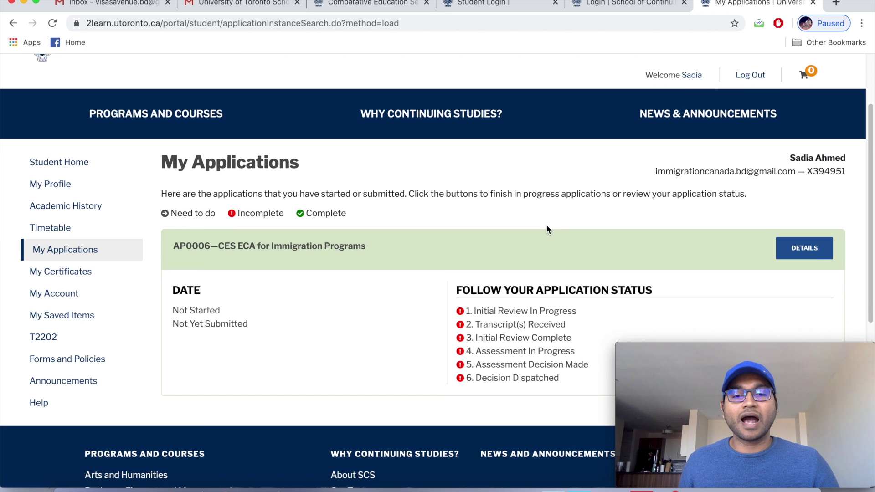
pyautogui.scroll(-1, 547, 227)
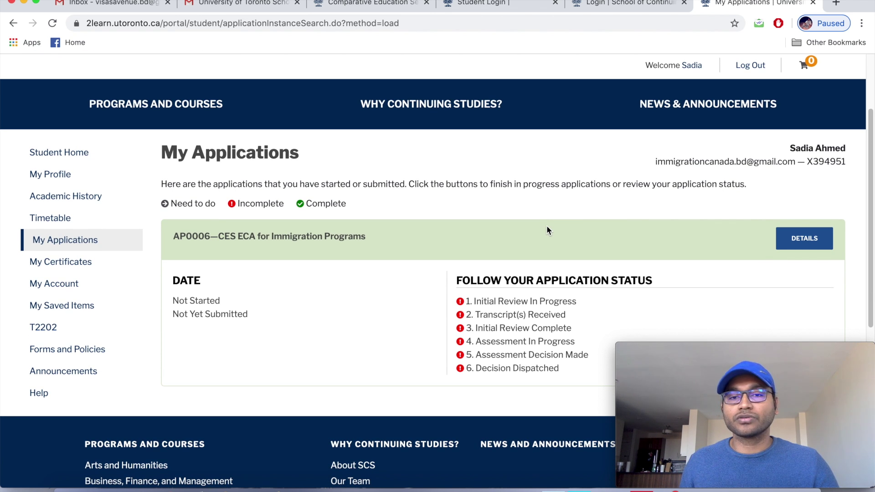
pyautogui.scroll(-1, 547, 230)
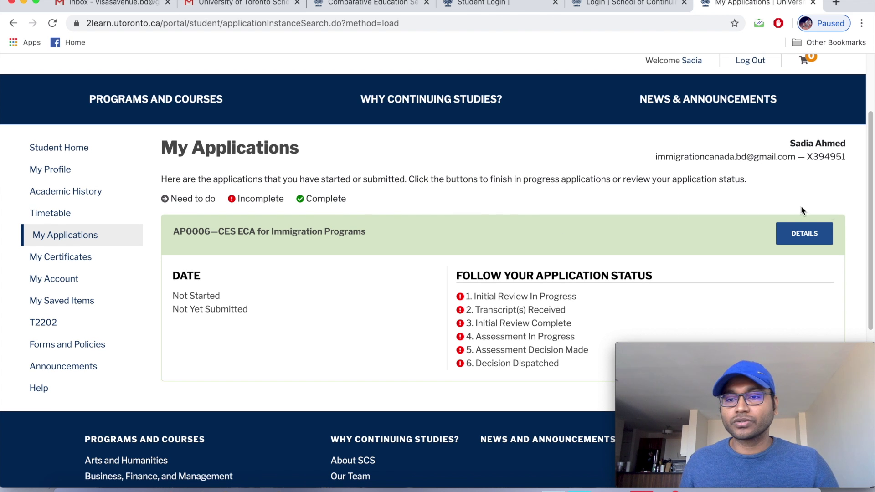
pyautogui.click(795, 239)
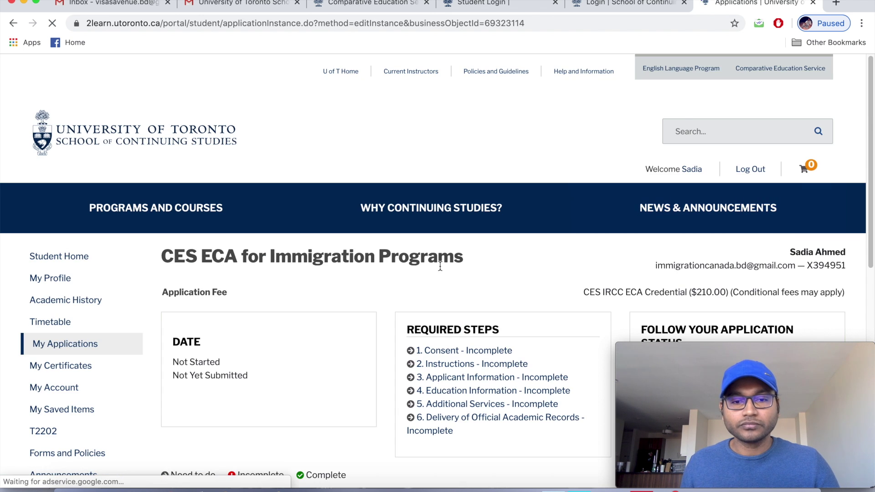
# Open the incomplete '1. Consent' step from the application's Required Steps list.
pyautogui.scroll(-3, 453, 256)
pyautogui.scroll(-2, 442, 271)
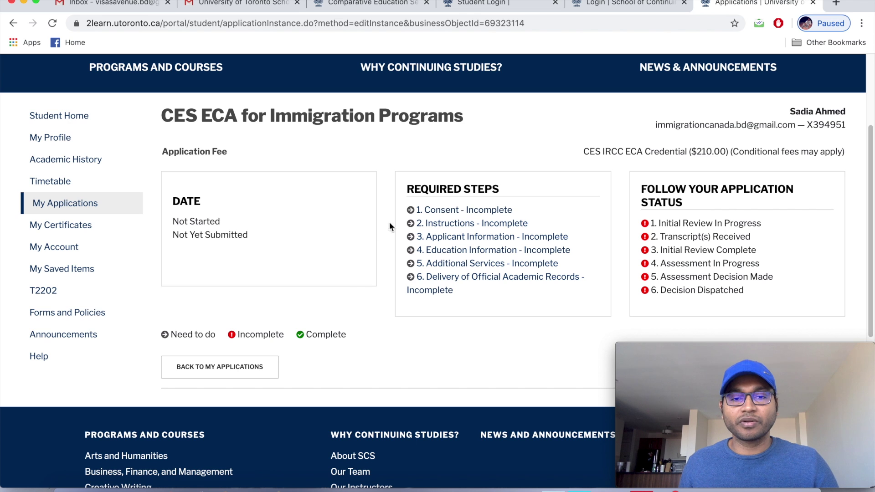
pyautogui.click(447, 213)
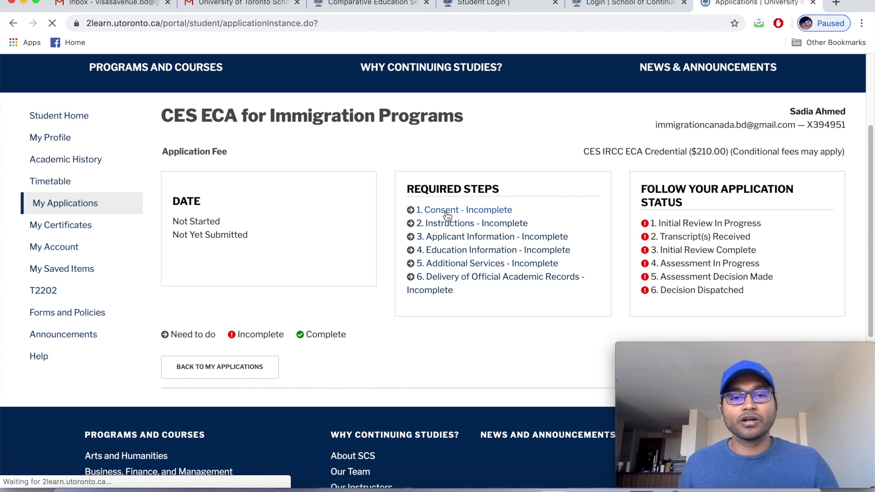
# Agree to retention of personal information and to date-of-birth use on the ECA.
pyautogui.scroll(-1, 431, 224)
pyautogui.scroll(-5, 433, 225)
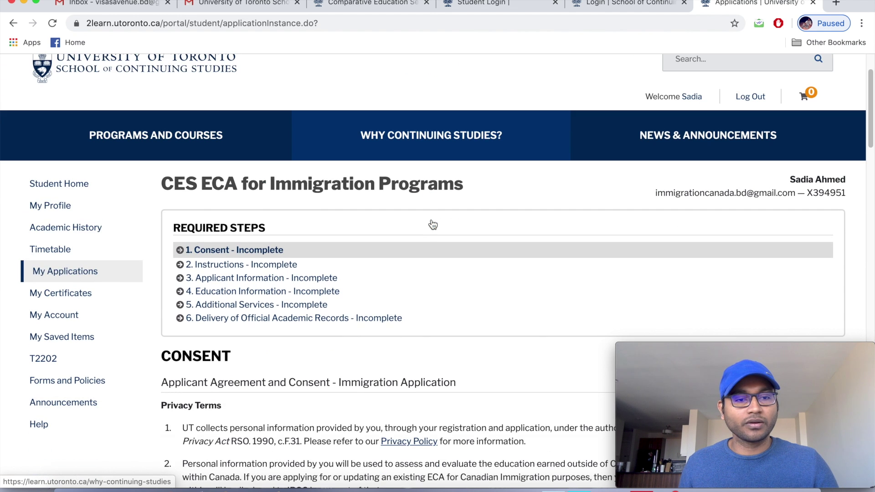
pyautogui.scroll(-1, 432, 223)
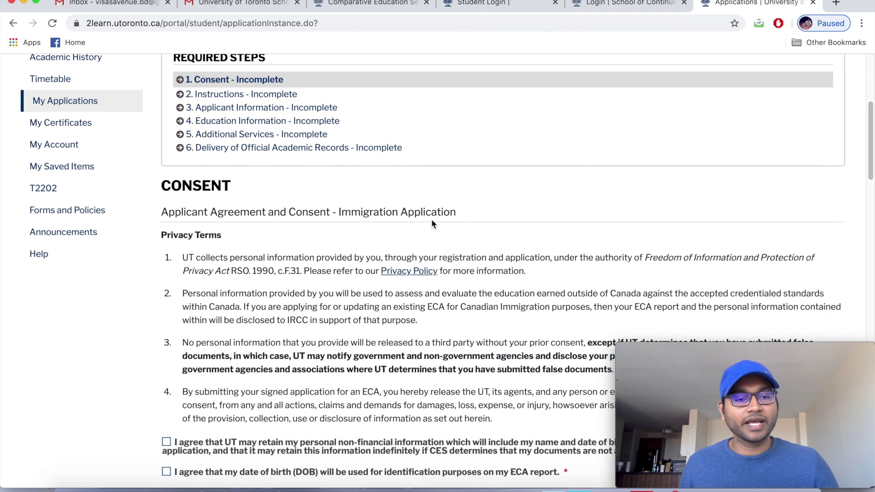
pyautogui.scroll(-2, 432, 223)
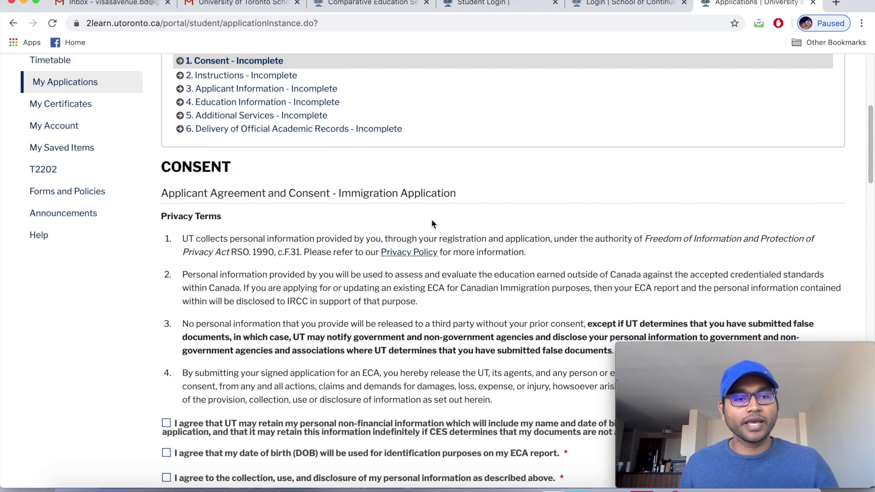
pyautogui.scroll(-2, 433, 223)
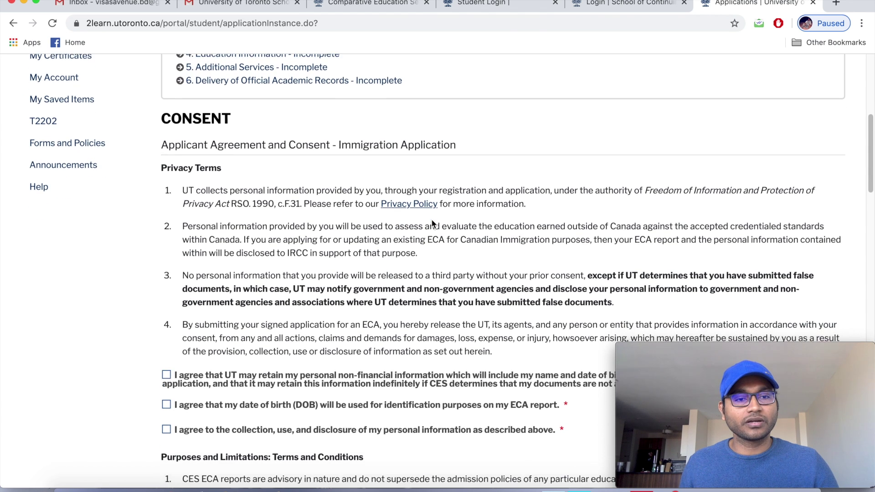
pyautogui.scroll(-2, 433, 223)
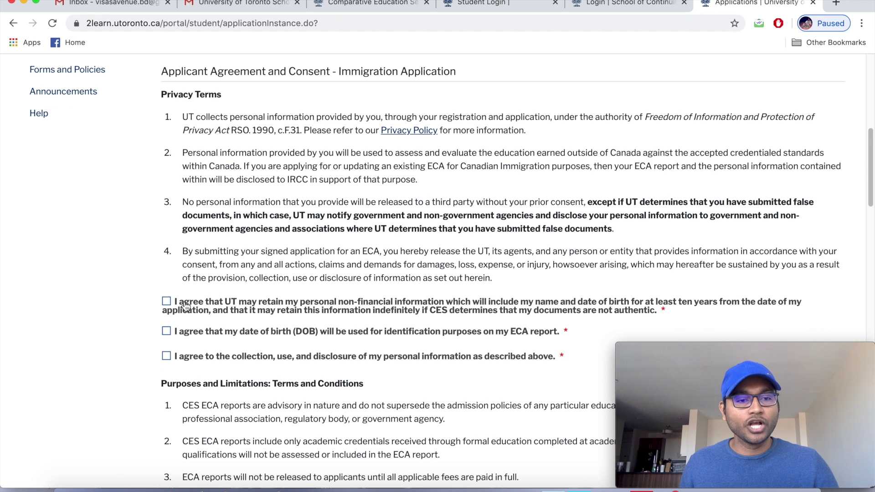
pyautogui.click(167, 303)
pyautogui.click(167, 332)
# Agree to collection and disclosure of personal information and move to the form's bottom.
pyautogui.scroll(-3, 167, 332)
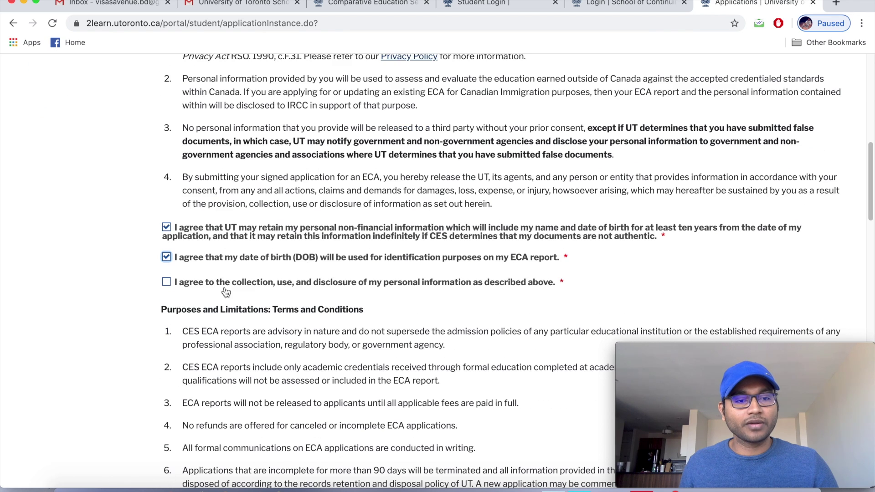
pyautogui.click(167, 280)
pyautogui.scroll(-2, 261, 260)
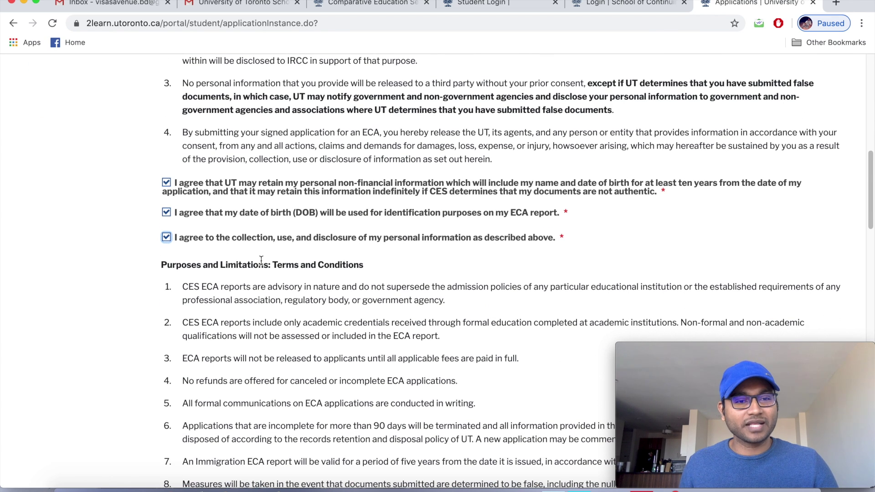
pyautogui.scroll(-10, 261, 260)
pyautogui.scroll(-16, 261, 260)
pyautogui.scroll(-18, 260, 260)
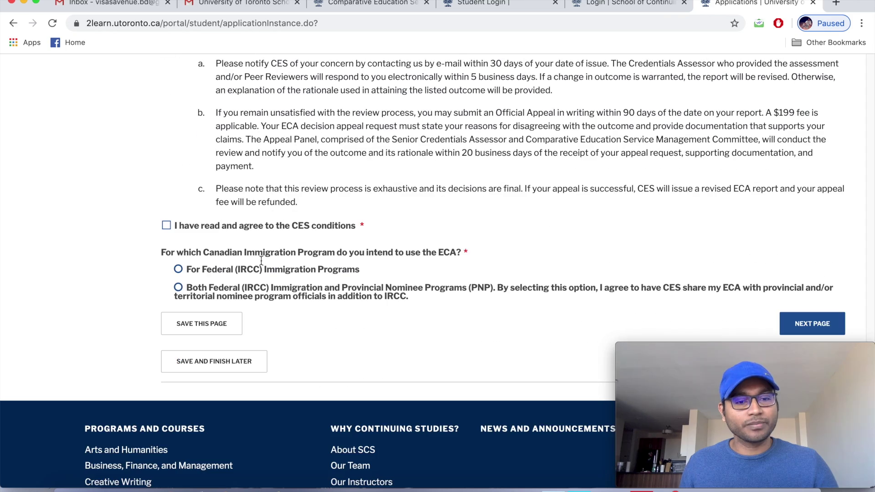
# Tick 'I have read and agree to the CES conditions'.
pyautogui.click(166, 225)
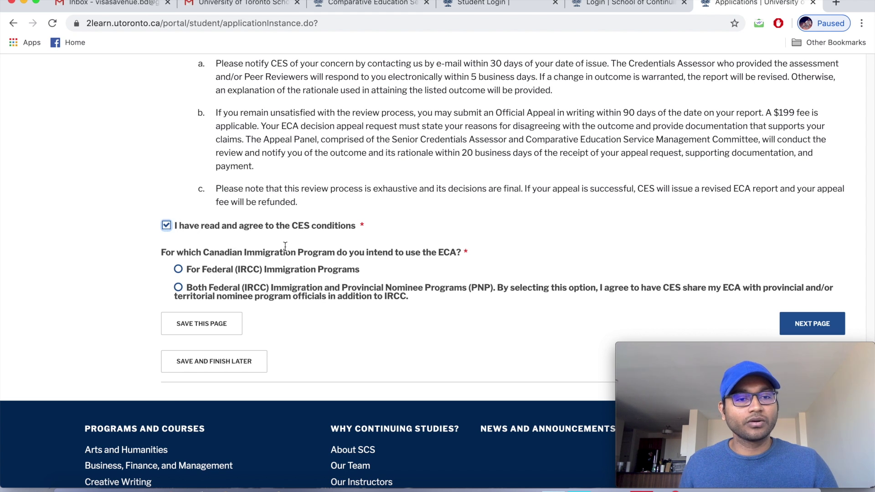
pyautogui.scroll(-1, 286, 246)
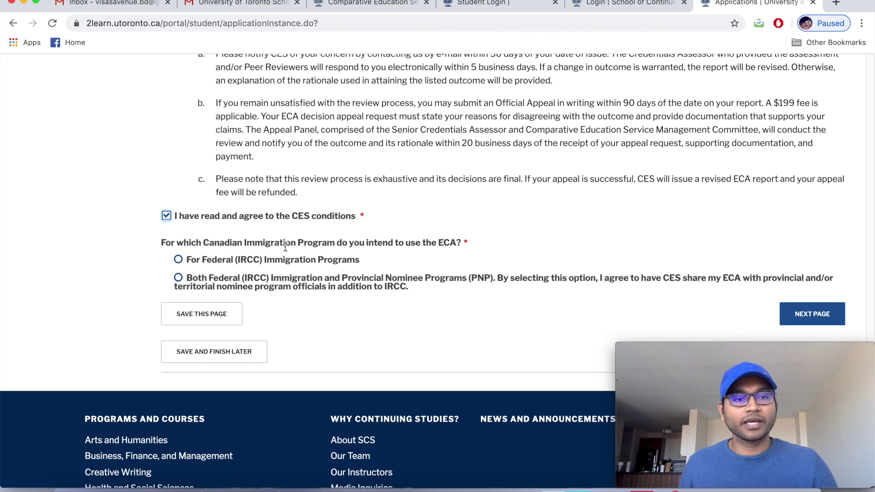
pyautogui.scroll(-1, 286, 246)
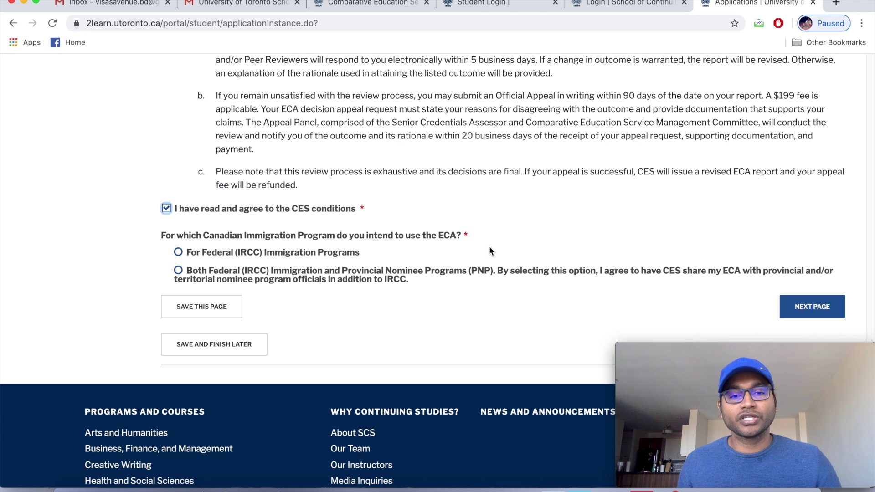
# Set the immigration program to 'Both Federal (IRCC) Immigration and PNP'.
pyautogui.click(178, 252)
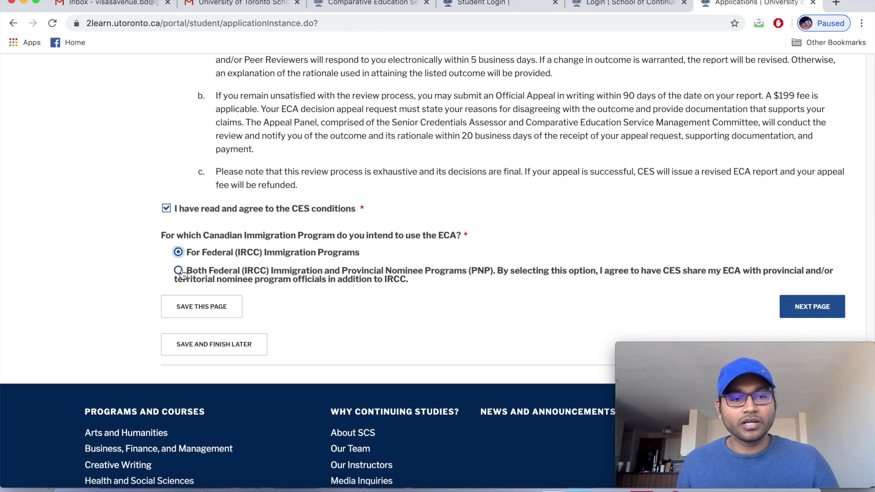
pyautogui.click(179, 273)
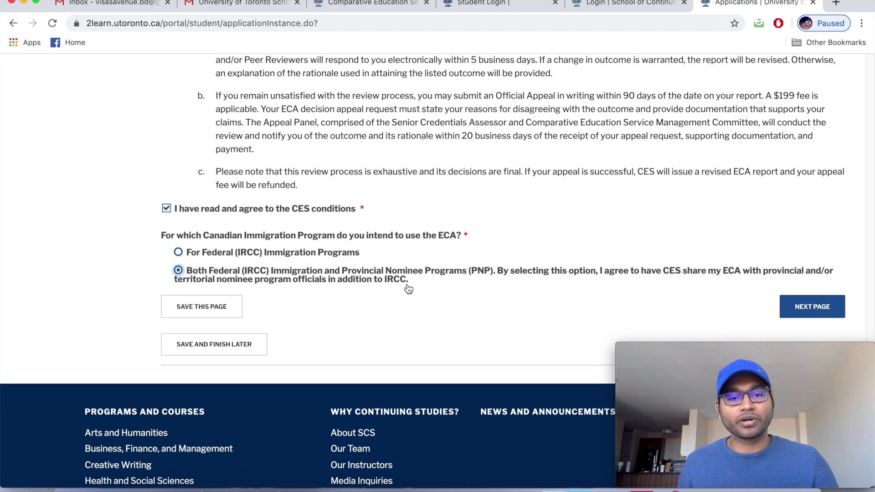
pyautogui.scroll(-1, 373, 294)
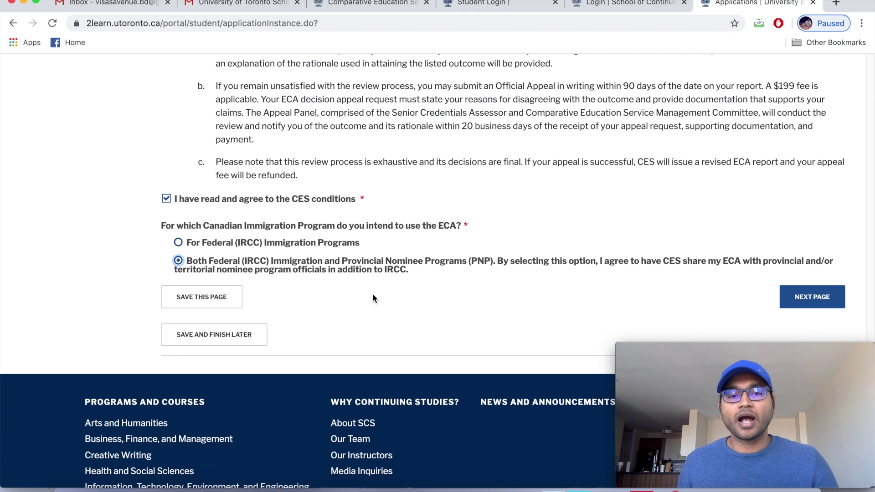
pyautogui.scroll(-1, 372, 299)
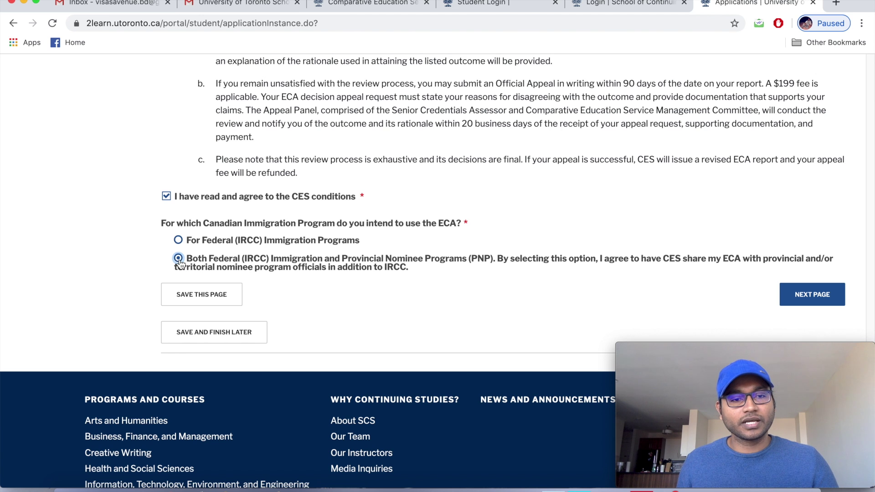
pyautogui.scroll(-2, 337, 326)
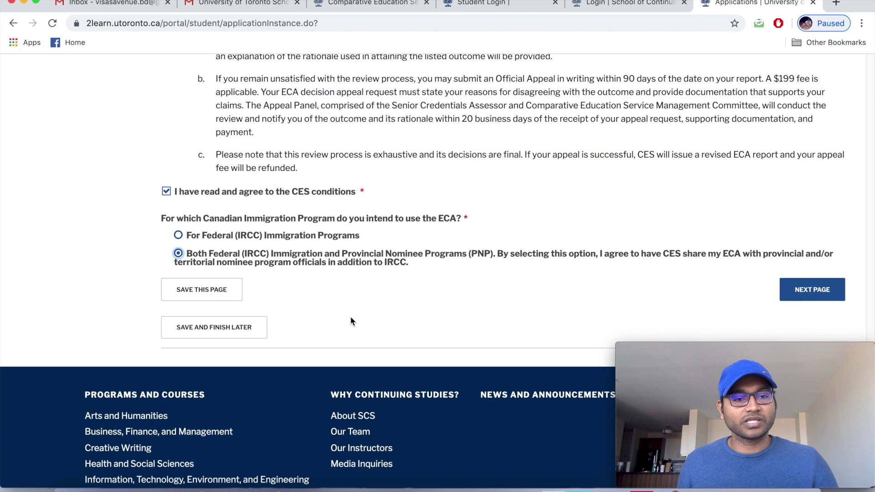
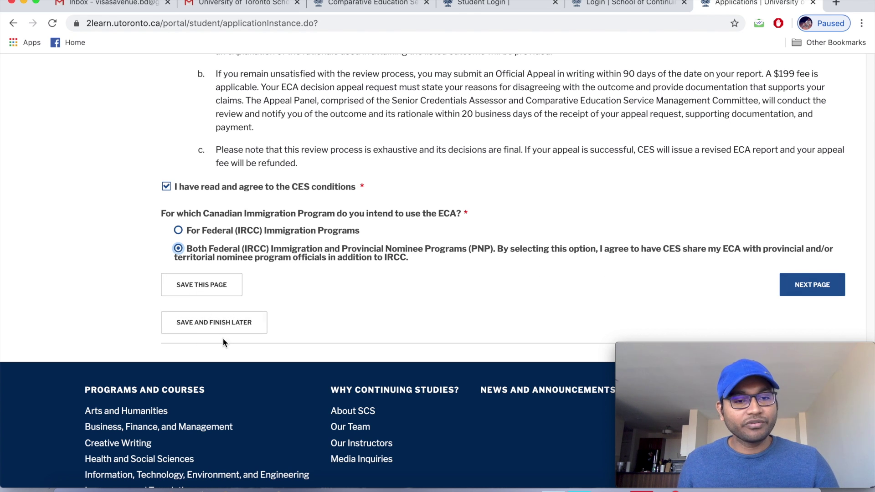
# Save the Consent page so it is marked Complete.
pyautogui.click(219, 286)
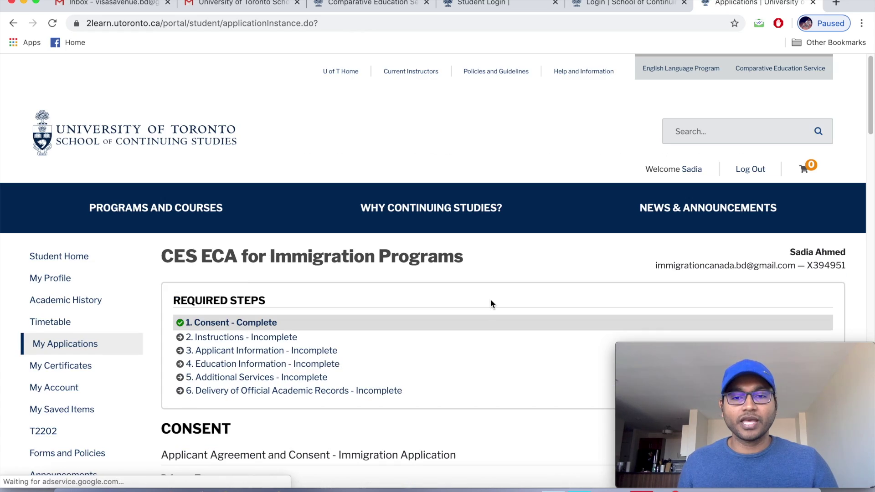
pyautogui.scroll(-5, 491, 301)
pyautogui.scroll(-15, 491, 299)
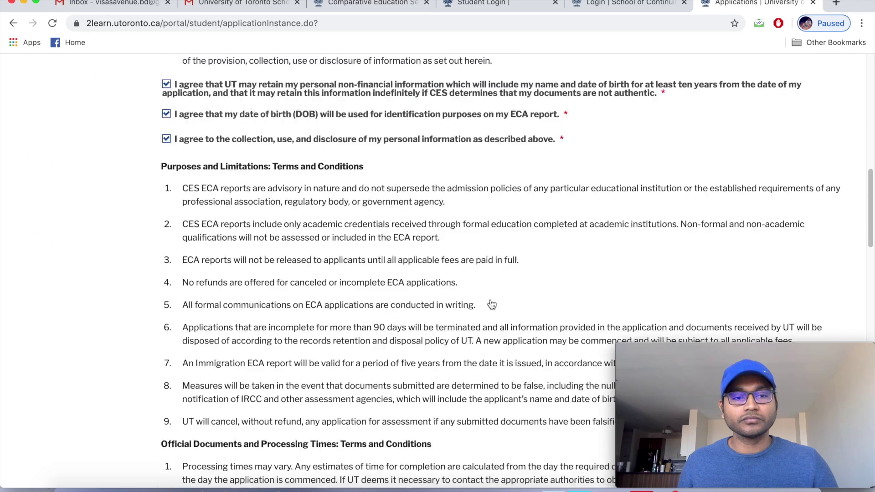
pyautogui.scroll(-8, 492, 301)
pyautogui.scroll(2, 499, 304)
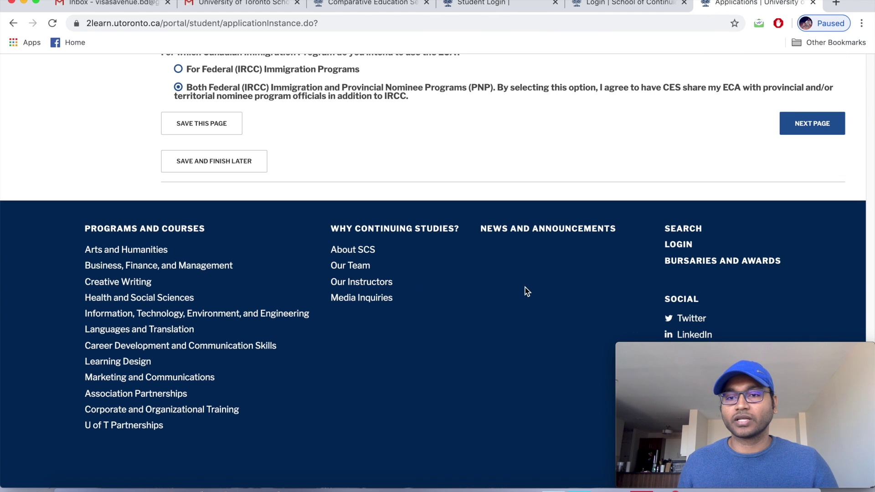
# Move to the Instructions step, read it through, and save it as Complete.
pyautogui.click(809, 125)
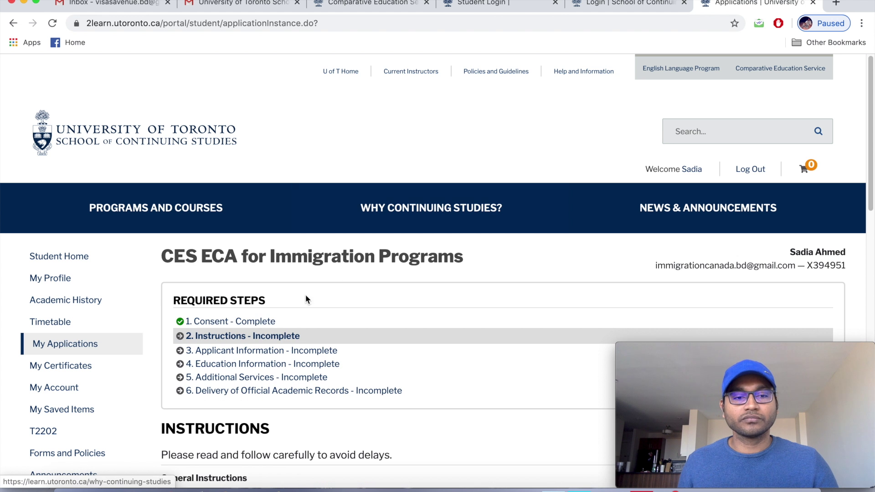
pyautogui.scroll(-3, 313, 305)
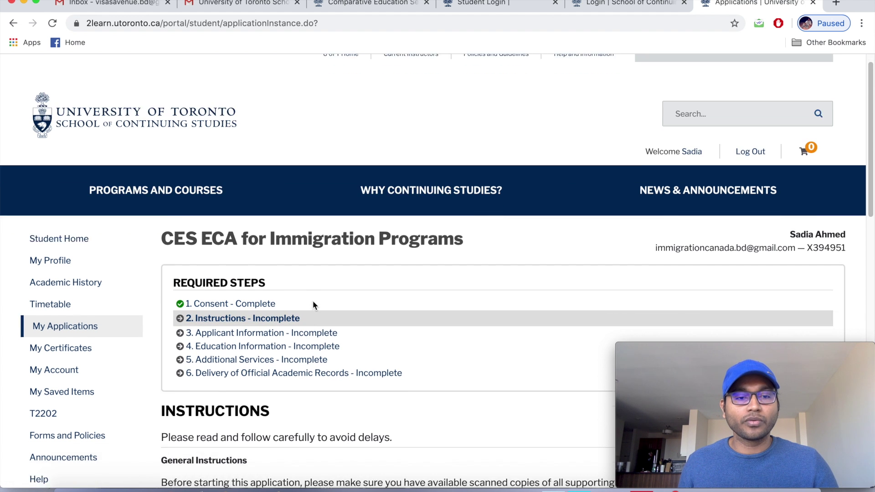
pyautogui.scroll(-1, 278, 272)
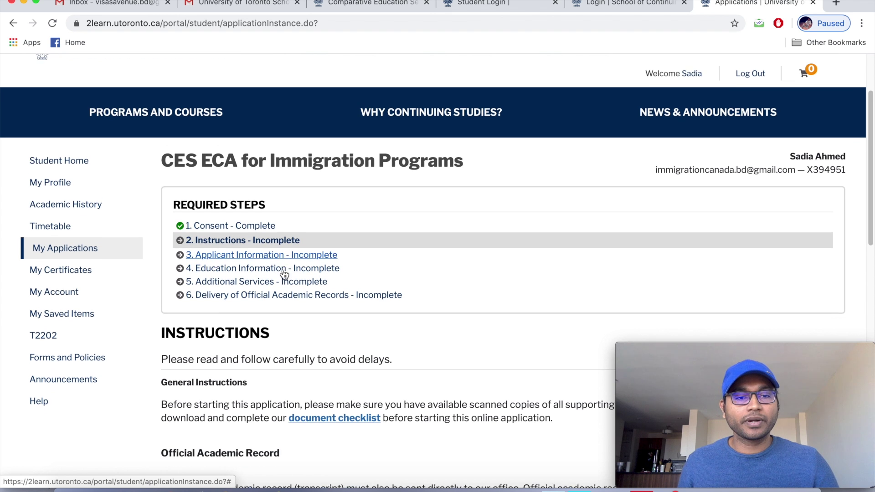
pyautogui.scroll(-2, 281, 276)
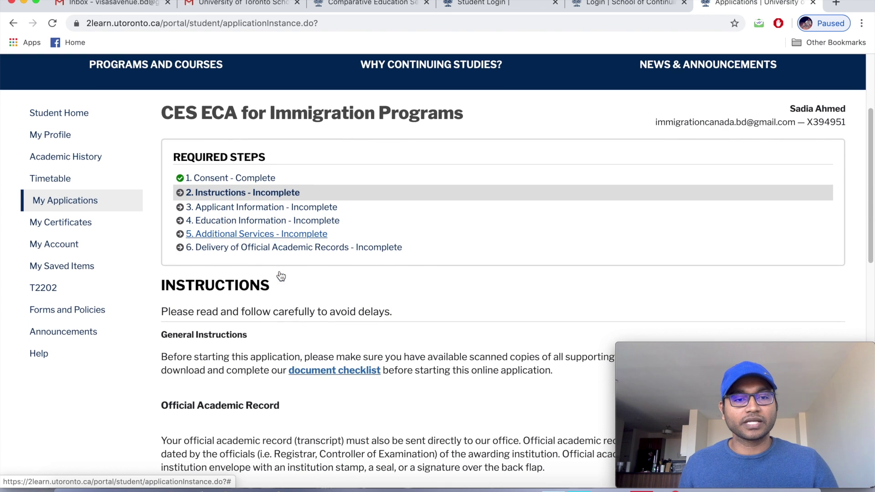
pyautogui.scroll(-3, 281, 275)
pyautogui.scroll(-2, 280, 274)
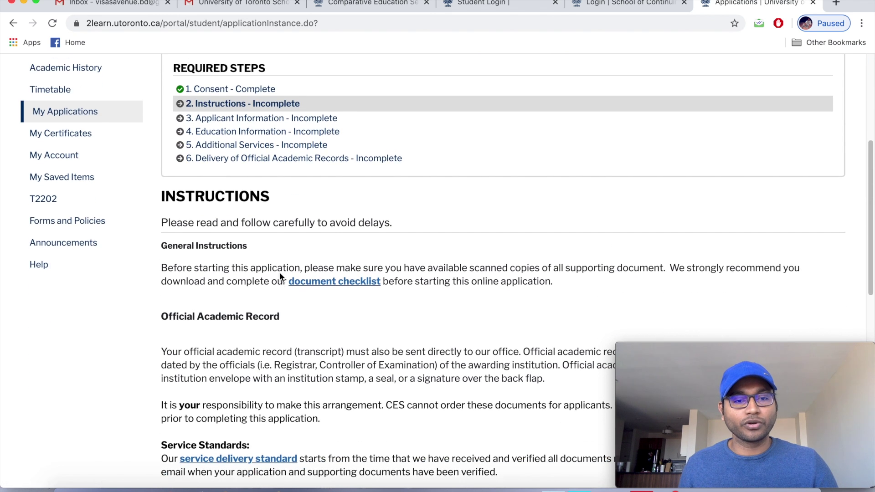
pyautogui.scroll(-2, 280, 273)
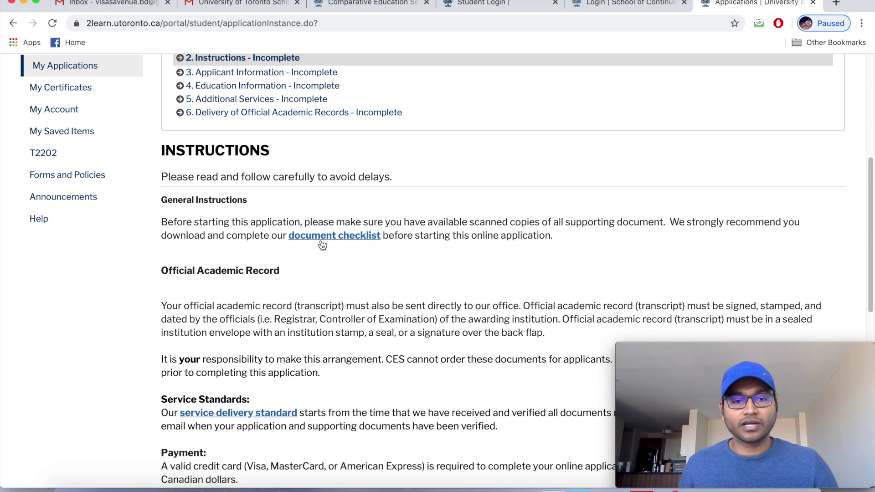
pyautogui.scroll(-6, 307, 263)
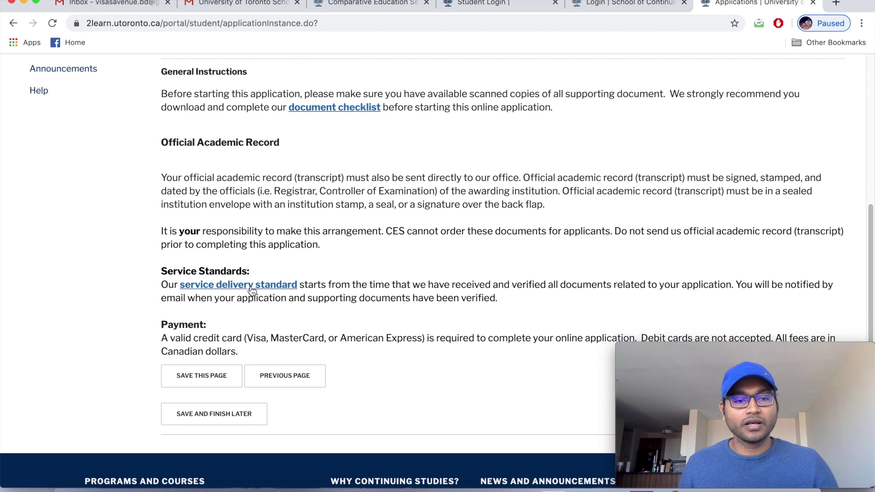
pyautogui.scroll(-1, 242, 288)
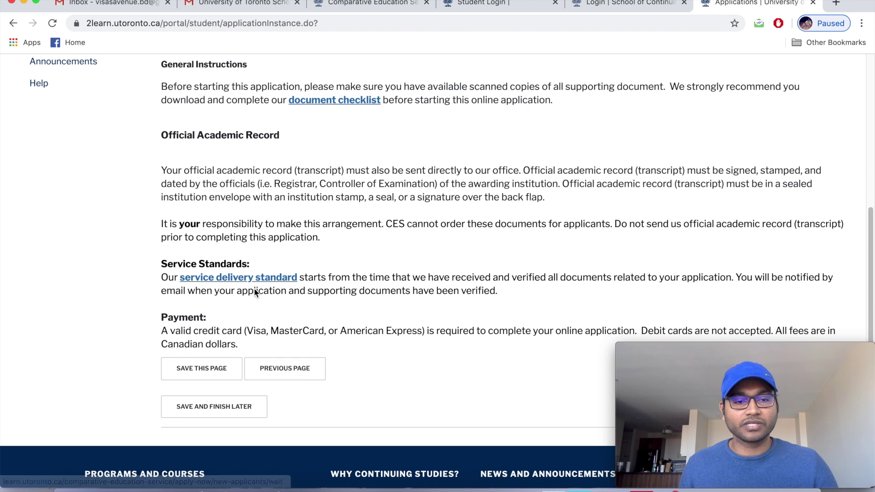
pyautogui.click(204, 370)
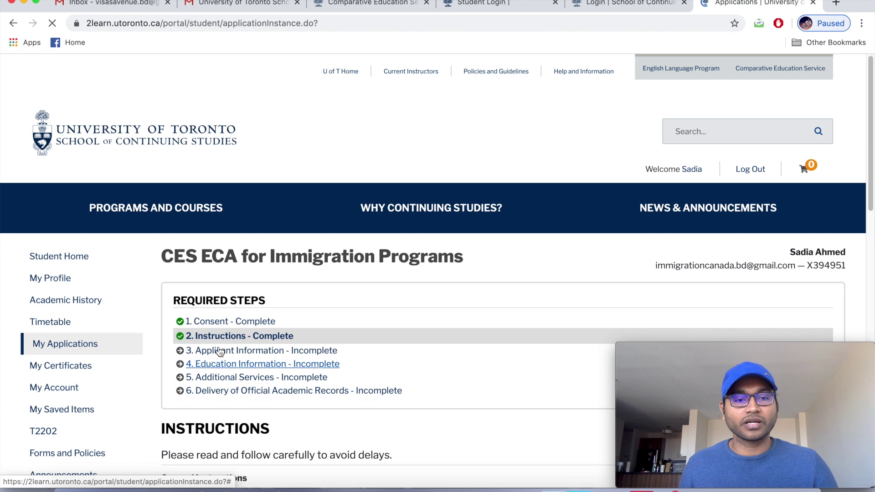
pyautogui.scroll(-2, 236, 354)
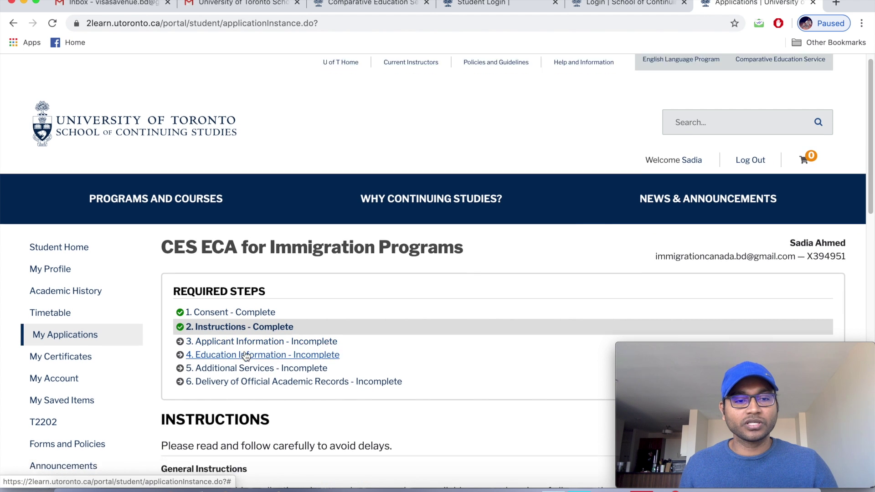
# In Applicant Information, enter the applicant's last name and first name.
pyautogui.click(243, 330)
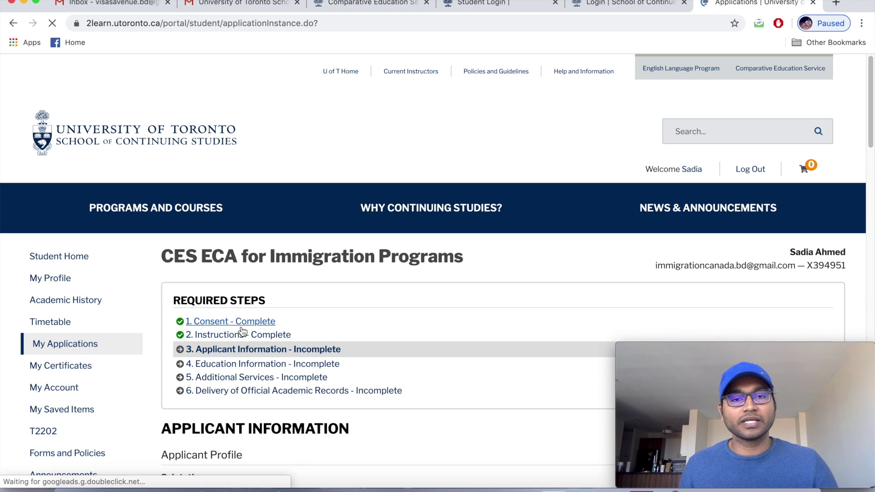
pyautogui.scroll(-5, 409, 311)
pyautogui.scroll(-3, 410, 313)
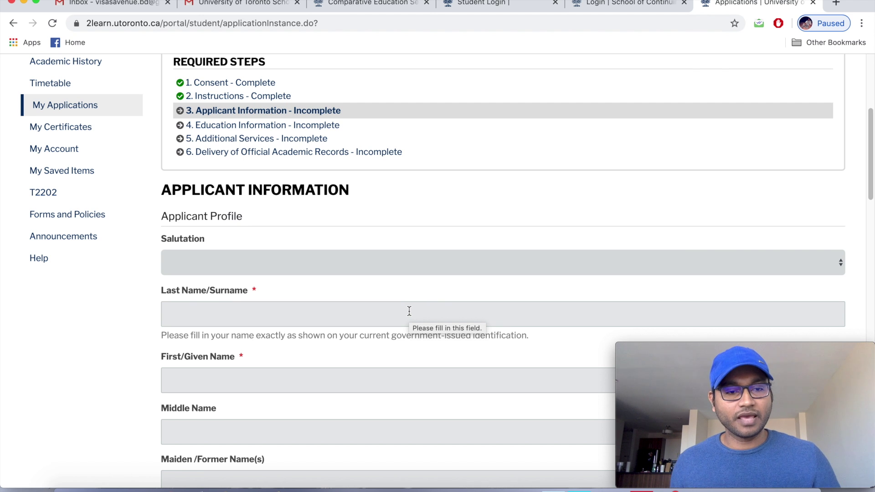
pyautogui.scroll(-1, 269, 307)
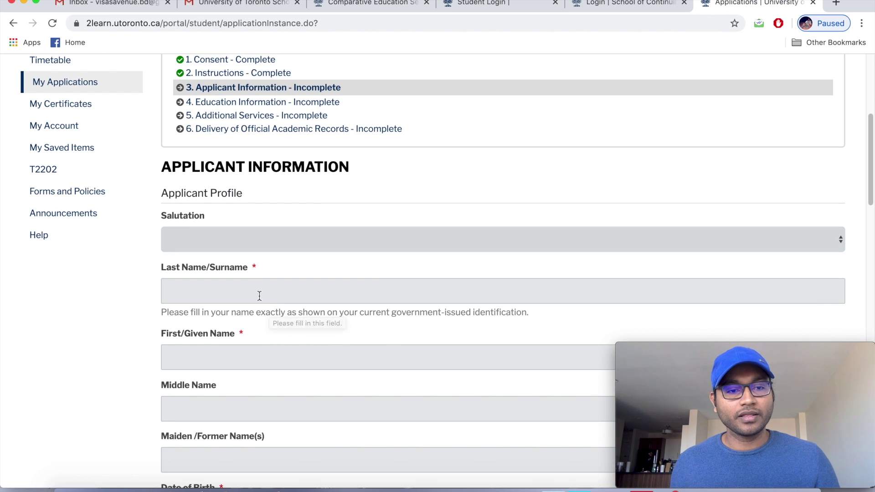
pyautogui.click(258, 288)
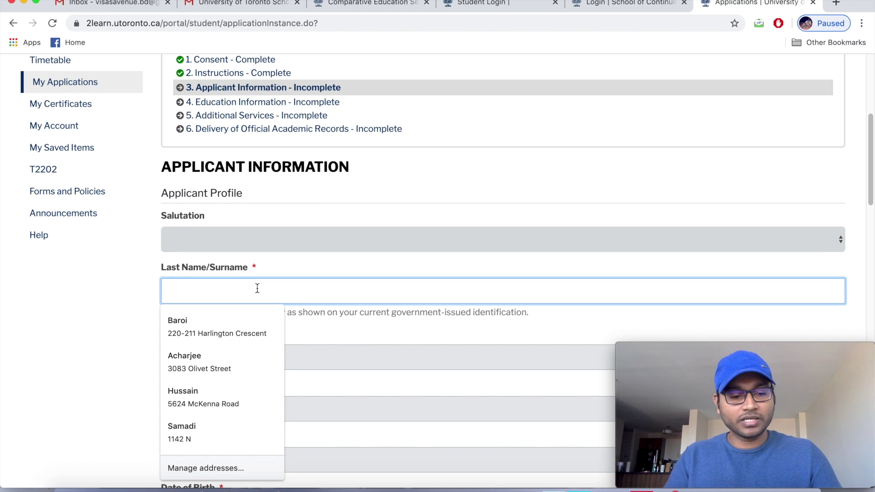
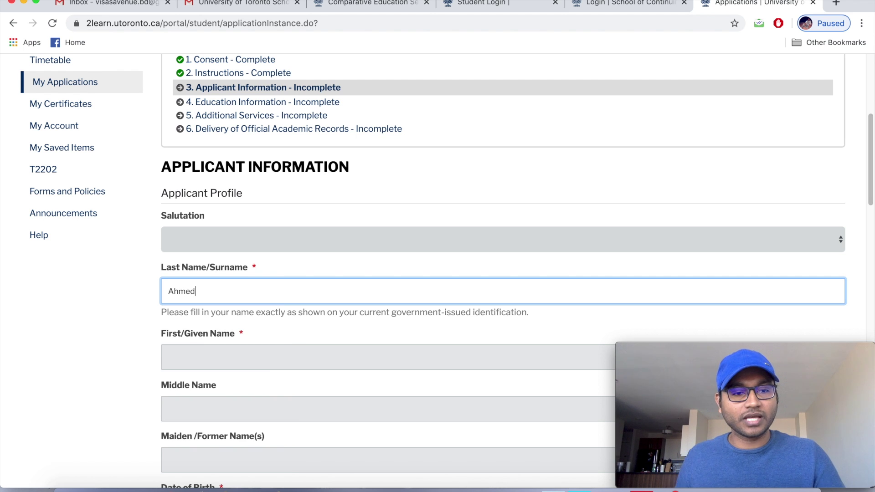
pyautogui.scroll(-1, 262, 312)
pyautogui.click(236, 354)
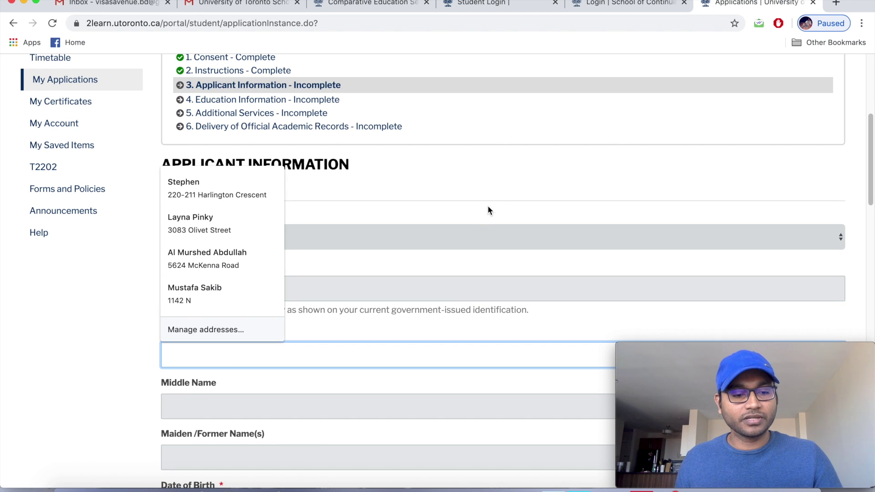
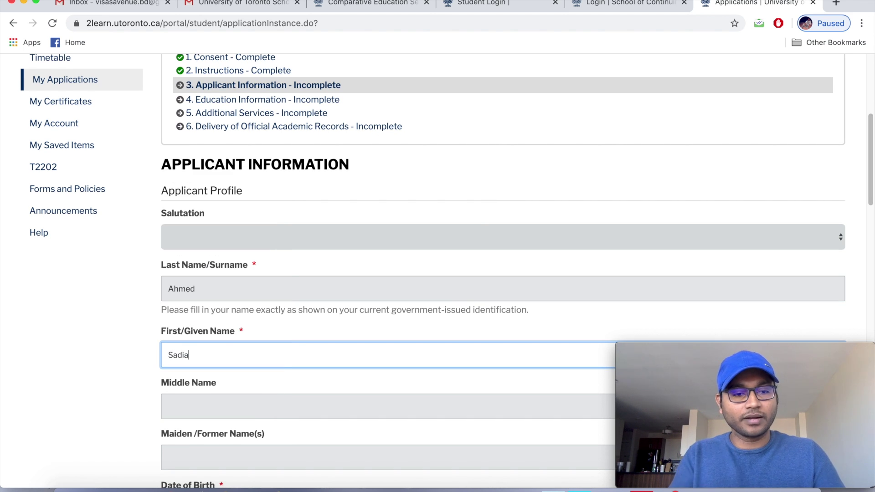
# Pick Jan/01/1990 as the Date of Birth in the calendar picker.
pyautogui.scroll(-1, 245, 339)
pyautogui.scroll(-5, 245, 340)
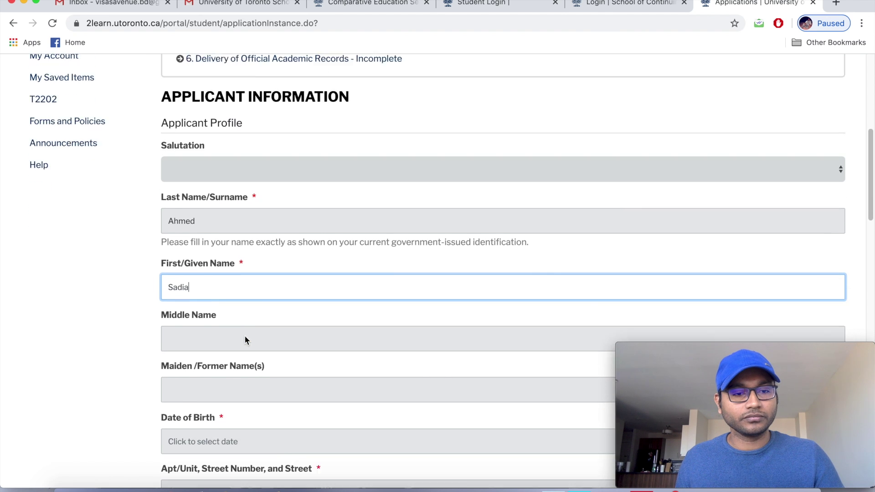
pyautogui.scroll(-2, 245, 336)
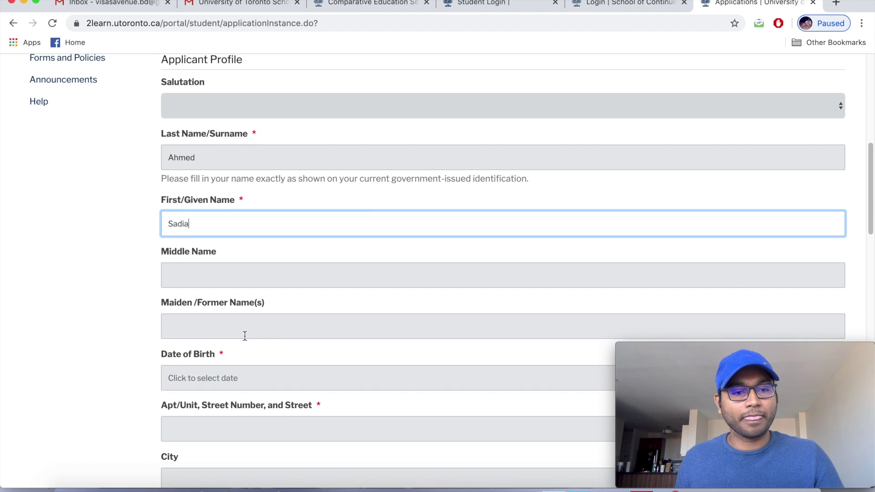
pyautogui.scroll(-1, 244, 338)
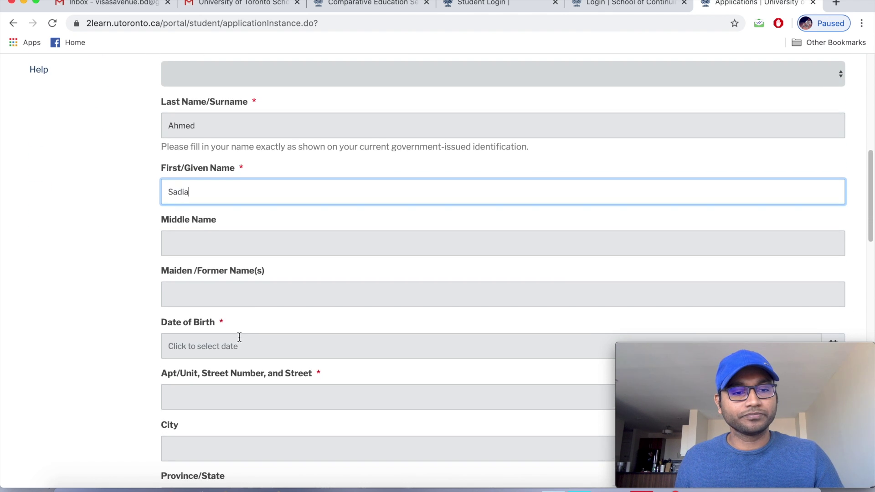
pyautogui.scroll(-5, 239, 338)
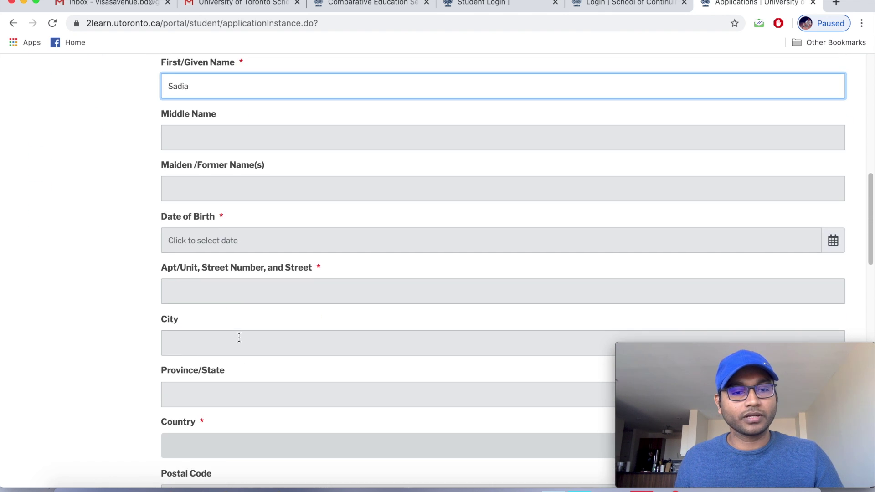
pyautogui.click(833, 241)
pyautogui.click(233, 96)
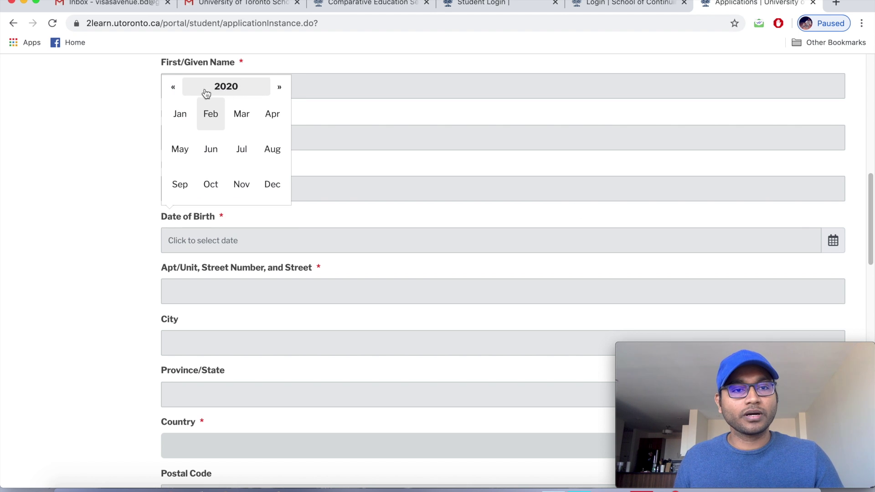
pyautogui.click(175, 90)
pyautogui.click(225, 91)
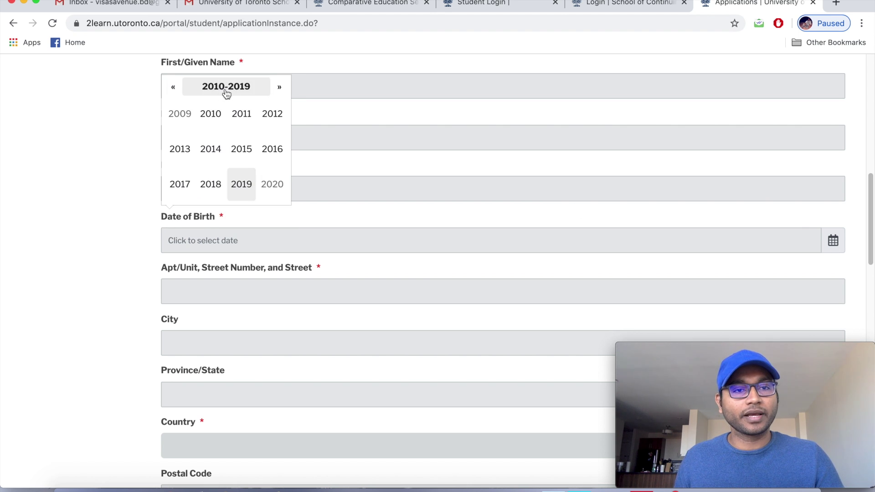
pyautogui.click(174, 91)
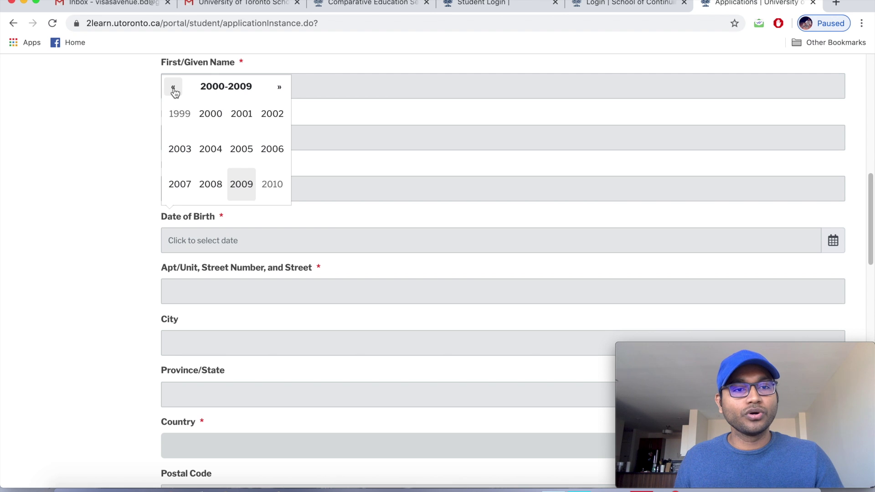
pyautogui.click(174, 91)
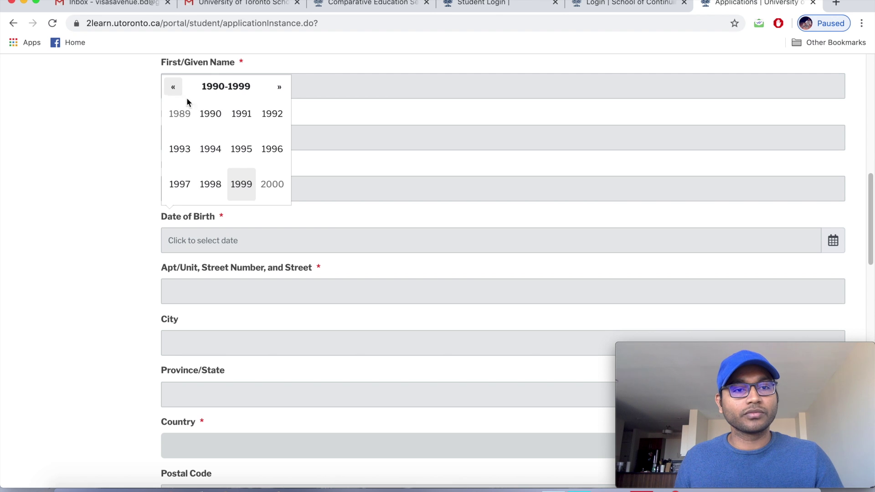
pyautogui.click(208, 115)
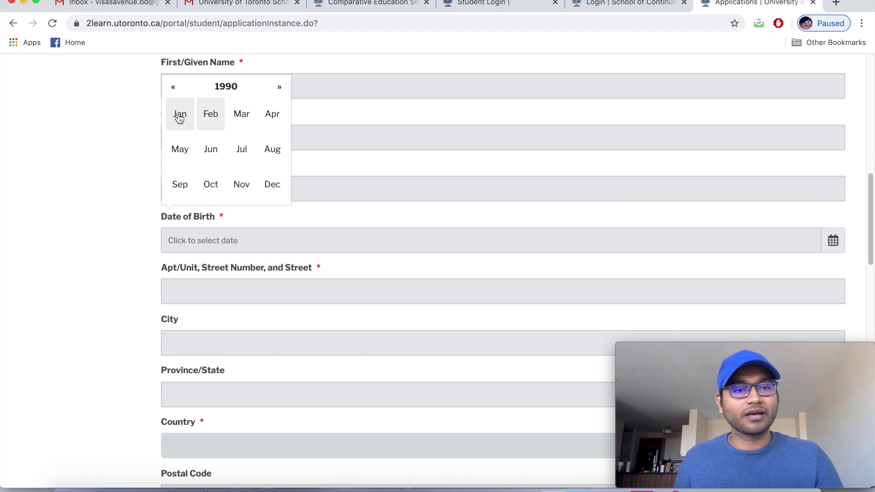
pyautogui.click(179, 117)
pyautogui.click(190, 121)
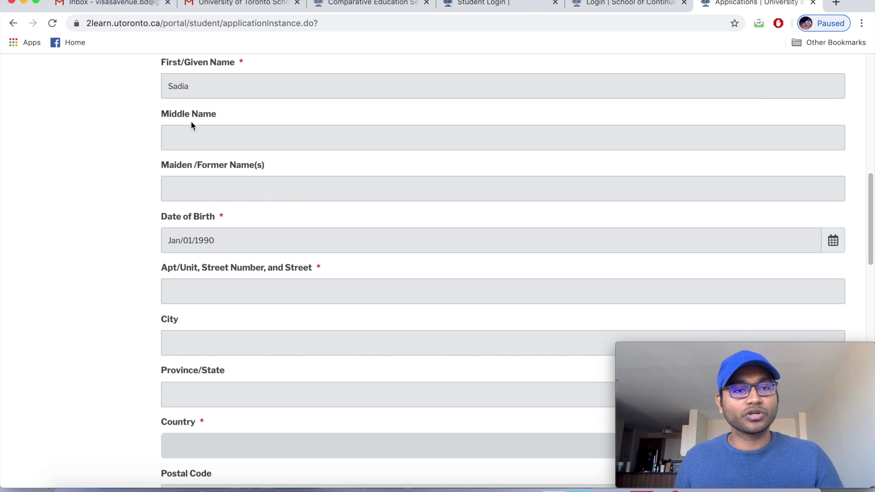
pyautogui.scroll(-1, 312, 267)
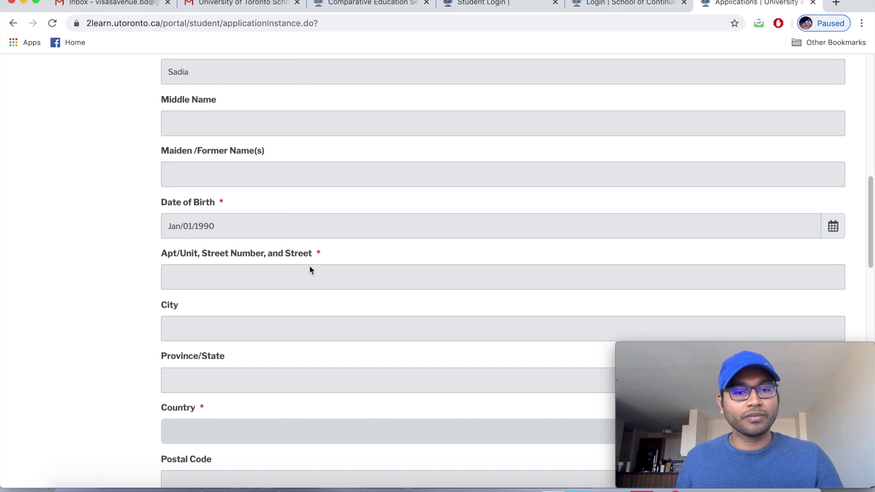
# Enter the applicant's street address, correcting typos and removing the city from the line.
pyautogui.click(310, 269)
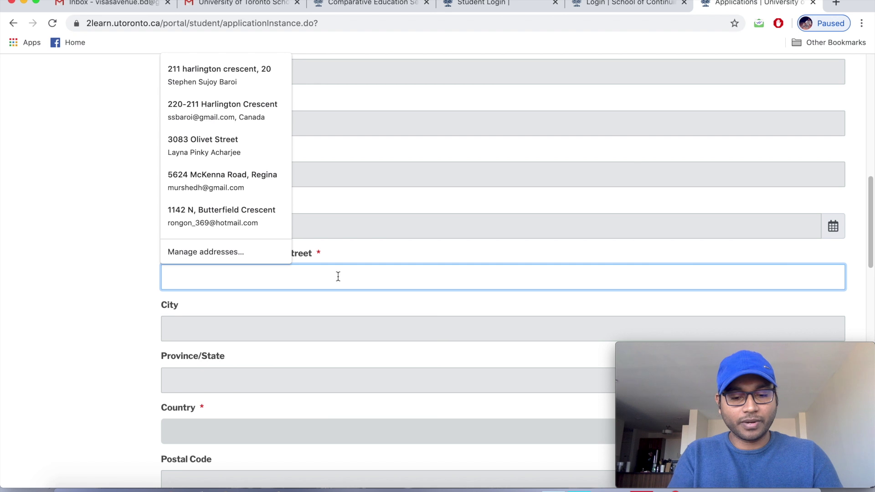
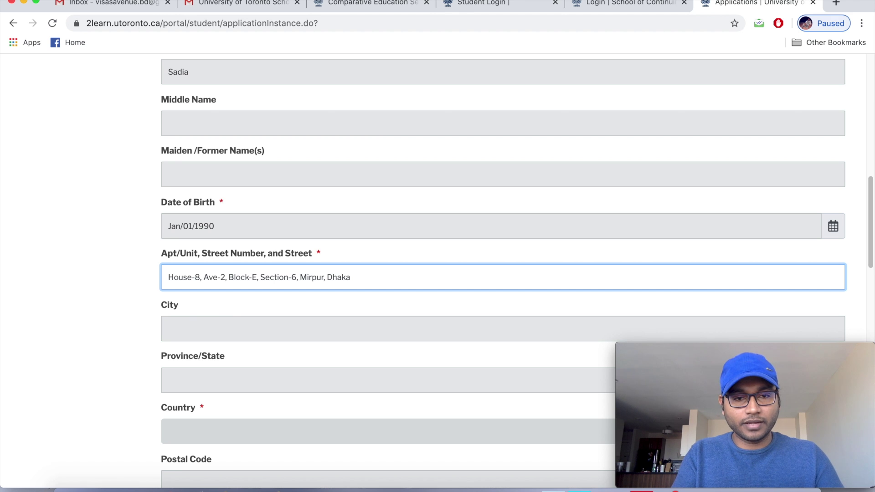
pyautogui.scroll(2, 369, 292)
pyautogui.moveTo(353, 323); pyautogui.dragTo(327, 322)
pyautogui.press('BackSpace')
pyautogui.press('BackSpace')
pyautogui.press('BackSpace')
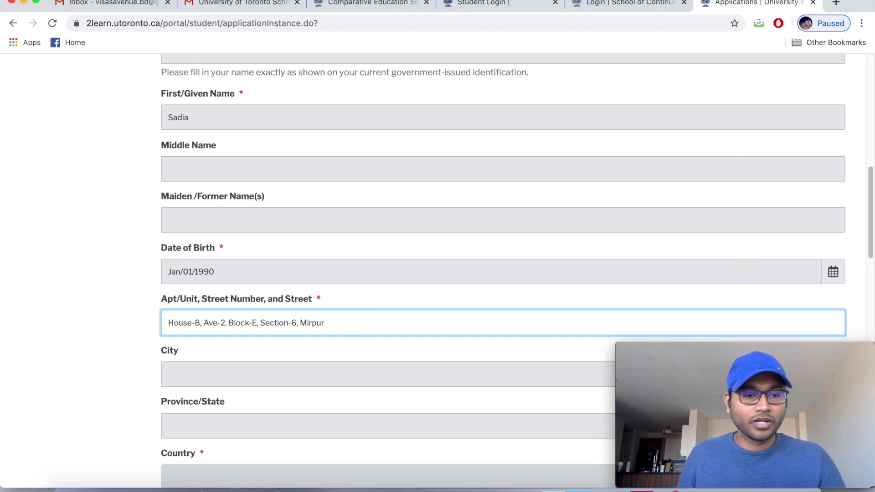
# Set City to Dhaka, Country to Bangladesh, enter the postal code, then select the Gmail account e-mail.
pyautogui.click(291, 384)
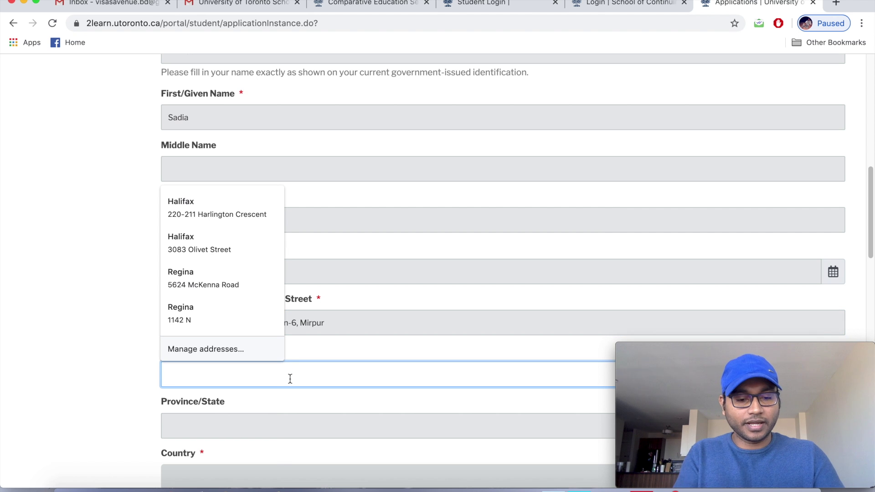
pyautogui.write('Dhaka')
pyautogui.scroll(-3, 346, 353)
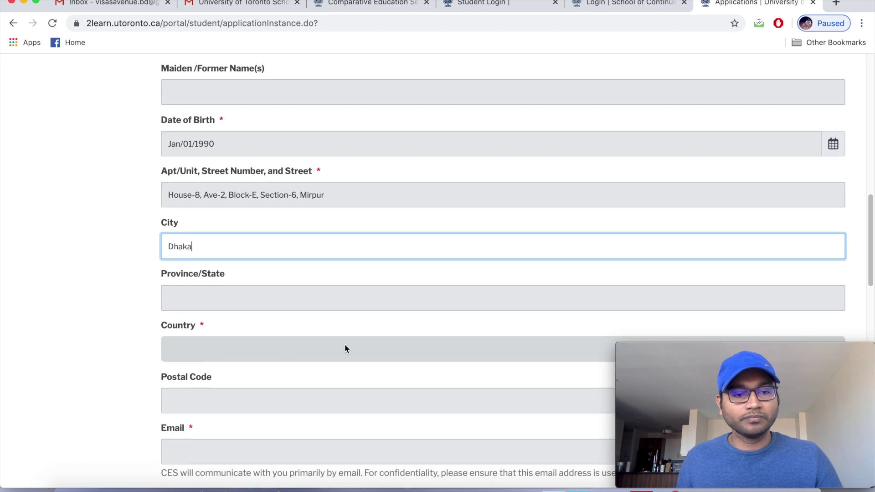
pyautogui.click(273, 360)
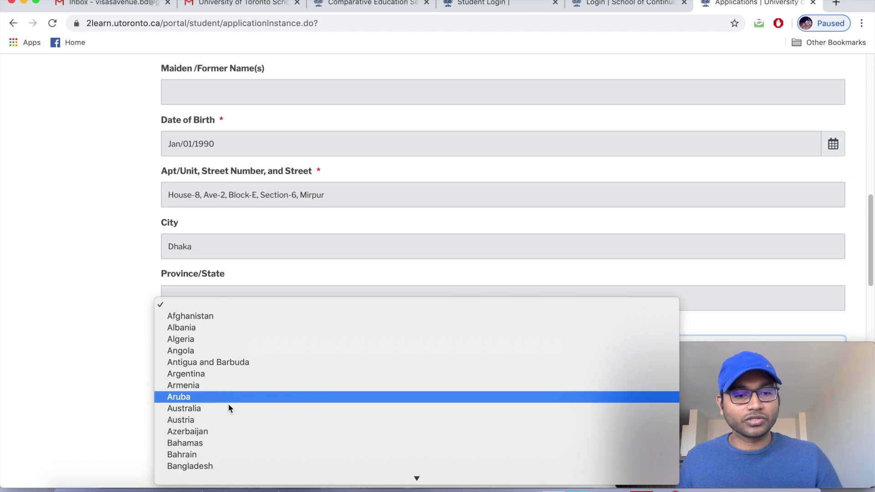
pyautogui.click(227, 465)
pyautogui.scroll(-2, 346, 292)
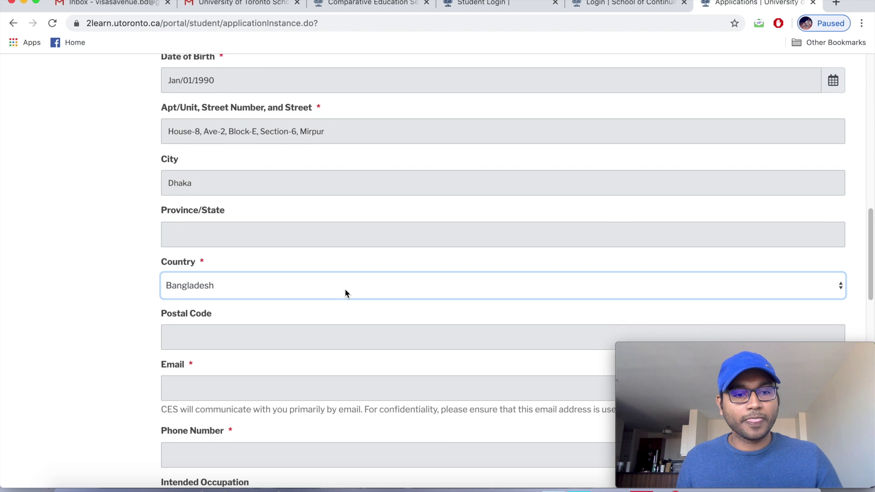
pyautogui.click(310, 323)
pyautogui.write('1216')
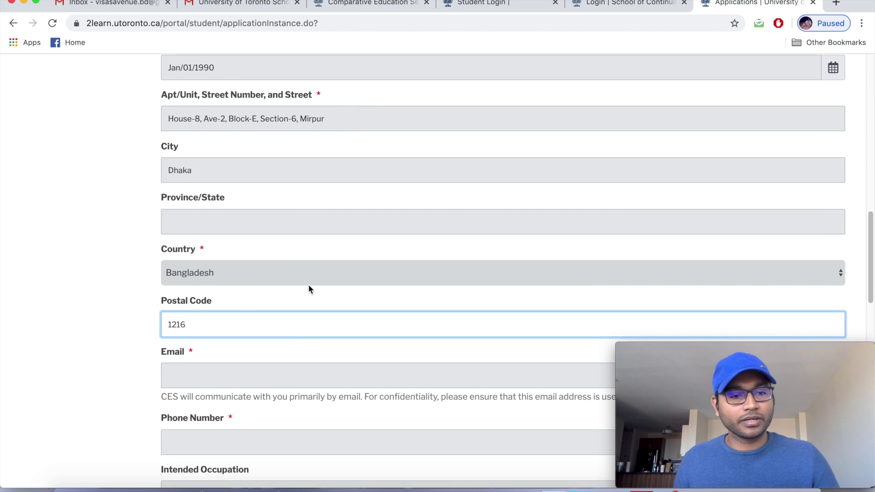
pyautogui.scroll(-1, 289, 307)
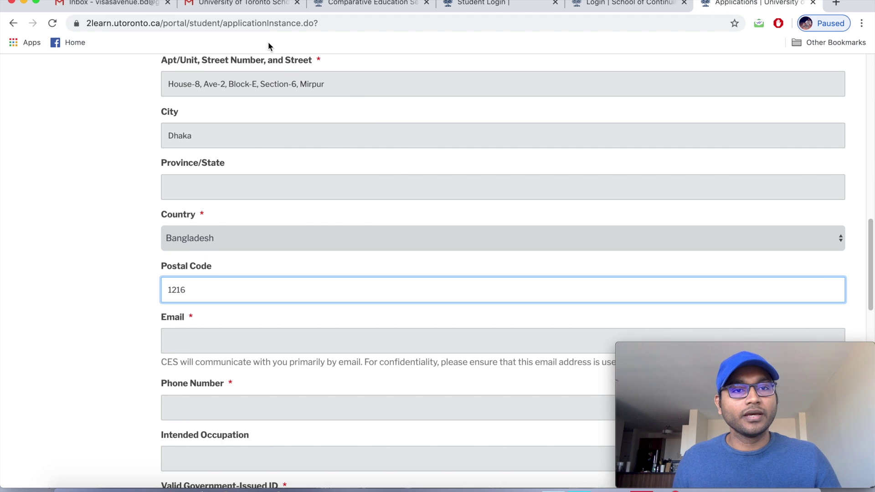
pyautogui.click(256, 4)
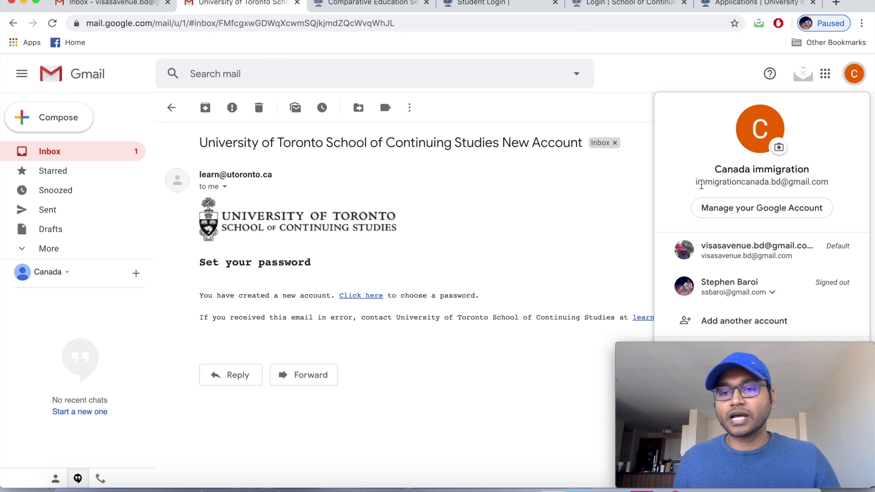
pyautogui.moveTo(695, 186); pyautogui.dragTo(828, 179)
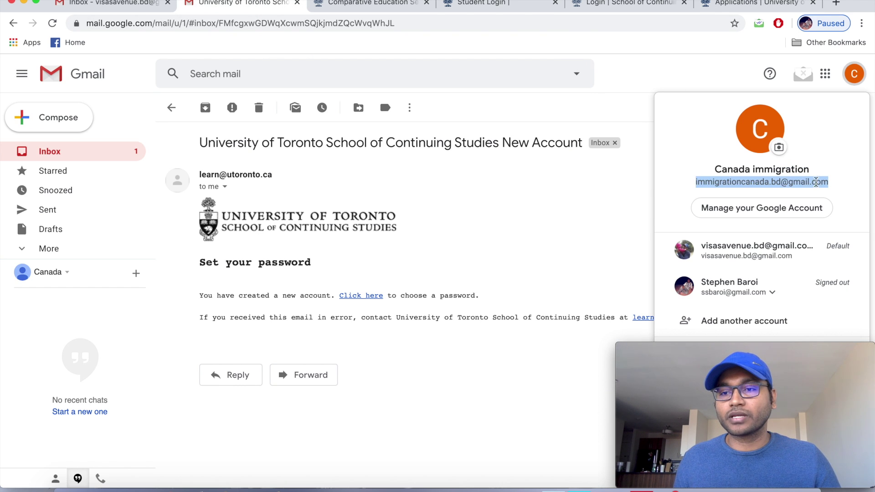
# Copy the account e-mail from Gmail and paste it into the form's Email field.
pyautogui.rightClick(816, 182)
pyautogui.click(659, 207)
pyautogui.click(747, 3)
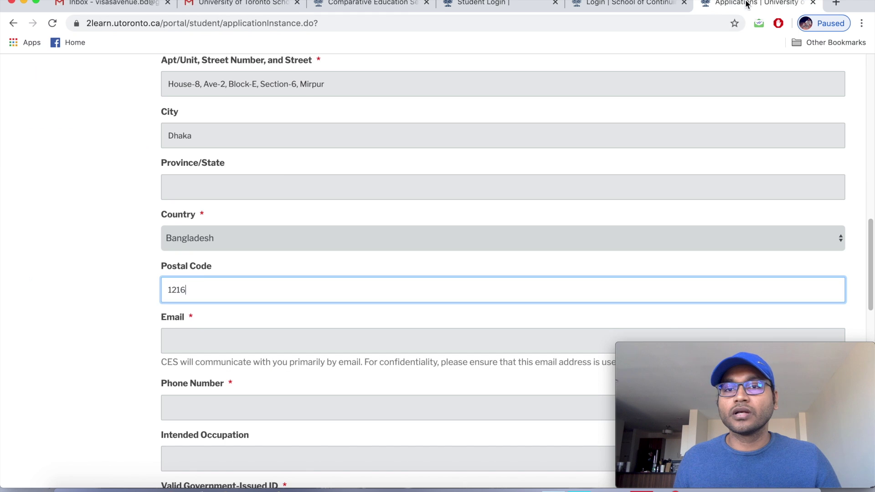
pyautogui.click(193, 336)
pyautogui.press('super+v')
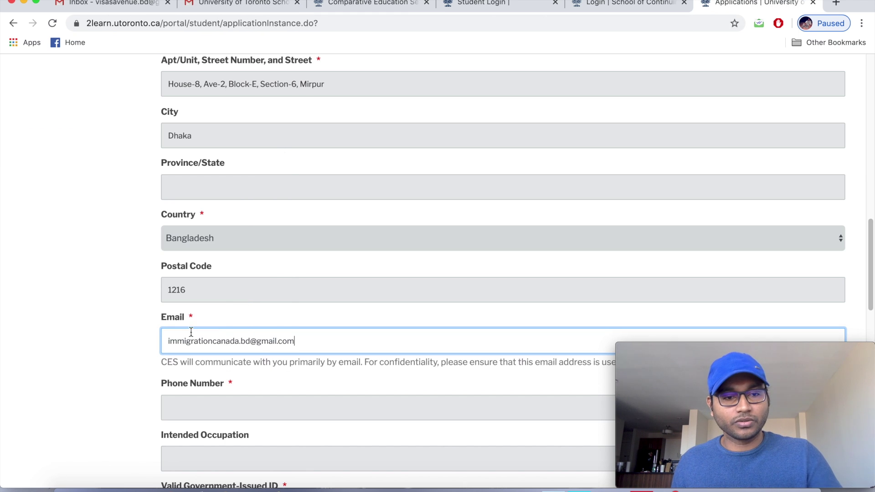
# Enter the applicant's phone number, fixing a mistyped digit.
pyautogui.scroll(-2, 187, 270)
pyautogui.click(221, 362)
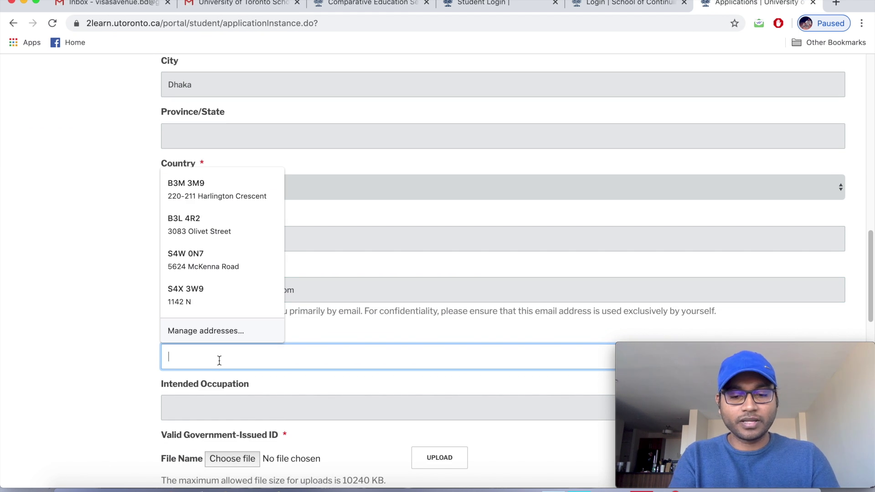
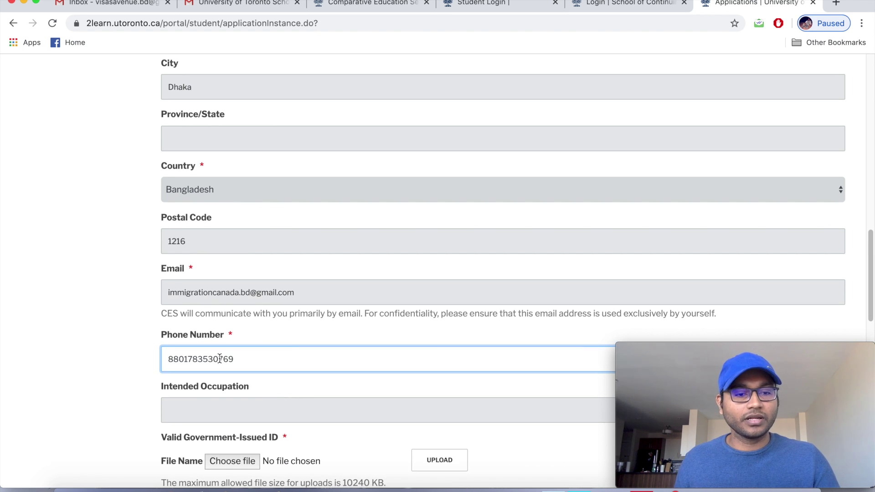
pyautogui.scroll(-1, 219, 358)
pyautogui.scroll(-3, 220, 358)
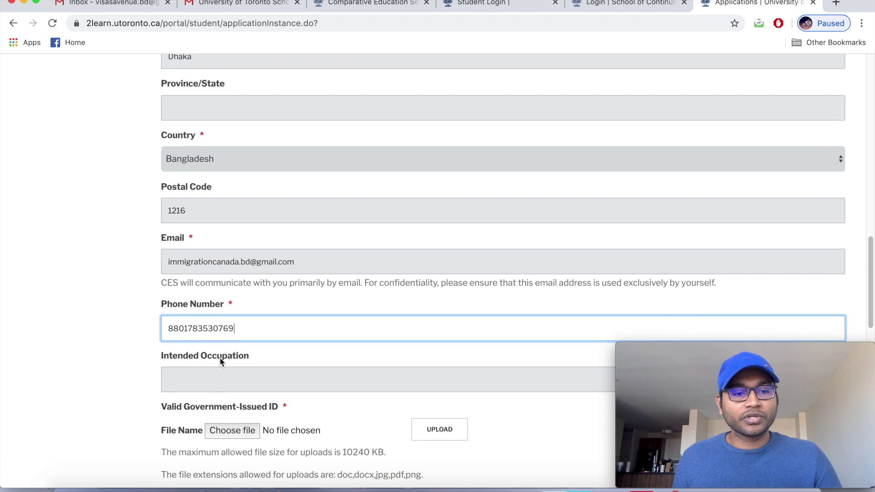
pyautogui.scroll(-4, 220, 358)
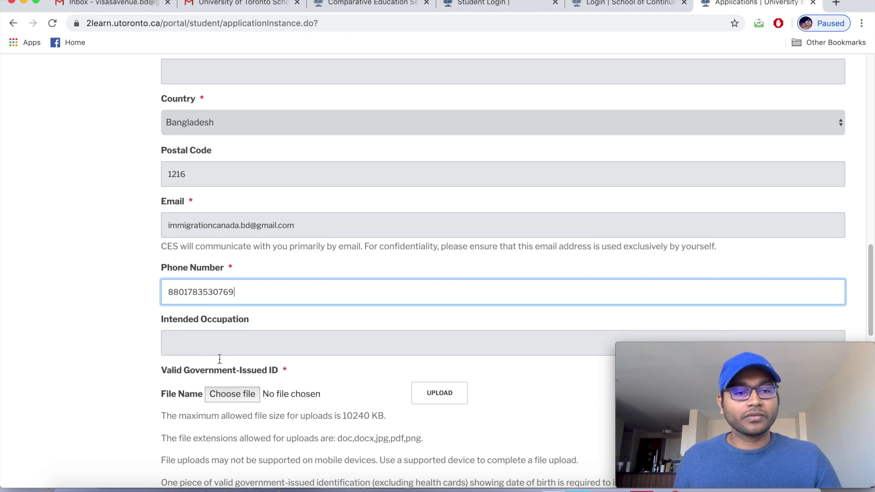
pyautogui.scroll(-10, 220, 359)
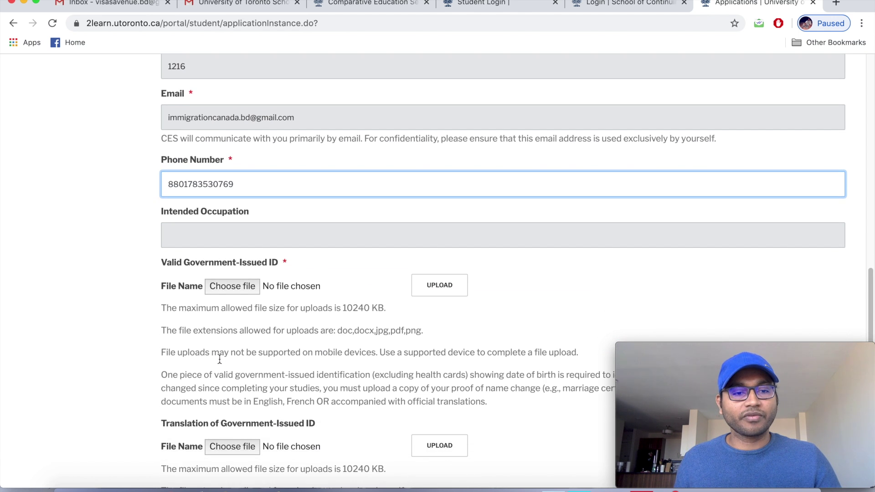
pyautogui.scroll(20, 220, 358)
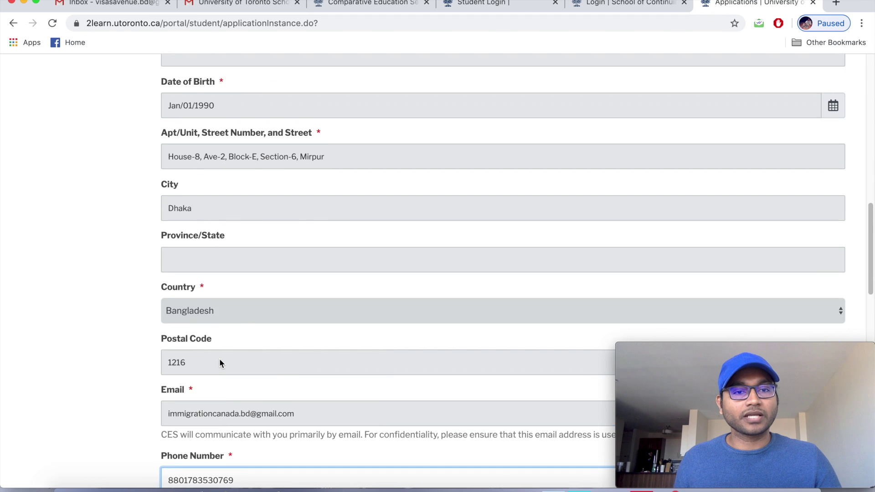
pyautogui.scroll(10, 219, 358)
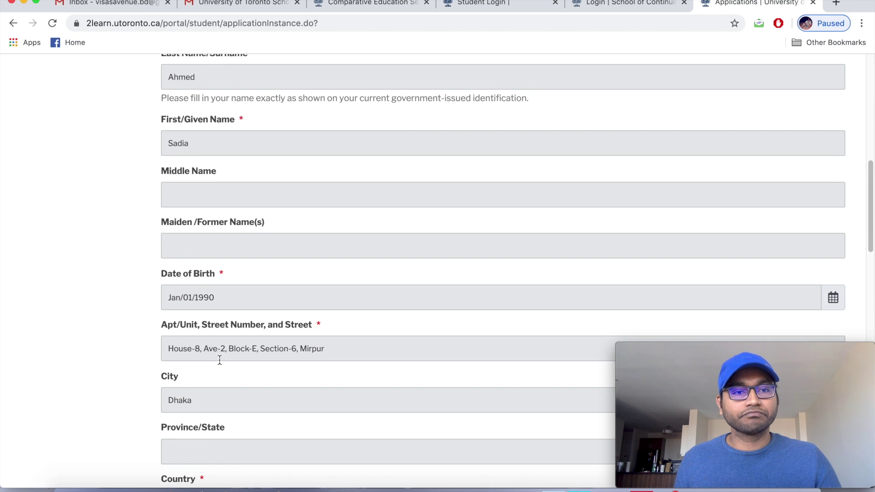
pyautogui.scroll(6, 219, 360)
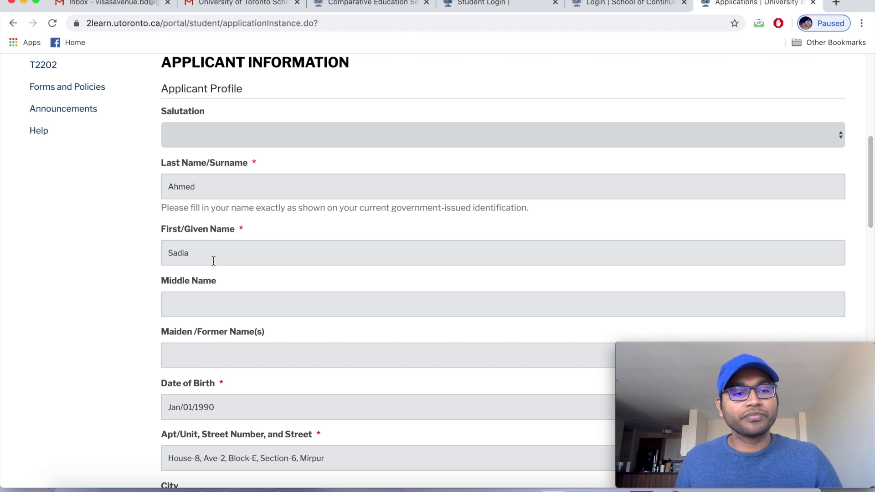
pyautogui.scroll(-9, 213, 257)
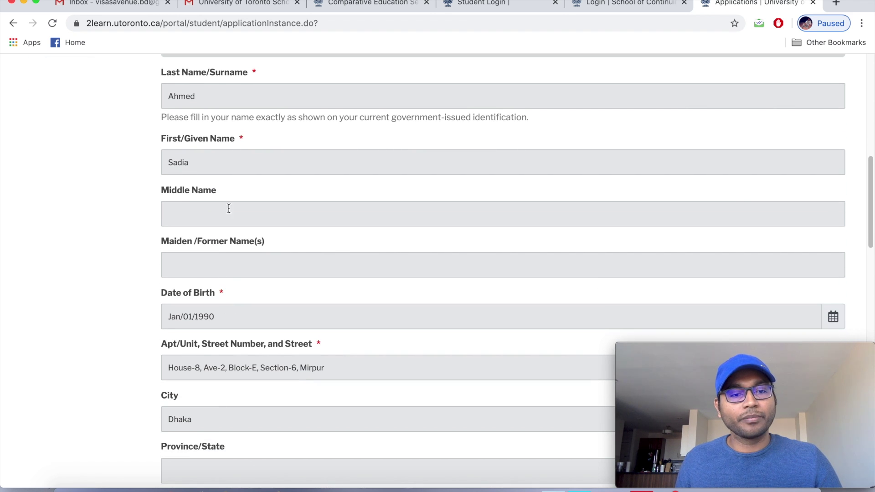
pyautogui.scroll(-3, 211, 276)
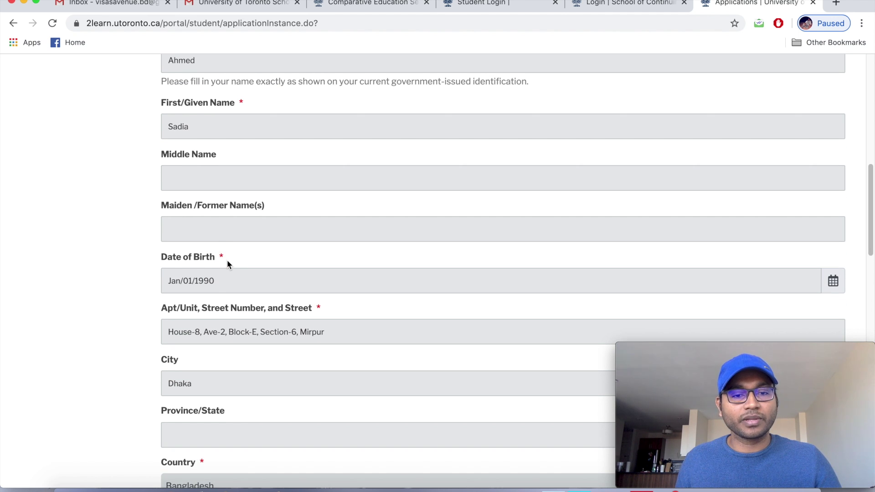
pyautogui.scroll(-2, 227, 265)
pyautogui.scroll(-1, 212, 271)
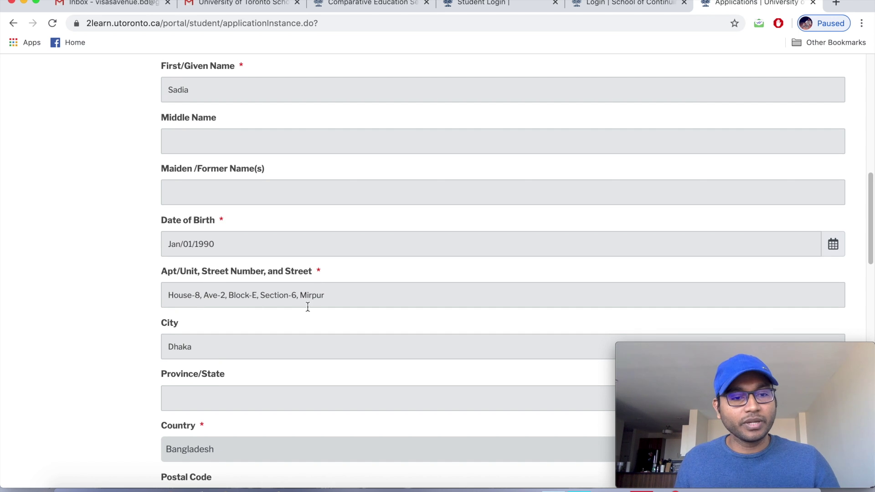
pyautogui.scroll(-2, 307, 308)
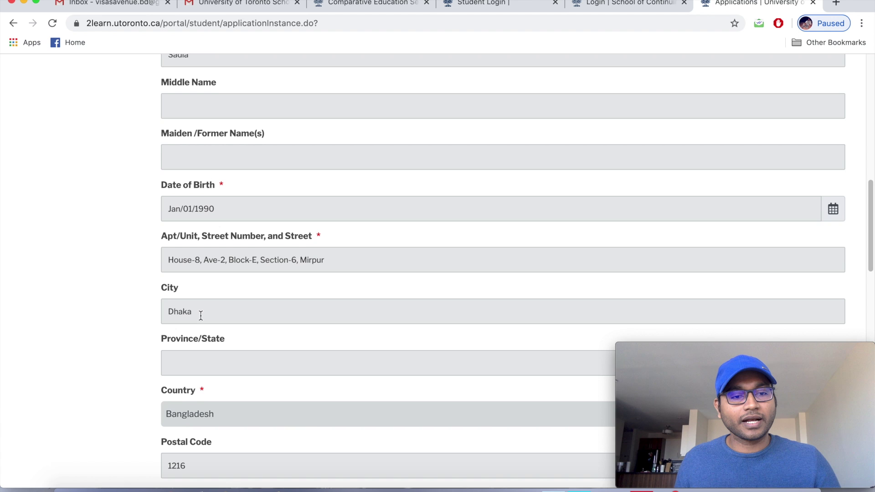
pyautogui.scroll(-3, 201, 316)
pyautogui.scroll(-3, 234, 322)
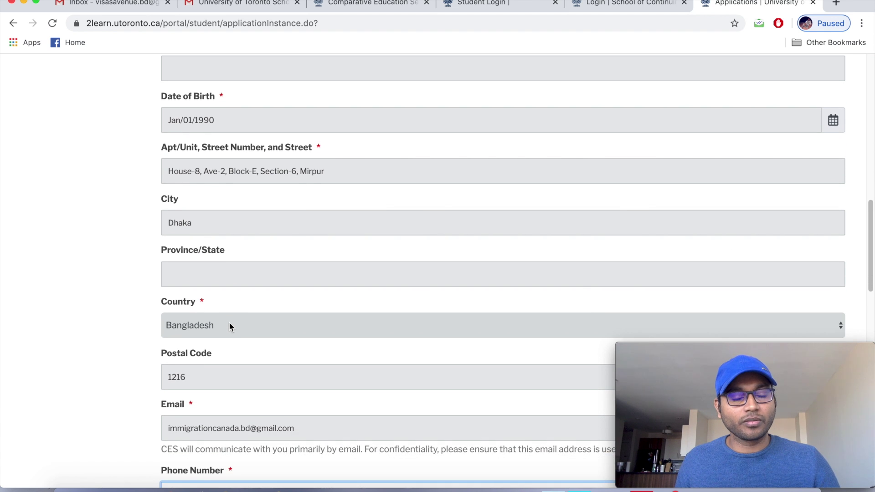
pyautogui.scroll(-3, 230, 324)
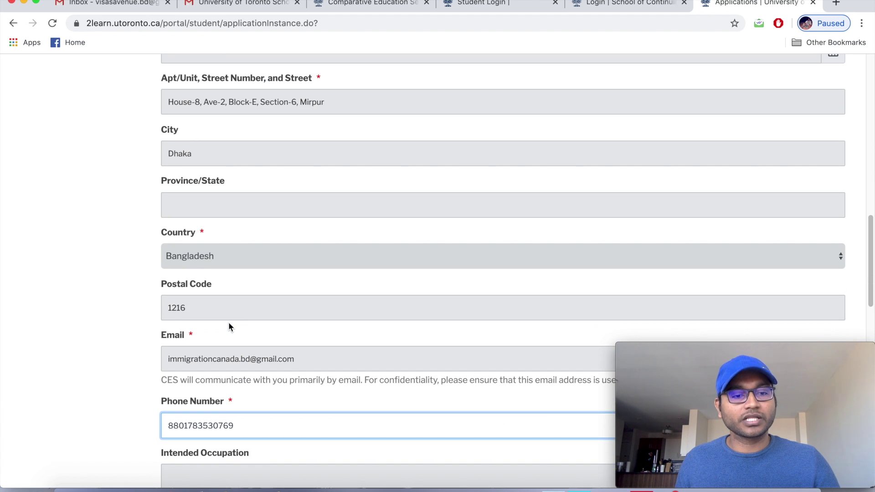
pyautogui.scroll(-2, 228, 326)
pyautogui.scroll(-5, 228, 323)
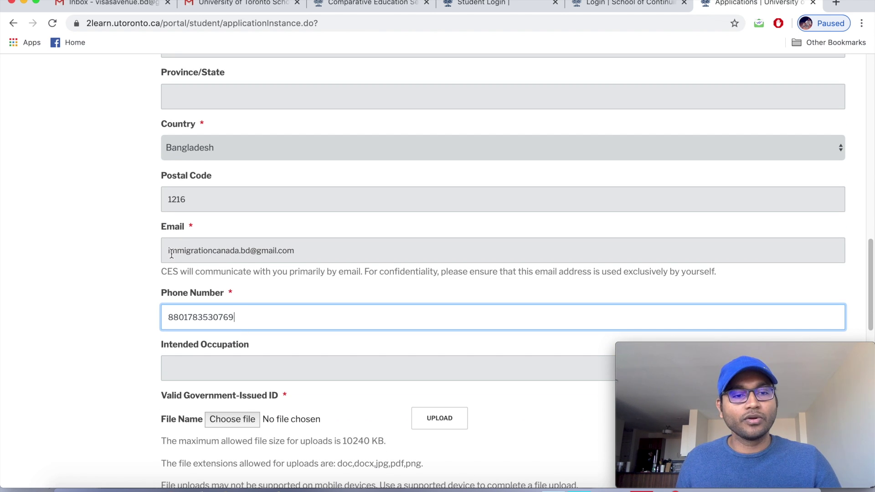
pyautogui.scroll(-2, 194, 269)
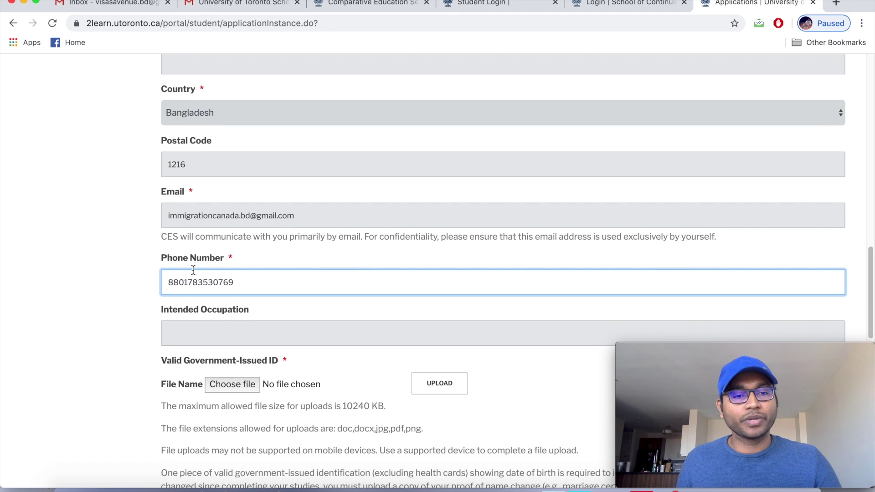
pyautogui.scroll(-1, 192, 270)
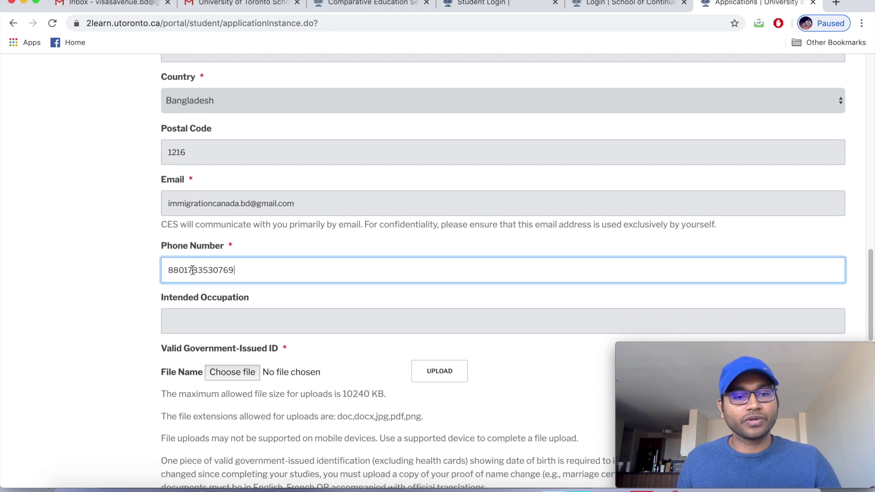
pyautogui.scroll(-2, 193, 269)
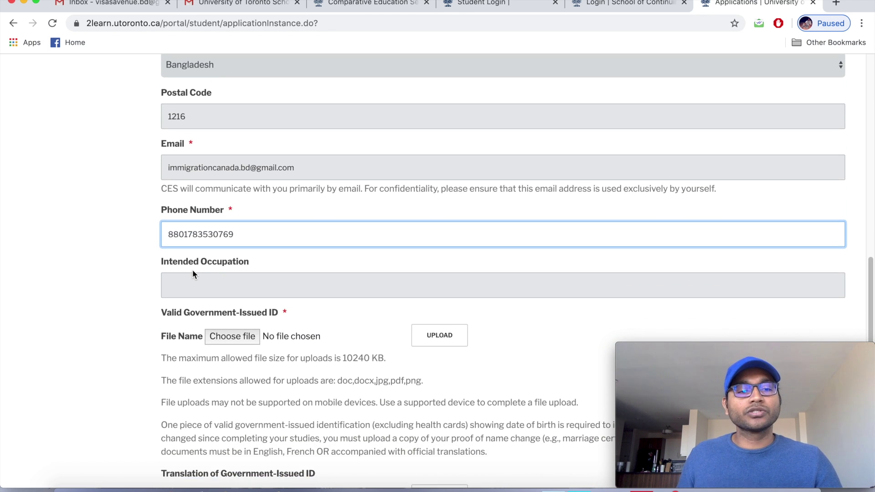
pyautogui.scroll(-1, 194, 274)
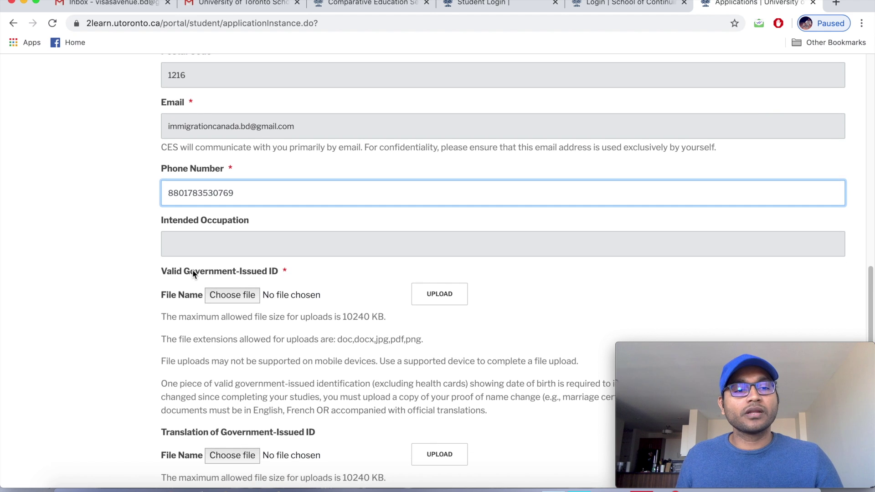
pyautogui.scroll(-1, 299, 273)
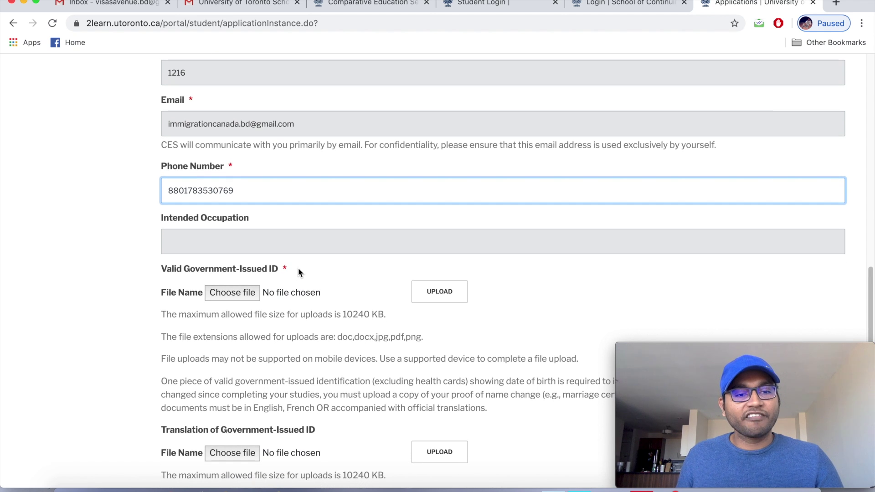
pyautogui.scroll(-2, 298, 272)
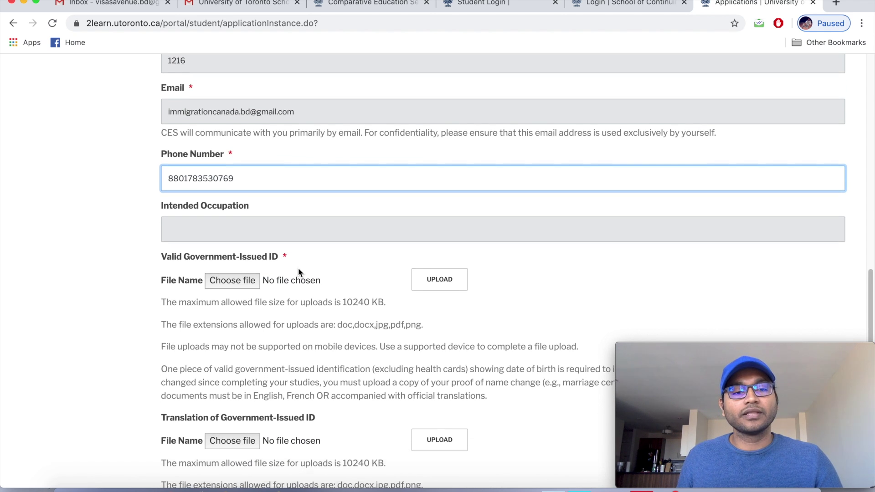
pyautogui.scroll(-2, 299, 272)
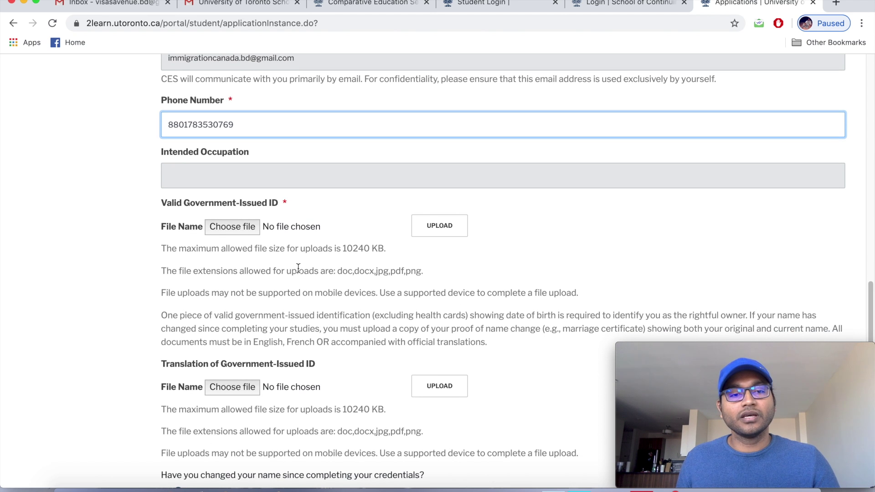
pyautogui.scroll(-1, 299, 268)
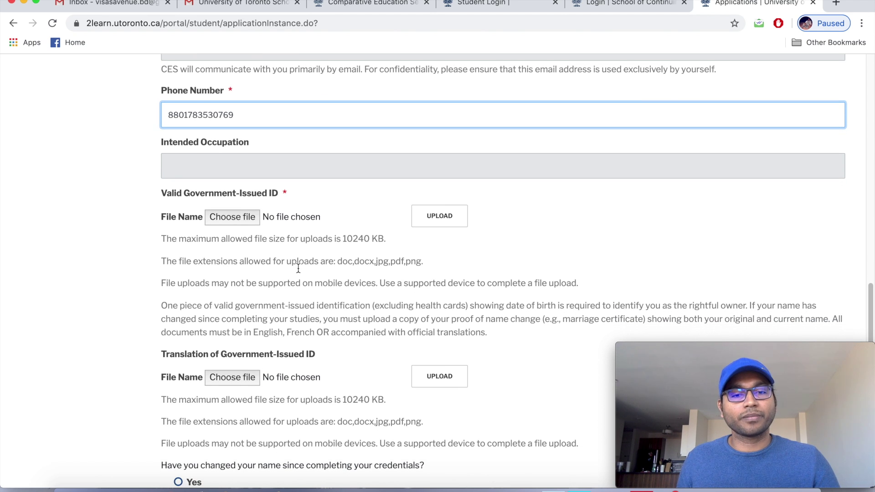
pyautogui.scroll(-1, 298, 269)
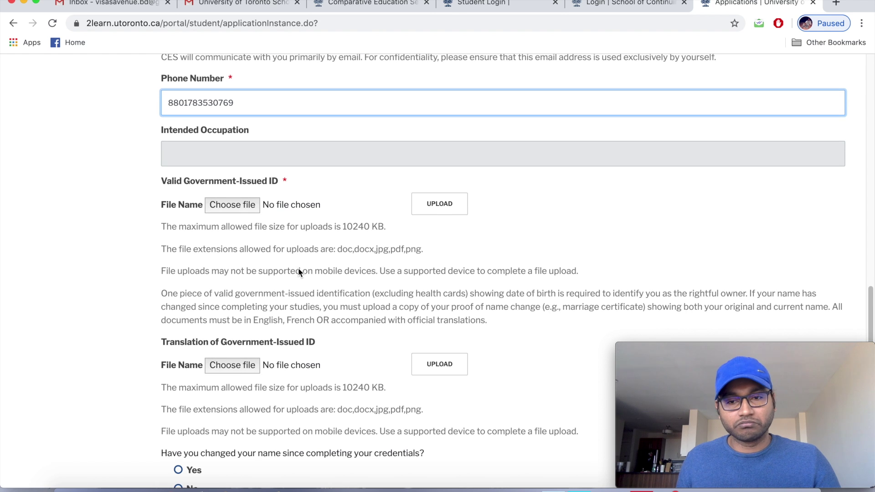
pyautogui.scroll(-1, 298, 268)
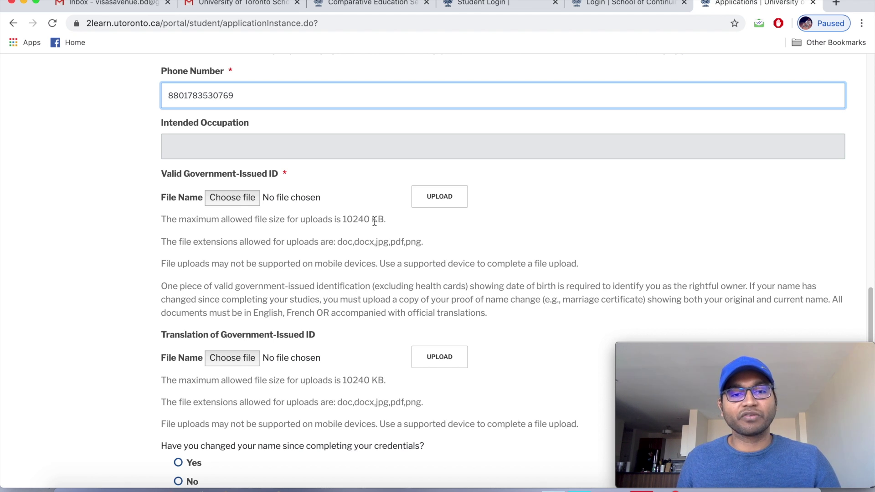
pyautogui.scroll(-1, 375, 220)
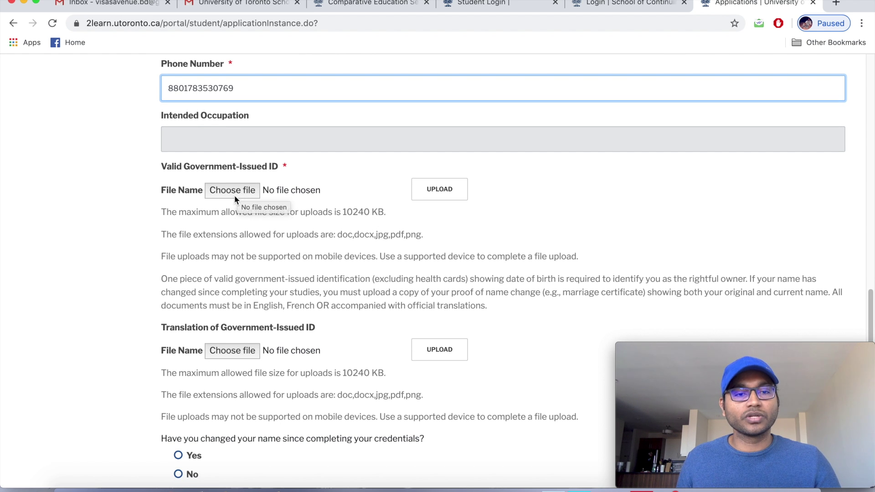
# Upload Passport from the CES DEMO folder under Valid Government-Issued ID.
pyautogui.click(235, 192)
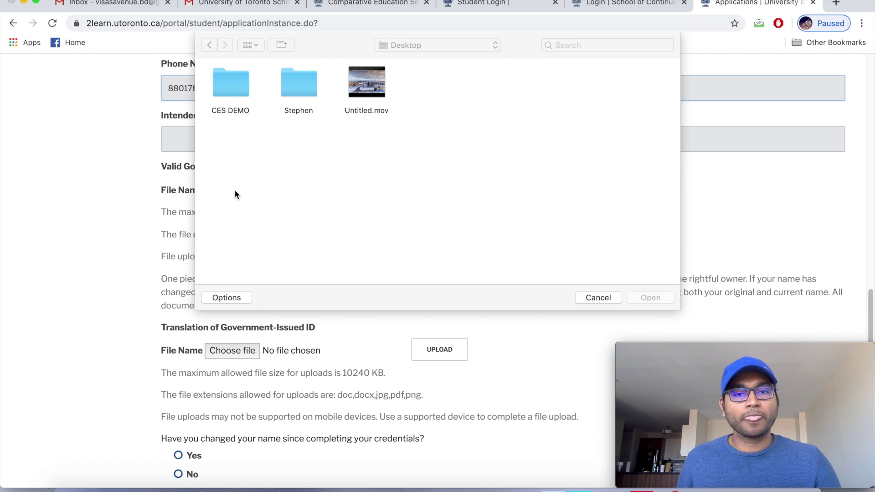
pyautogui.doubleClick(239, 88)
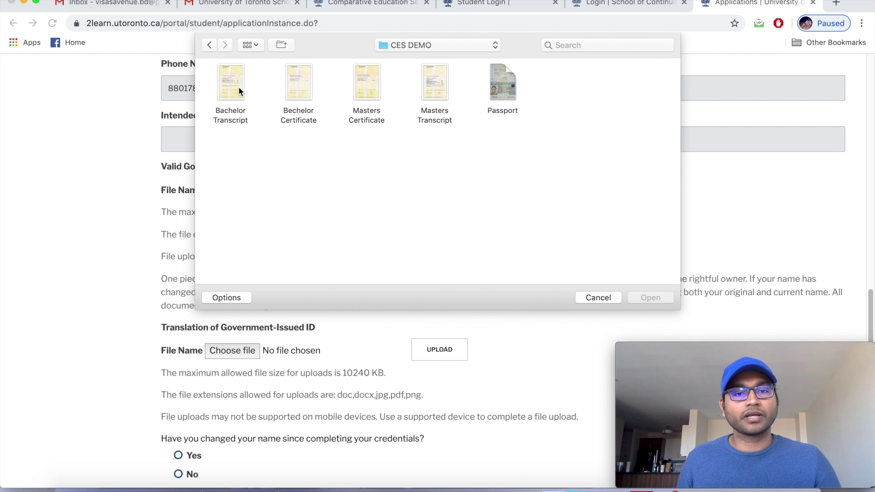
pyautogui.click(501, 81)
pyautogui.click(650, 298)
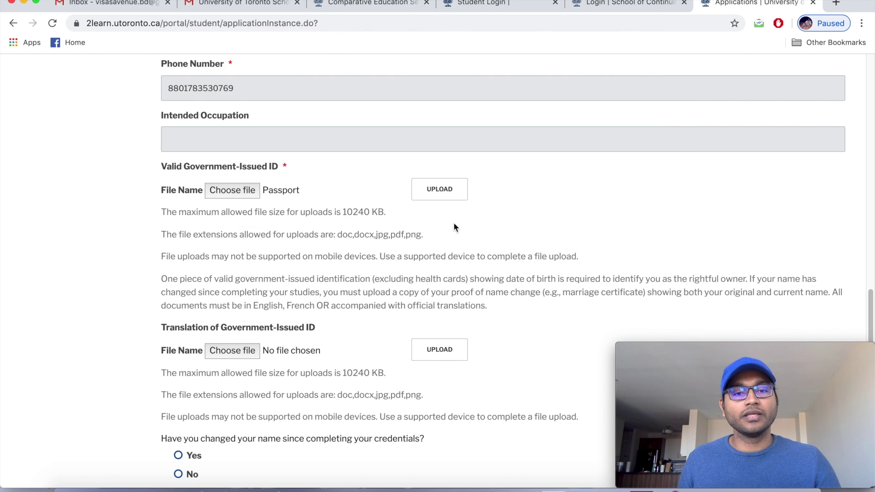
pyautogui.click(452, 192)
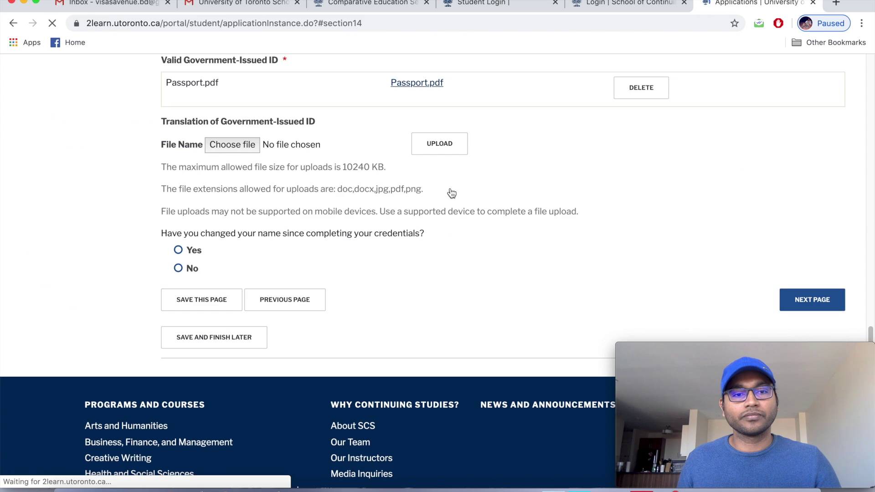
# Scroll through the applicant form to check the attached Passport.pdf and remaining fields.
pyautogui.scroll(10, 450, 189)
pyautogui.scroll(15, 451, 190)
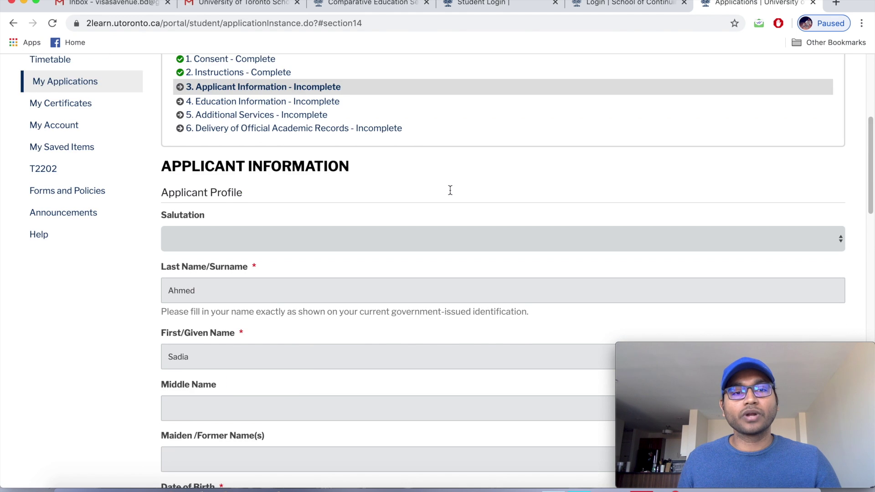
pyautogui.scroll(-2, 451, 195)
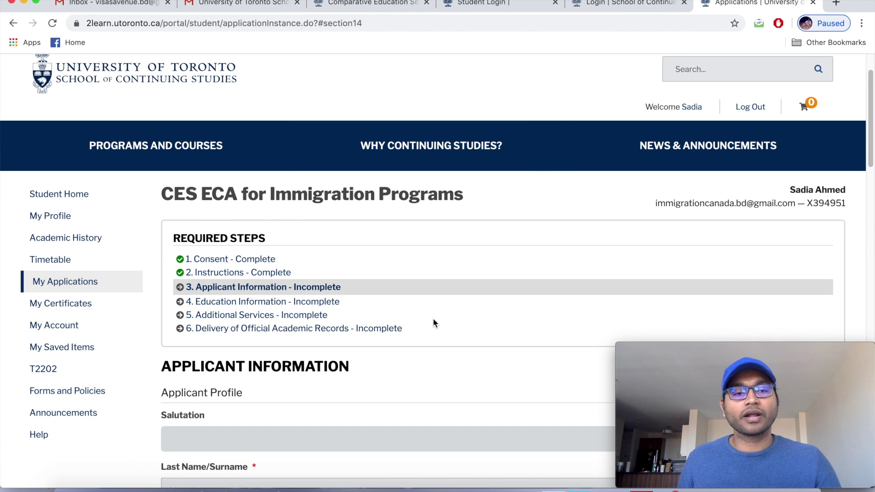
pyautogui.scroll(-8, 432, 318)
pyautogui.scroll(-3, 431, 321)
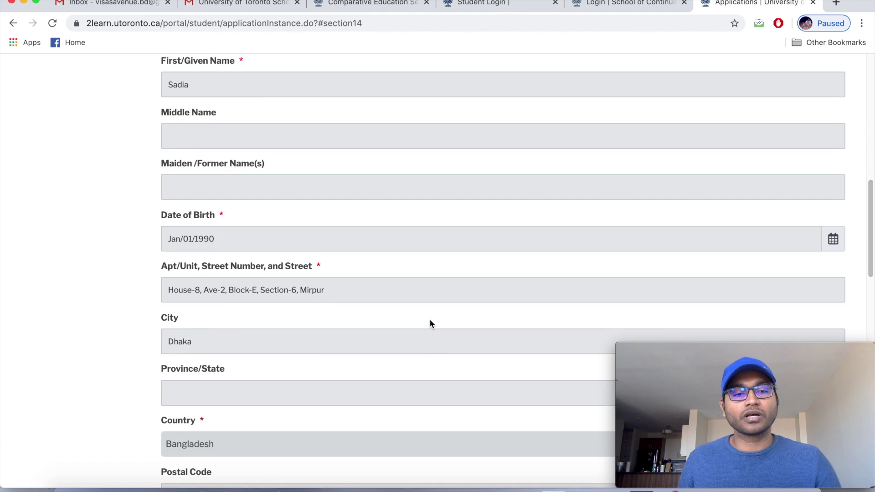
pyautogui.scroll(-1, 430, 320)
pyautogui.scroll(-4, 429, 319)
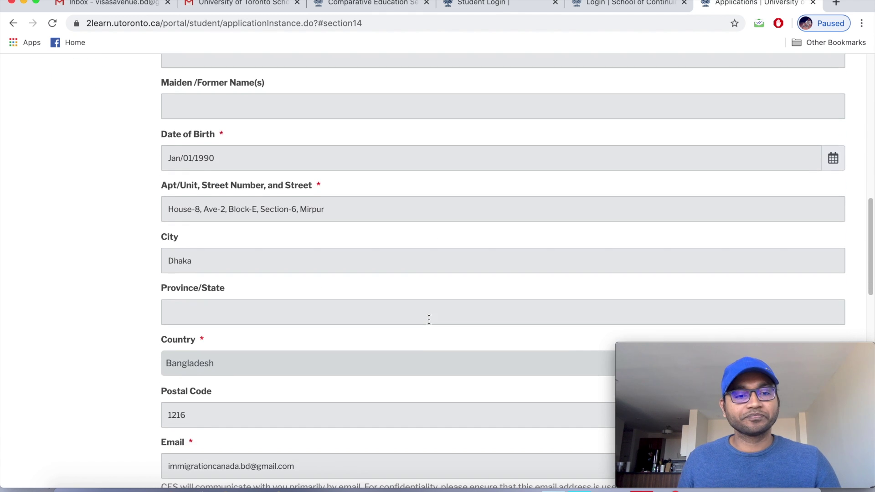
pyautogui.scroll(-3, 429, 321)
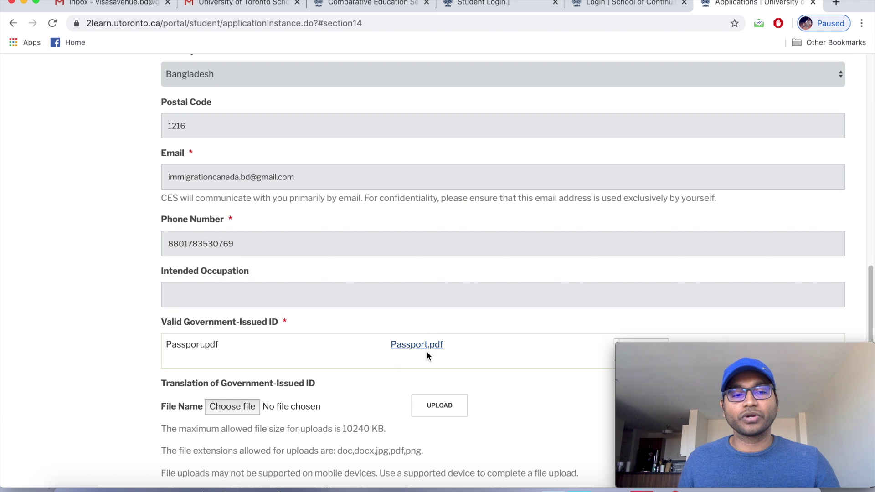
pyautogui.scroll(-1, 440, 348)
pyautogui.scroll(-3, 448, 346)
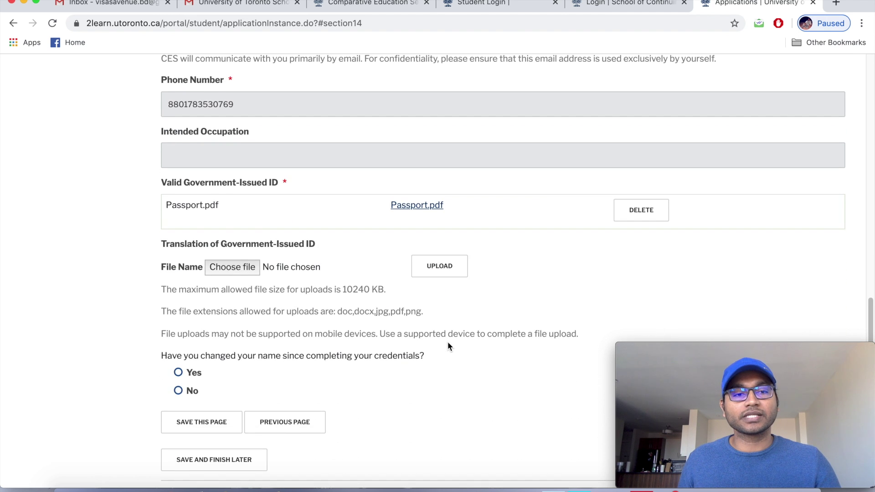
pyautogui.scroll(-1, 440, 345)
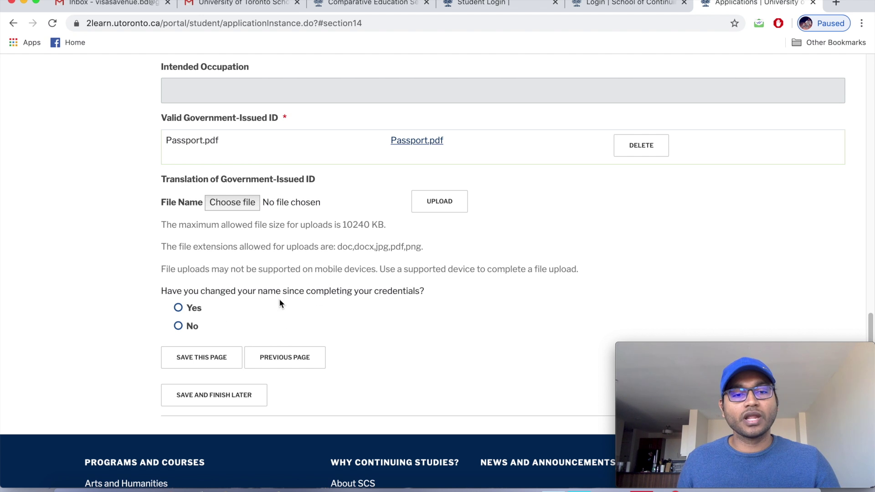
# Answer No to the name-change question and save the Applicant Information page.
pyautogui.click(178, 327)
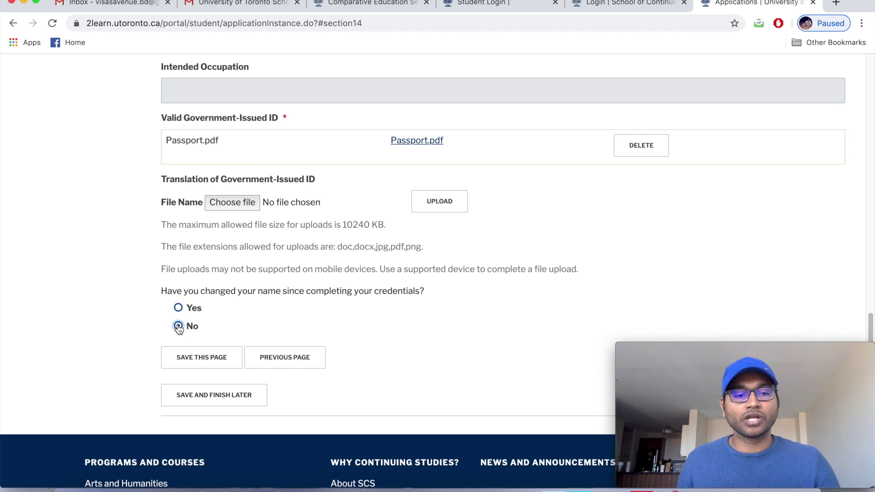
pyautogui.scroll(-2, 428, 318)
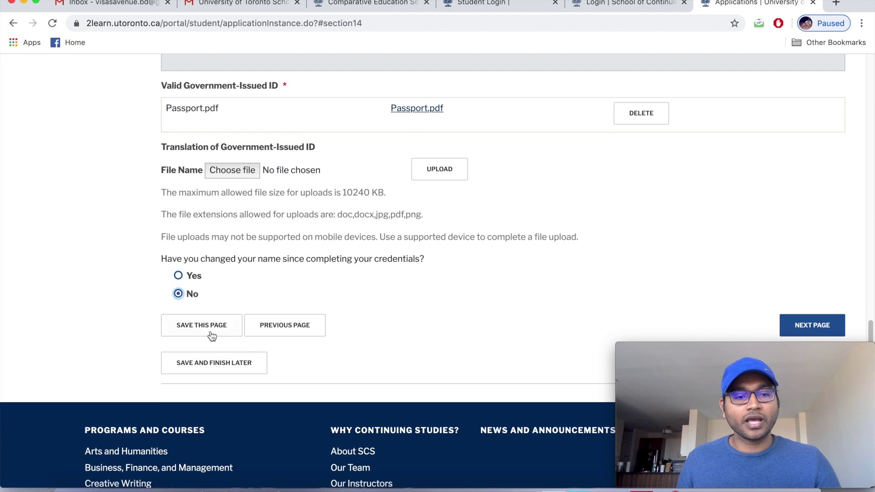
pyautogui.click(209, 329)
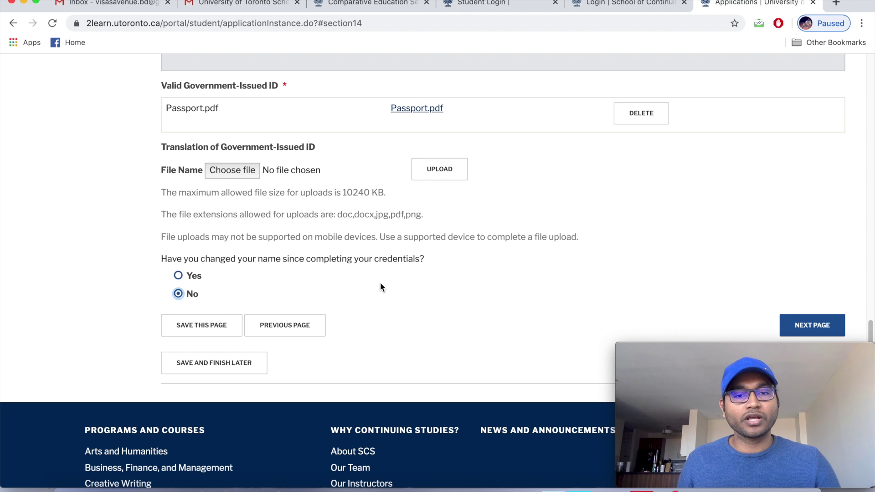
pyautogui.scroll(3, 380, 282)
pyautogui.scroll(6, 382, 284)
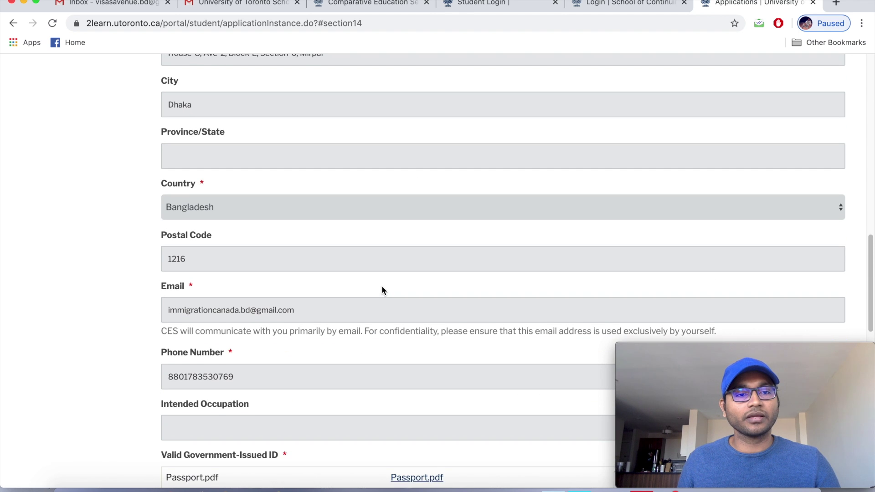
pyautogui.scroll(3, 382, 287)
pyautogui.scroll(4, 382, 288)
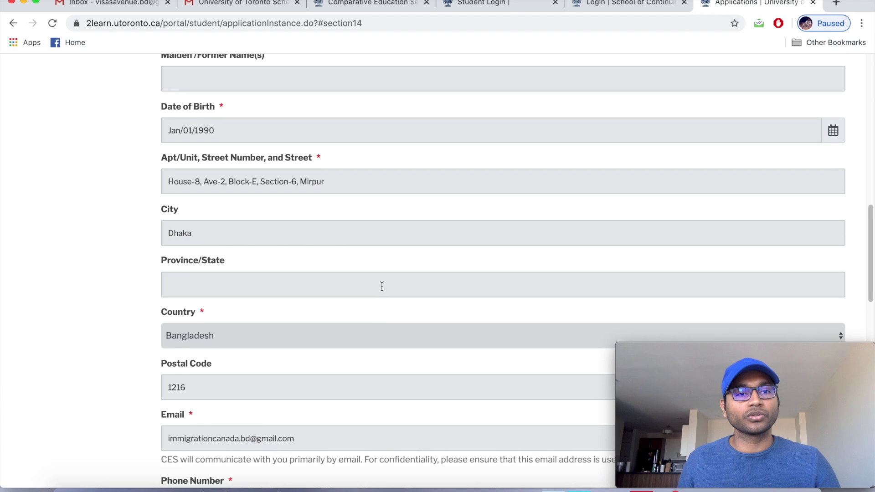
pyautogui.scroll(1, 382, 288)
pyautogui.scroll(-4, 382, 287)
pyautogui.scroll(-7, 382, 288)
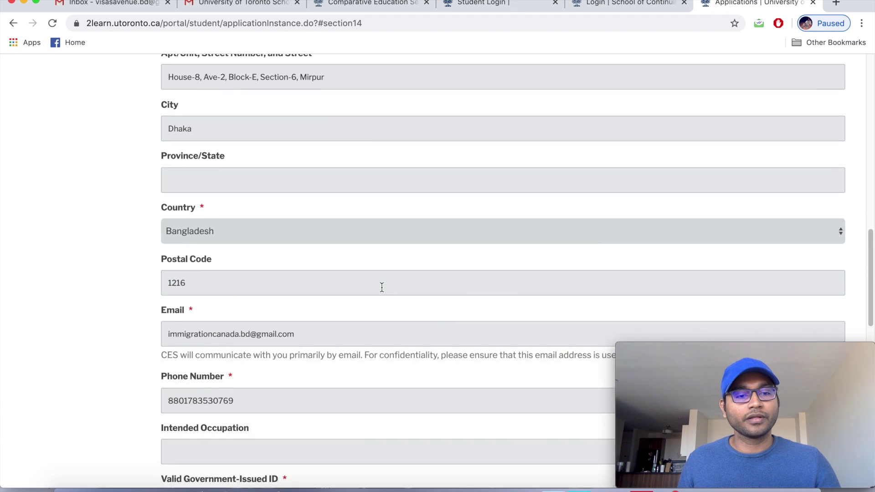
pyautogui.scroll(-10, 382, 289)
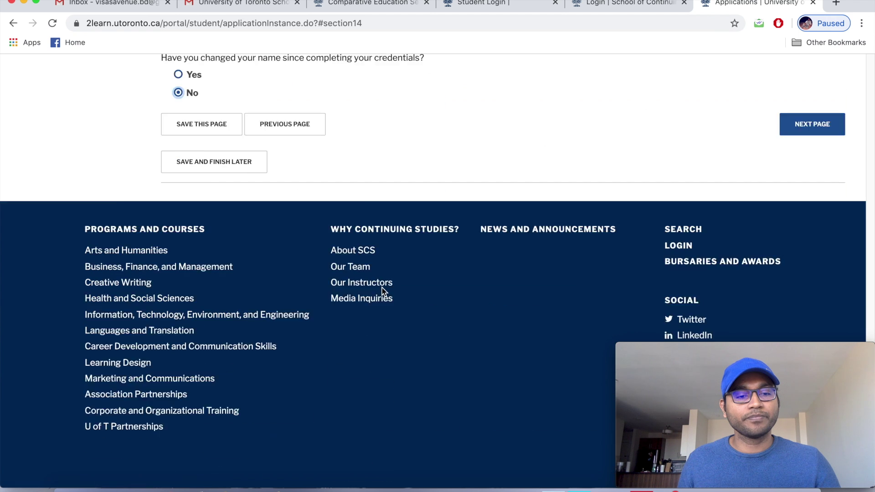
pyautogui.scroll(2, 252, 118)
pyautogui.scroll(1, 253, 138)
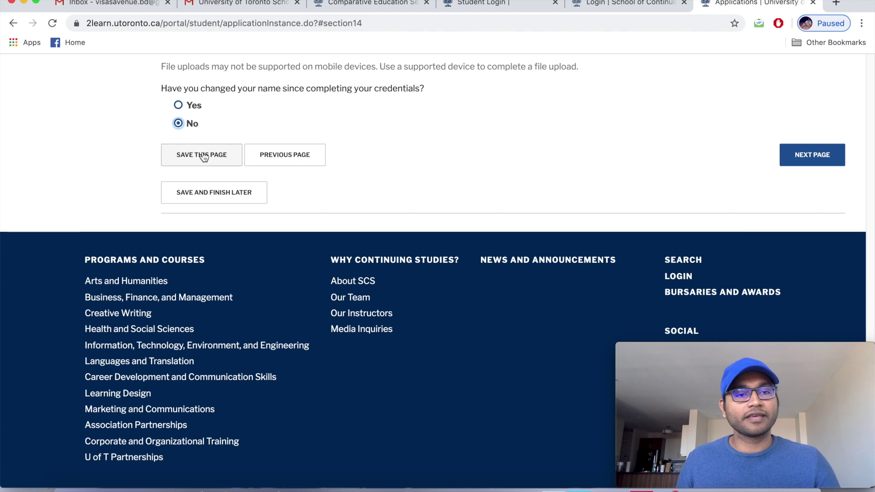
# Save Applicant Information as Complete and open '4. Education Information' from Required Steps.
pyautogui.click(203, 158)
pyautogui.scroll(-2, 287, 222)
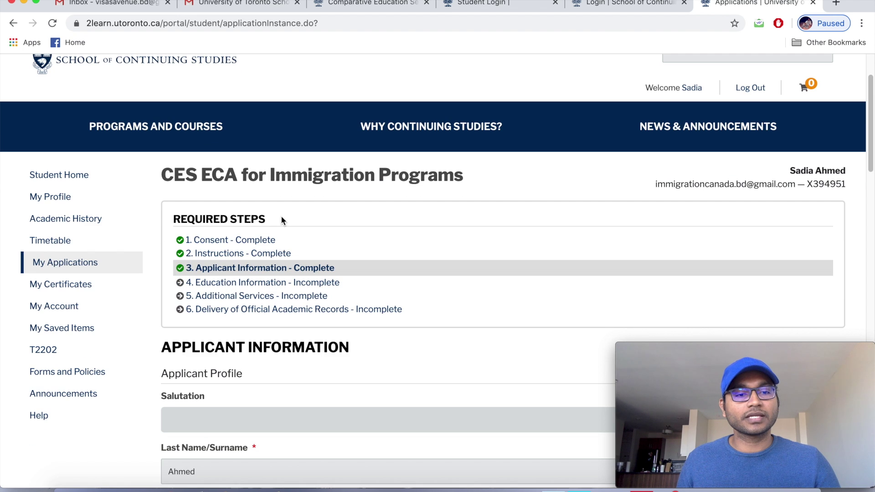
pyautogui.scroll(-1, 283, 221)
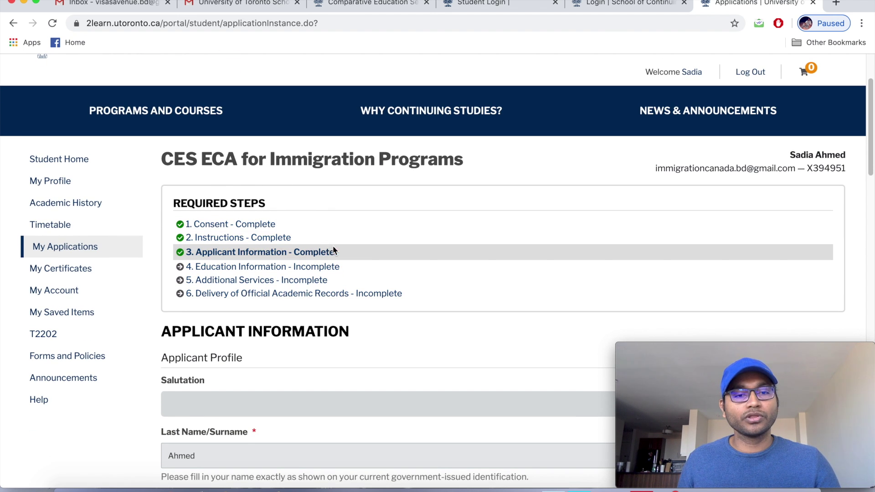
pyautogui.scroll(-1, 221, 278)
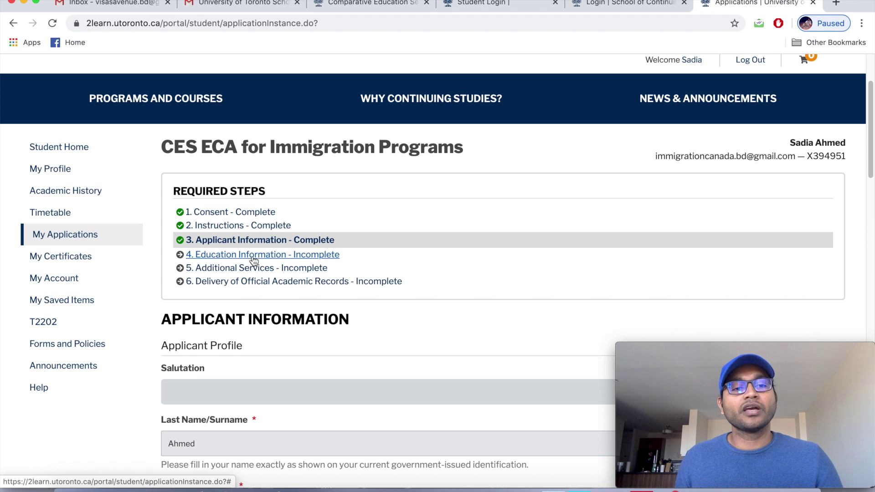
pyautogui.click(253, 258)
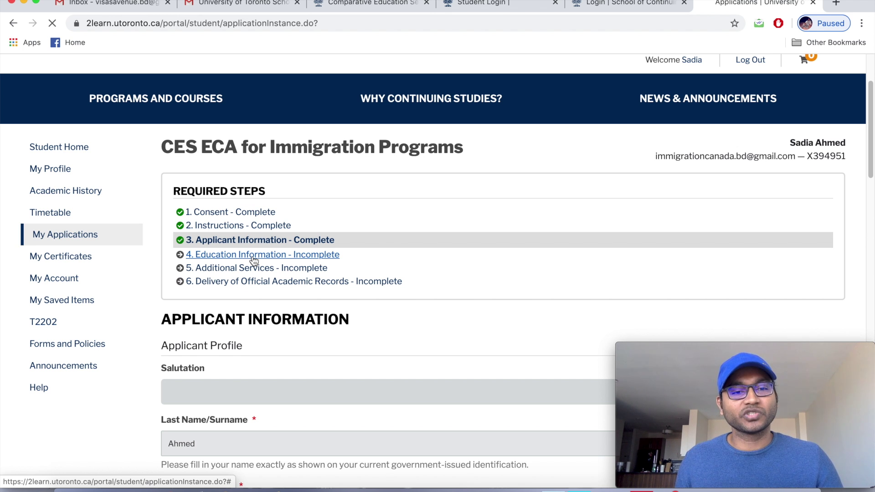
# Scroll down the Education Information page to the blank Credential 1 fields.
pyautogui.scroll(-5, 276, 274)
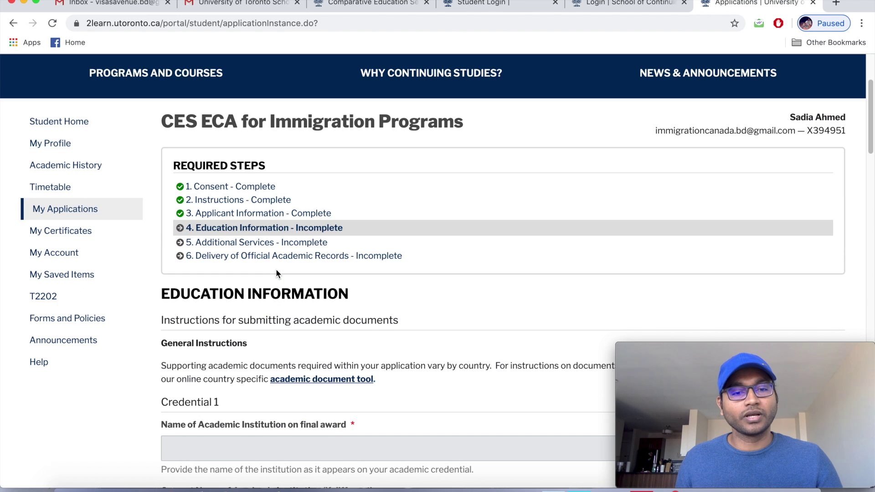
pyautogui.scroll(-3, 275, 274)
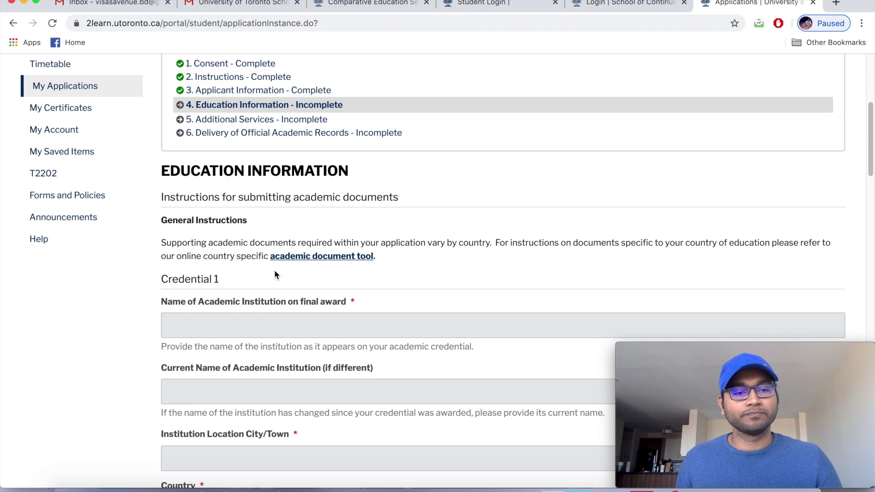
pyautogui.scroll(8, 274, 270)
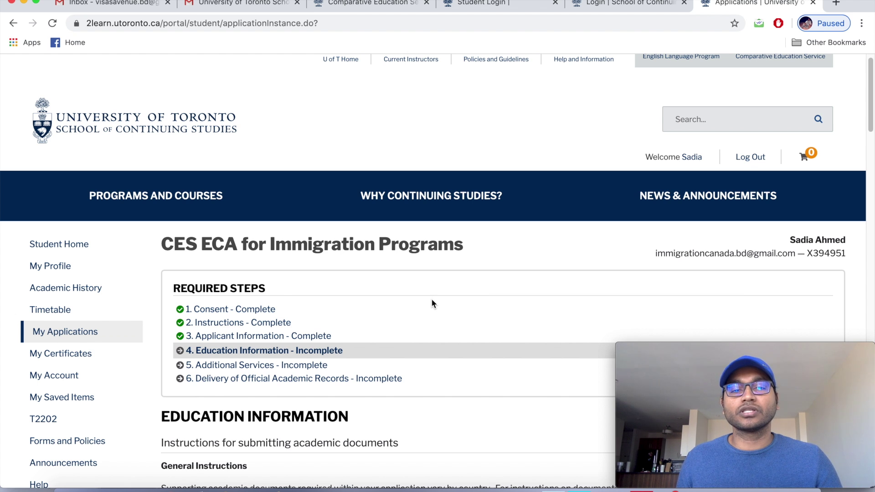
pyautogui.scroll(-1, 432, 301)
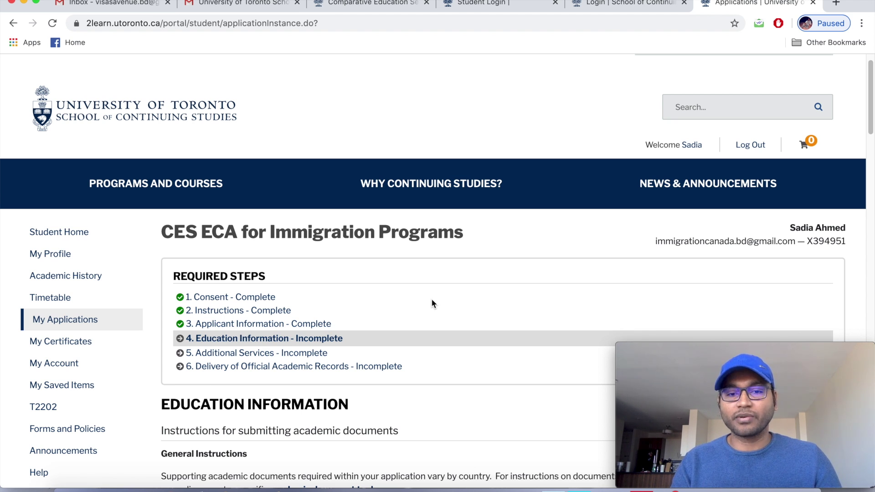
pyautogui.scroll(-1, 433, 304)
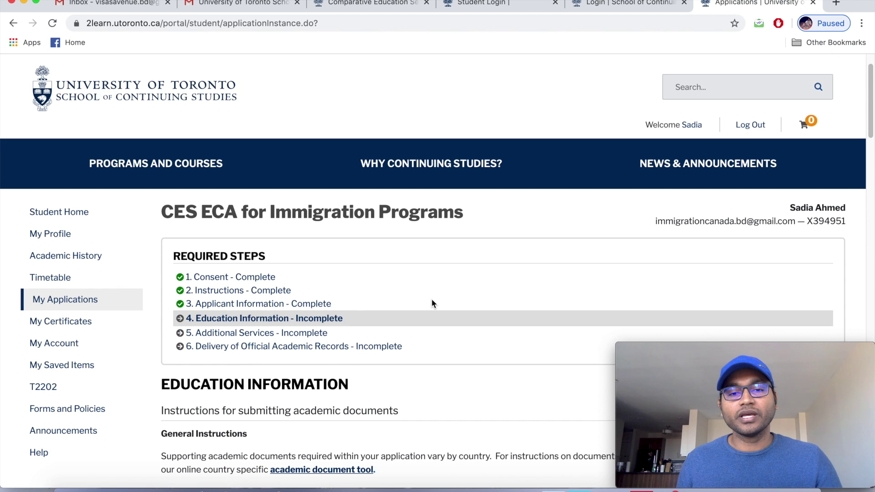
pyautogui.scroll(-1, 433, 302)
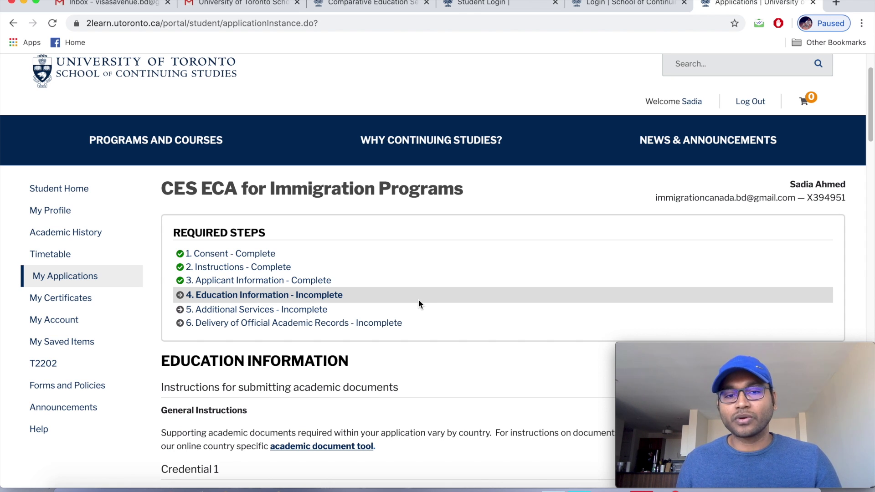
pyautogui.scroll(-2, 420, 299)
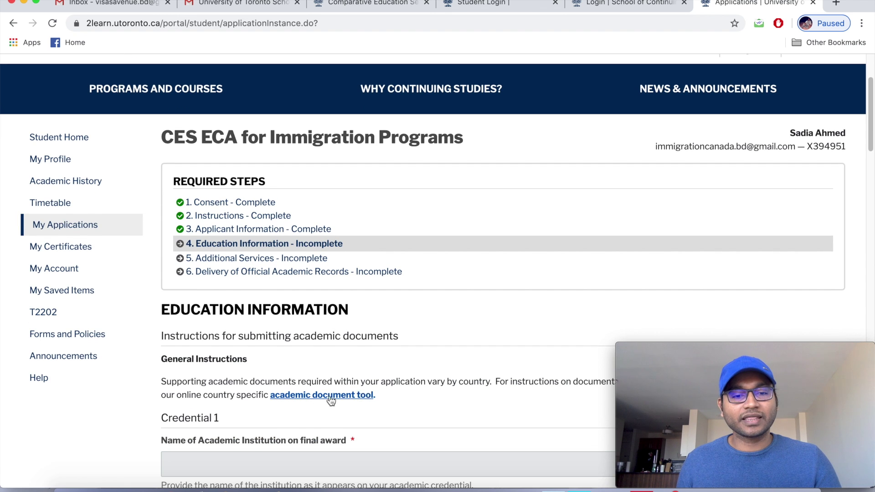
pyautogui.scroll(-5, 375, 404)
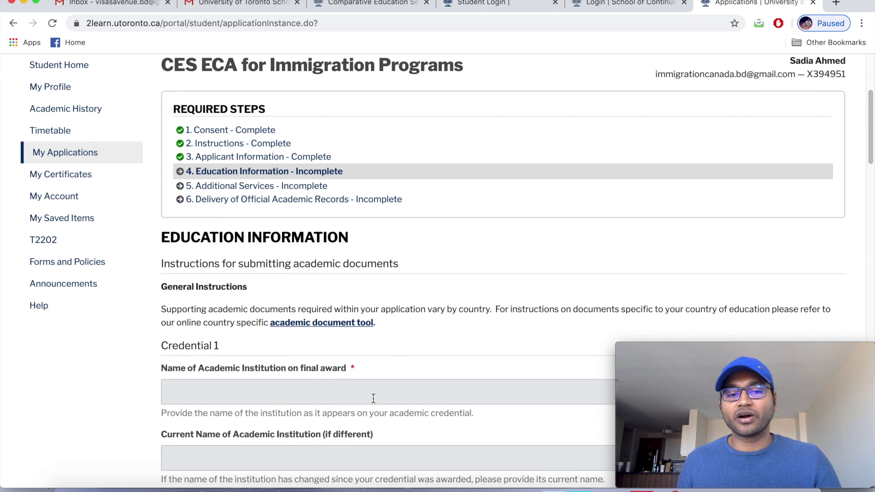
pyautogui.scroll(-3, 373, 399)
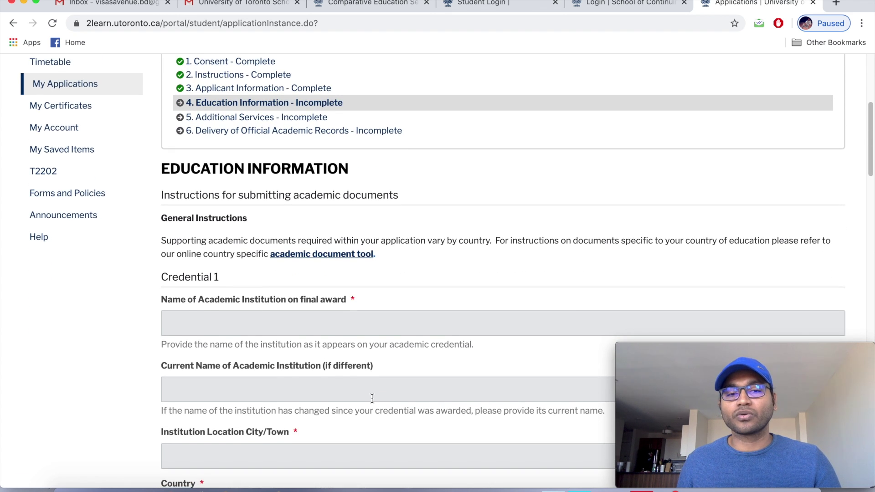
pyautogui.scroll(-1, 371, 400)
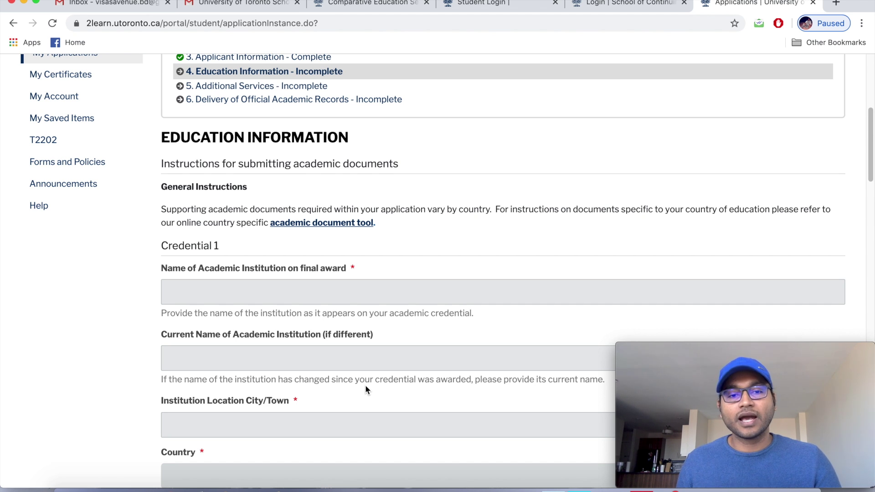
pyautogui.scroll(-2, 365, 388)
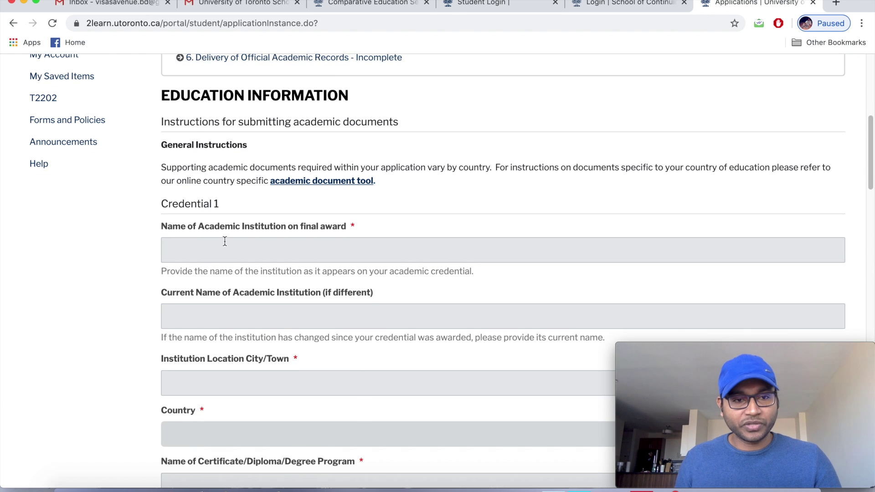
# Set the academic institution name to National University.
pyautogui.click(224, 246)
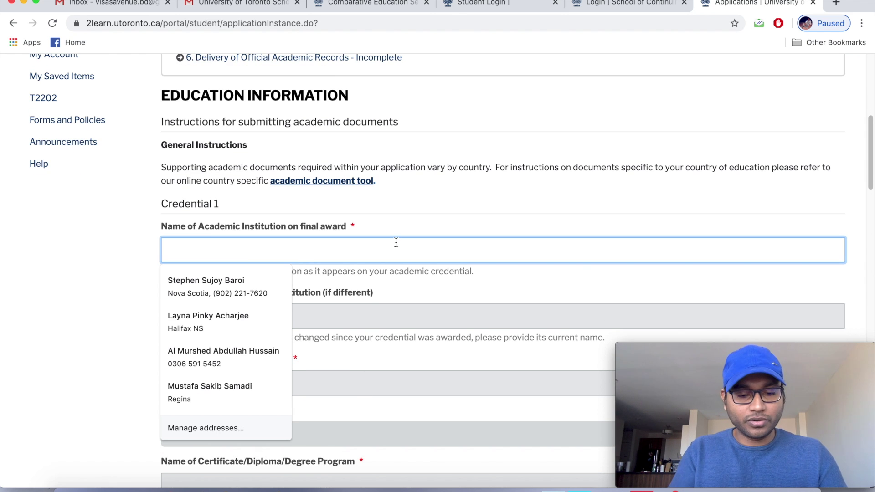
pyautogui.write('Nati')
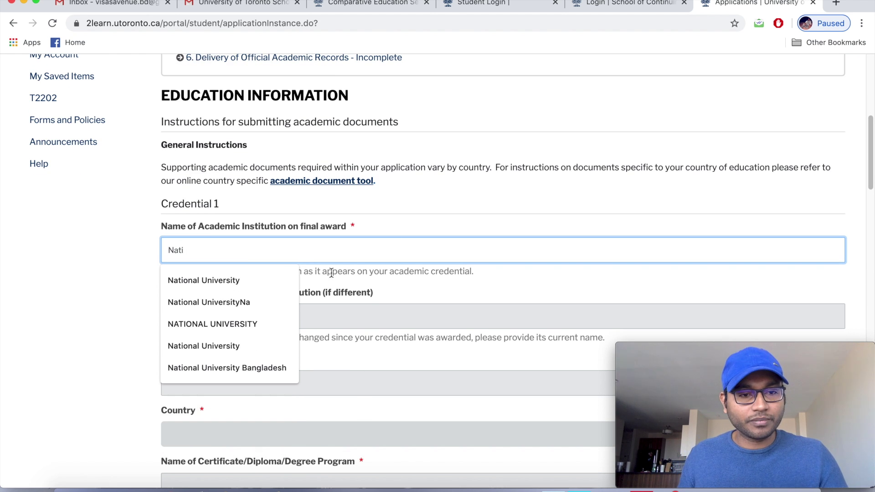
pyautogui.click(242, 281)
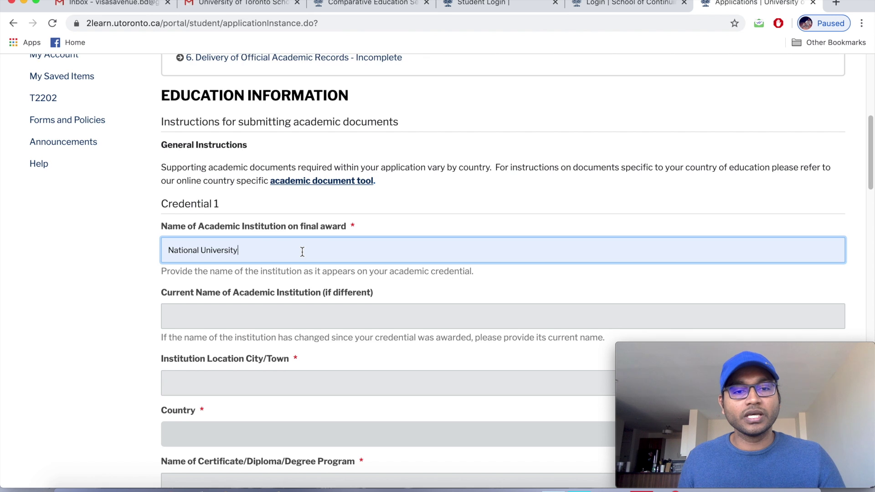
# Enter the institution's city as Gazipur and country as Bangladesh.
pyautogui.scroll(-2, 302, 252)
pyautogui.scroll(-1, 302, 255)
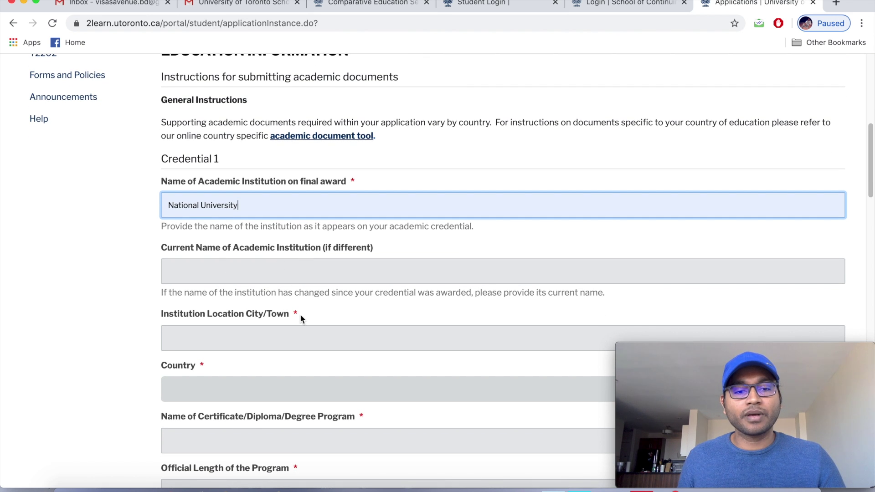
pyautogui.scroll(-1, 299, 315)
pyautogui.scroll(-1, 299, 315)
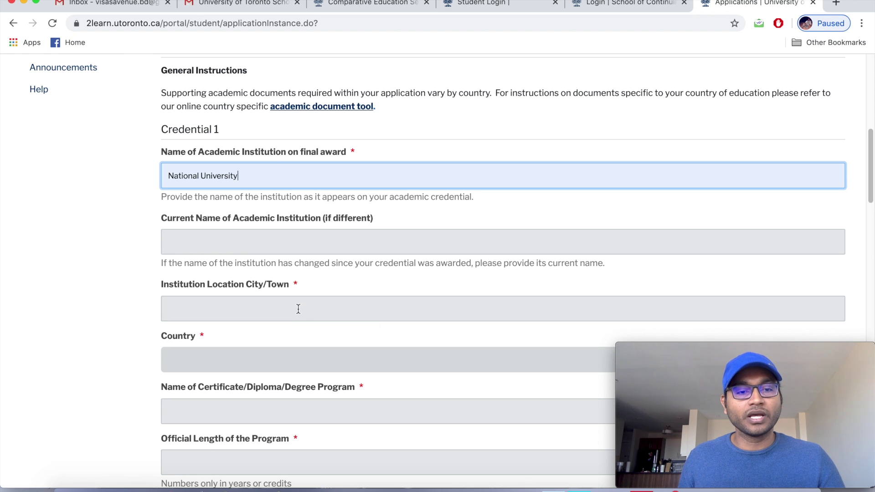
pyautogui.click(298, 309)
pyautogui.write('Gazipur')
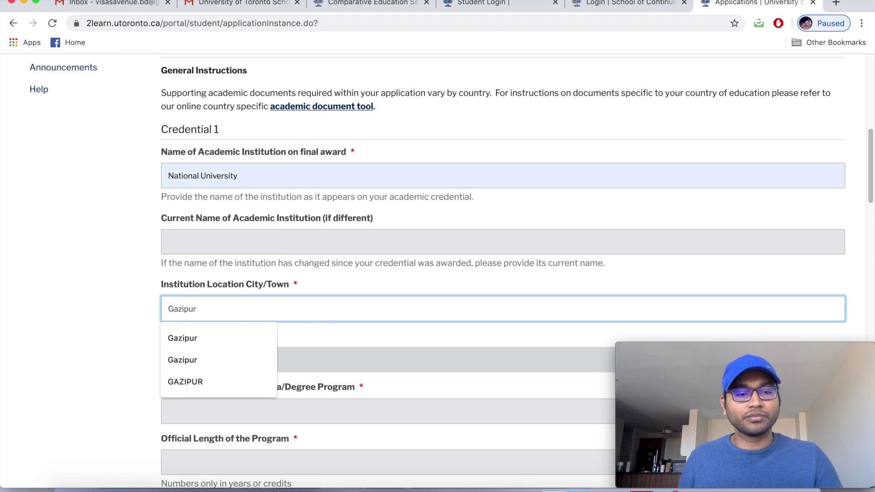
pyautogui.scroll(-3, 332, 315)
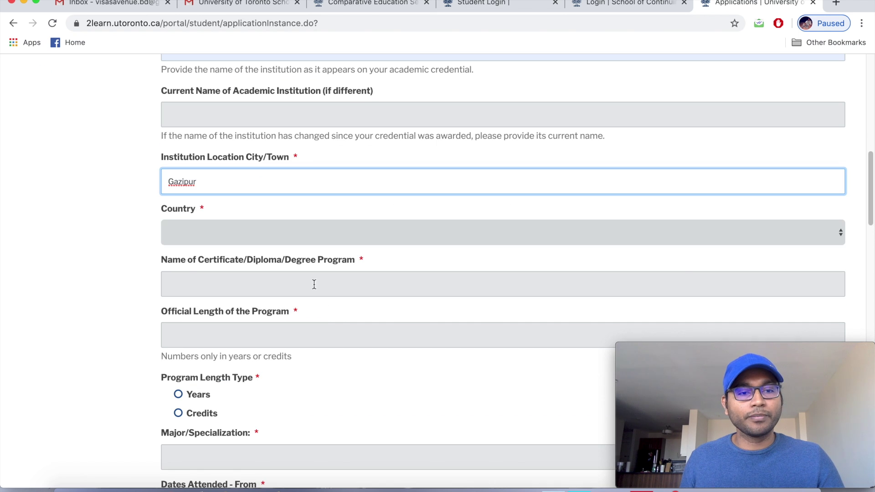
pyautogui.click(275, 235)
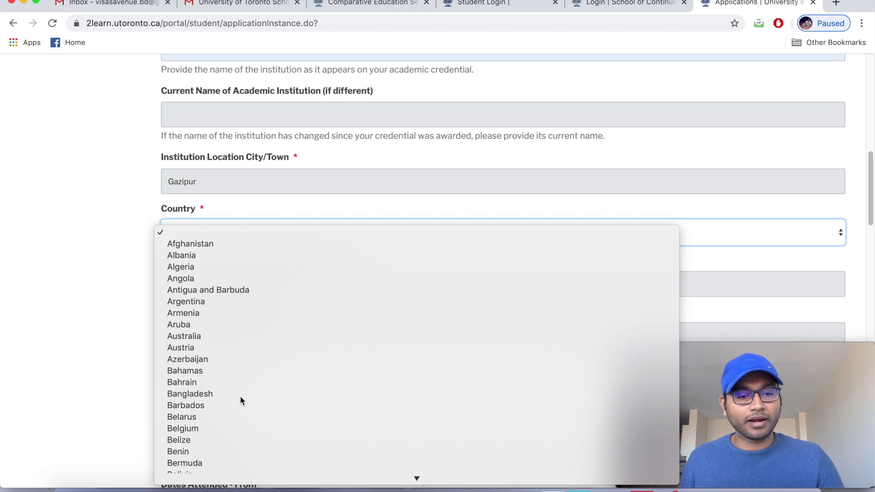
pyautogui.click(240, 392)
pyautogui.scroll(-1, 206, 261)
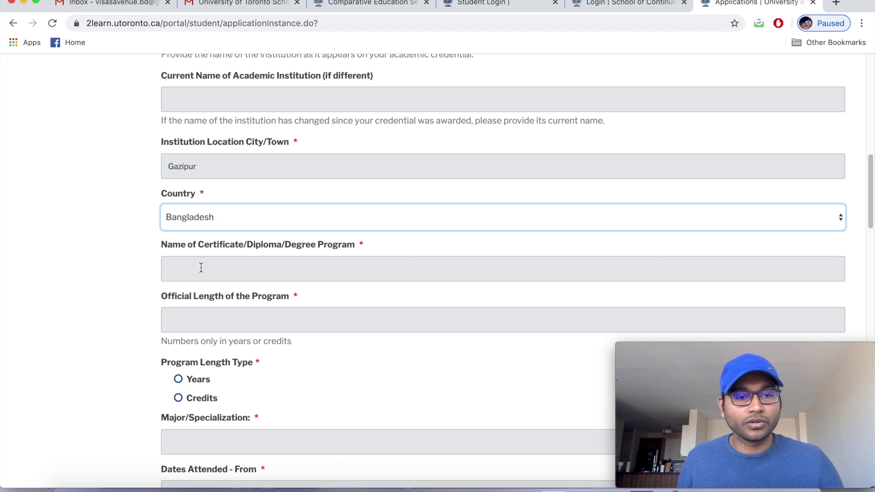
# Set the program name to Bachelor of Business Studies.
pyautogui.click(201, 268)
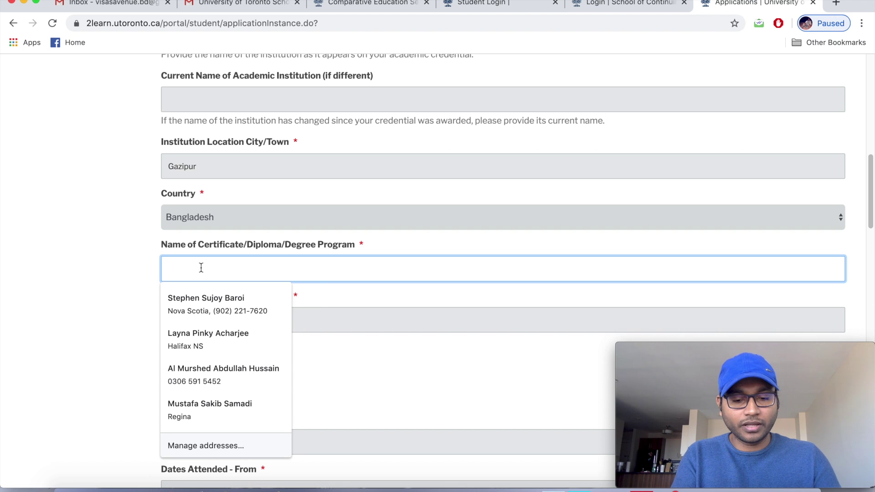
pyautogui.write('Ba')
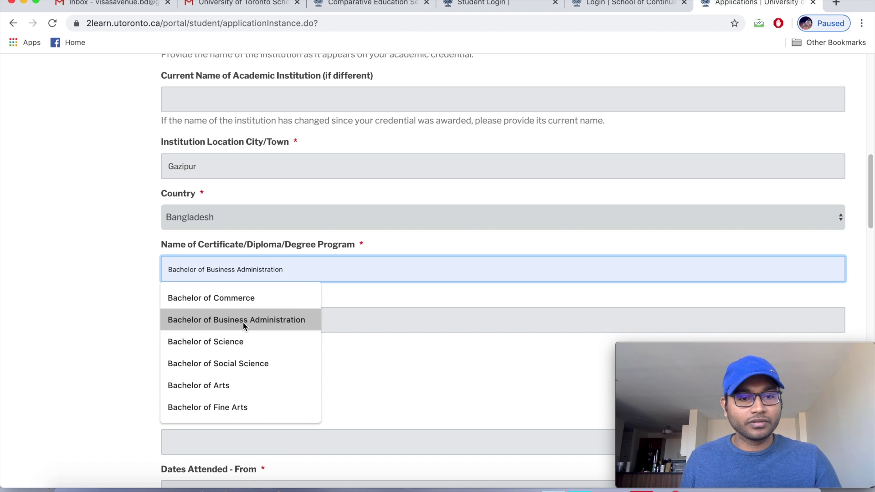
pyautogui.click(243, 320)
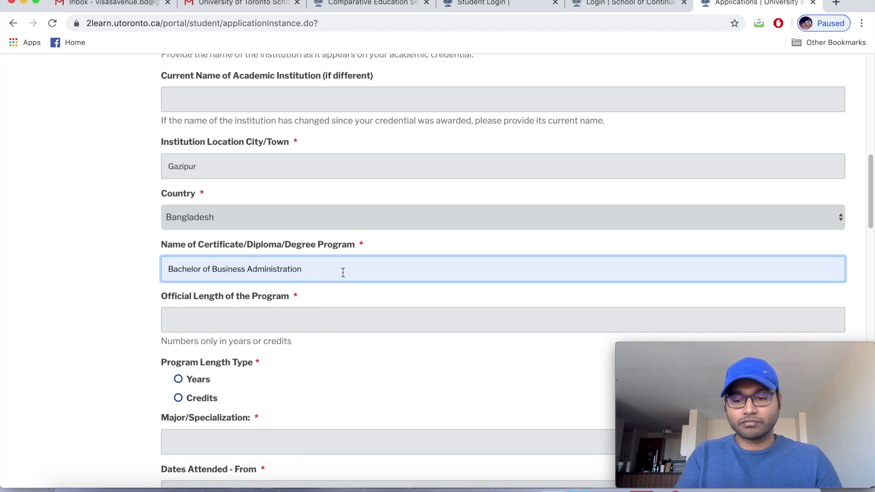
pyautogui.press('BackSpace')
pyautogui.press('BackSpace')
pyautogui.press('BackSpace')
pyautogui.press('BackSpace')
pyautogui.press('BackSpace')
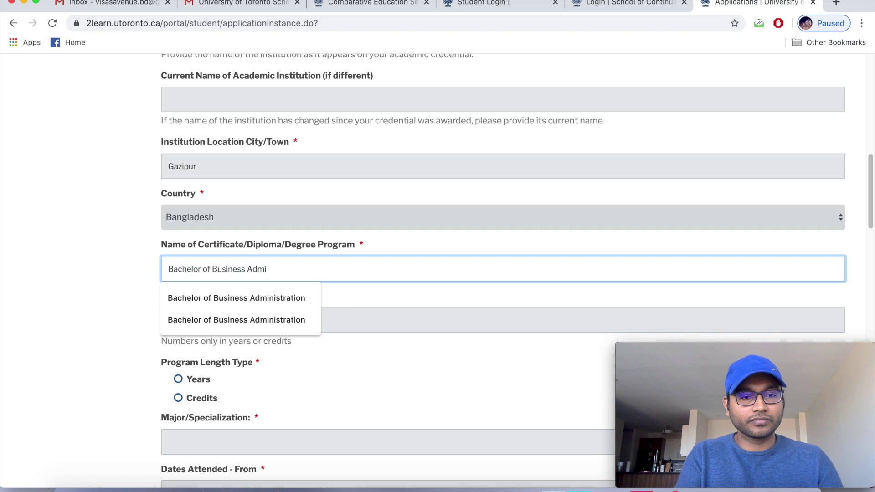
pyautogui.press('BackSpace')
pyautogui.press('BackSpace')
pyautogui.press('BackSpace')
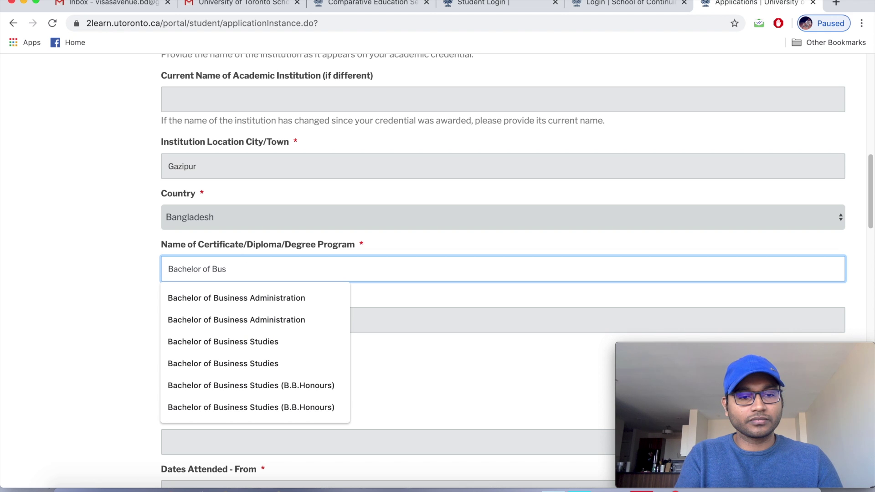
pyautogui.click(307, 364)
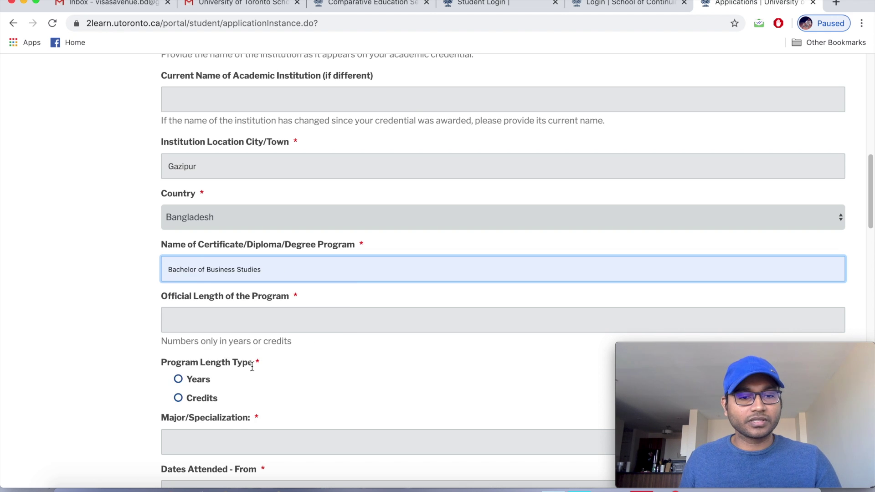
# Set the program length to 4 Years.
pyautogui.click(258, 318)
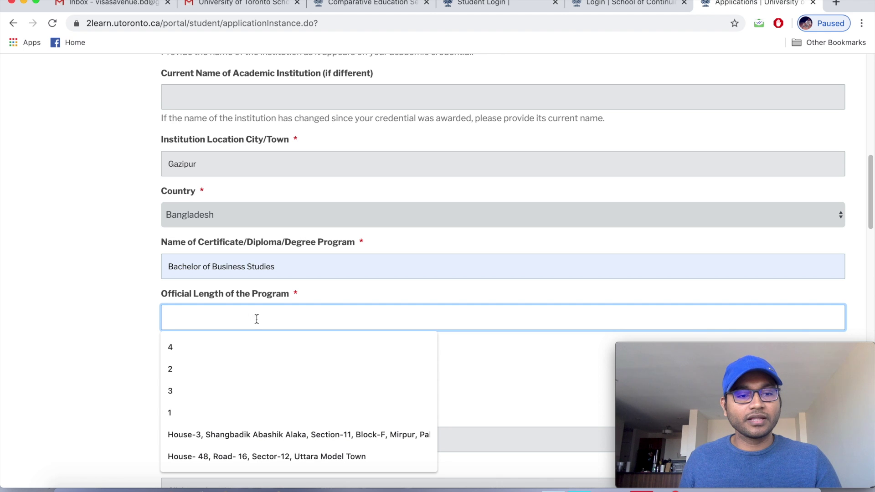
pyautogui.click(193, 347)
pyautogui.scroll(-1, 258, 314)
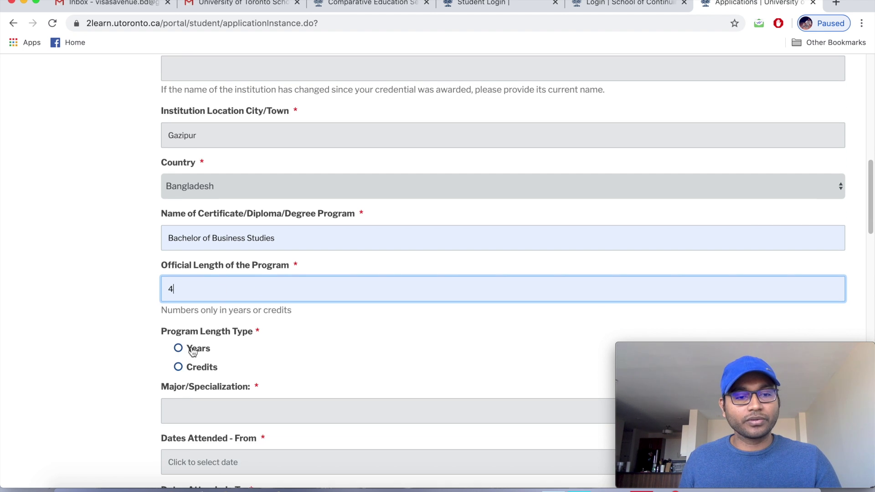
pyautogui.click(178, 349)
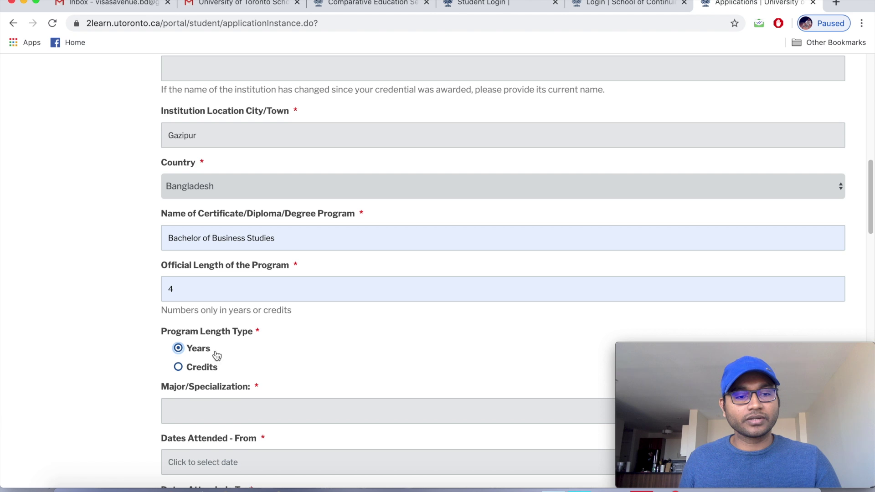
# Choose Accounting as the major.
pyautogui.scroll(-2, 321, 365)
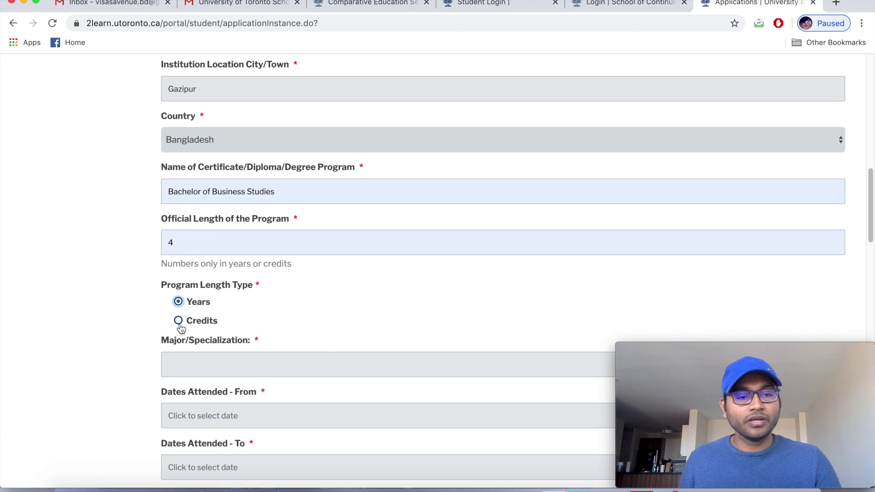
pyautogui.scroll(-1, 267, 313)
pyautogui.scroll(-3, 268, 313)
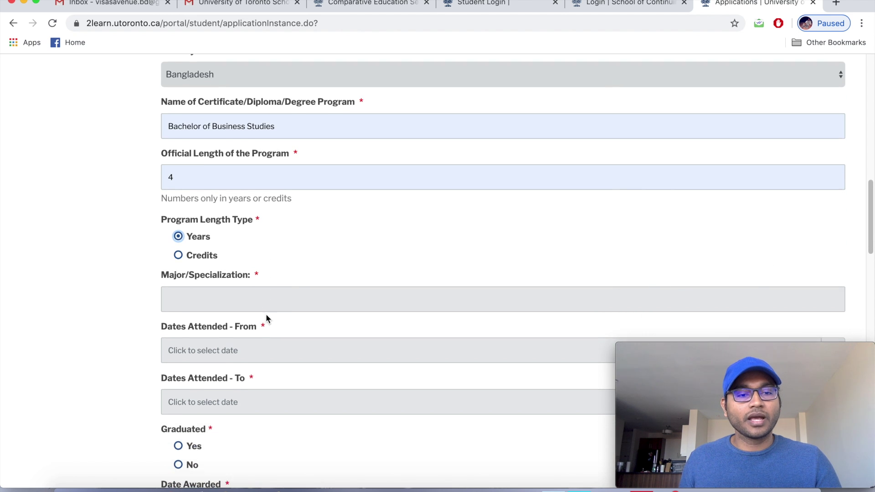
pyautogui.click(262, 289)
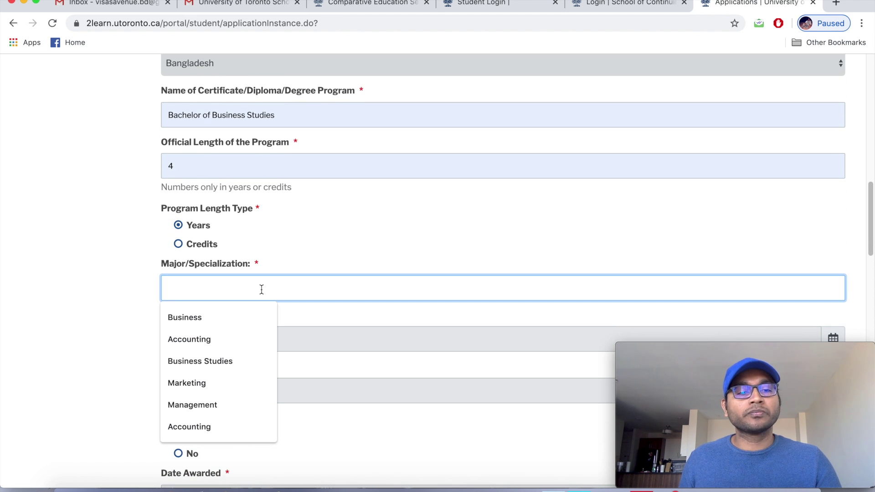
pyautogui.click(215, 340)
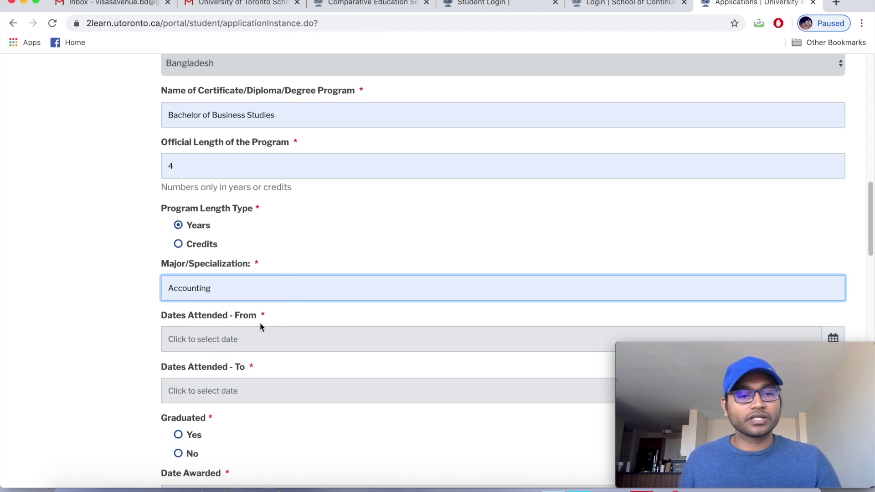
pyautogui.scroll(-1, 293, 322)
# Set Dates Attended From to Jan/01/2006 using the calendar picker.
pyautogui.scroll(-1, 294, 321)
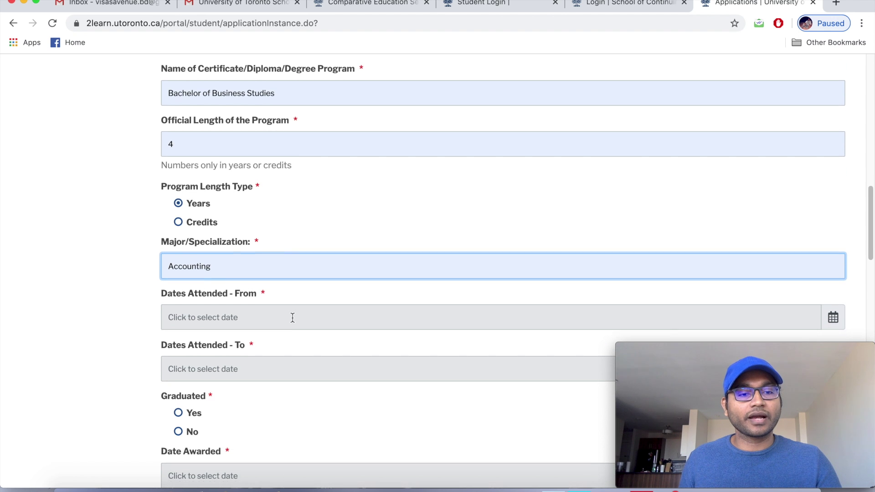
pyautogui.scroll(-1, 293, 319)
pyautogui.scroll(-3, 292, 318)
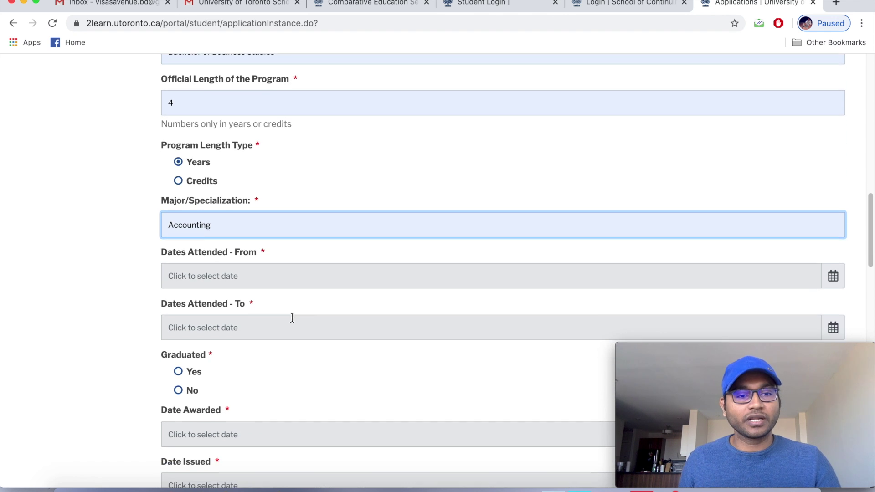
pyautogui.scroll(-3, 291, 317)
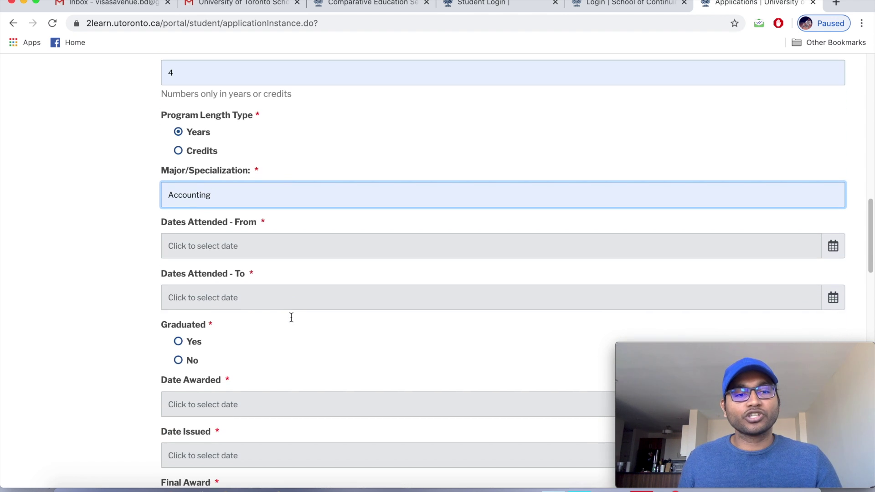
pyautogui.scroll(-4, 291, 318)
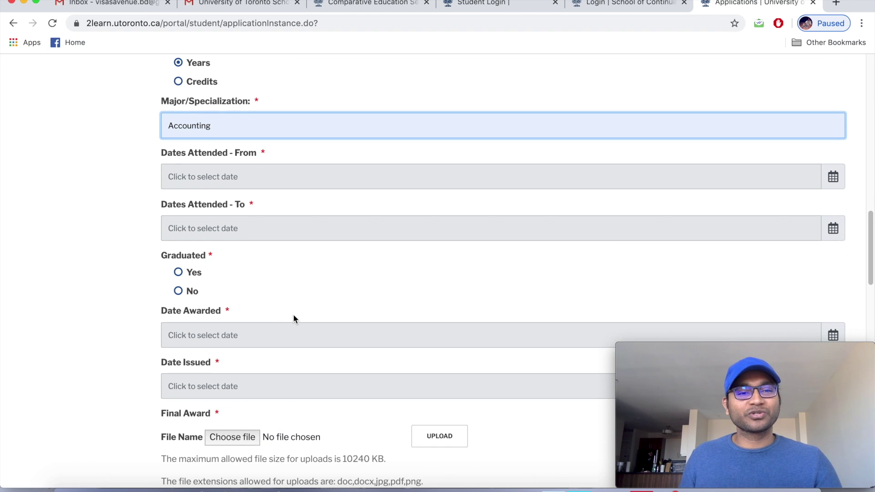
pyautogui.scroll(-1, 292, 315)
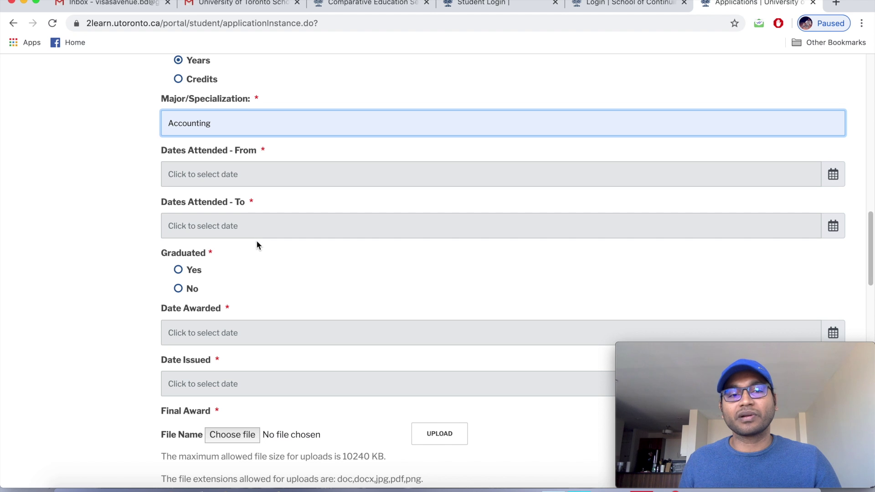
pyautogui.scroll(-1, 266, 259)
pyautogui.click(833, 170)
pyautogui.click(227, 195)
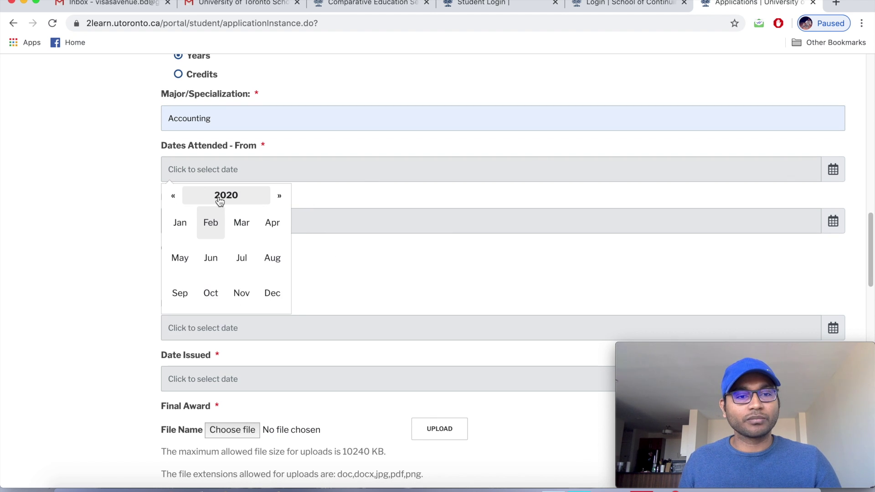
pyautogui.click(226, 196)
pyautogui.click(173, 196)
pyautogui.click(173, 196)
pyautogui.click(174, 196)
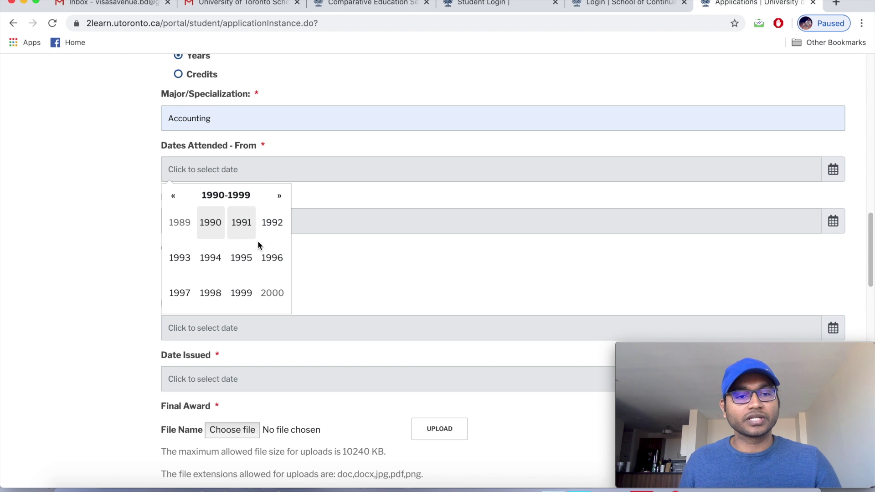
pyautogui.click(279, 197)
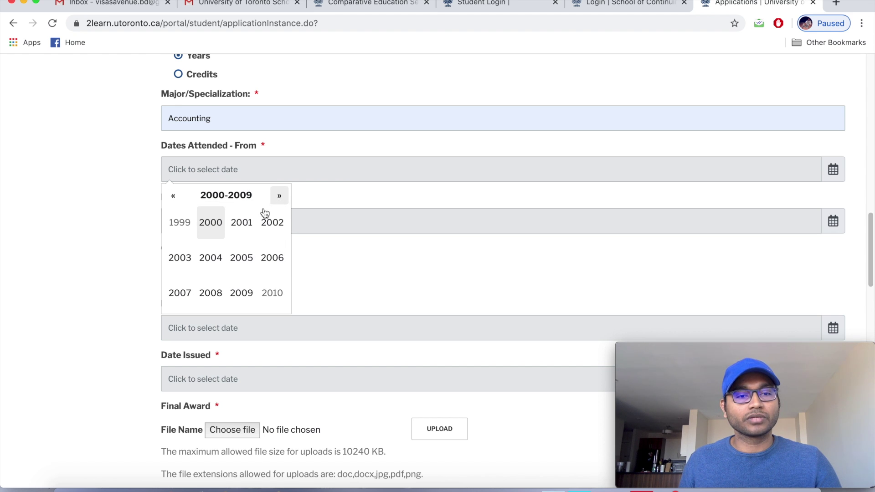
pyautogui.click(273, 260)
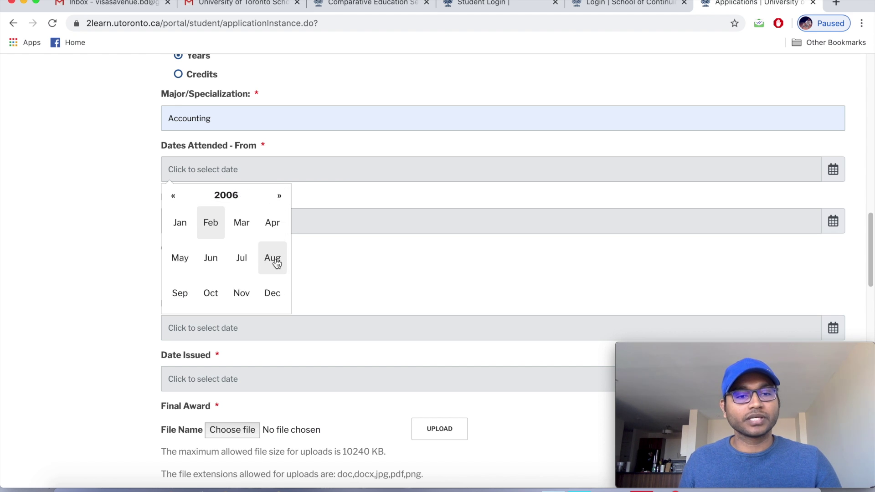
pyautogui.click(184, 224)
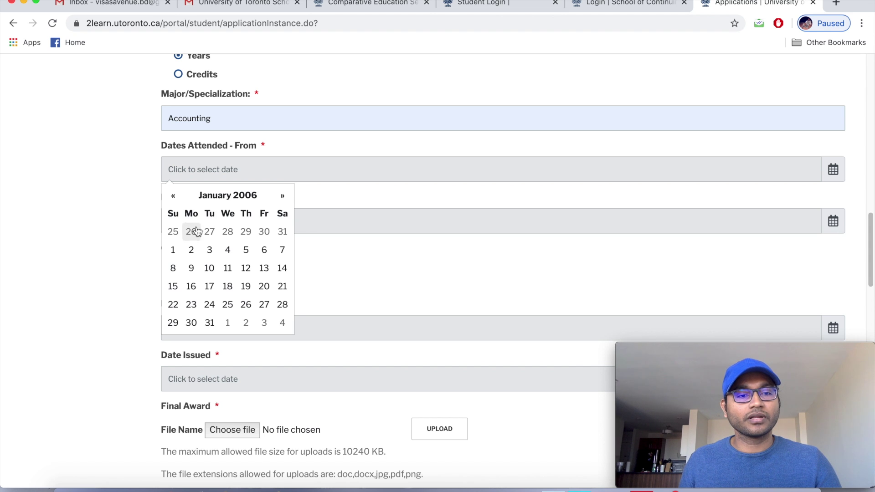
pyautogui.click(177, 250)
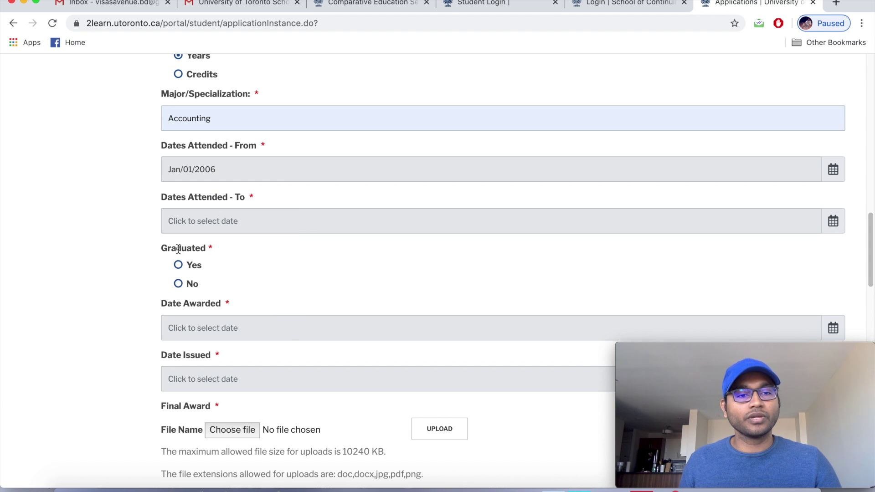
# Set Dates Attended To to Oct/29/2010 using the calendar picker.
pyautogui.click(834, 222)
pyautogui.click(244, 71)
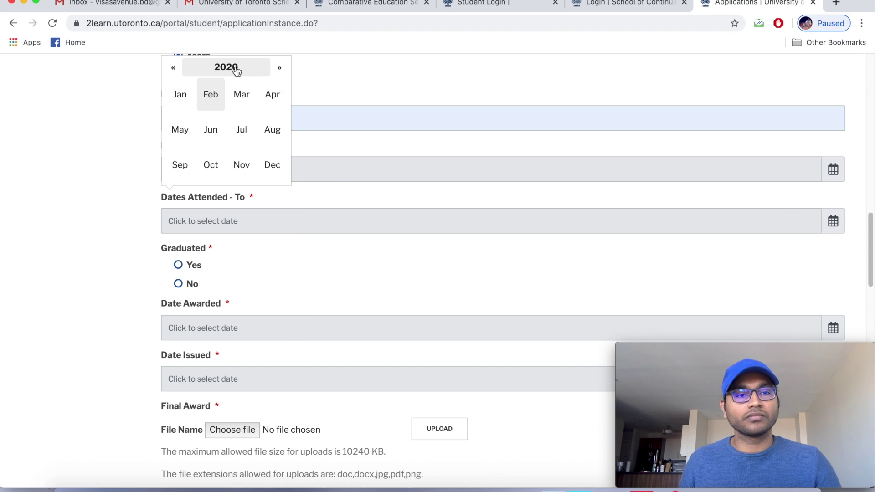
pyautogui.click(236, 69)
pyautogui.click(173, 68)
pyautogui.click(223, 104)
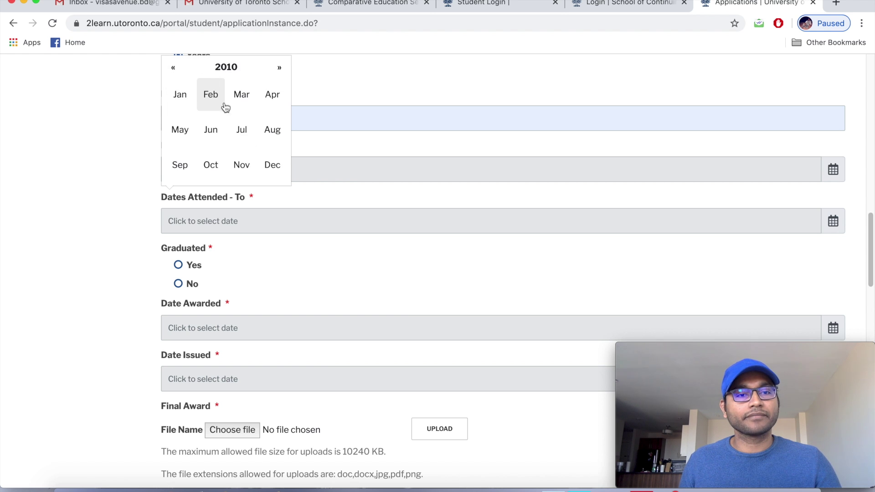
pyautogui.click(211, 165)
pyautogui.click(265, 177)
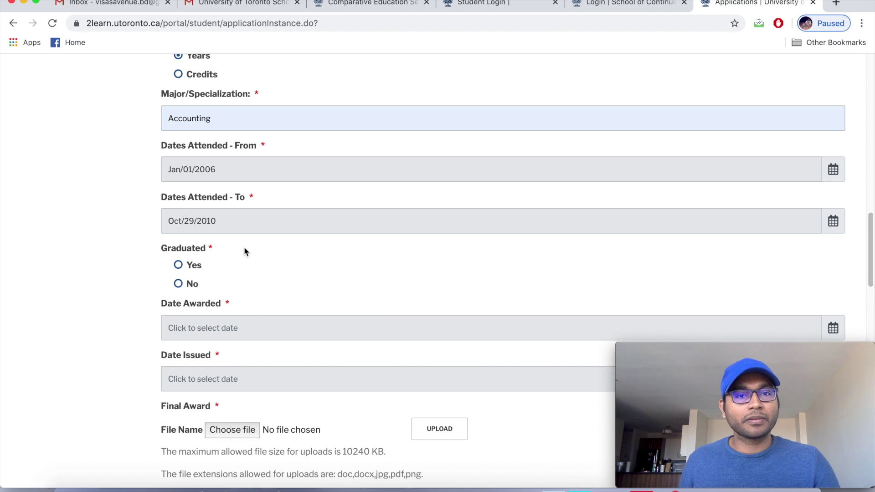
# Answer Yes to Graduated, then briefly check the start date in its calendar.
pyautogui.scroll(-2, 242, 247)
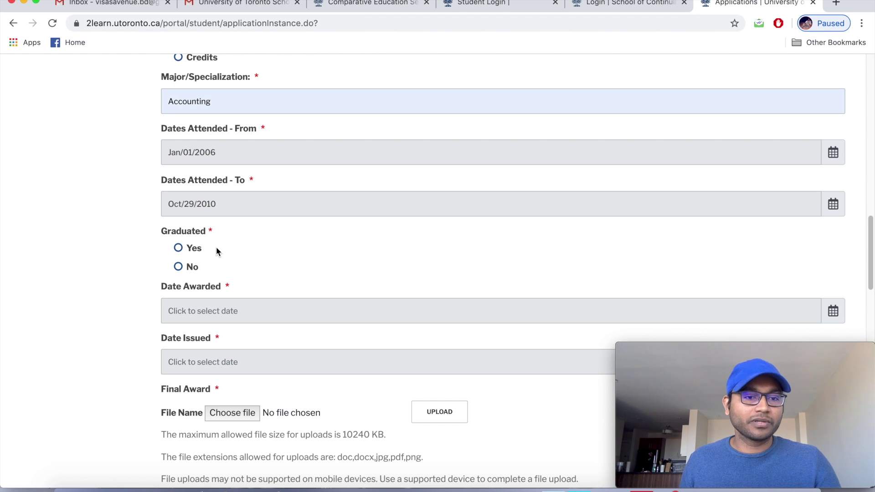
pyautogui.click(182, 248)
pyautogui.scroll(-3, 269, 264)
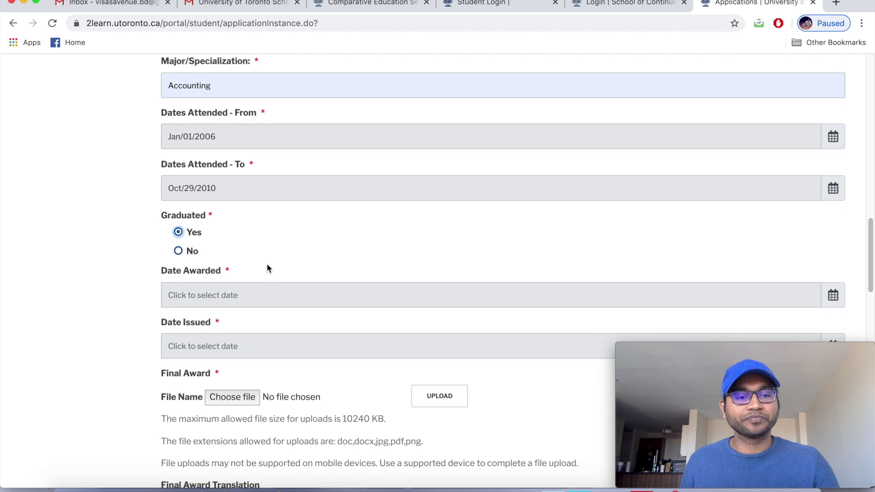
pyautogui.scroll(-1, 291, 260)
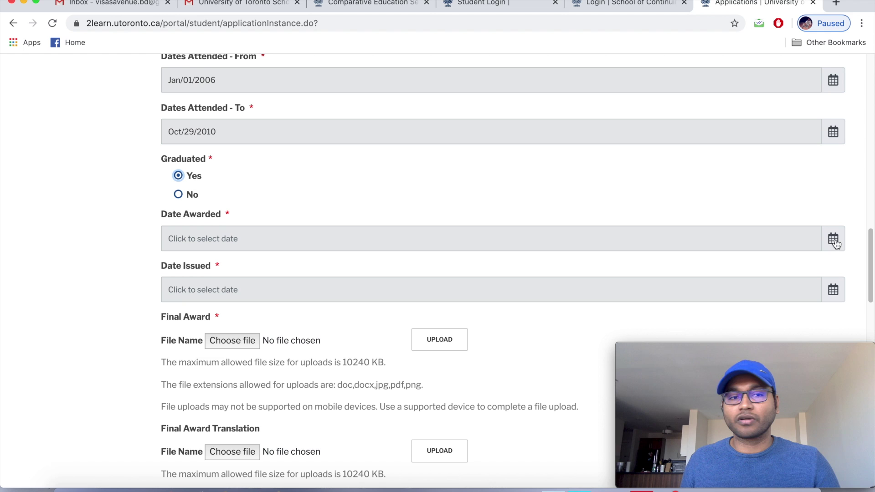
pyautogui.scroll(1, 560, 188)
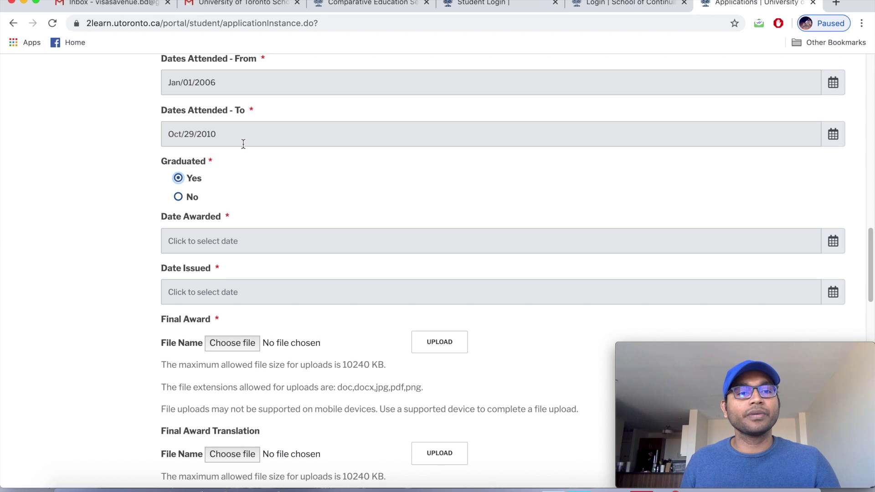
pyautogui.click(221, 81)
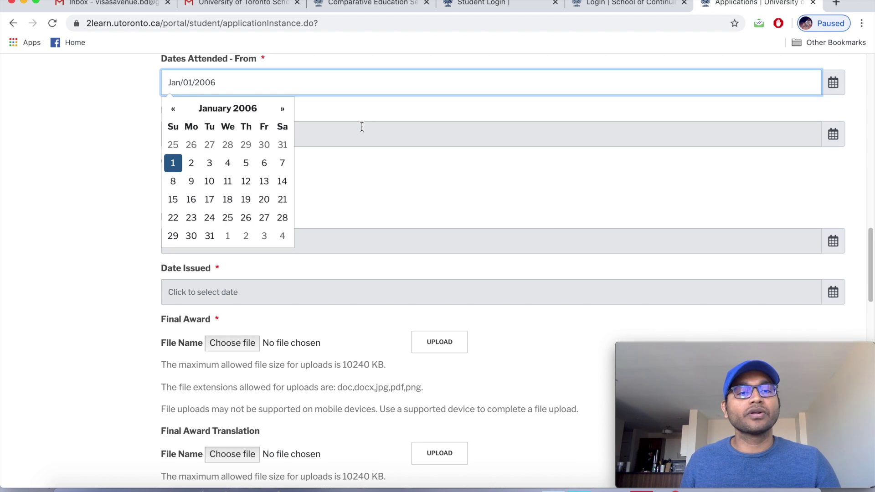
pyautogui.click(366, 109)
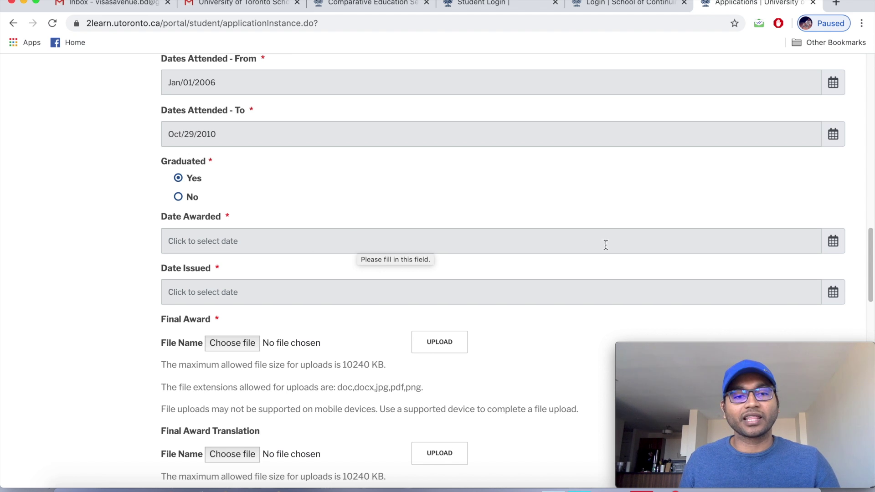
# Set Date Awarded to Jan/03/2011 via its calendar.
pyautogui.click(834, 245)
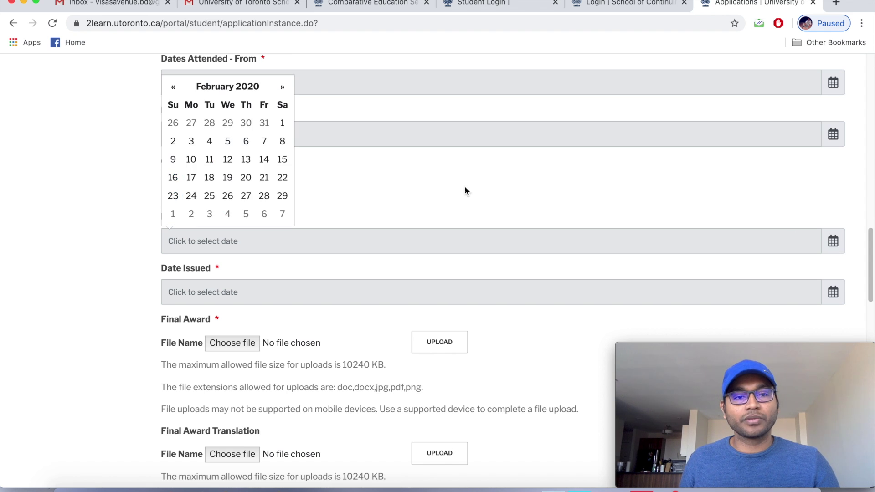
pyautogui.click(226, 87)
pyautogui.click(175, 89)
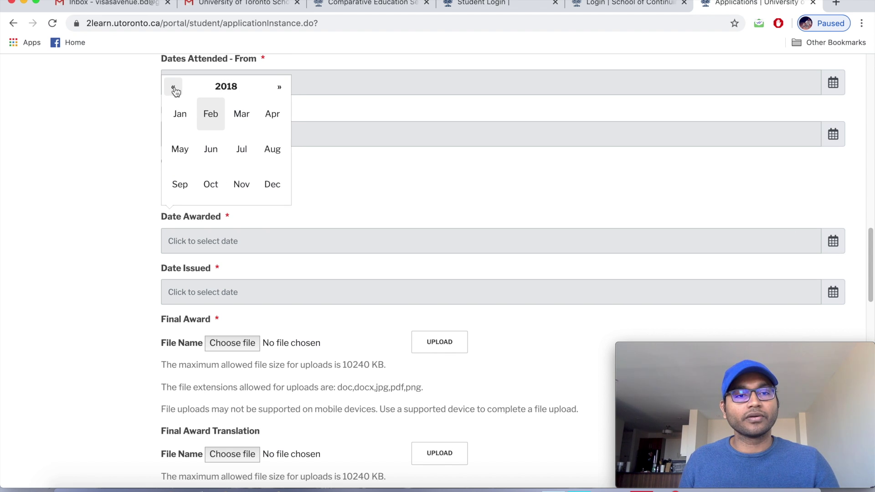
pyautogui.click(175, 89)
pyautogui.click(215, 86)
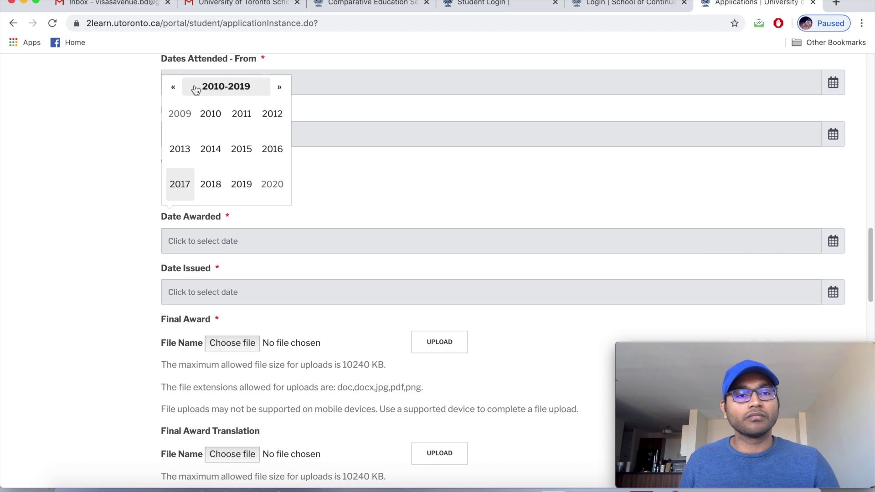
pyautogui.click(241, 114)
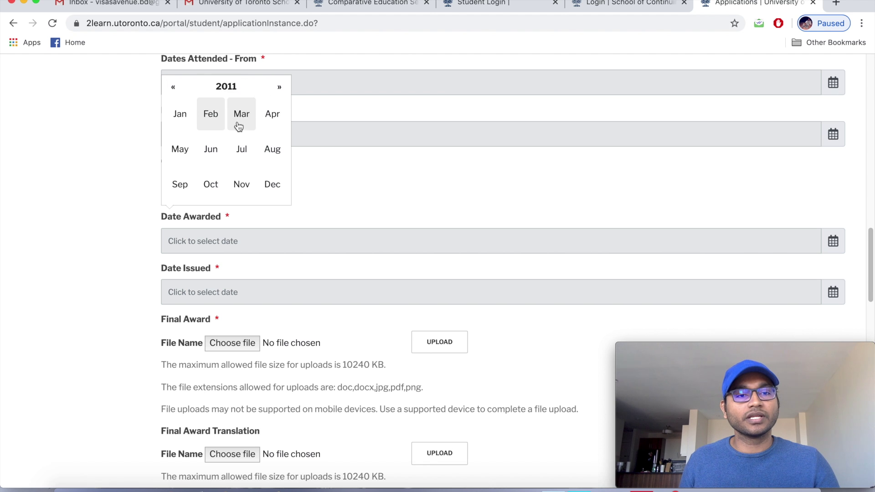
pyautogui.click(180, 117)
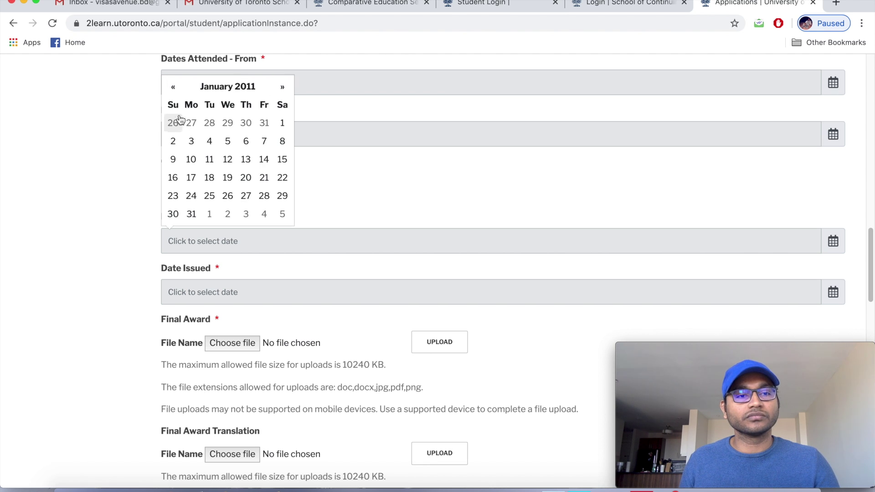
pyautogui.click(192, 142)
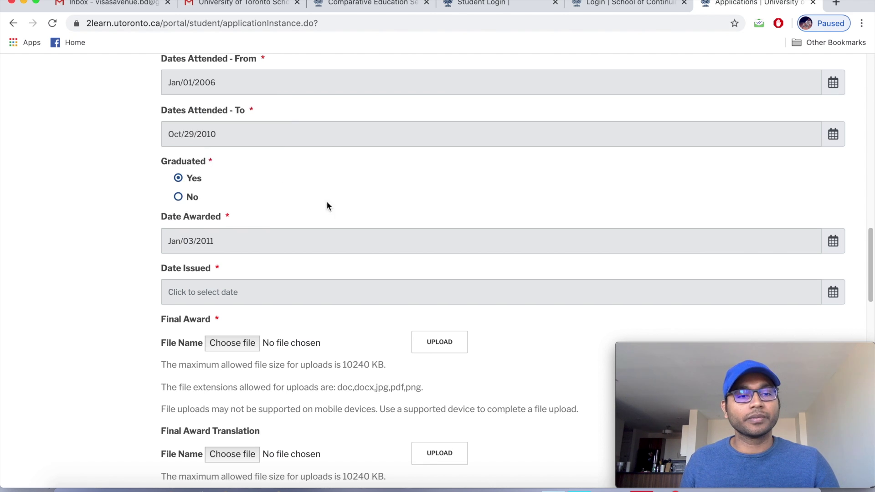
# Pick a Date Issued, mistakenly landing on Jan/26/2010.
pyautogui.click(839, 297)
pyautogui.click(227, 138)
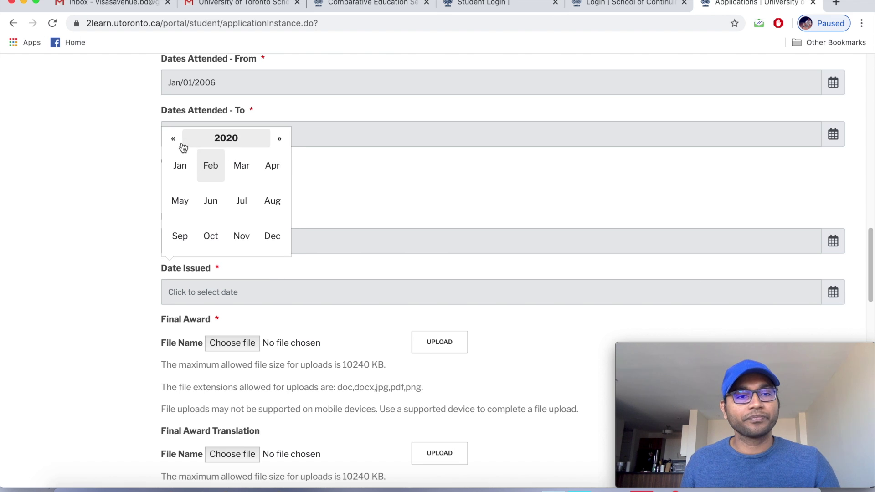
pyautogui.click(174, 141)
pyautogui.click(226, 138)
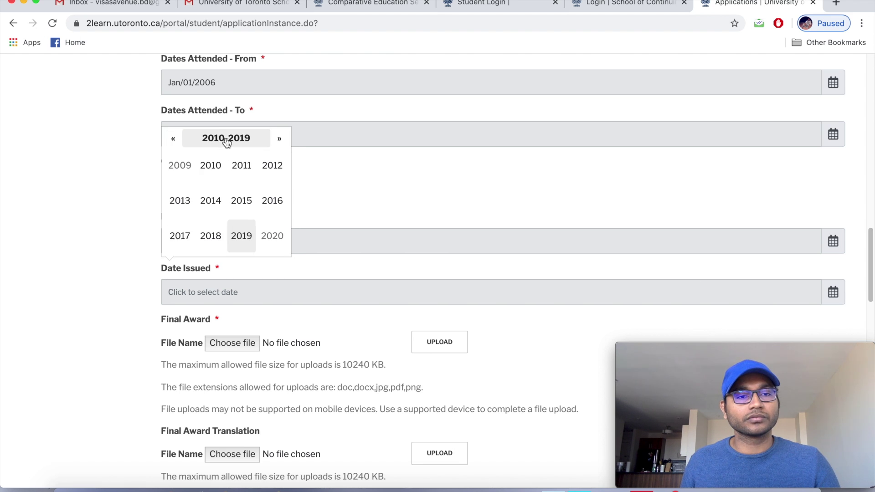
pyautogui.click(210, 165)
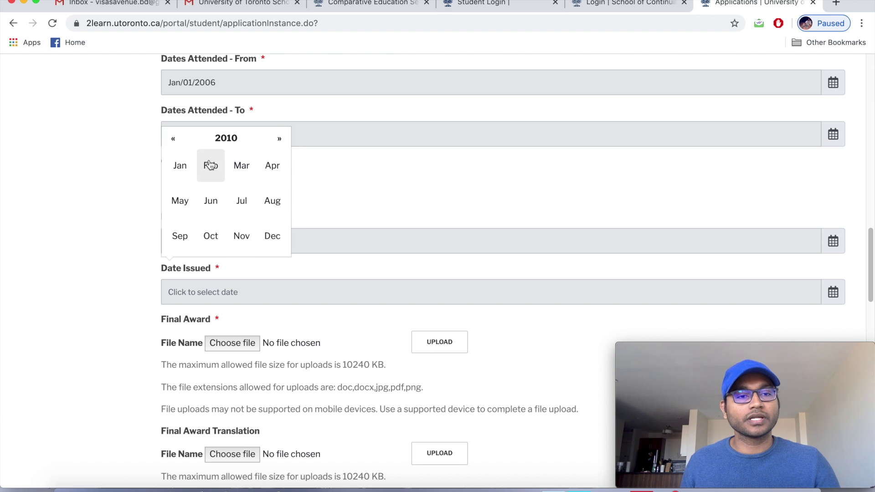
pyautogui.click(180, 170)
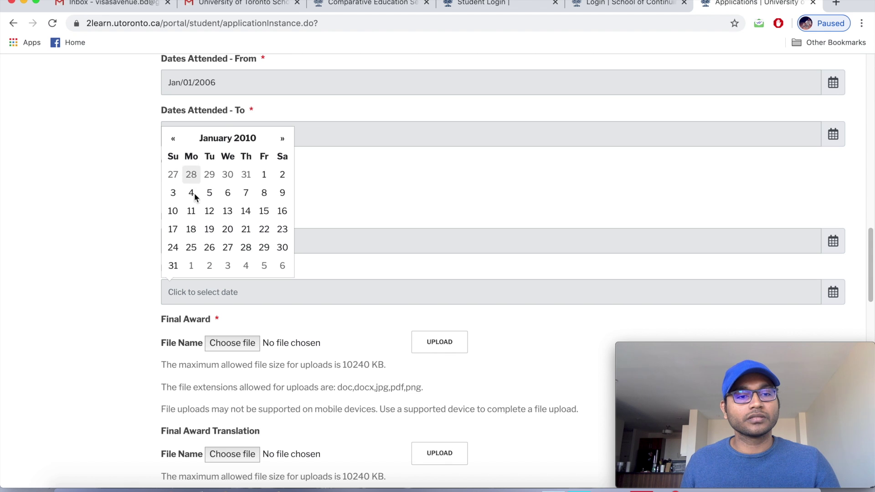
pyautogui.click(210, 247)
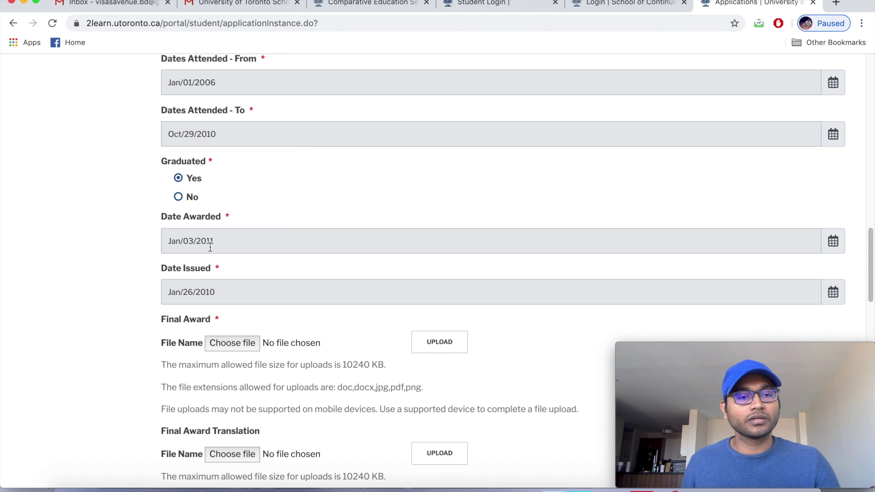
# Correct Date Issued to Jan/03/2011 via its calendar.
pyautogui.click(833, 292)
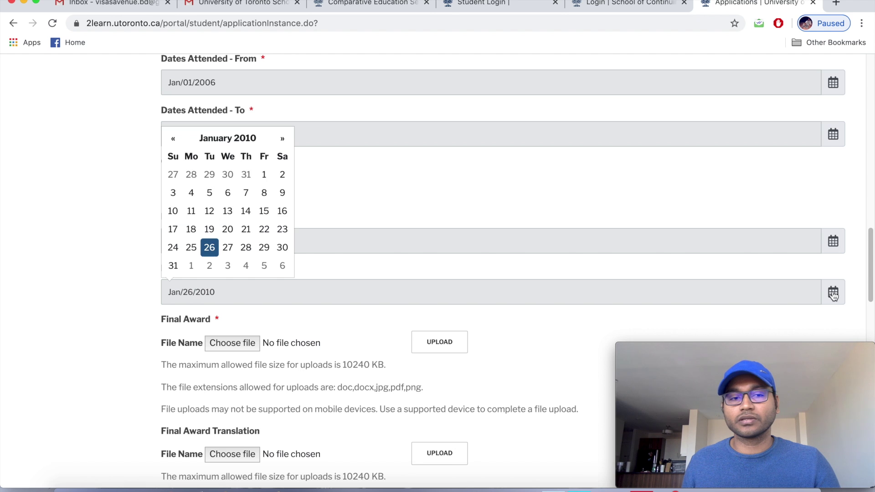
pyautogui.click(409, 214)
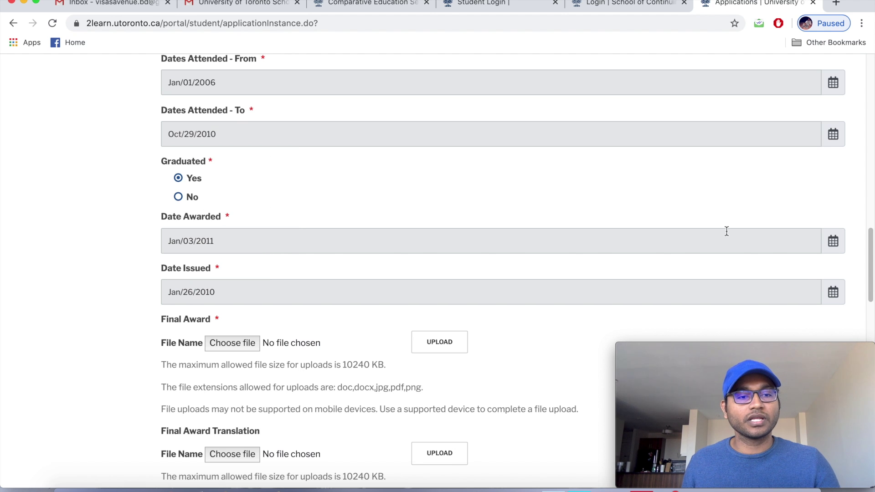
pyautogui.click(835, 295)
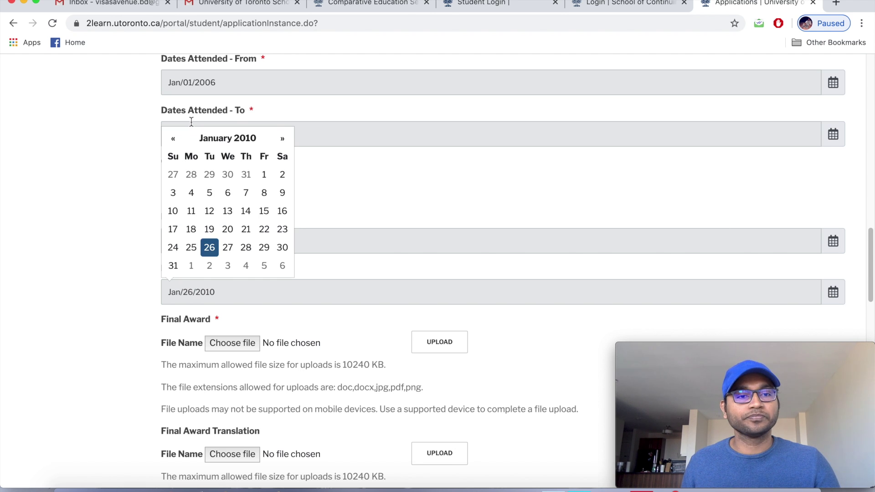
pyautogui.click(209, 139)
pyautogui.click(225, 139)
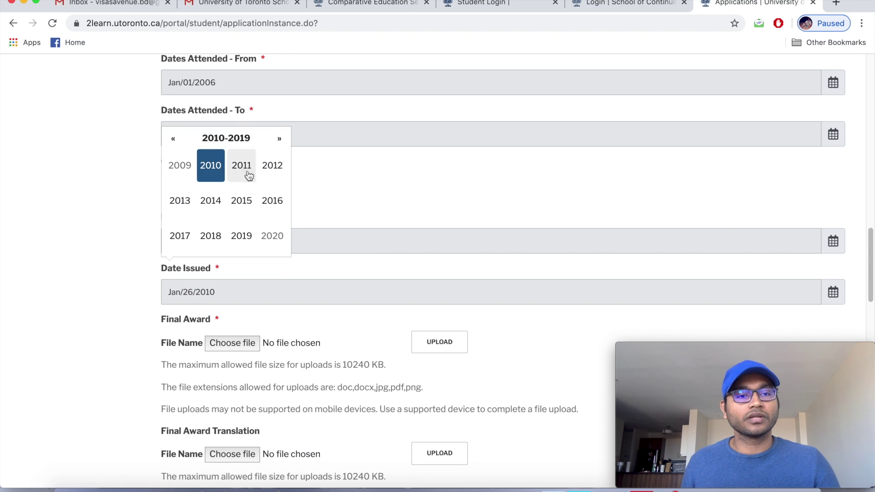
pyautogui.click(209, 170)
pyautogui.click(184, 177)
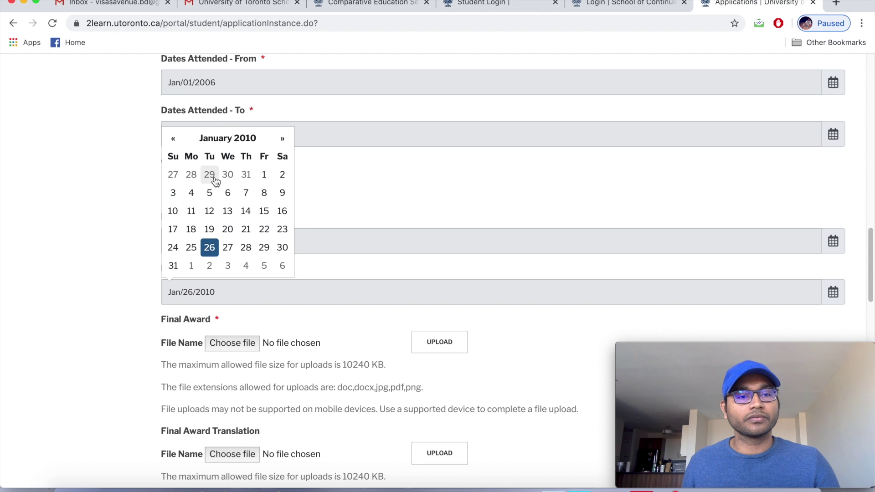
pyautogui.click(173, 192)
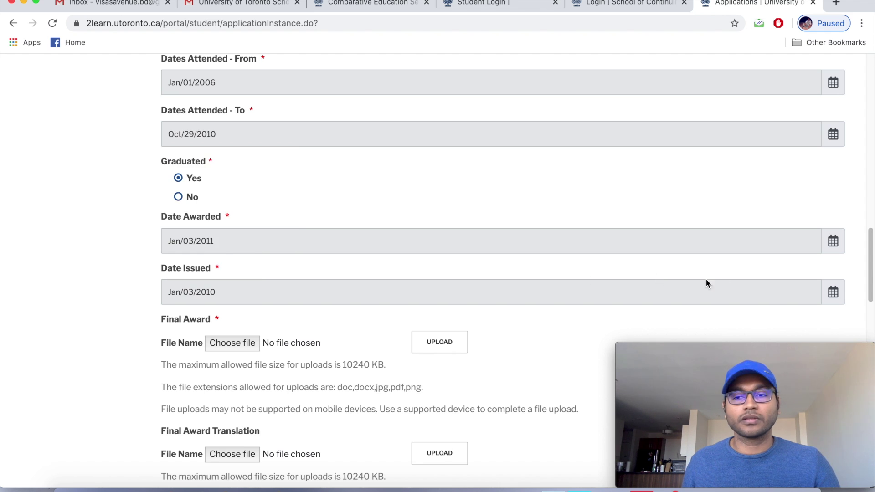
pyautogui.click(832, 294)
pyautogui.click(208, 138)
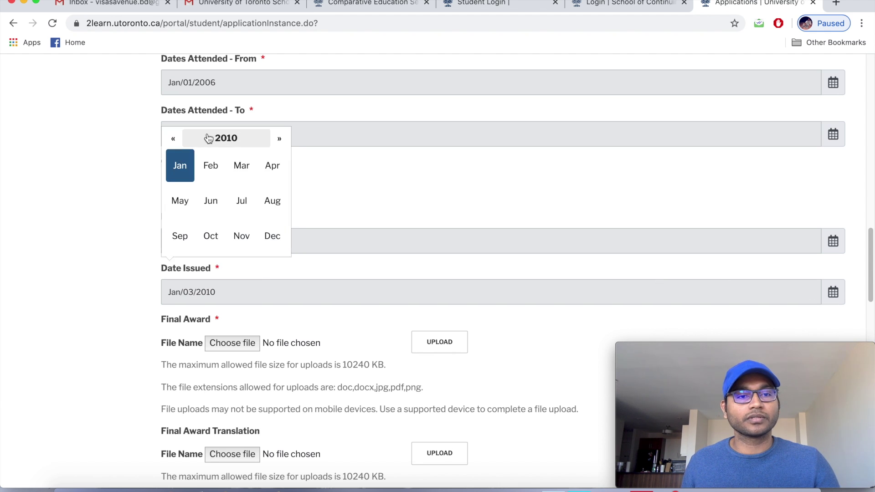
pyautogui.click(280, 139)
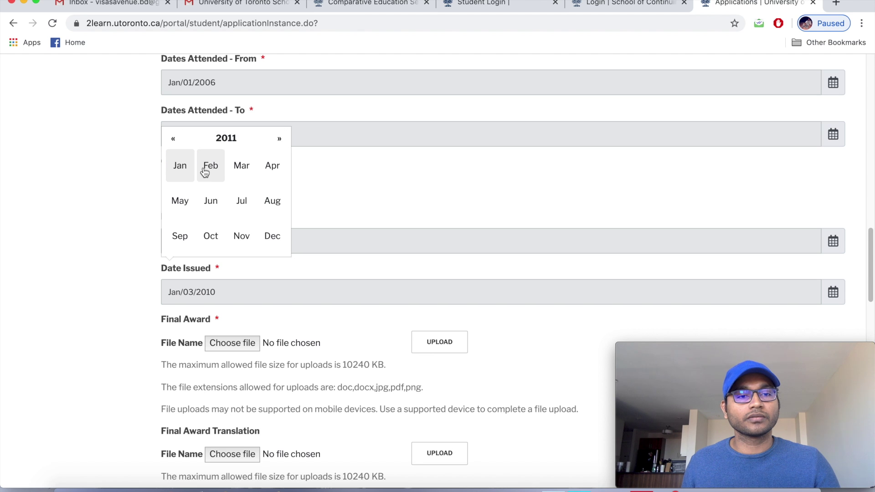
pyautogui.click(180, 167)
pyautogui.click(192, 194)
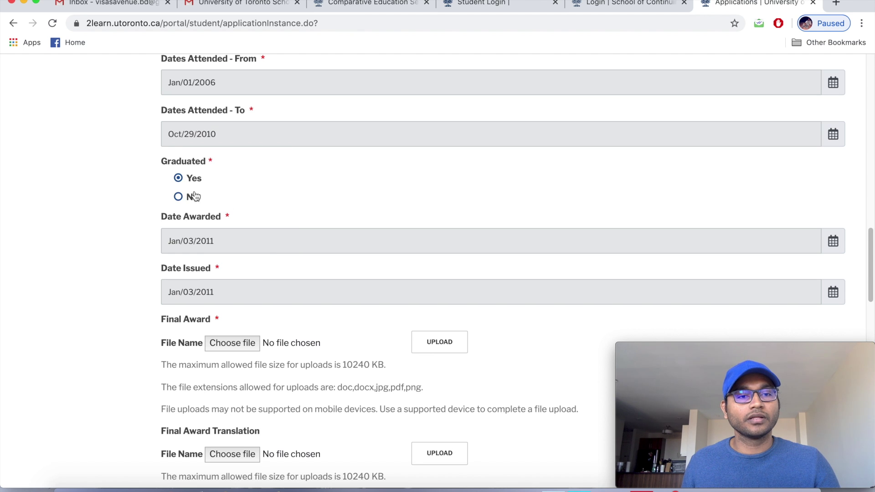
# Scroll the Education Information form down to the Final Award file upload.
pyautogui.scroll(-2, 318, 218)
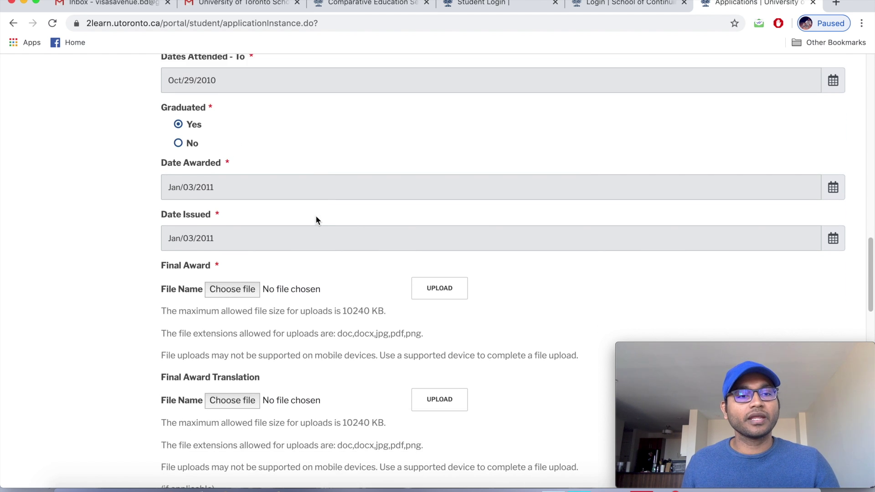
pyautogui.scroll(-1, 318, 220)
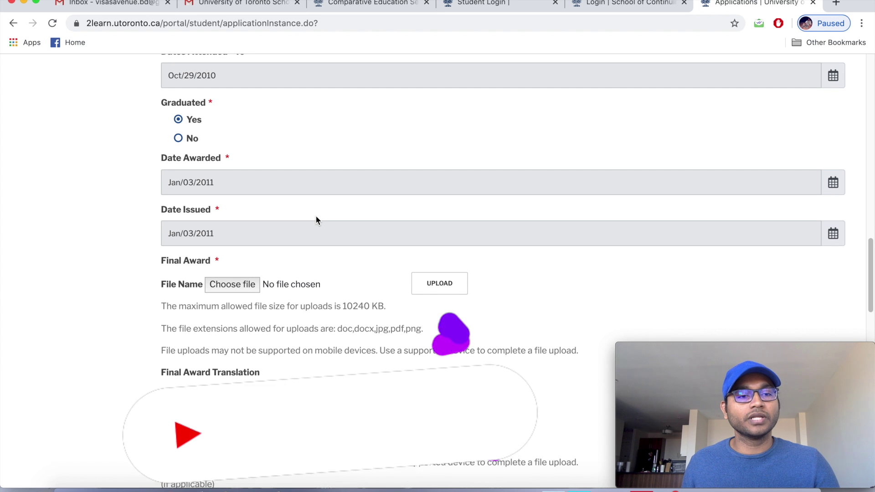
pyautogui.scroll(-1, 316, 217)
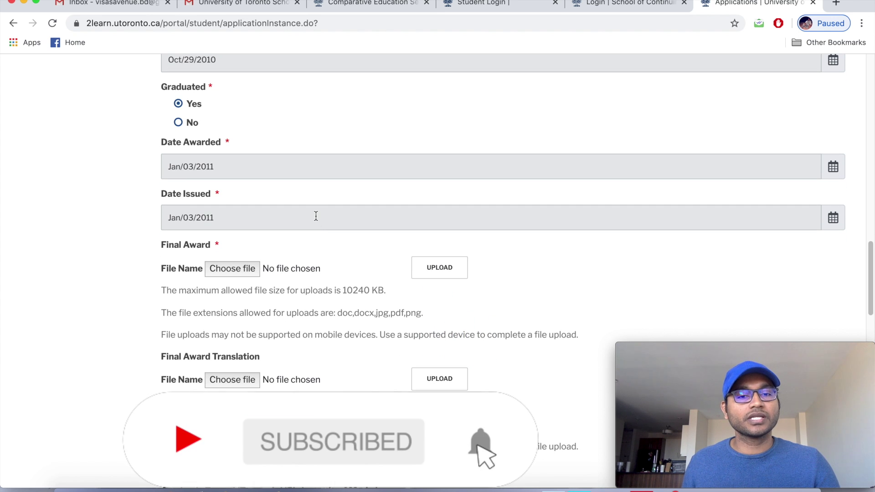
pyautogui.scroll(-2, 316, 216)
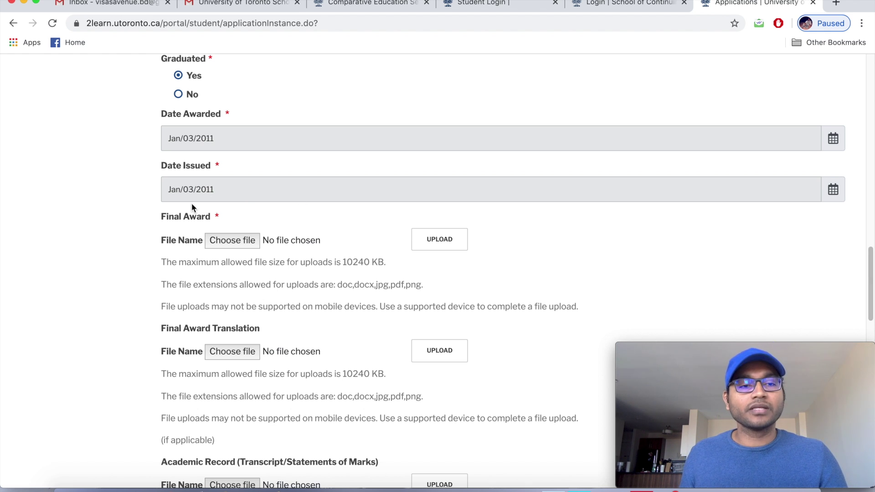
pyautogui.scroll(-2, 321, 199)
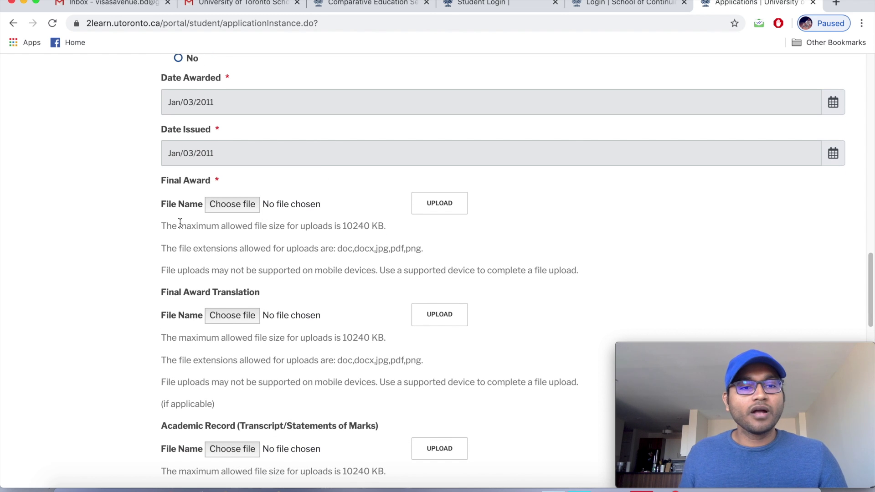
# Upload Bechelor Certificate as the Final Award, which fails the 10MB size limit.
pyautogui.click(239, 204)
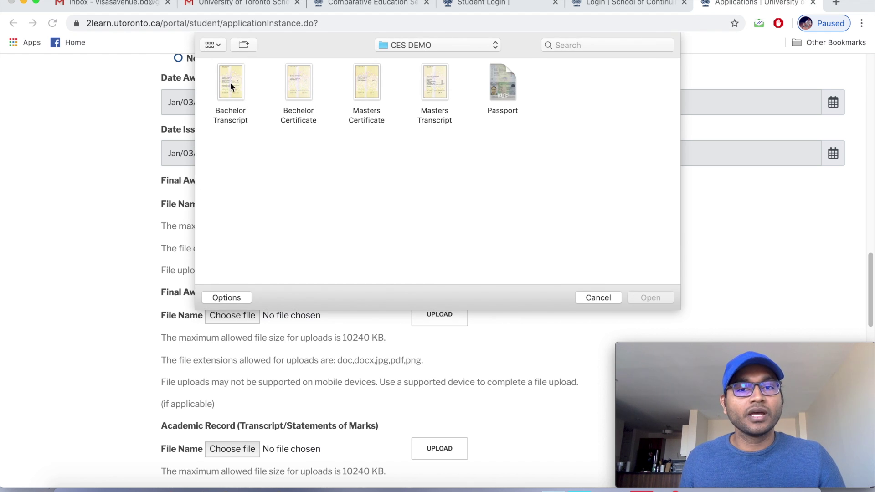
pyautogui.click(231, 86)
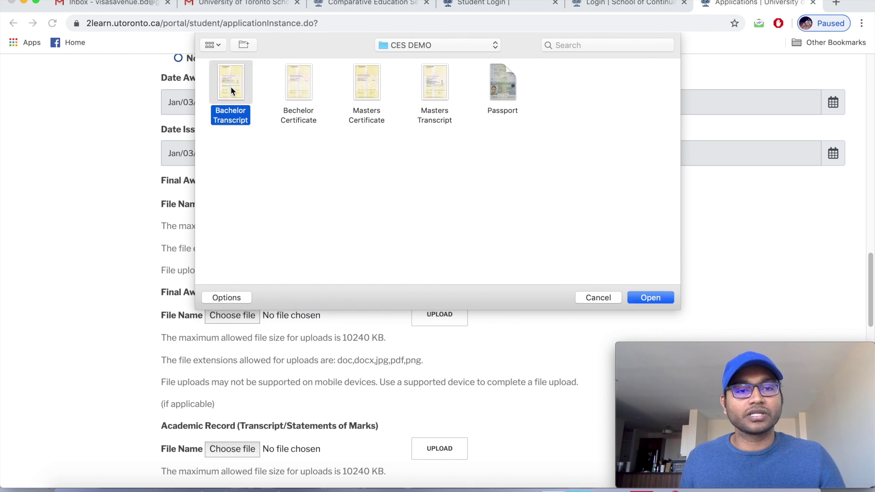
pyautogui.click(292, 137)
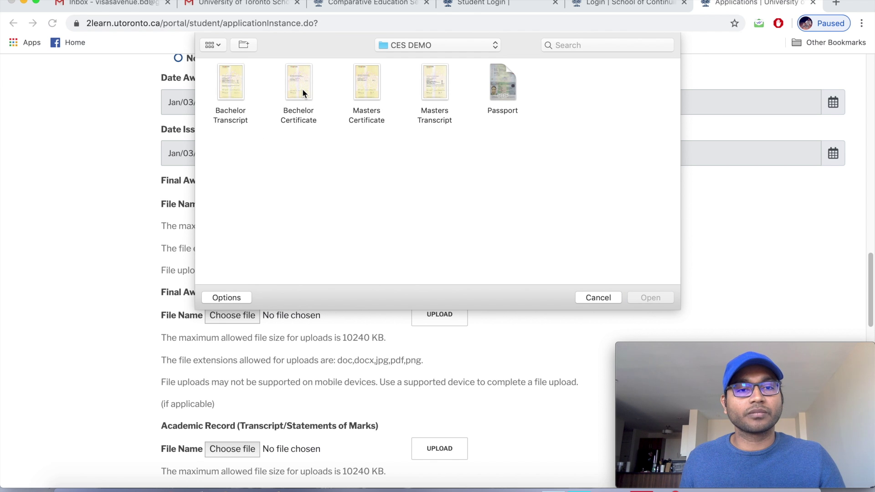
pyautogui.click(302, 93)
pyautogui.click(665, 299)
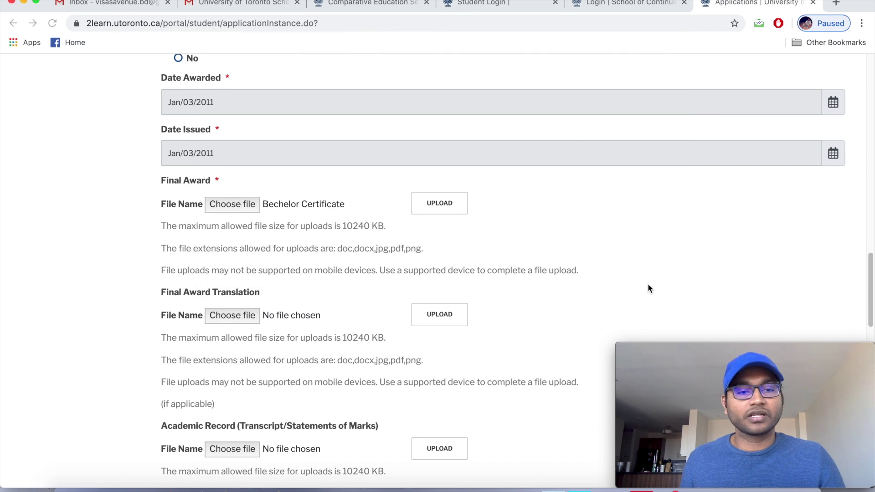
pyautogui.scroll(-1, 304, 216)
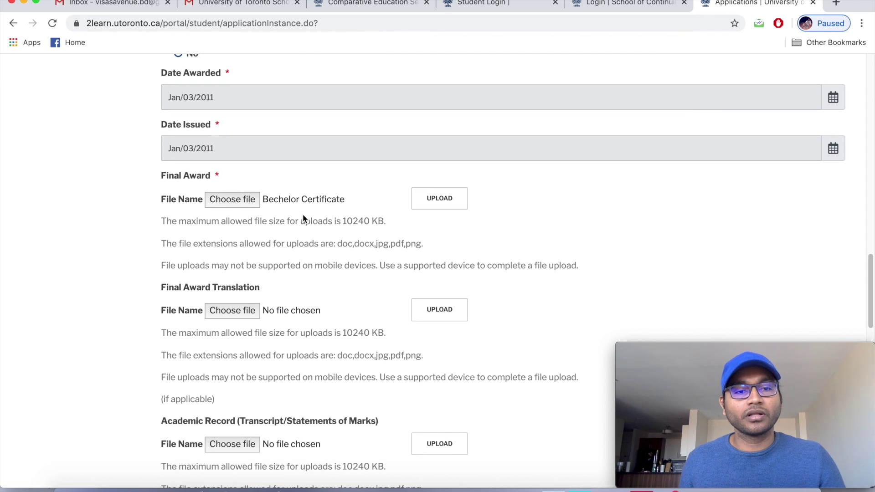
pyautogui.click(449, 196)
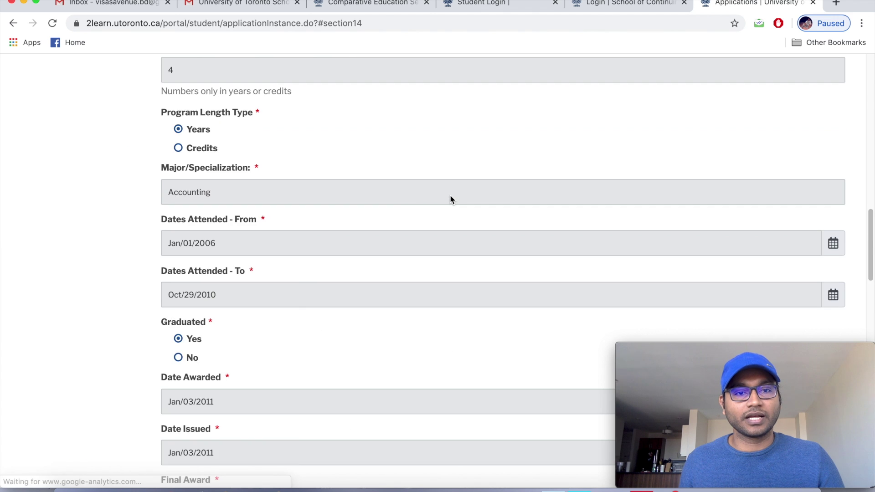
pyautogui.scroll(1, 450, 201)
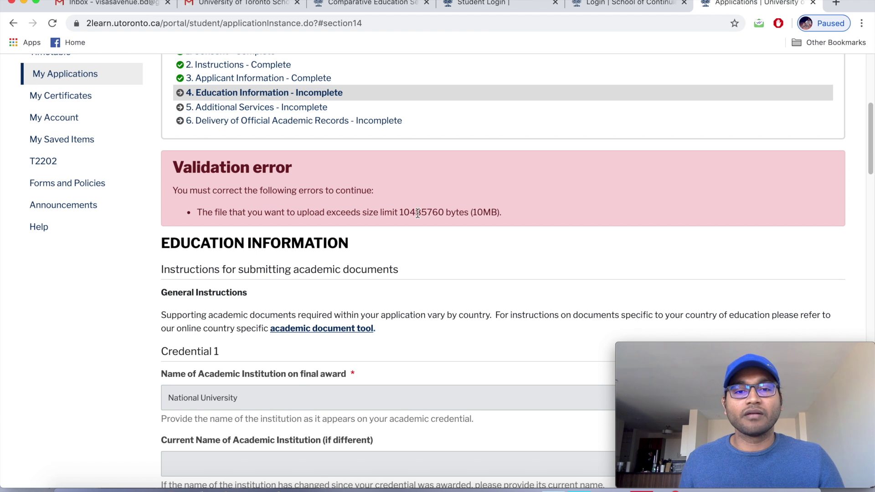
# In a new tab, load Bechelor Certificate into Online2PDF's reduce-file-size tool.
pyautogui.click(836, 3)
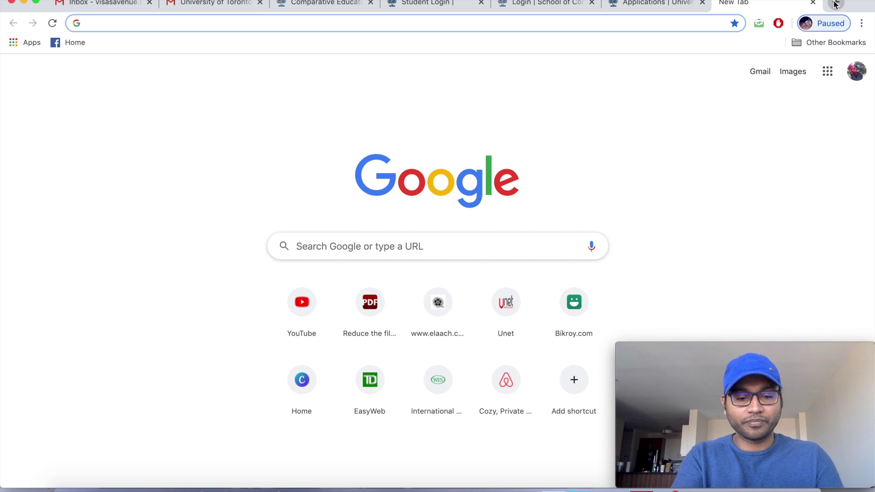
pyautogui.write('re')
pyautogui.click(129, 154)
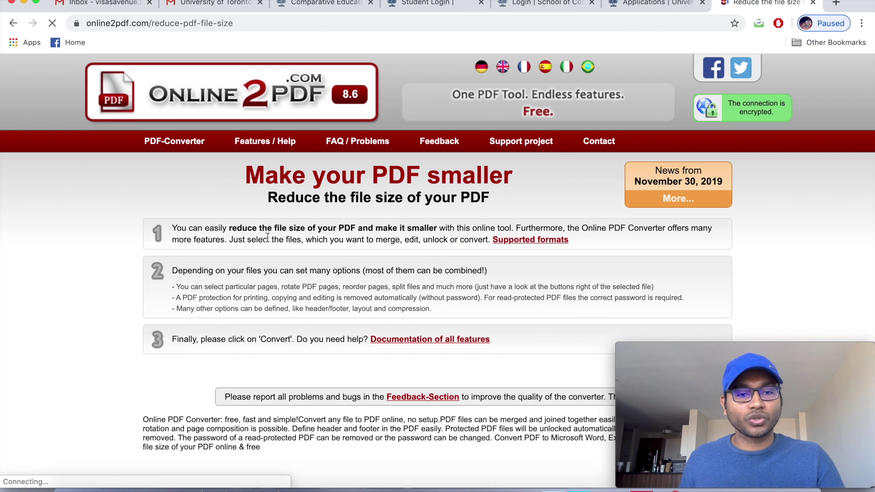
pyautogui.scroll(-5, 265, 237)
pyautogui.click(190, 184)
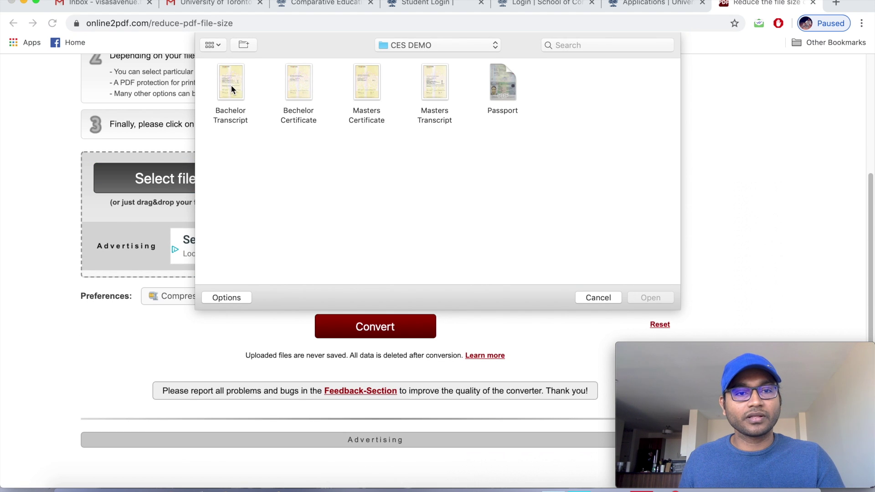
pyautogui.click(295, 94)
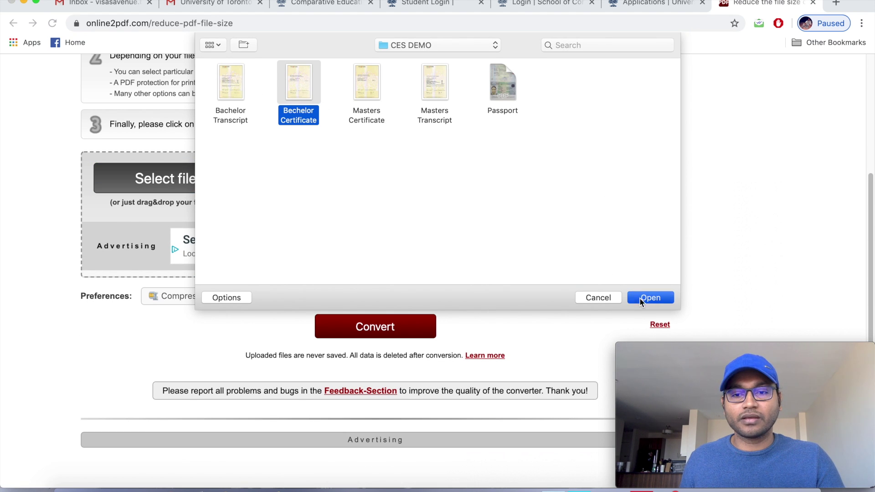
pyautogui.click(638, 299)
# Set image resolution to 600 dpi and convert the file.
pyautogui.scroll(-3, 356, 311)
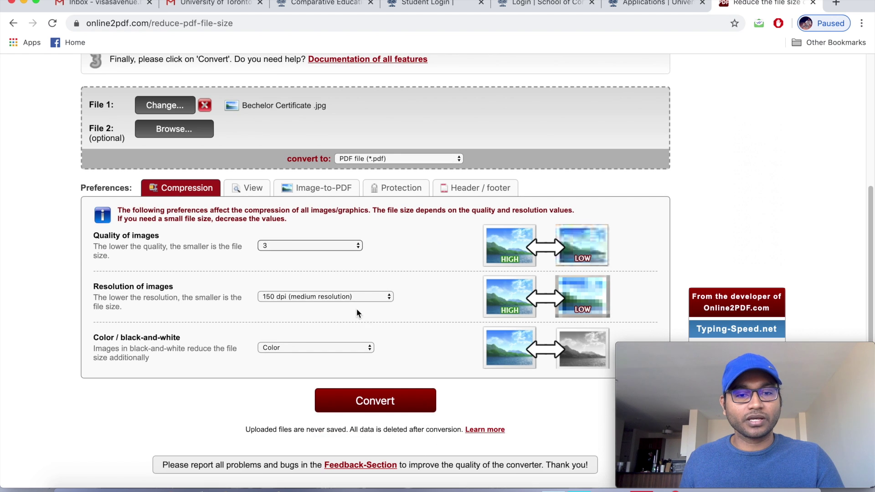
pyautogui.click(360, 296)
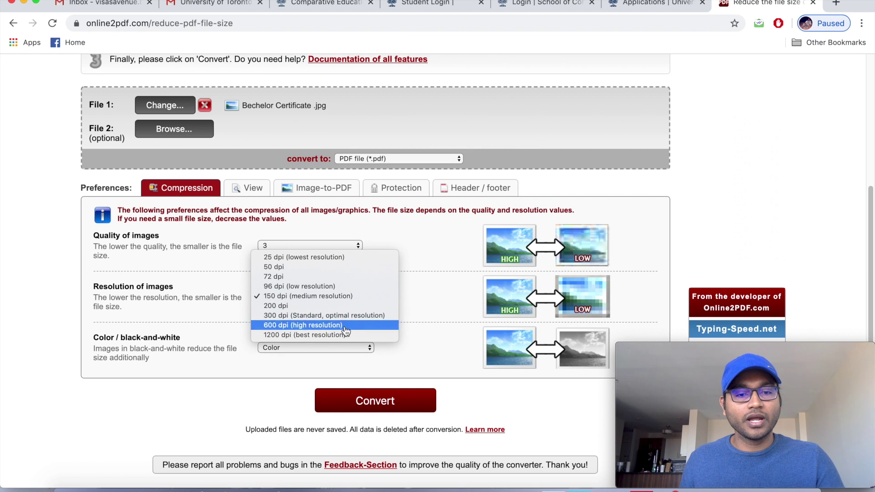
pyautogui.click(346, 325)
pyautogui.scroll(-1, 437, 348)
pyautogui.click(395, 376)
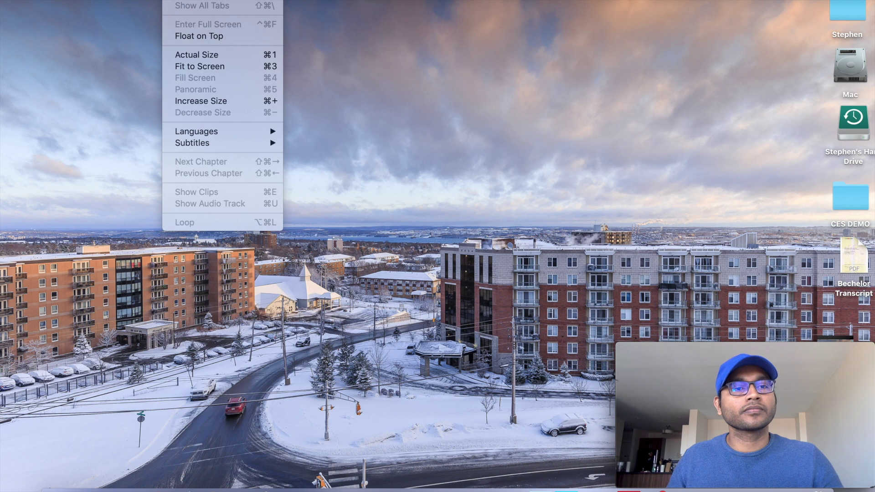
# Rename the desktop PDF to Bechelor Transcript and return to the browser.
pyautogui.click(197, 35)
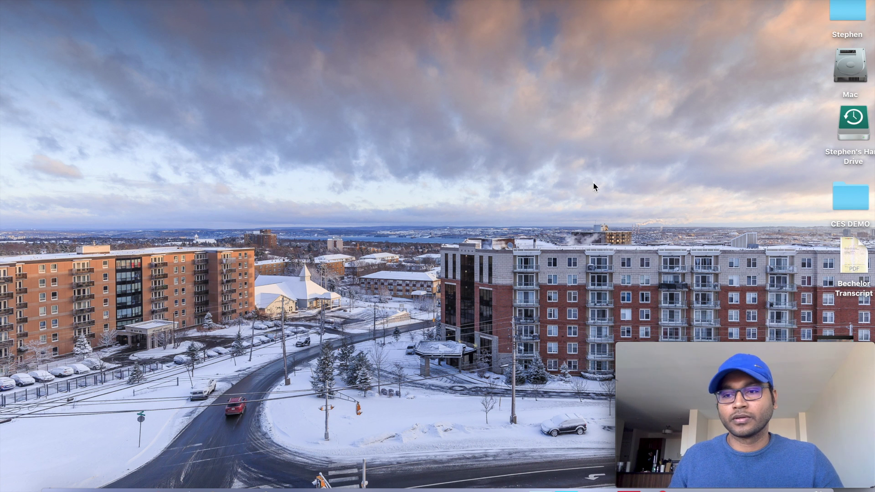
pyautogui.click(855, 292)
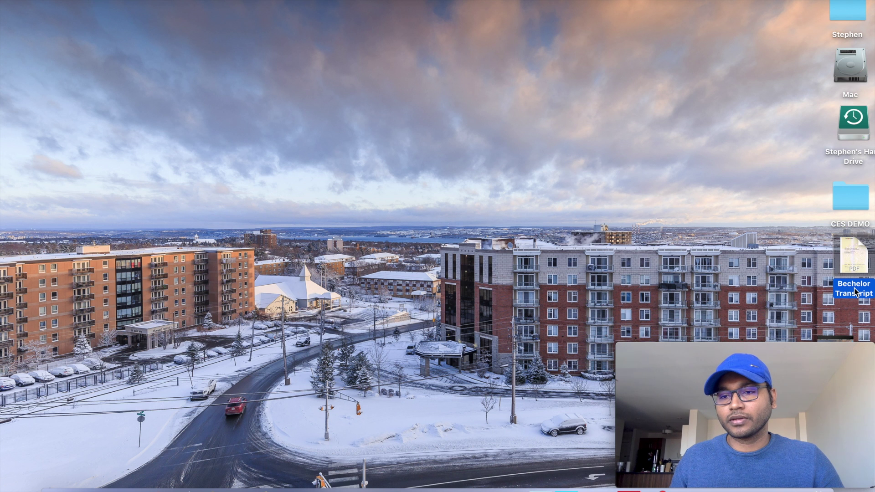
pyautogui.press('Return')
pyautogui.click(857, 284)
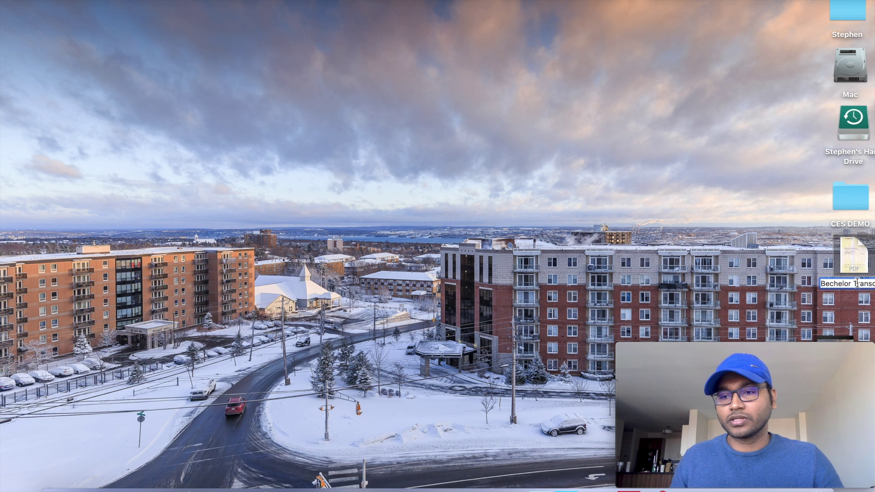
pyautogui.press('BackSpace')
pyautogui.press('BackSpace')
pyautogui.press('BackSpace')
pyautogui.press('BackSpace')
pyautogui.press('BackSpace')
pyautogui.press('BackSpace')
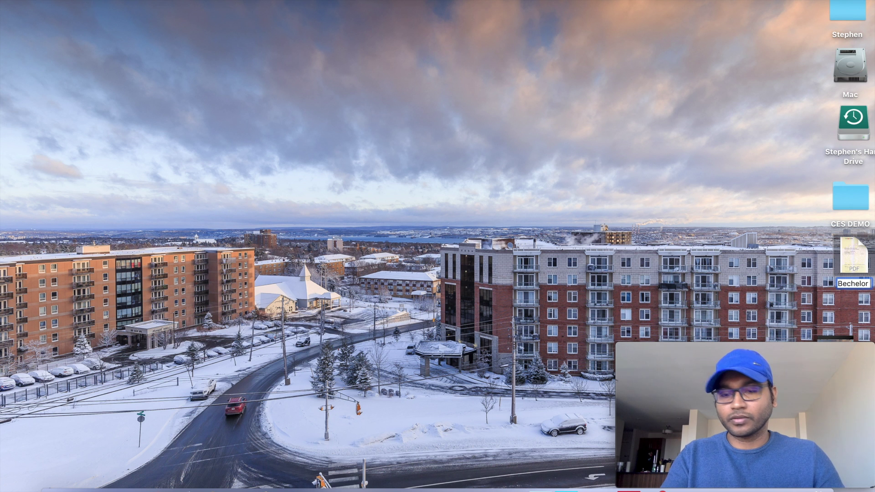
pyautogui.write('tnscrip')
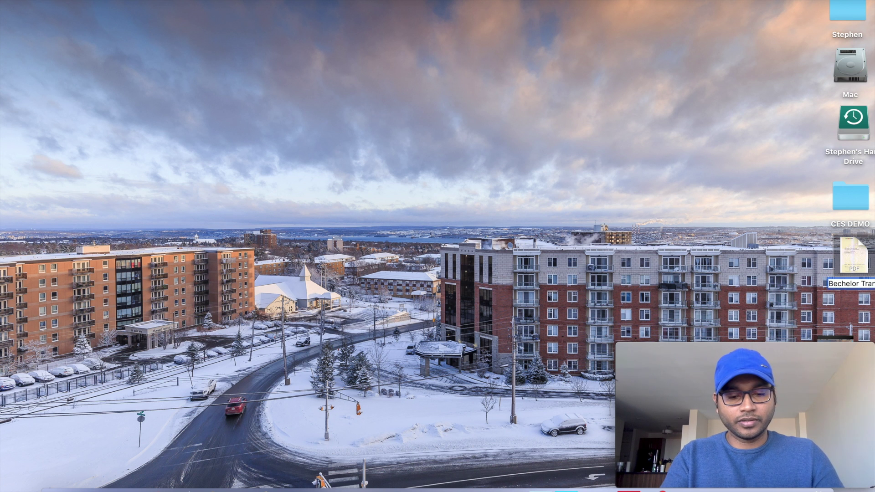
pyautogui.write('t')
pyautogui.press('Return')
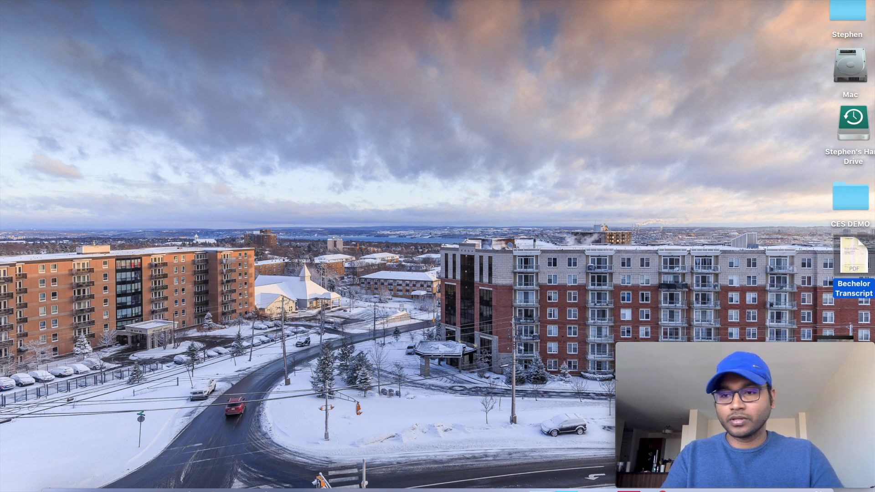
pyautogui.click(156, 486)
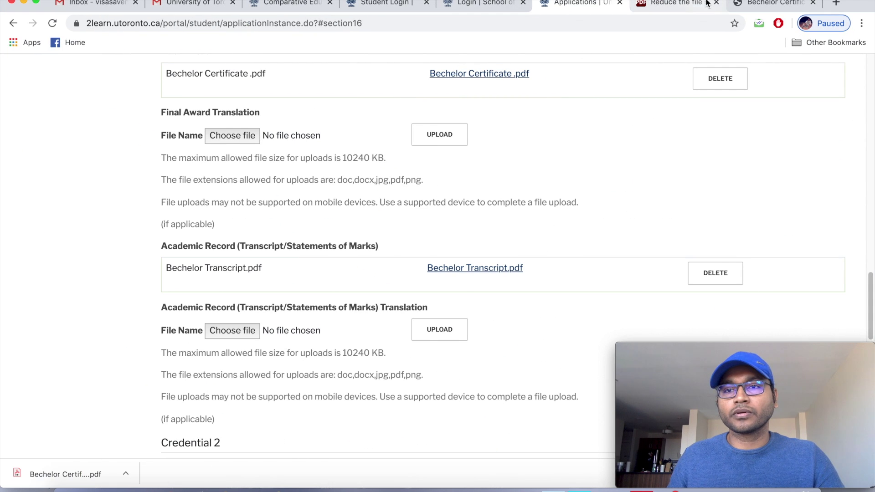
# Delete the old Academic Record transcript and upload Bechelor Transcript in its place.
pyautogui.click(715, 274)
pyautogui.click(542, 93)
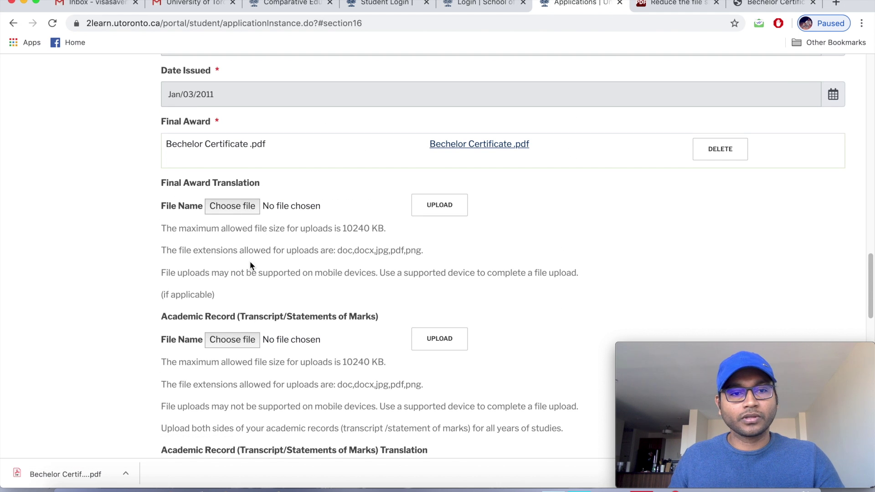
pyautogui.click(236, 341)
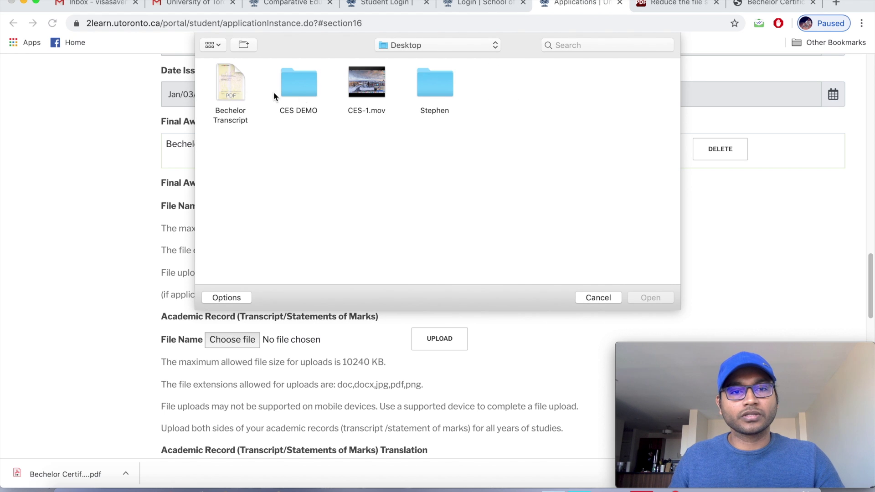
pyautogui.click(227, 86)
pyautogui.click(657, 300)
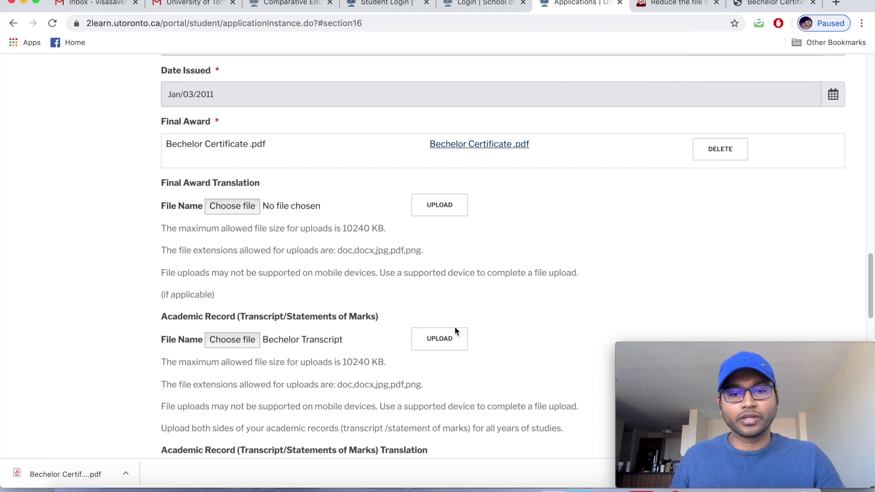
pyautogui.click(445, 346)
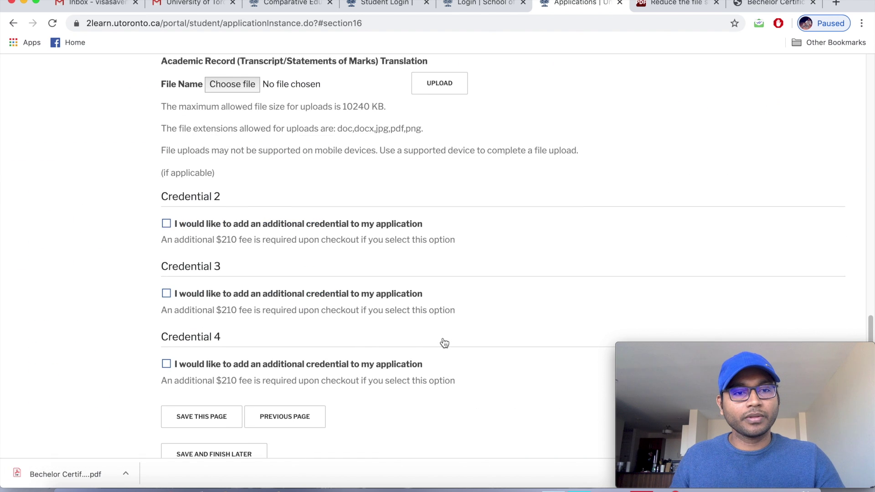
pyautogui.scroll(6, 445, 343)
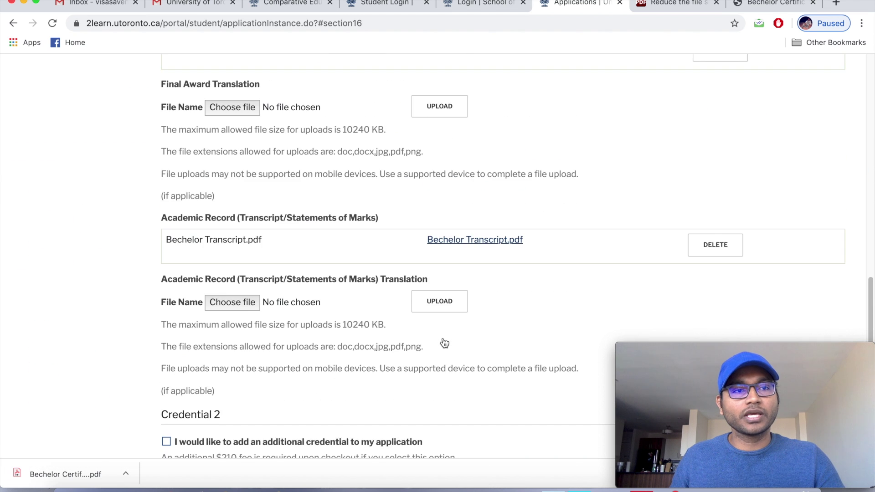
pyautogui.scroll(-3, 445, 343)
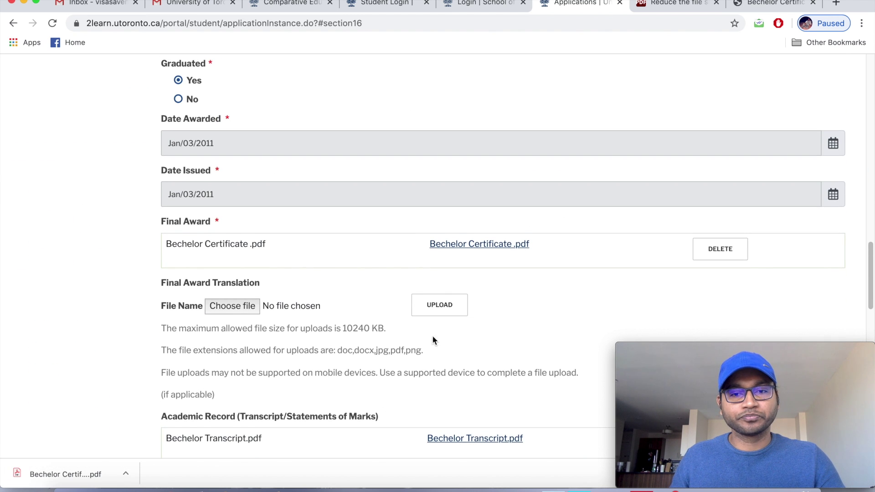
pyautogui.scroll(-3, 298, 323)
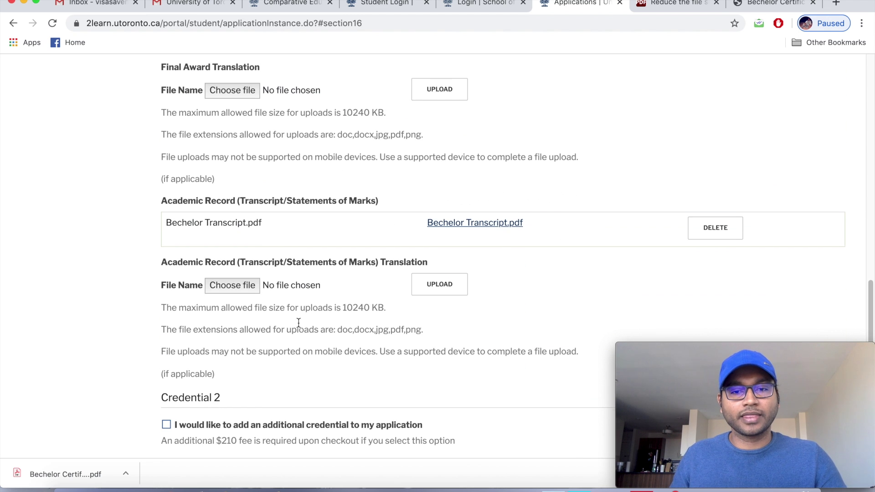
pyautogui.scroll(-1, 299, 323)
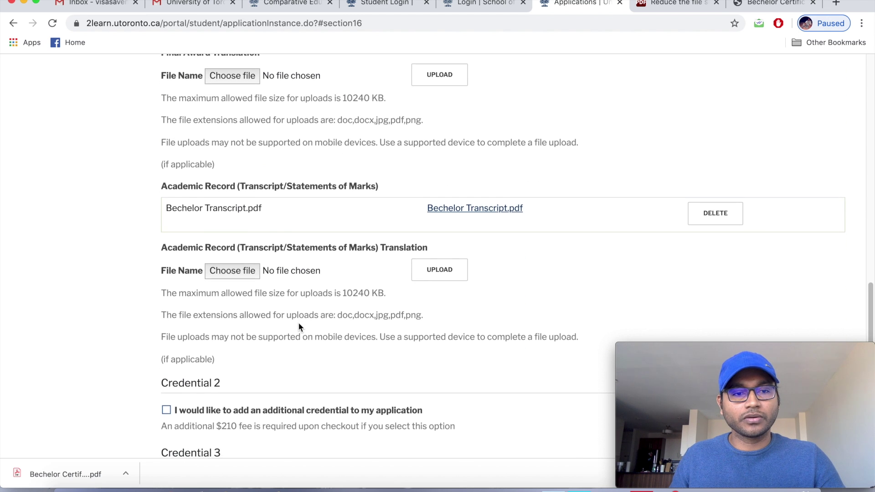
pyautogui.scroll(-1, 299, 326)
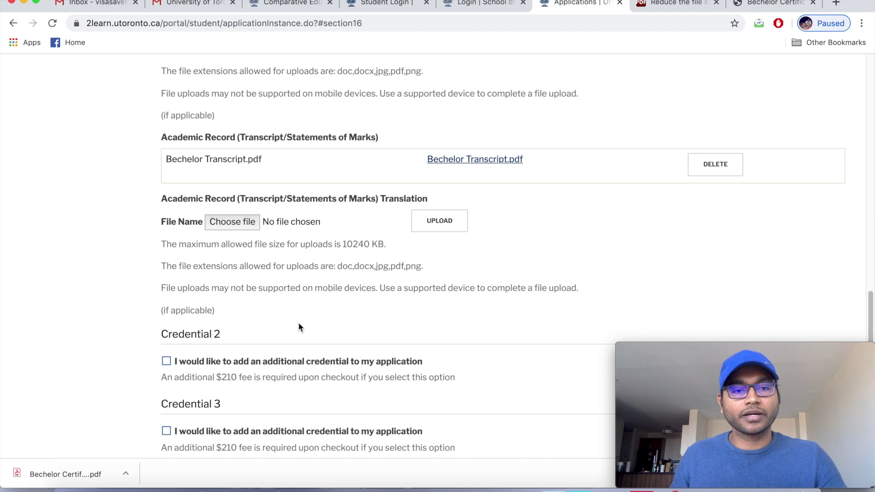
pyautogui.scroll(-1, 299, 326)
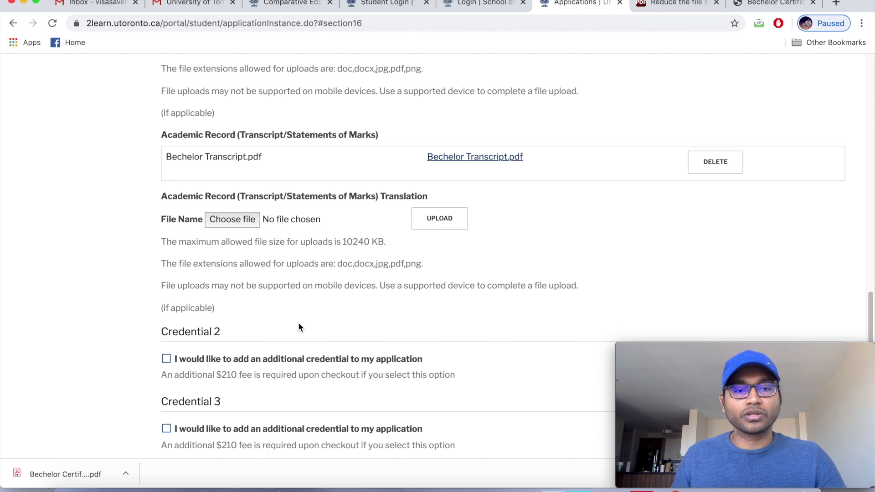
pyautogui.scroll(-3, 300, 327)
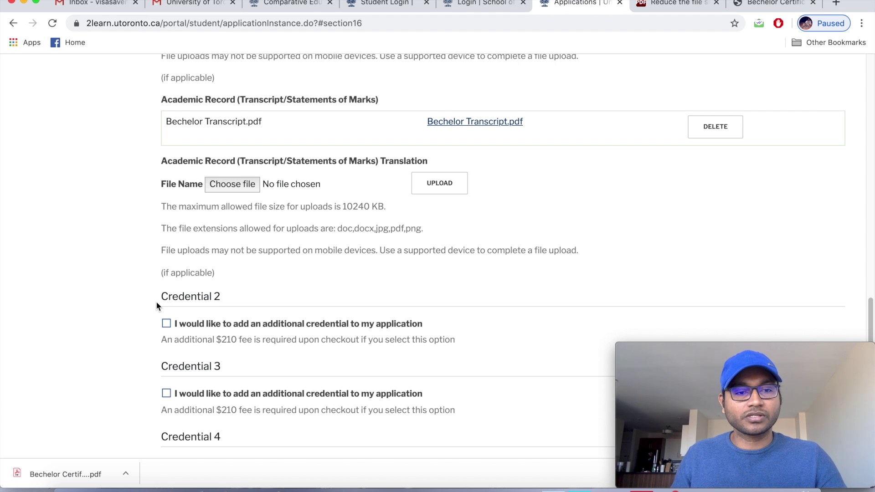
pyautogui.scroll(-1, 157, 304)
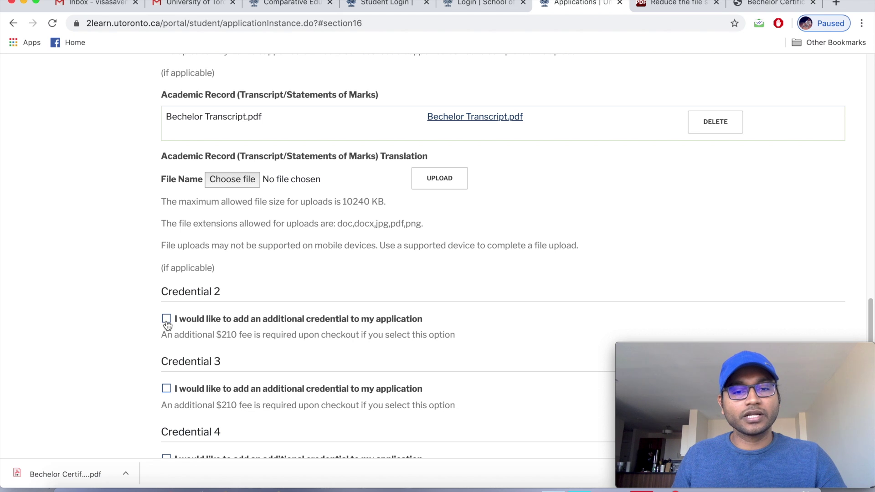
pyautogui.click(167, 320)
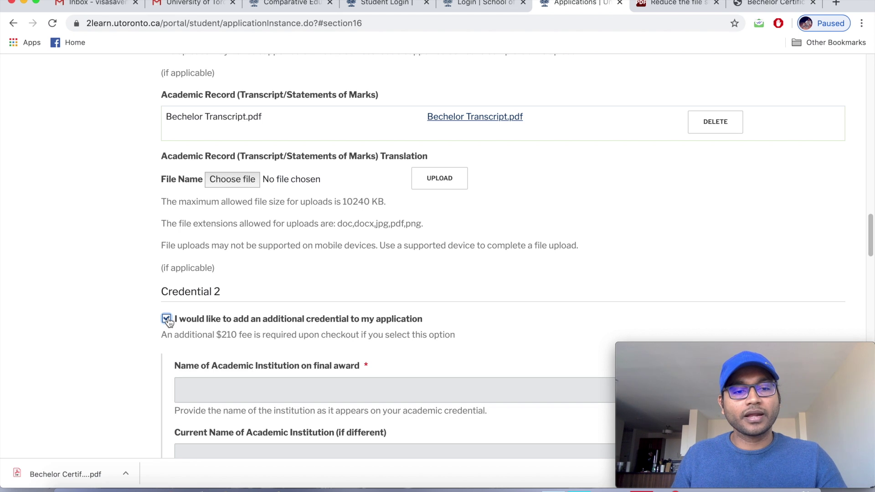
pyautogui.scroll(3, 252, 263)
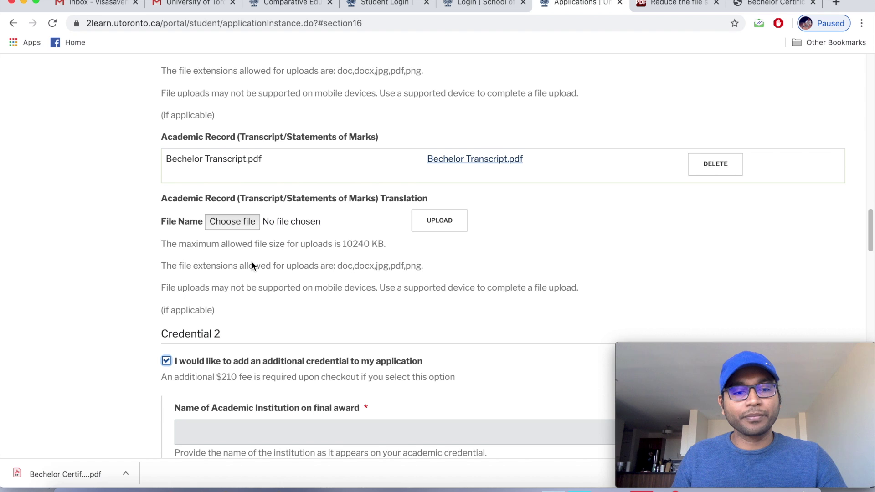
pyautogui.scroll(-5, 252, 266)
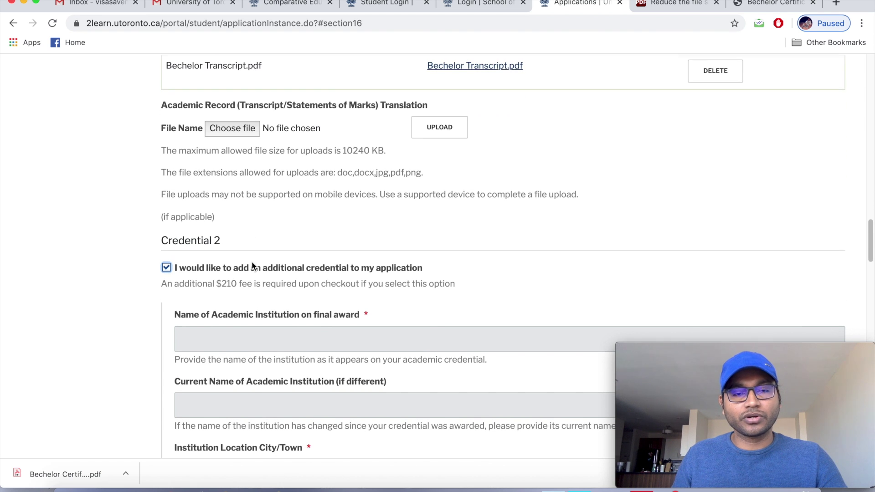
pyautogui.scroll(-1, 252, 266)
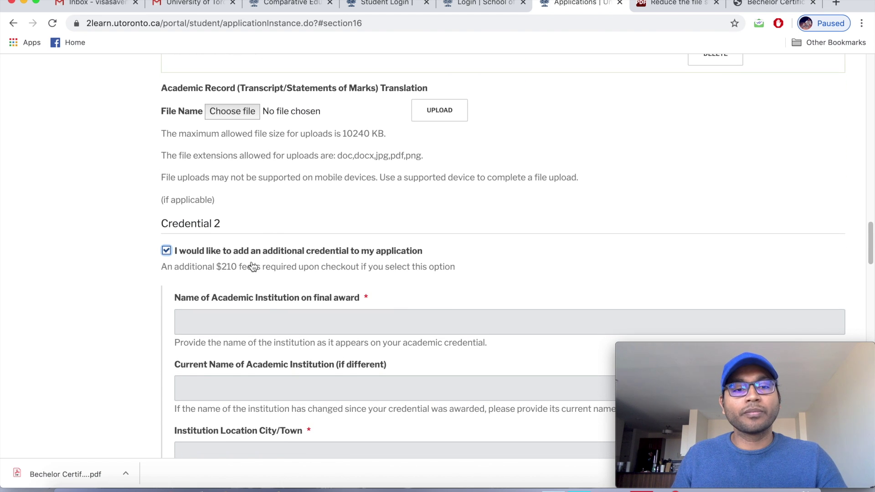
pyautogui.scroll(-2, 253, 266)
pyautogui.scroll(-5, 252, 263)
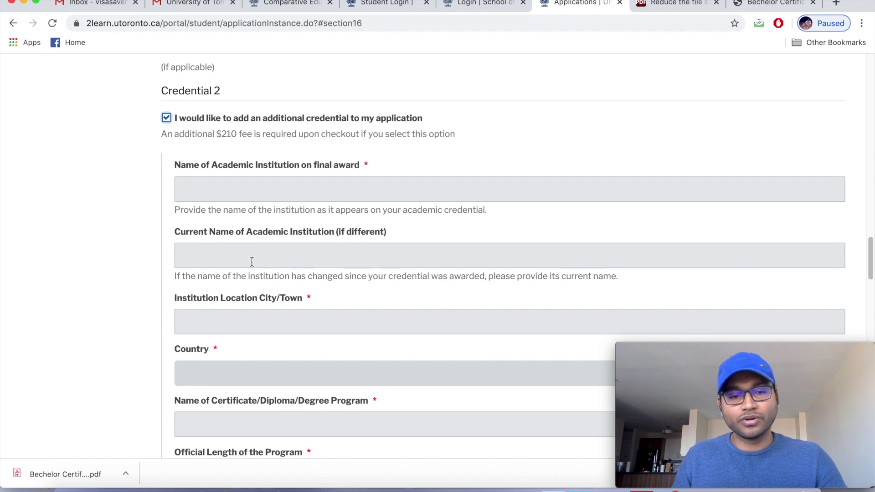
pyautogui.scroll(-1, 251, 261)
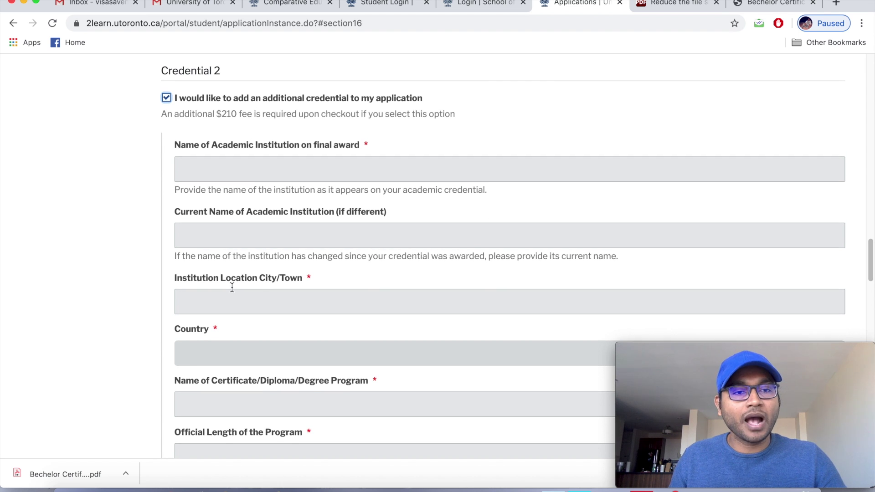
pyautogui.scroll(3, 232, 287)
pyautogui.scroll(-3, 230, 286)
pyautogui.scroll(2, 229, 287)
pyautogui.scroll(2, 229, 287)
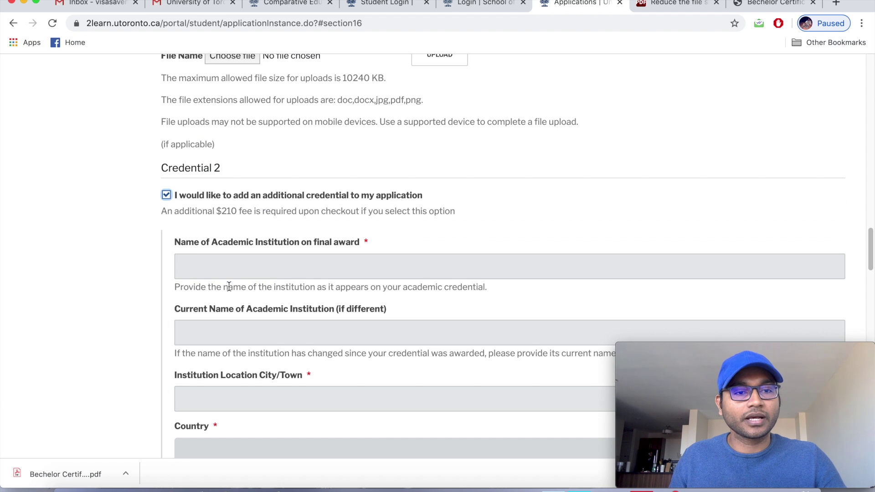
pyautogui.click(167, 195)
pyautogui.scroll(-1, 280, 253)
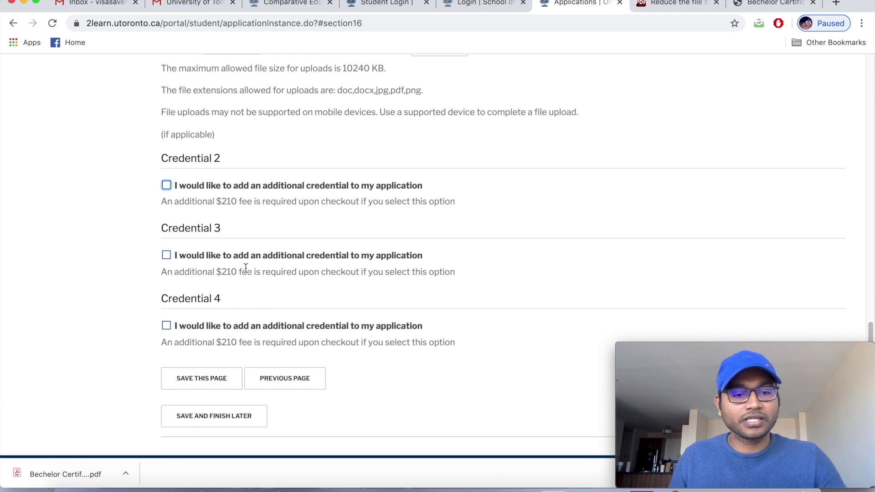
# Save the Education Information page and check the Required Steps list shows it Complete.
pyautogui.click(210, 380)
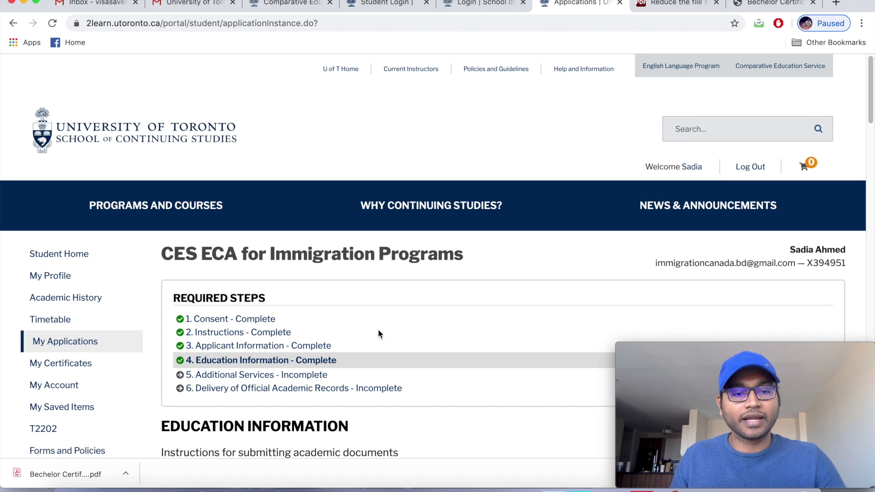
pyautogui.scroll(-2, 379, 330)
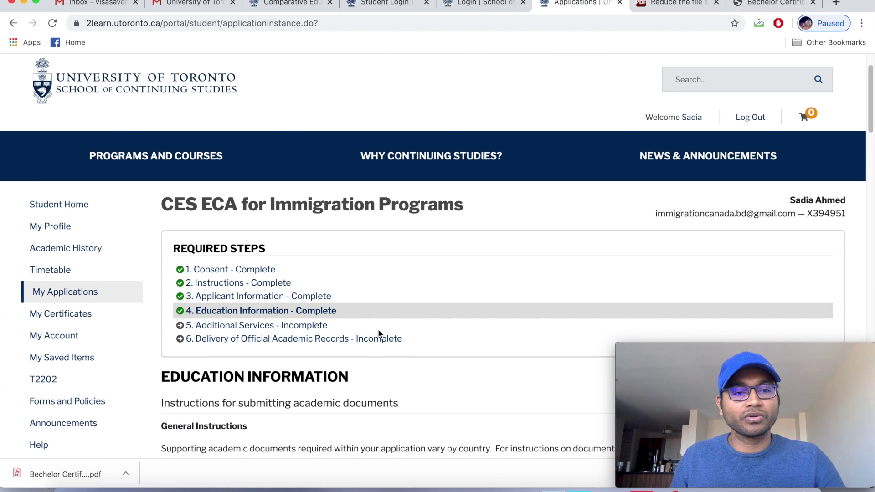
pyautogui.scroll(-1, 379, 333)
pyautogui.scroll(-1, 379, 334)
pyautogui.scroll(-1, 379, 334)
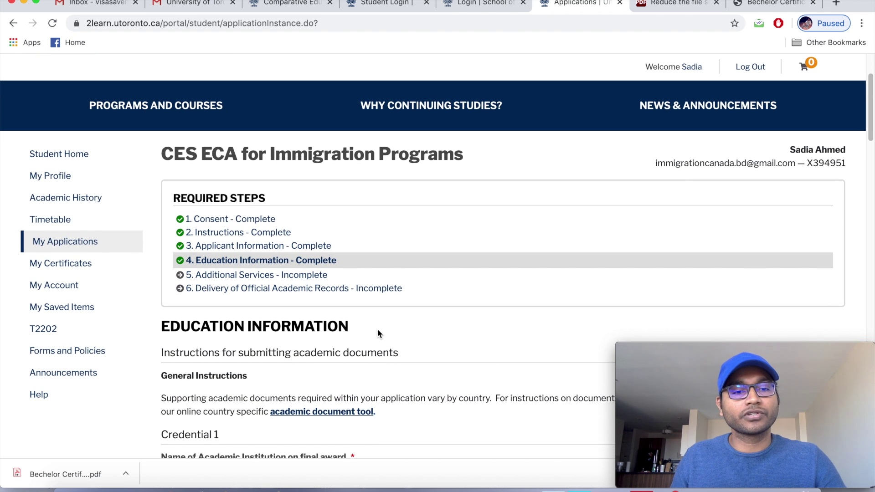
pyautogui.scroll(-1, 378, 330)
pyautogui.scroll(-1, 364, 324)
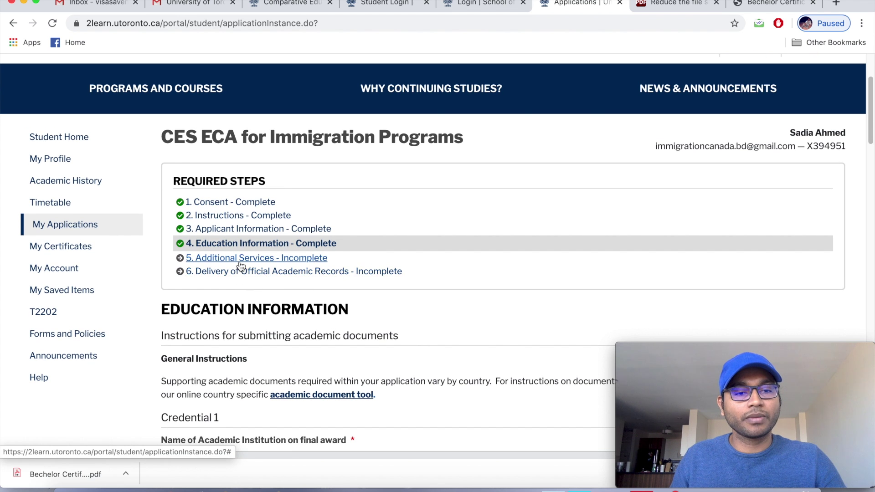
# Go to step 5, Additional Services, and review its duplicate-copy (None) and delivery options.
pyautogui.click(241, 259)
pyautogui.scroll(-5, 258, 296)
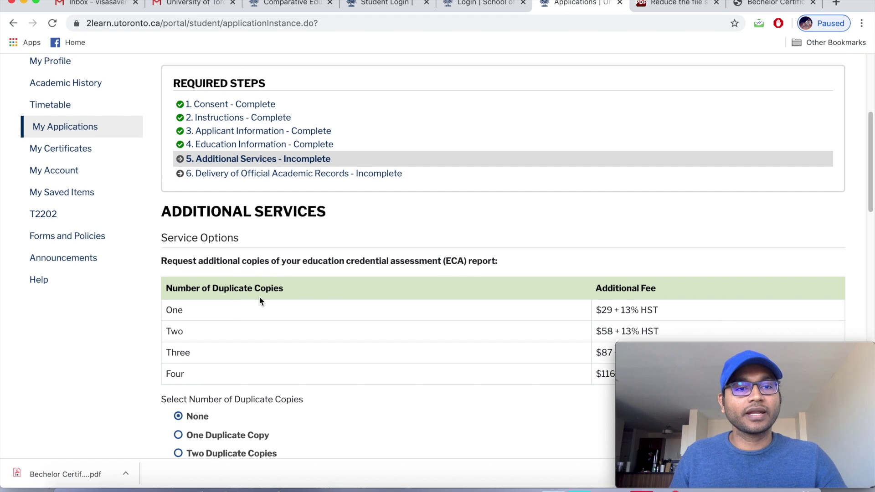
pyautogui.scroll(-1, 260, 299)
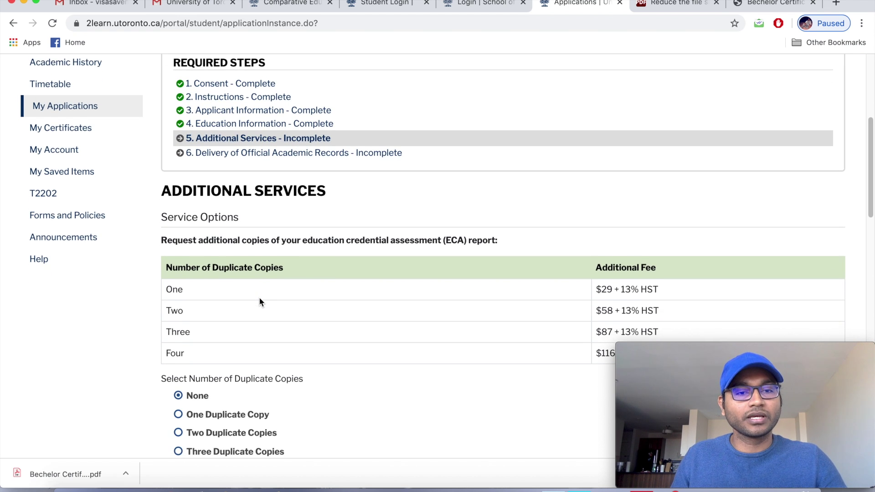
pyautogui.scroll(-1, 259, 299)
pyautogui.scroll(-1, 259, 297)
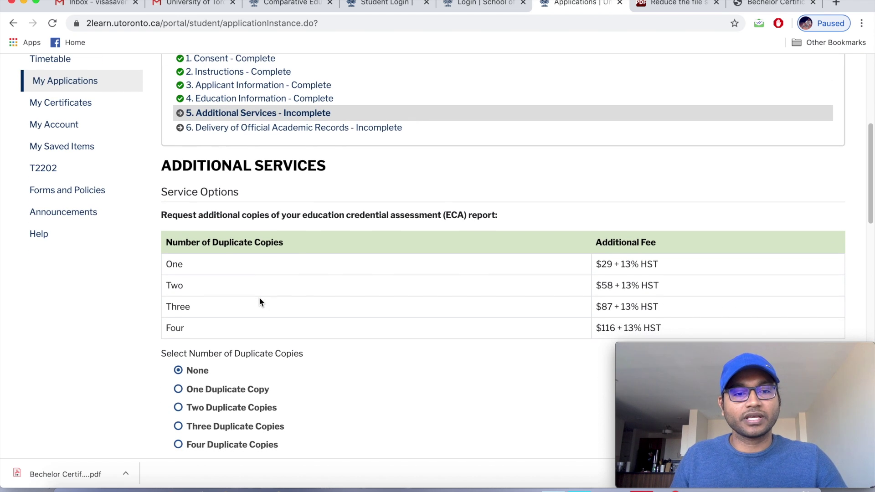
pyautogui.scroll(-1, 259, 297)
pyautogui.scroll(-1, 260, 301)
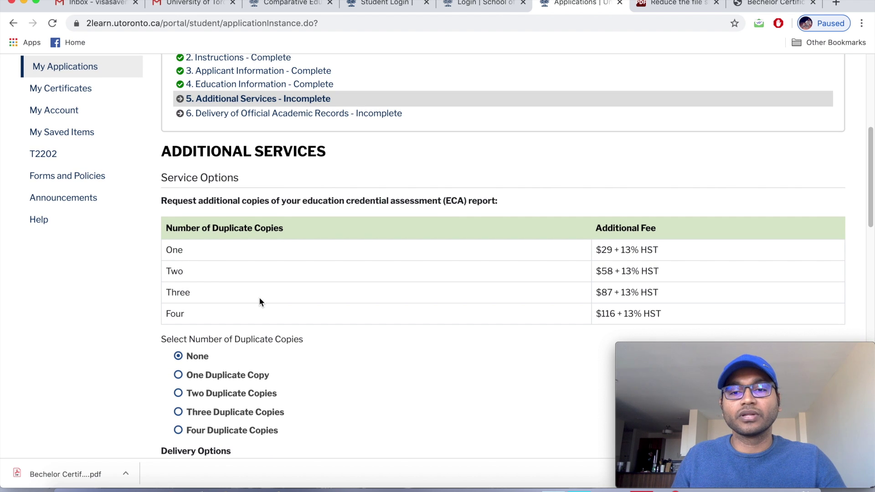
pyautogui.scroll(-1, 260, 300)
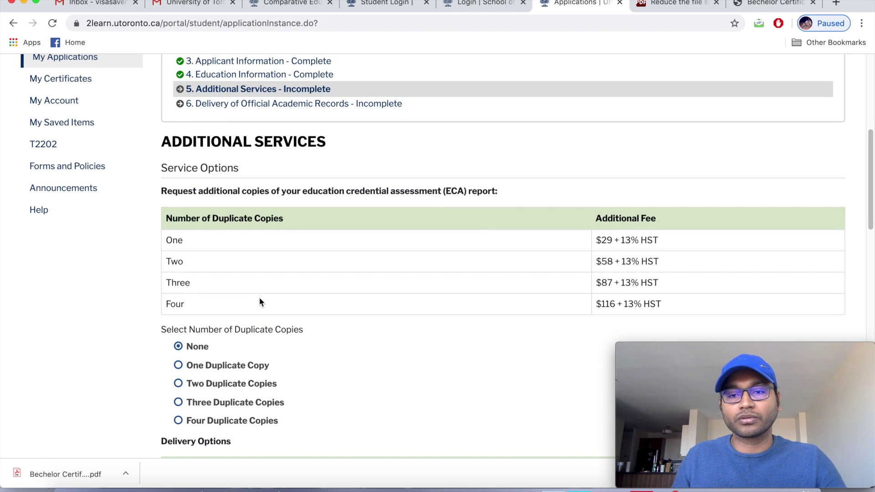
pyautogui.scroll(-2, 260, 303)
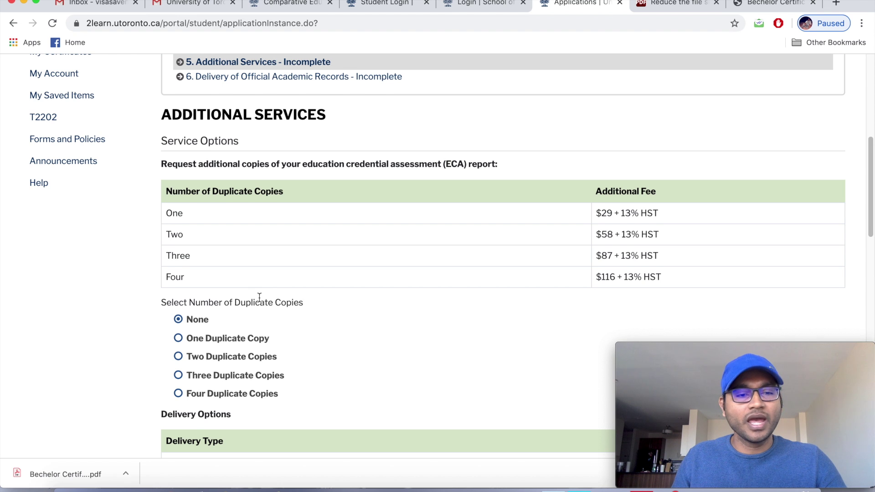
pyautogui.scroll(-2, 258, 298)
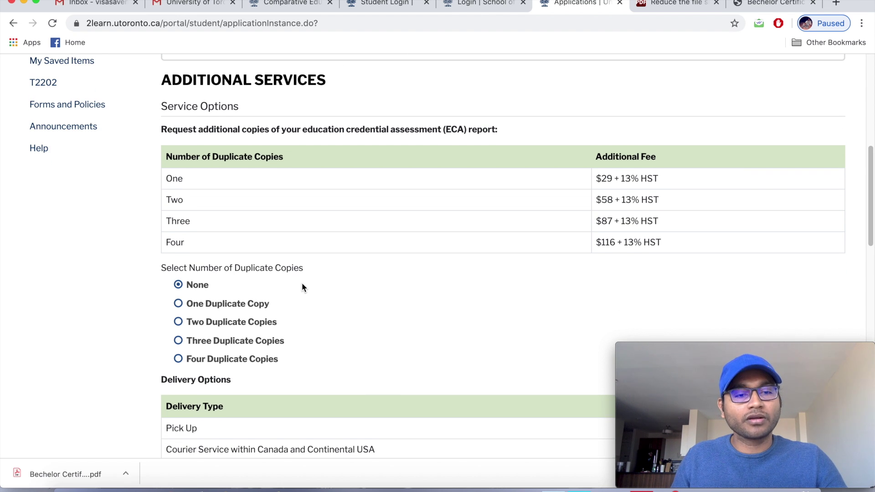
pyautogui.scroll(-1, 302, 287)
pyautogui.scroll(-1, 302, 287)
pyautogui.scroll(-2, 302, 291)
pyautogui.scroll(-8, 302, 292)
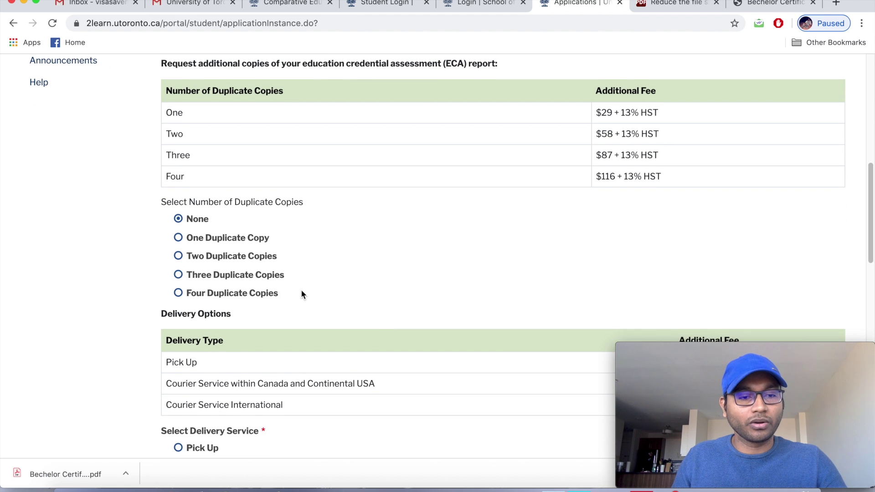
pyautogui.scroll(-7, 301, 291)
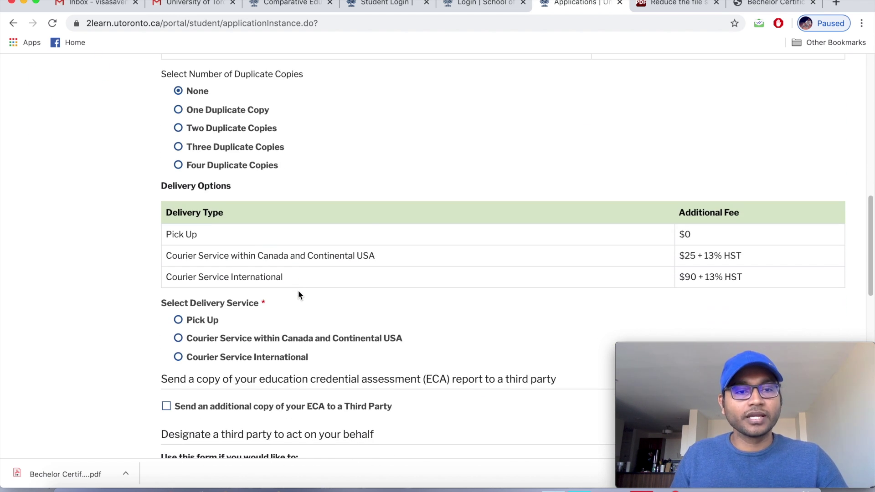
pyautogui.scroll(-1, 298, 295)
pyautogui.scroll(-1, 298, 294)
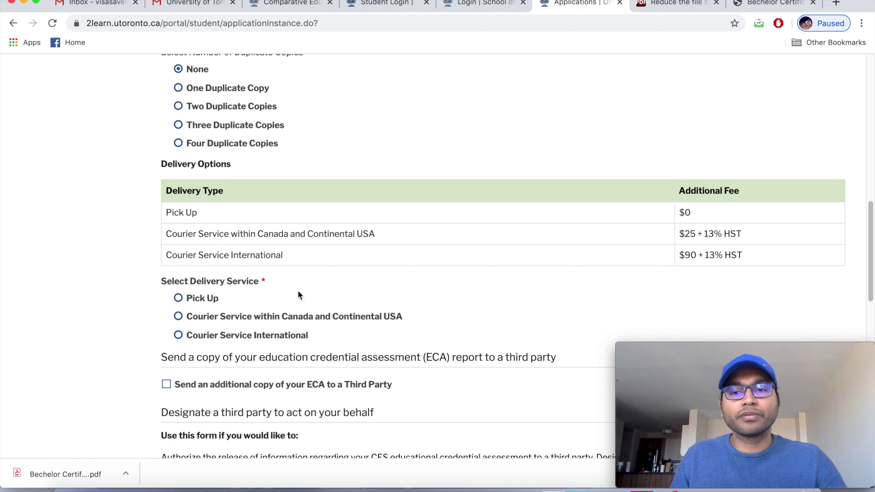
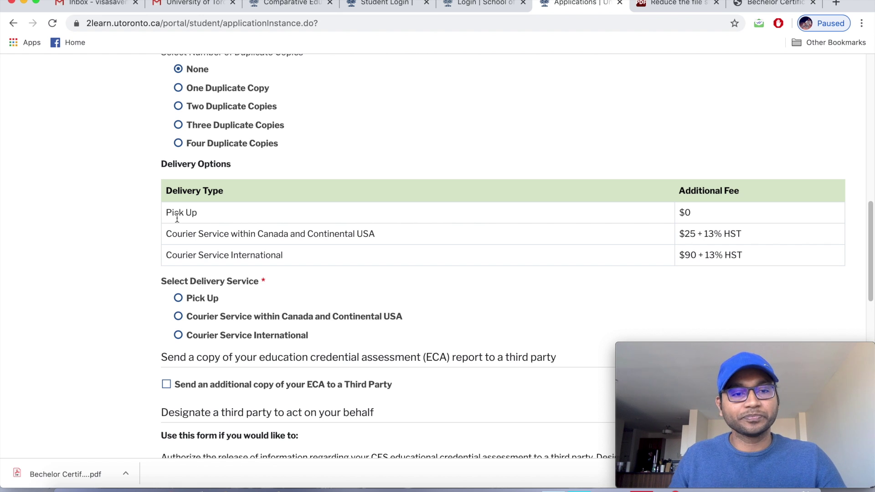
# Choose Courier Service International as the ECA report's delivery service.
pyautogui.scroll(-1, 179, 224)
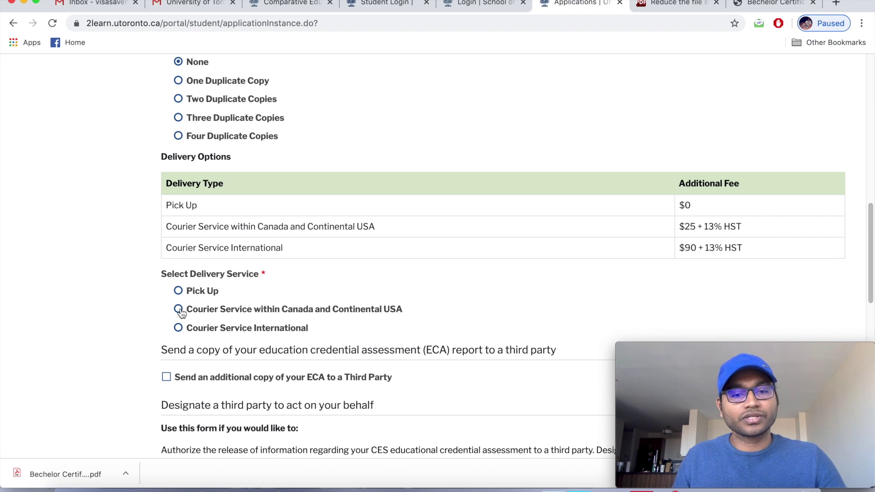
pyautogui.scroll(-1, 147, 324)
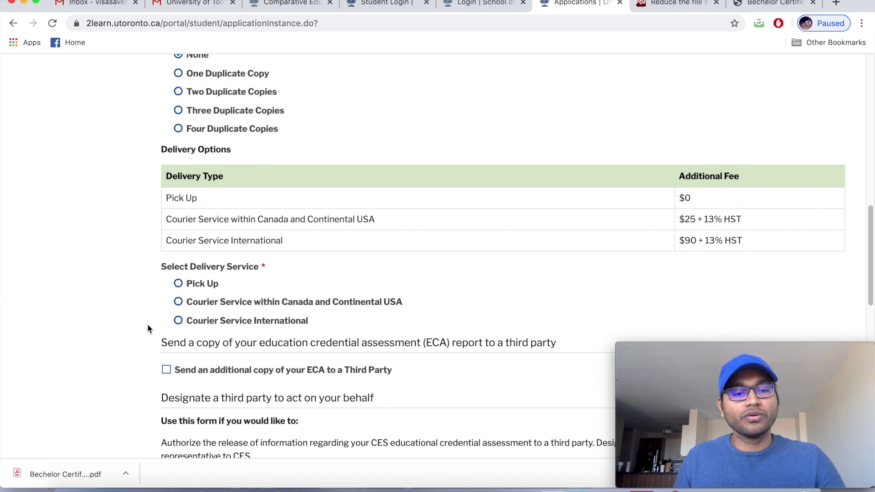
pyautogui.click(178, 322)
# Save the Additional Services page with the courier choice.
pyautogui.scroll(-5, 230, 333)
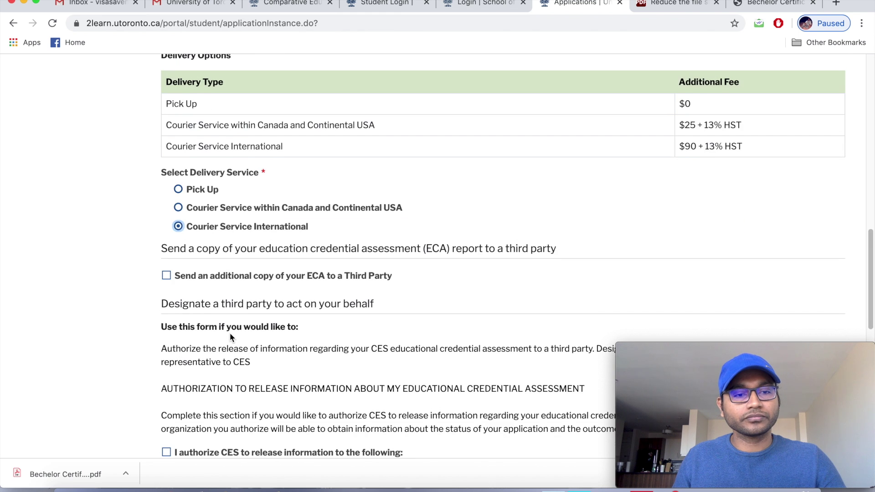
pyautogui.scroll(-2, 230, 332)
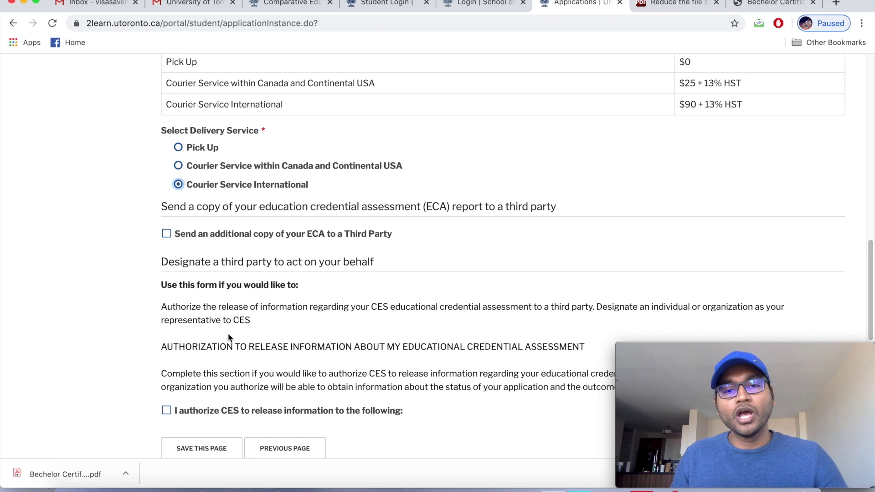
pyautogui.scroll(-1, 251, 324)
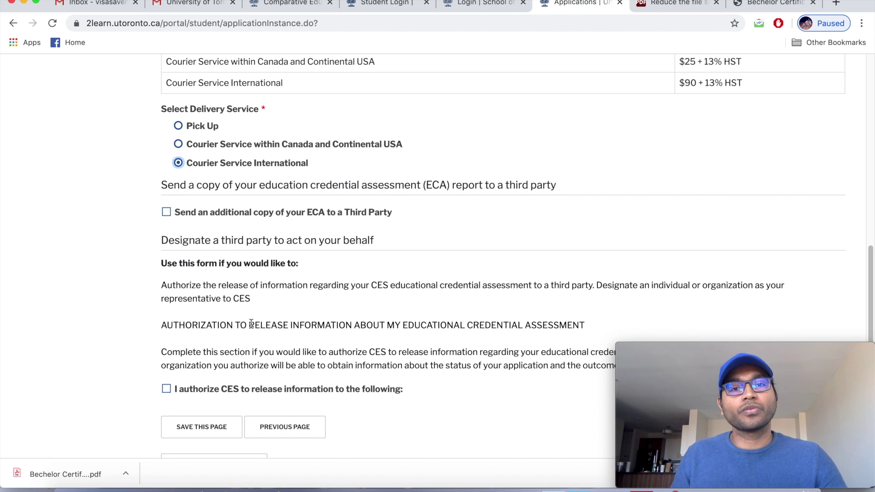
pyautogui.scroll(-1, 251, 324)
pyautogui.scroll(-3, 251, 323)
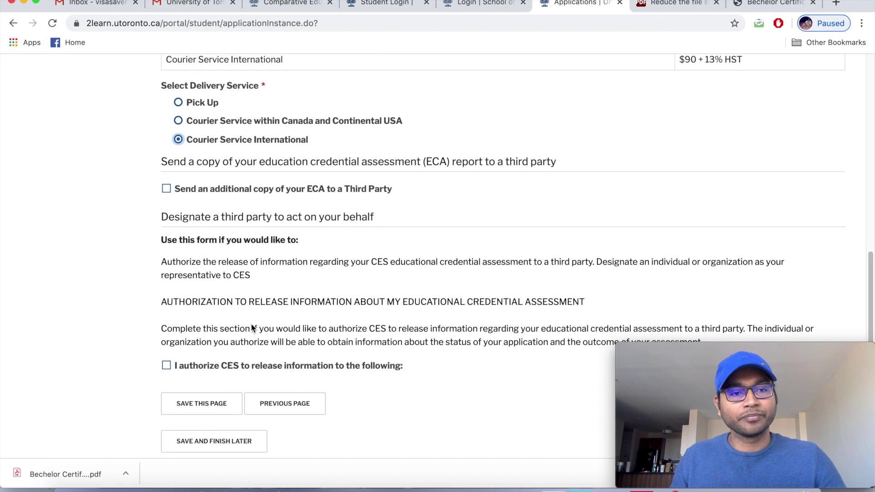
pyautogui.scroll(-1, 251, 323)
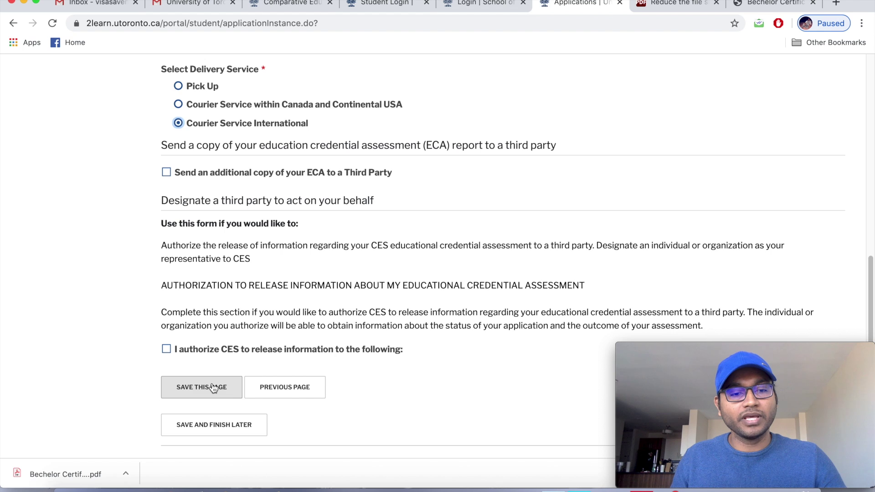
pyautogui.click(213, 387)
# Go to step 6, Delivery of Official Academic Records.
pyautogui.scroll(-2, 213, 384)
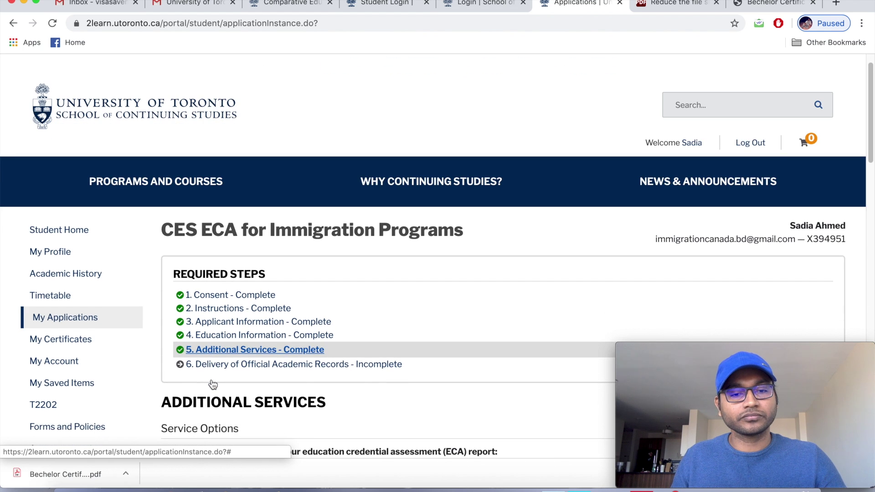
pyautogui.scroll(-5, 213, 386)
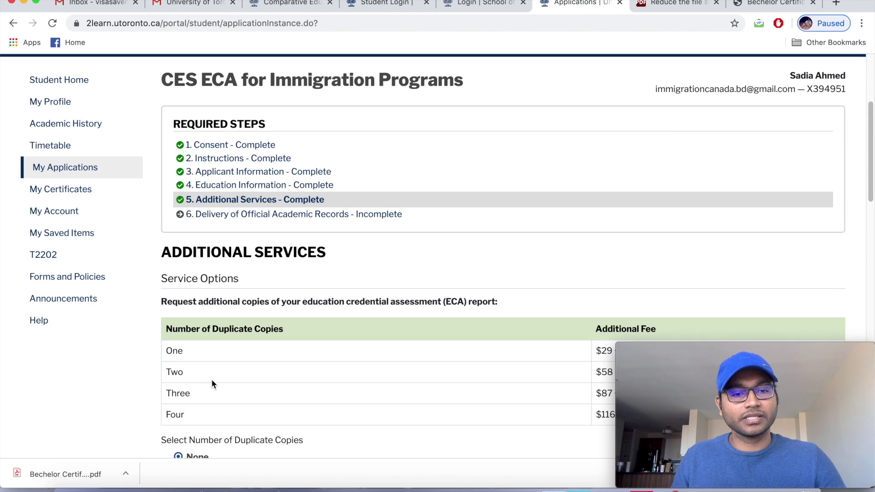
pyautogui.scroll(-1, 212, 381)
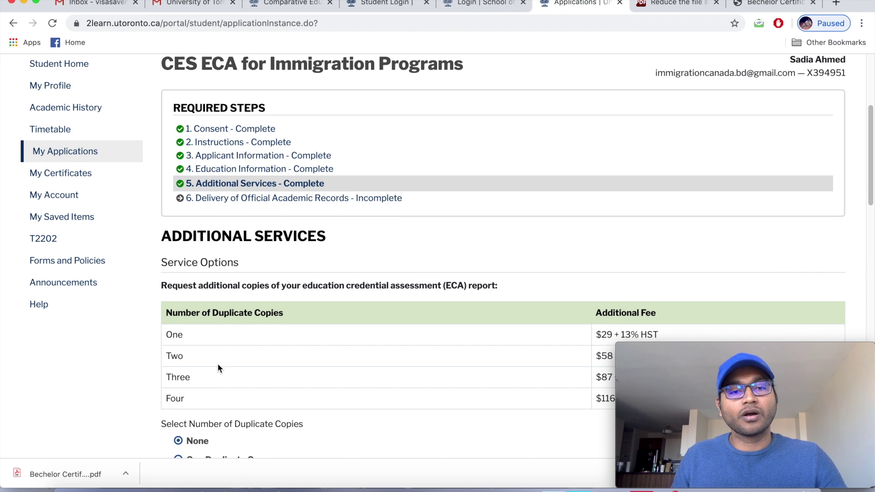
pyautogui.click(287, 199)
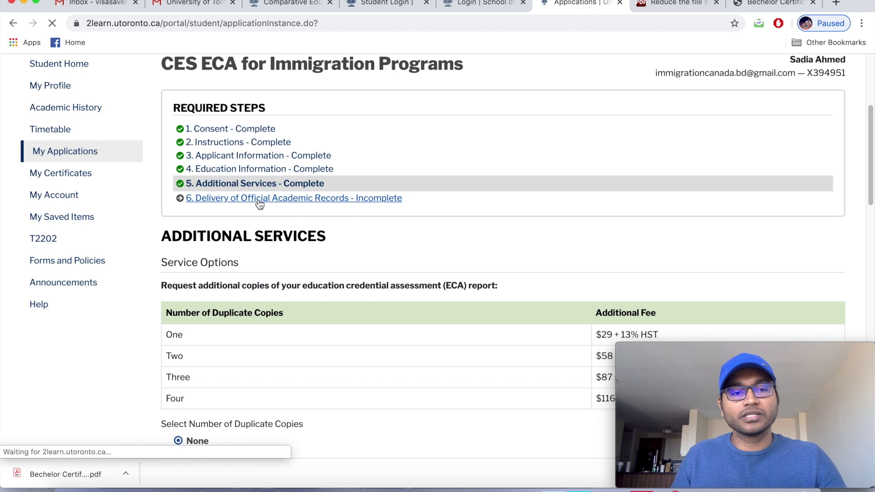
# Agree to have official academic records sent to CES and save the page.
pyautogui.scroll(-3, 257, 263)
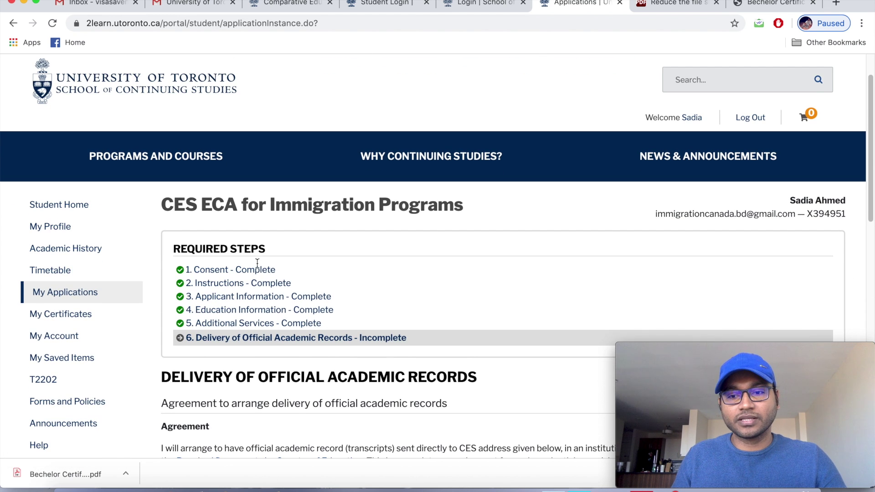
pyautogui.scroll(-4, 257, 263)
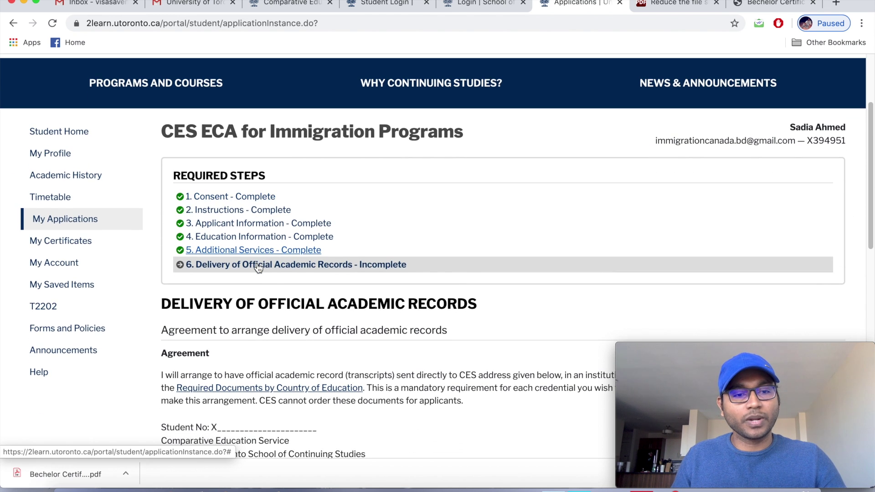
pyautogui.scroll(-5, 259, 268)
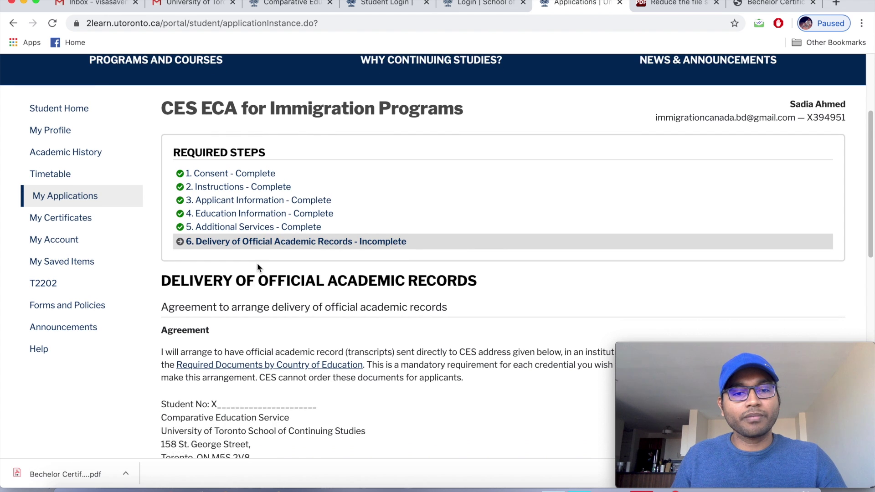
pyautogui.scroll(-3, 258, 268)
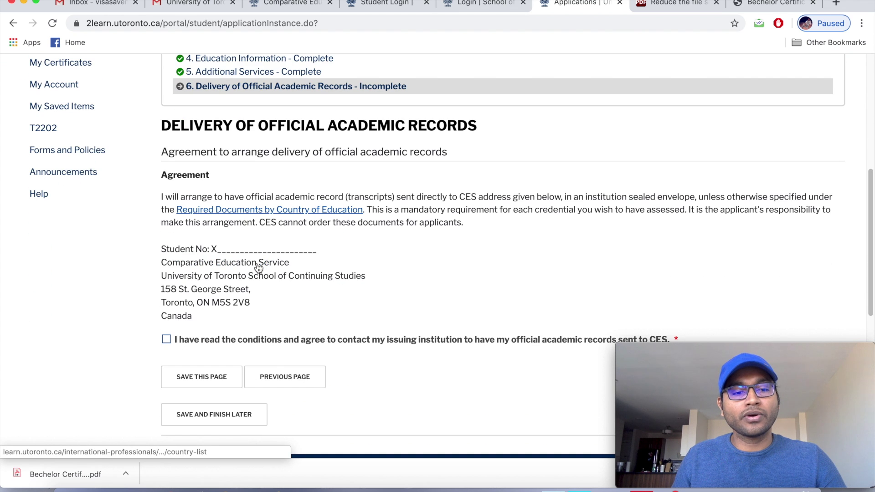
pyautogui.scroll(-1, 257, 263)
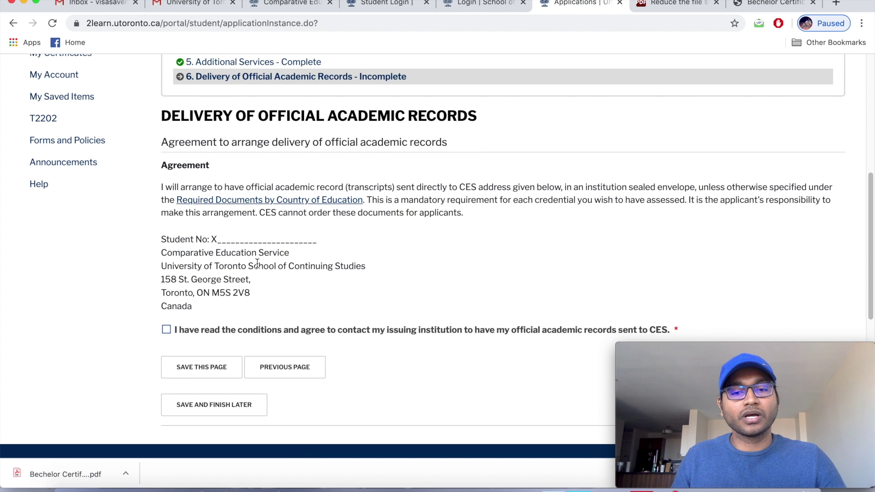
pyautogui.scroll(-1, 257, 264)
pyautogui.click(167, 327)
pyautogui.scroll(-1, 214, 351)
pyautogui.click(210, 364)
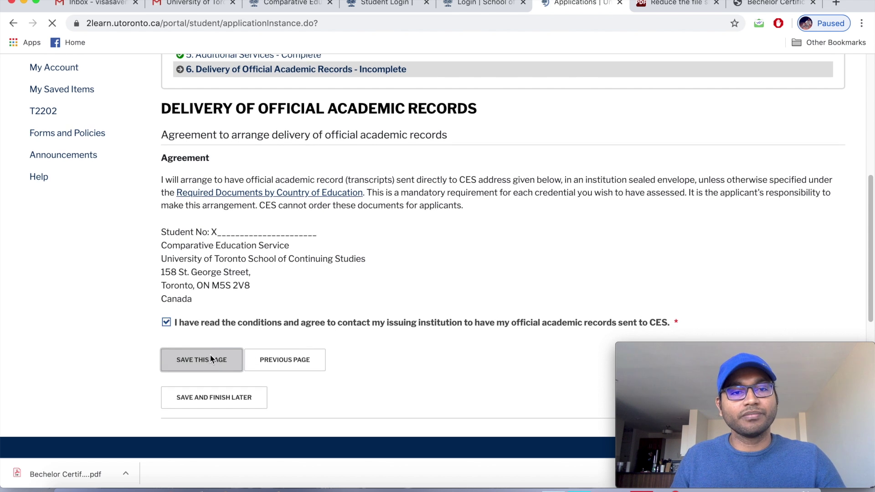
# Scroll the step list to confirm all six required steps show Complete.
pyautogui.scroll(-3, 211, 359)
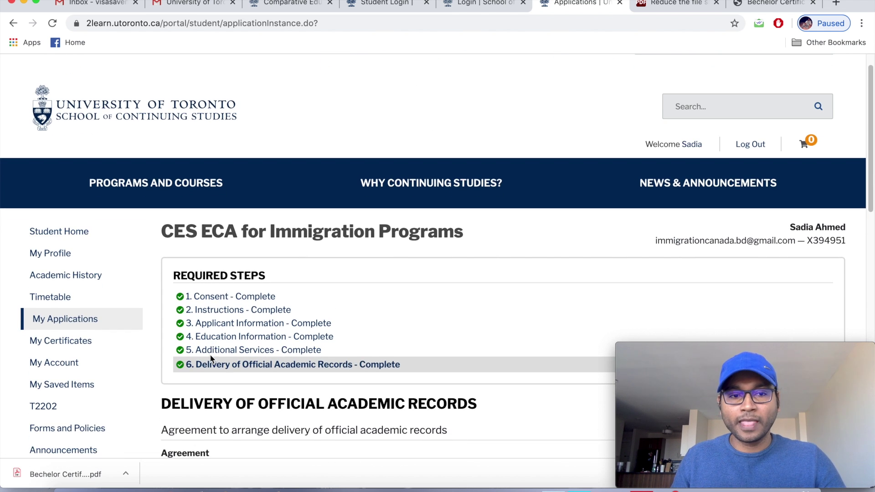
pyautogui.scroll(-1, 211, 359)
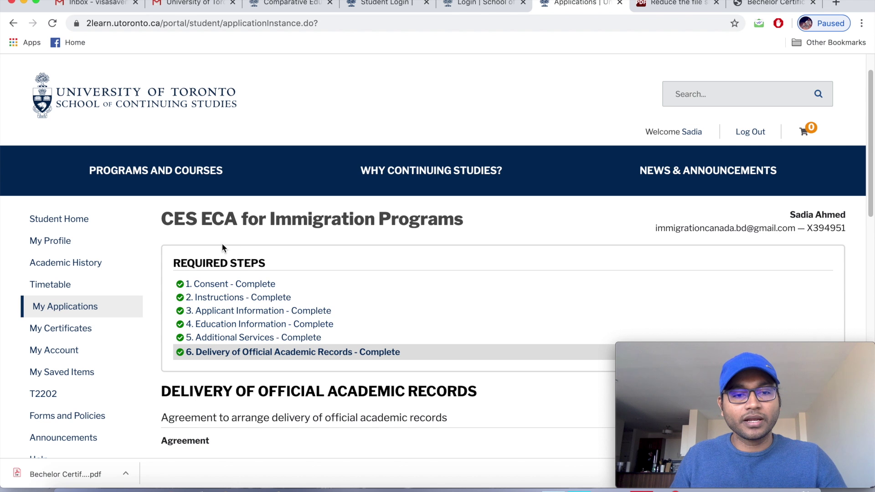
pyautogui.scroll(-3, 310, 364)
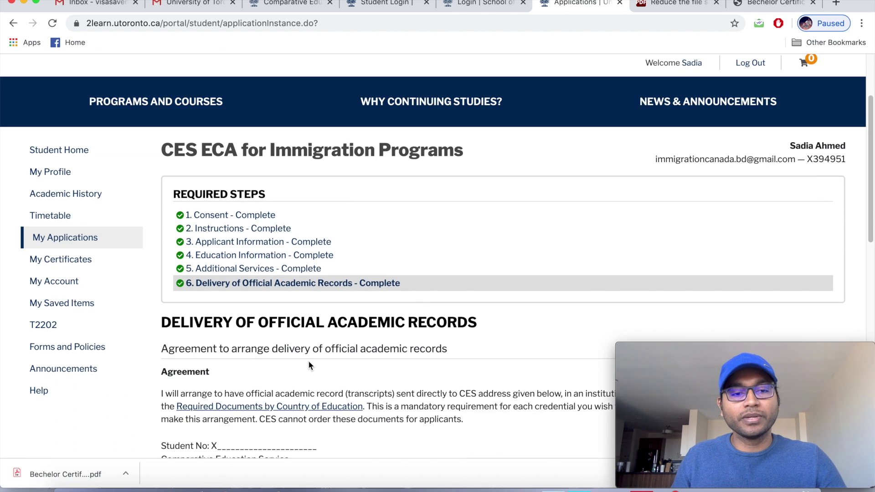
pyautogui.scroll(-9, 309, 363)
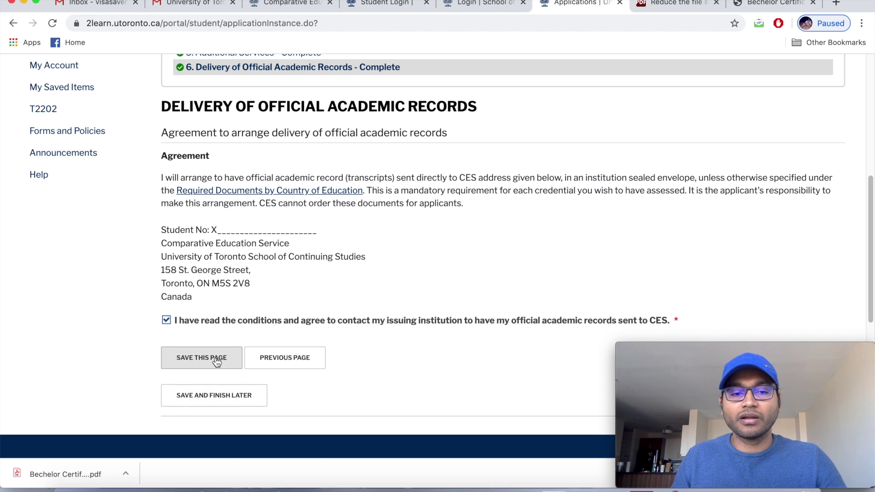
pyautogui.scroll(-3, 272, 345)
pyautogui.scroll(-2, 270, 350)
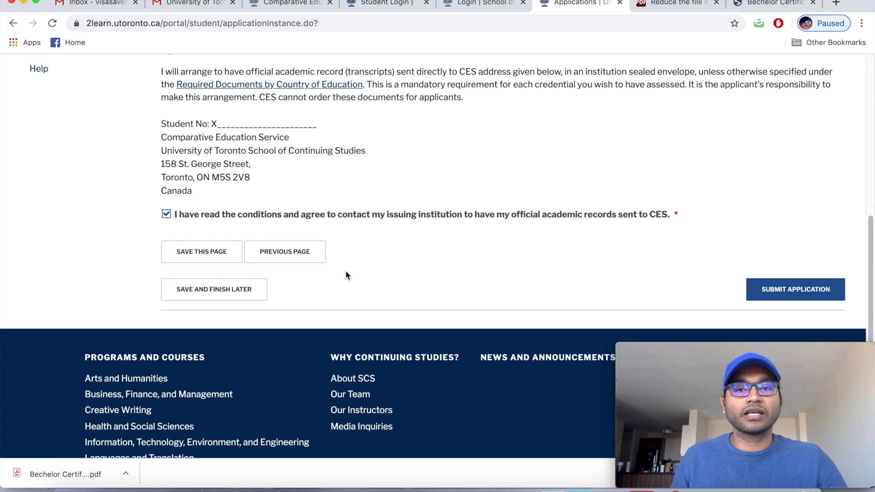
pyautogui.scroll(4, 345, 274)
pyautogui.scroll(1, 344, 277)
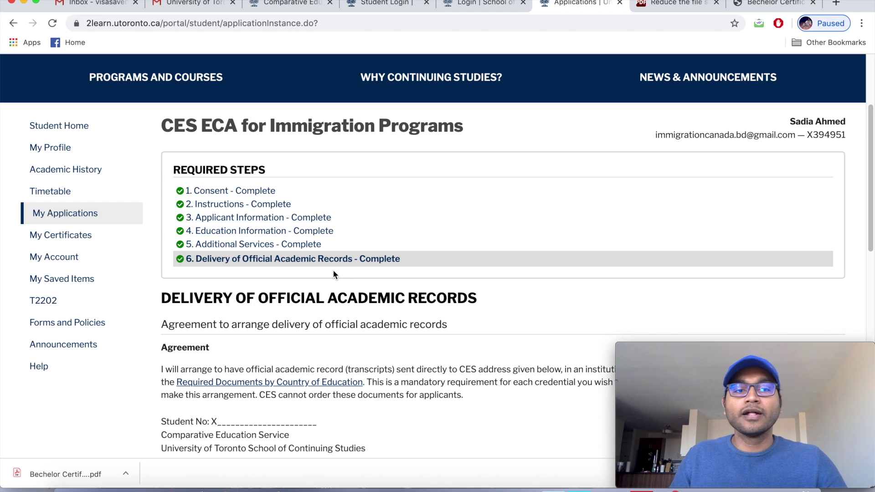
# Return to the Consent step and continue past the conditions to the Instructions page.
pyautogui.click(214, 191)
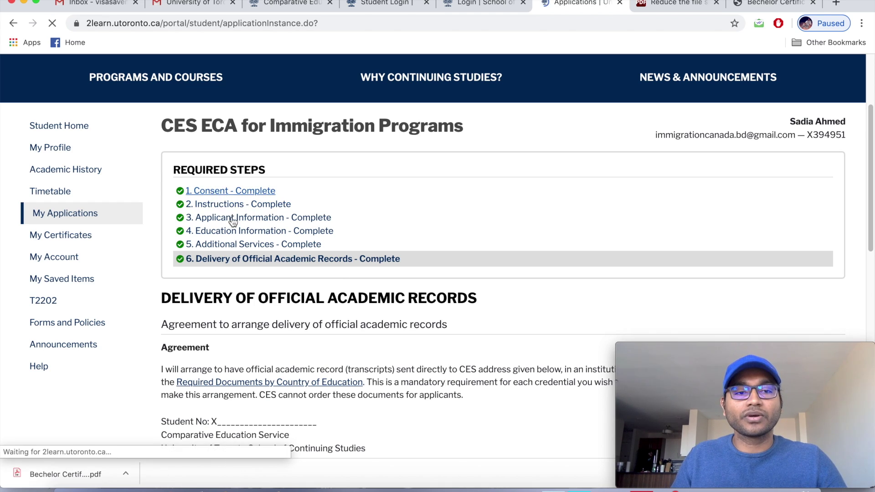
pyautogui.scroll(-15, 231, 223)
pyautogui.scroll(-10, 232, 221)
pyautogui.scroll(-9, 231, 222)
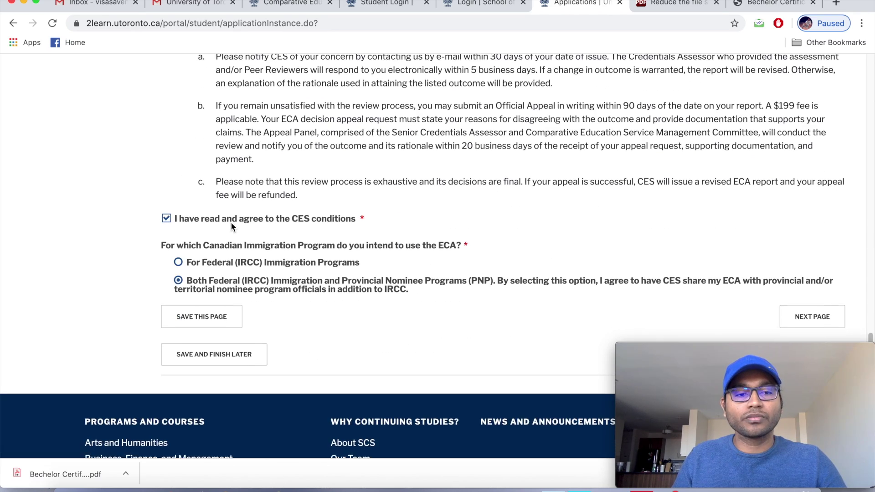
pyautogui.scroll(-1, 232, 227)
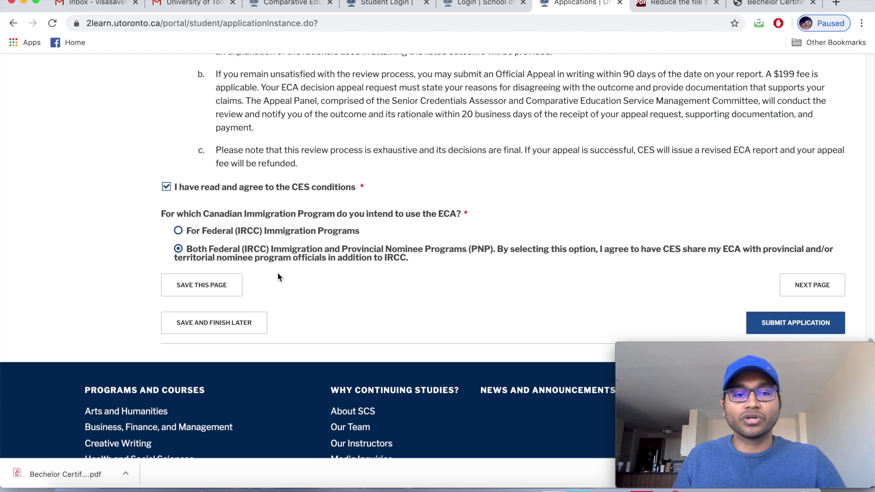
pyautogui.scroll(-1, 310, 288)
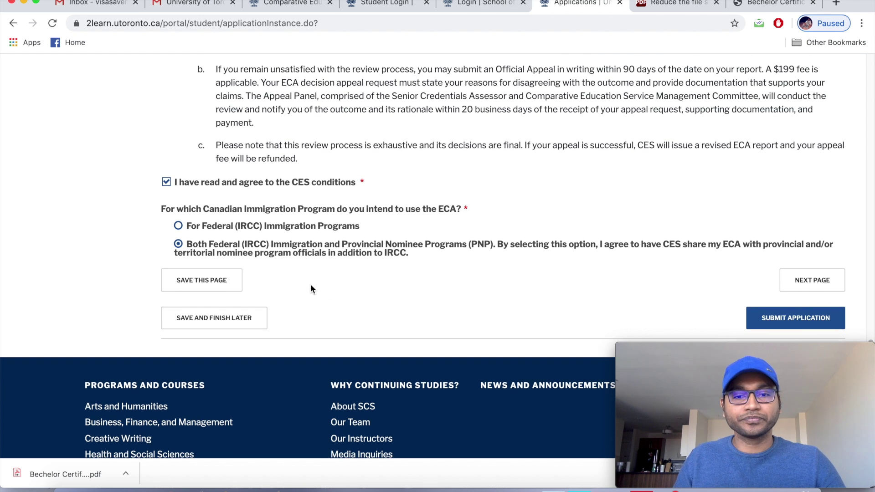
pyautogui.scroll(-1, 311, 289)
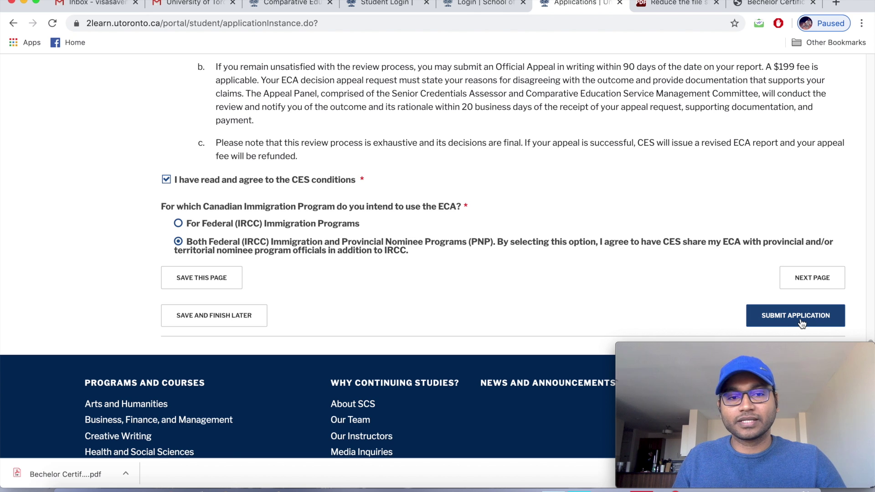
pyautogui.scroll(-1, 472, 281)
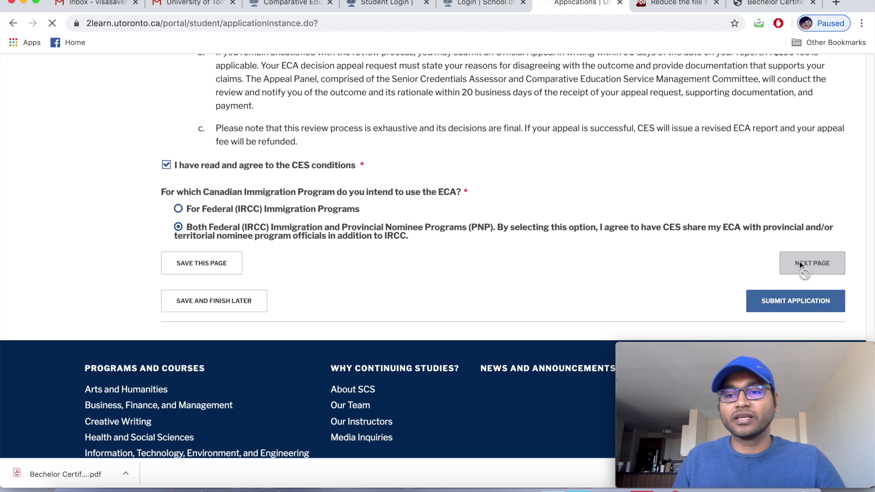
pyautogui.click(799, 263)
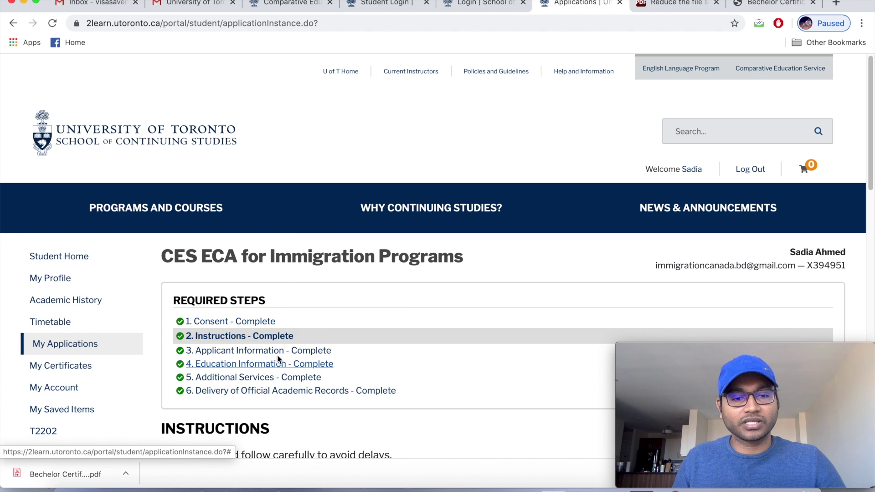
# Submit the application, adding the $210.00 ECA credential fee and $90.00 fee to the cart.
pyautogui.scroll(-6, 293, 354)
pyautogui.scroll(-5, 295, 352)
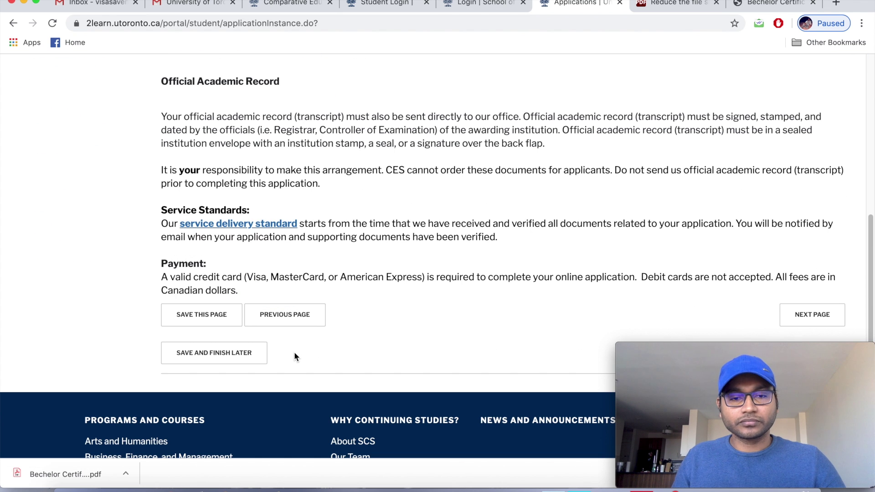
pyautogui.scroll(-2, 291, 355)
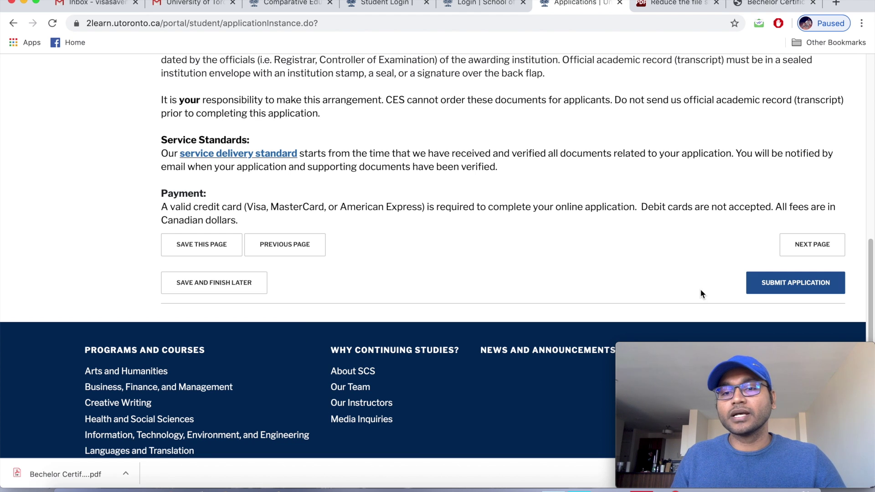
pyautogui.click(801, 287)
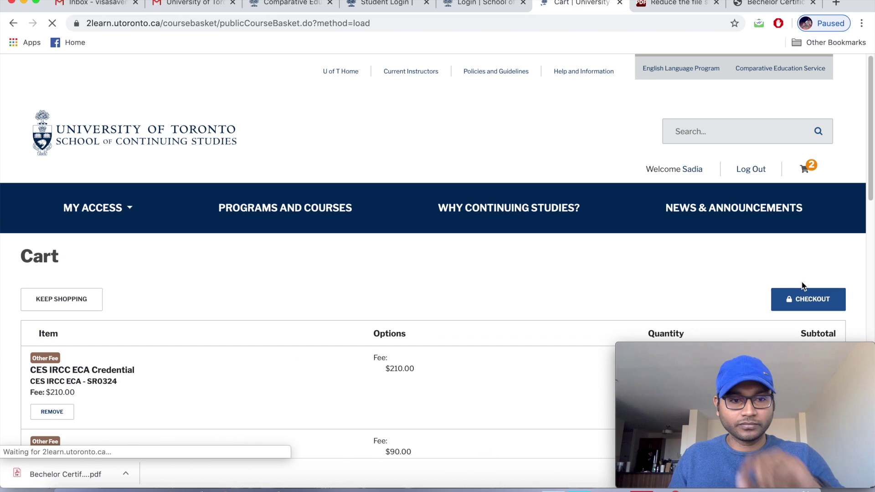
# Review the $311.70 cart total, including $11.70 harmonized tax, and proceed to checkout.
pyautogui.scroll(-2, 756, 268)
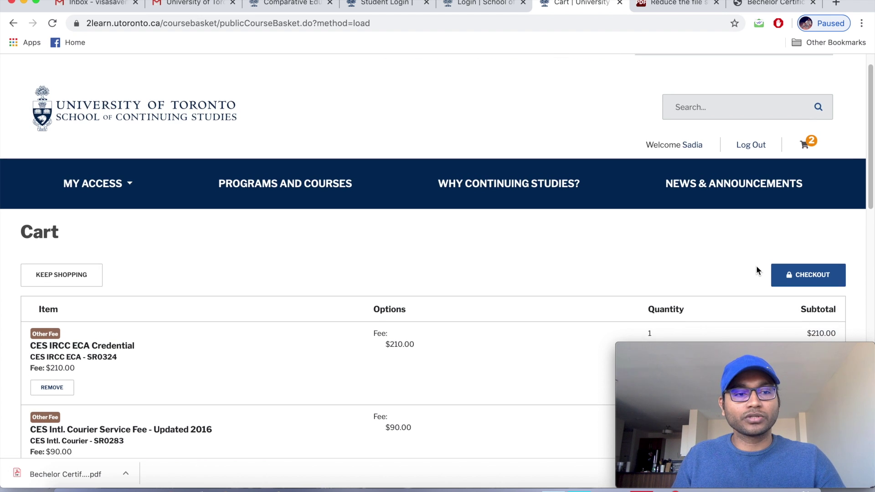
pyautogui.scroll(-1, 756, 268)
pyautogui.scroll(-2, 757, 269)
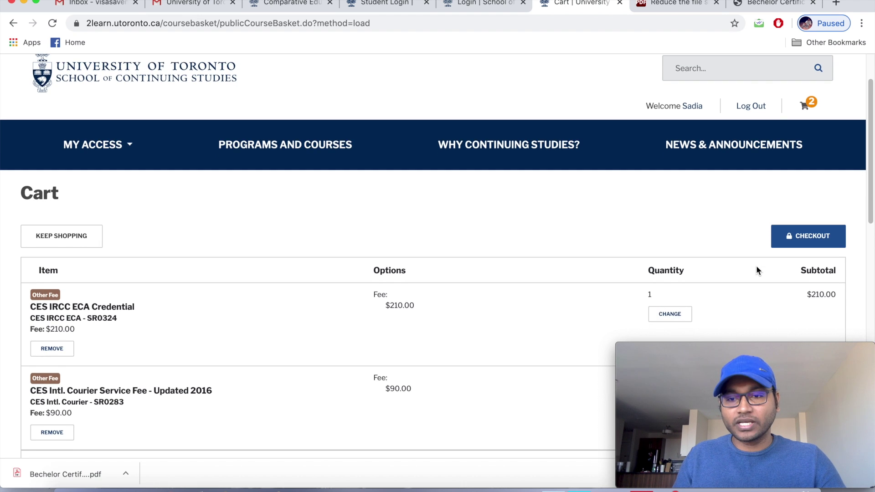
pyautogui.scroll(-2, 756, 267)
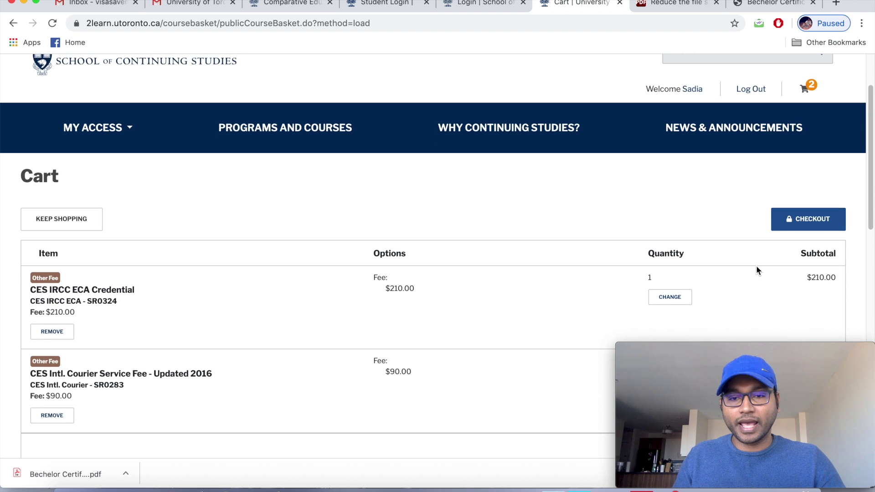
pyautogui.scroll(-3, 757, 270)
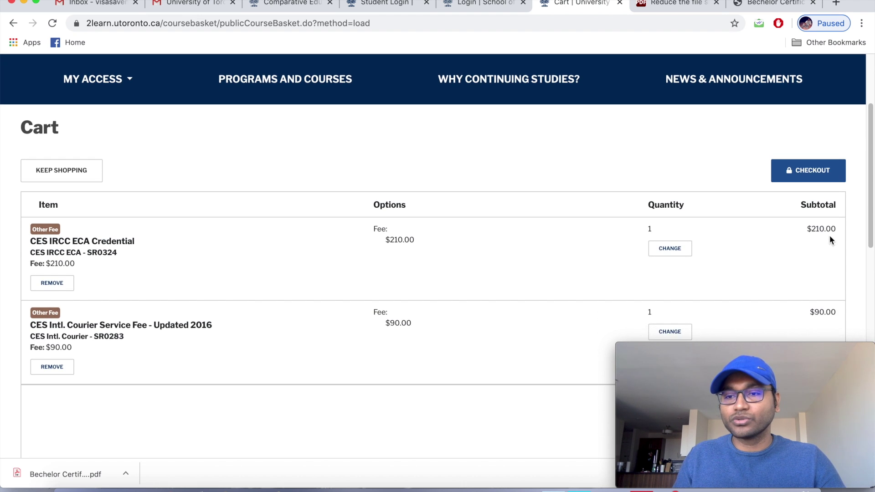
pyautogui.scroll(-4, 802, 249)
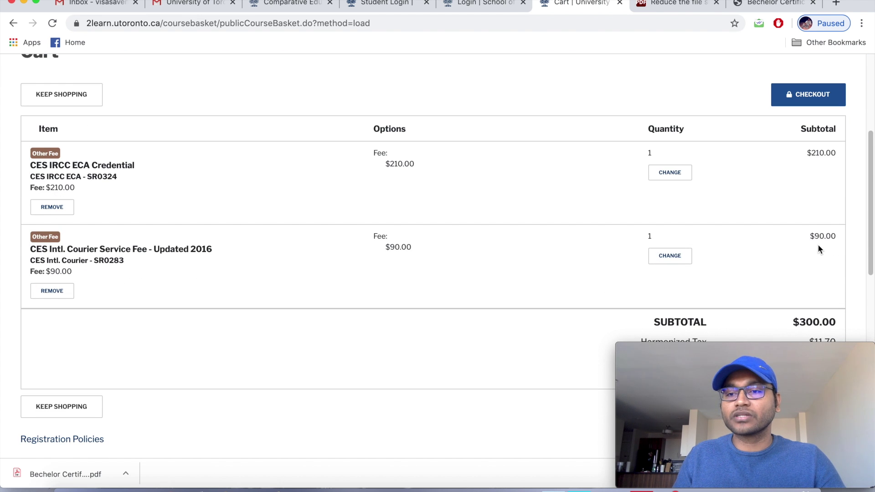
pyautogui.scroll(-3, 818, 248)
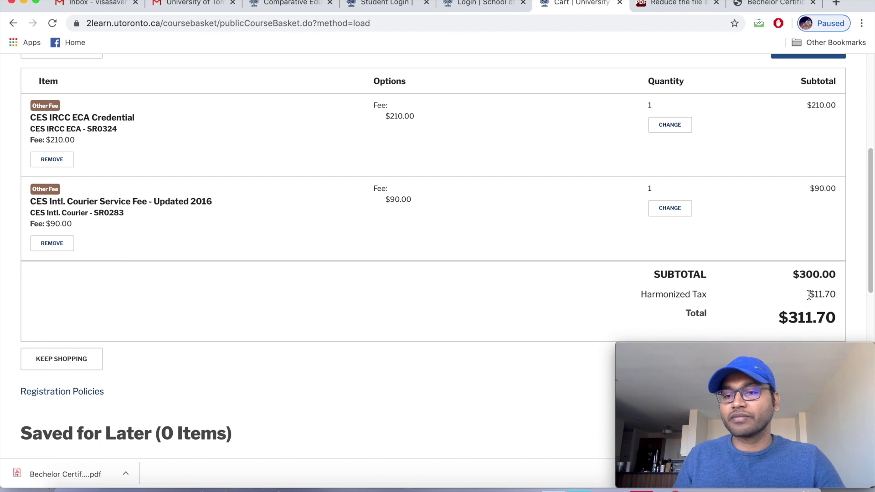
pyautogui.scroll(-3, 777, 292)
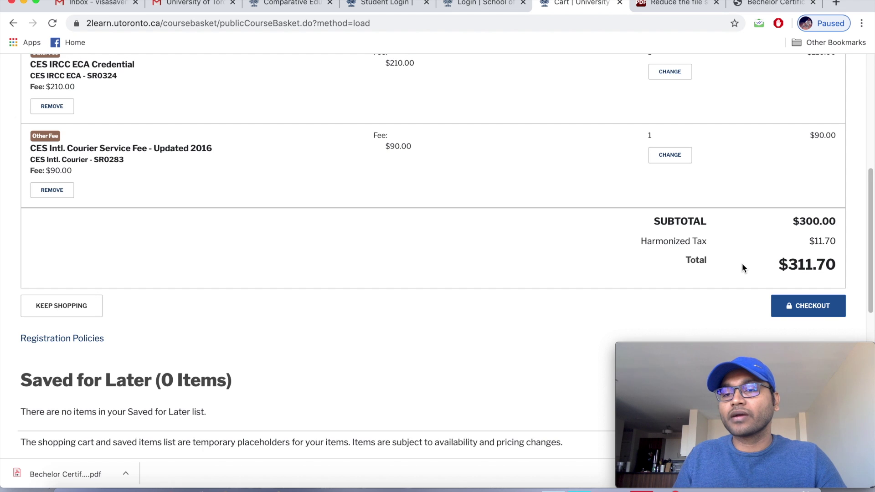
pyautogui.scroll(-1, 742, 265)
pyautogui.scroll(-1, 743, 265)
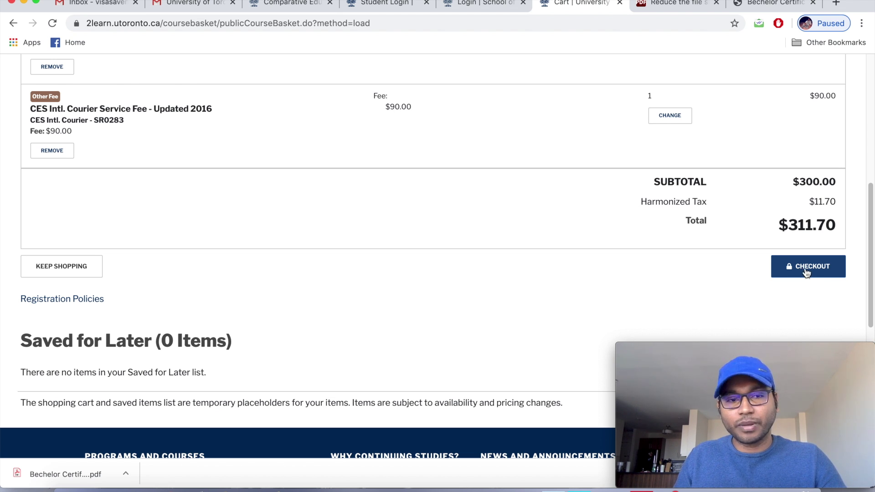
pyautogui.click(806, 269)
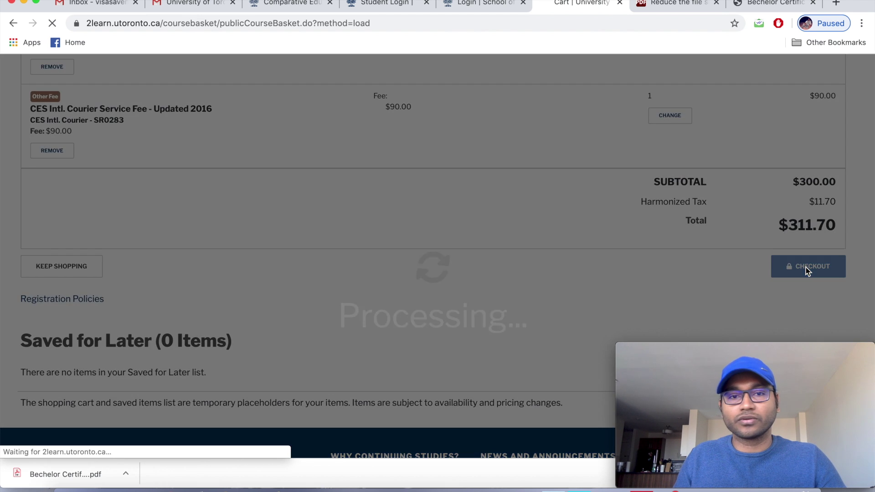
# Log in at checkout using the saved email and password.
pyautogui.scroll(-2, 630, 228)
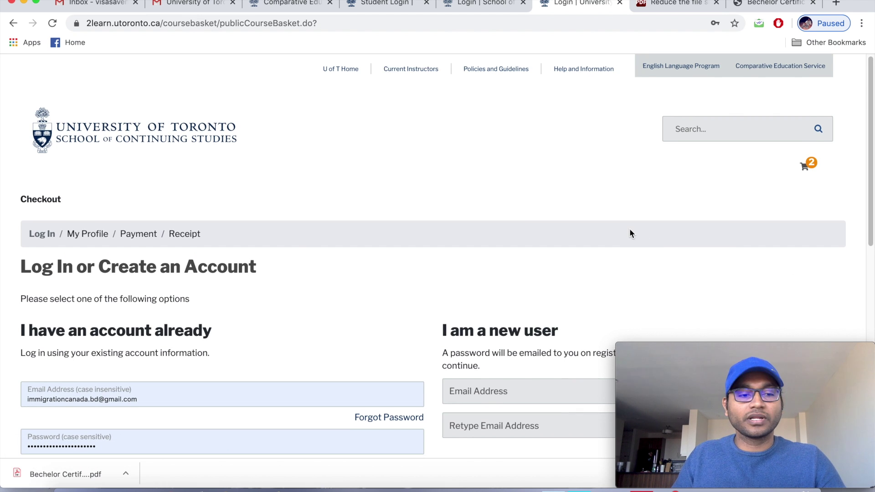
pyautogui.scroll(-2, 630, 229)
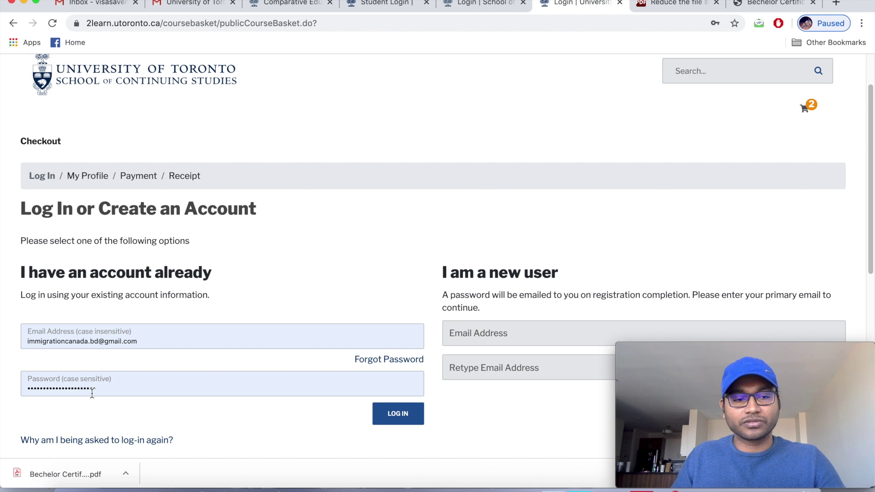
pyautogui.click(398, 416)
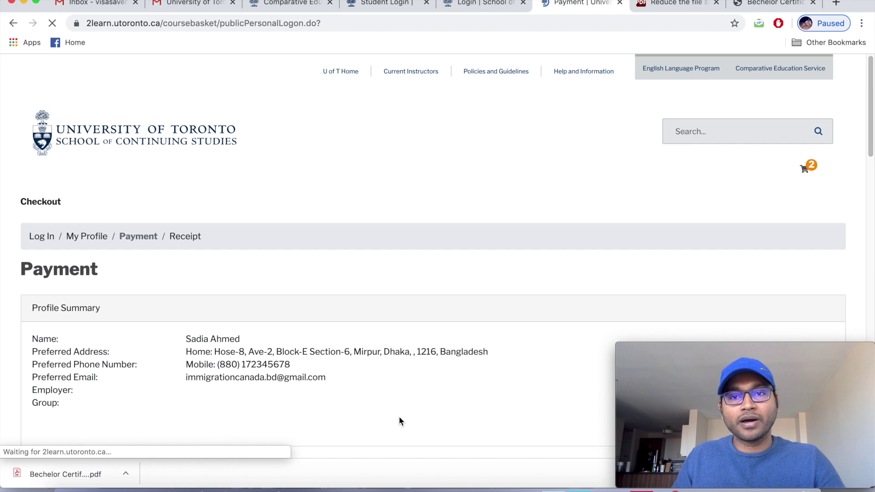
pyautogui.scroll(-1, 398, 415)
pyautogui.scroll(-2, 398, 419)
pyautogui.scroll(-1, 396, 416)
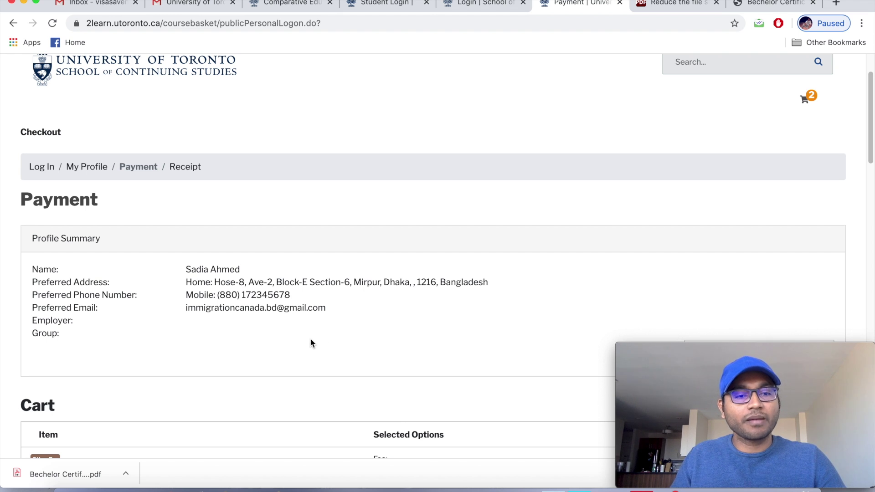
pyautogui.scroll(-1, 267, 351)
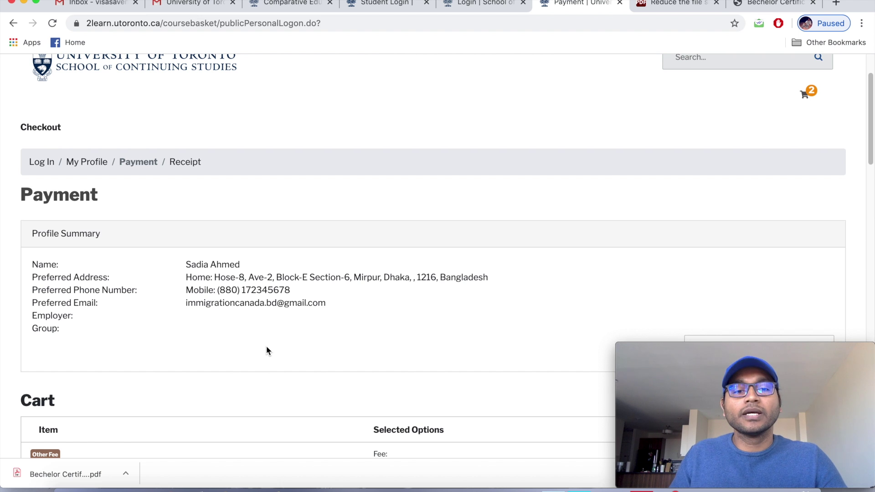
pyautogui.scroll(-3, 267, 348)
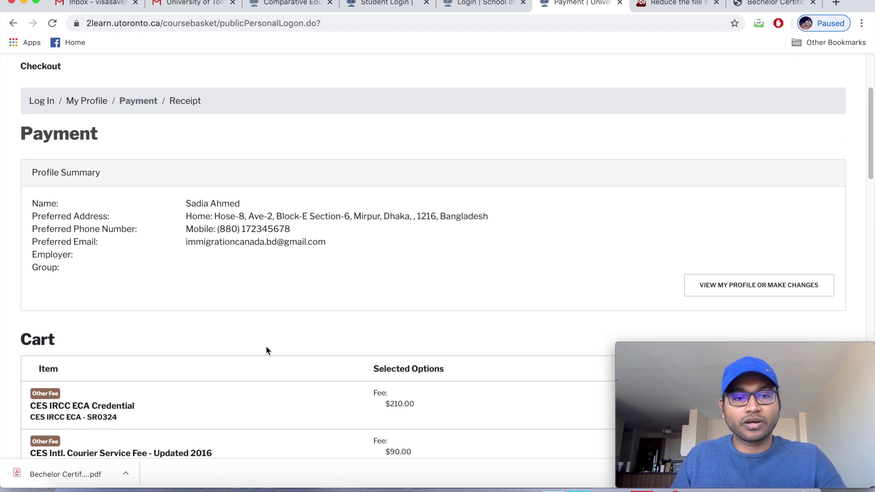
pyautogui.scroll(-1, 266, 346)
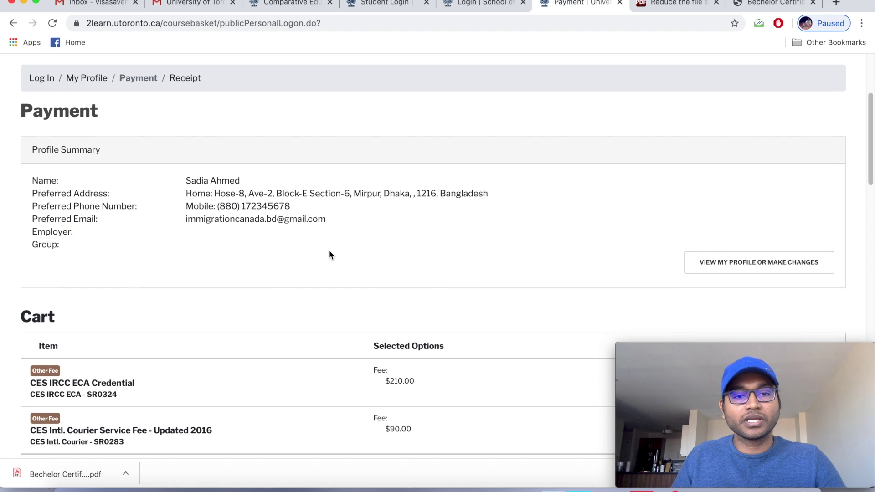
pyautogui.scroll(-1, 330, 255)
pyautogui.scroll(-2, 330, 255)
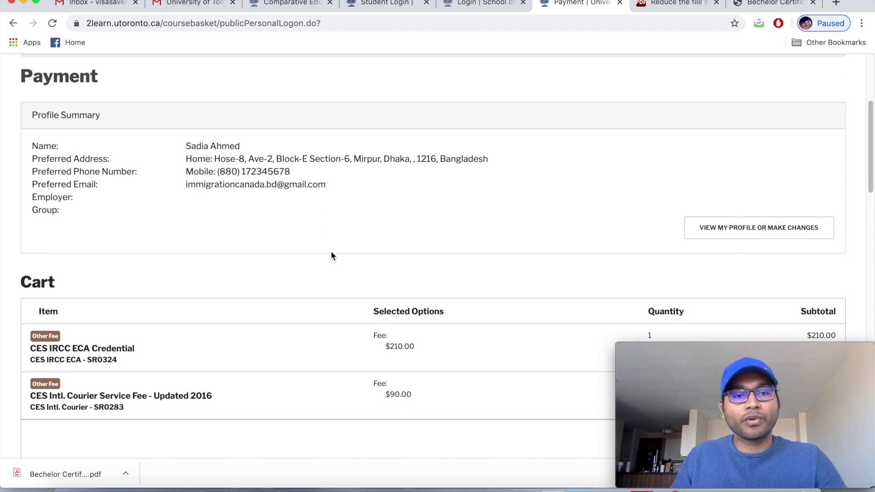
pyautogui.scroll(-2, 331, 255)
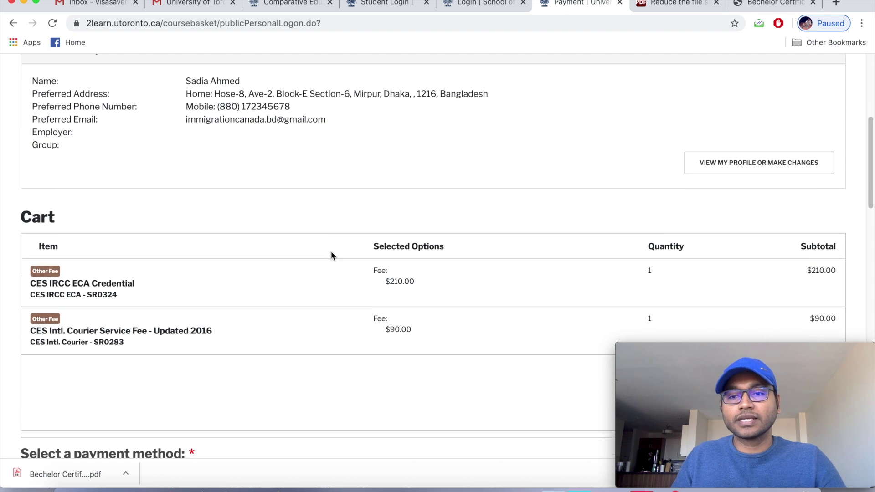
pyautogui.scroll(-2, 331, 255)
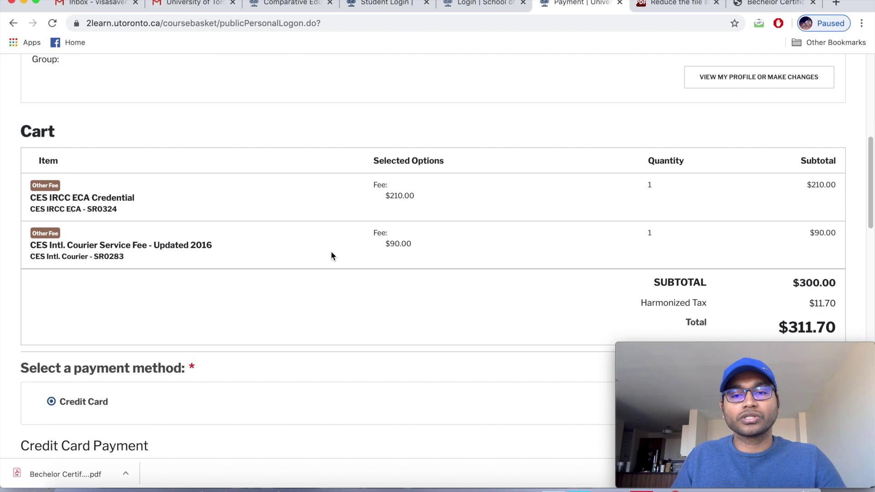
pyautogui.scroll(3, 331, 256)
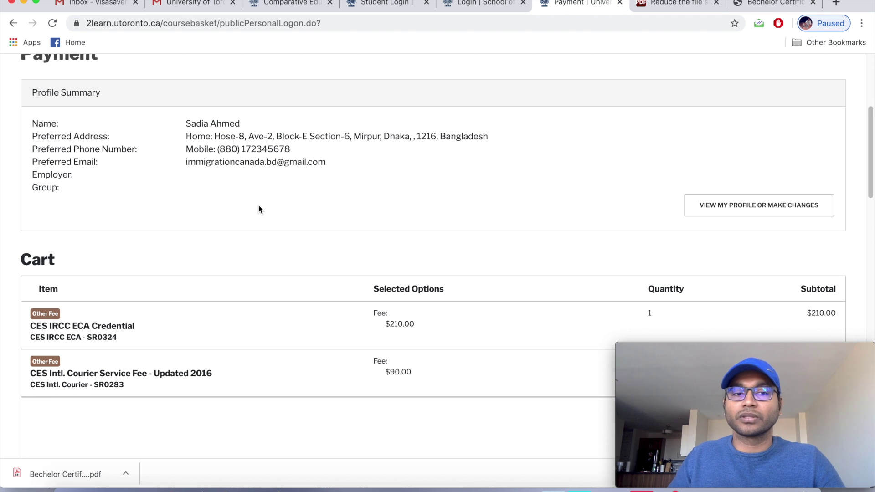
pyautogui.scroll(-3, 259, 209)
pyautogui.scroll(-5, 258, 209)
pyautogui.scroll(-2, 258, 210)
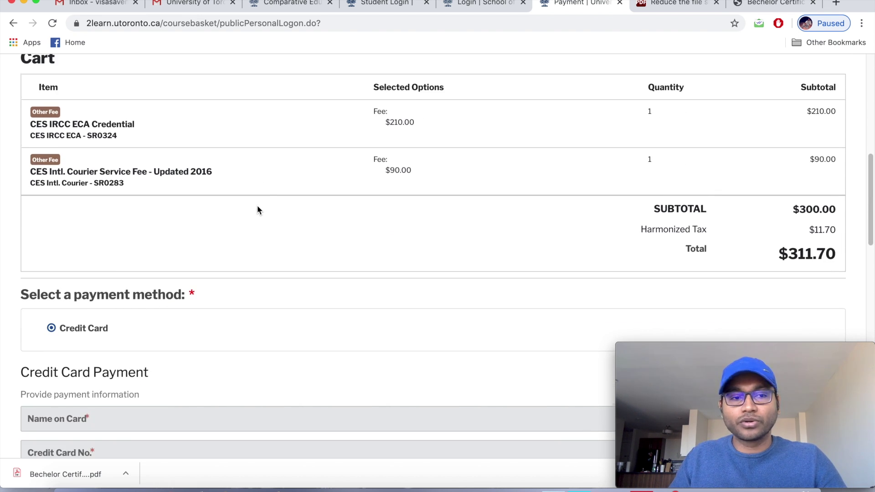
pyautogui.scroll(-3, 257, 210)
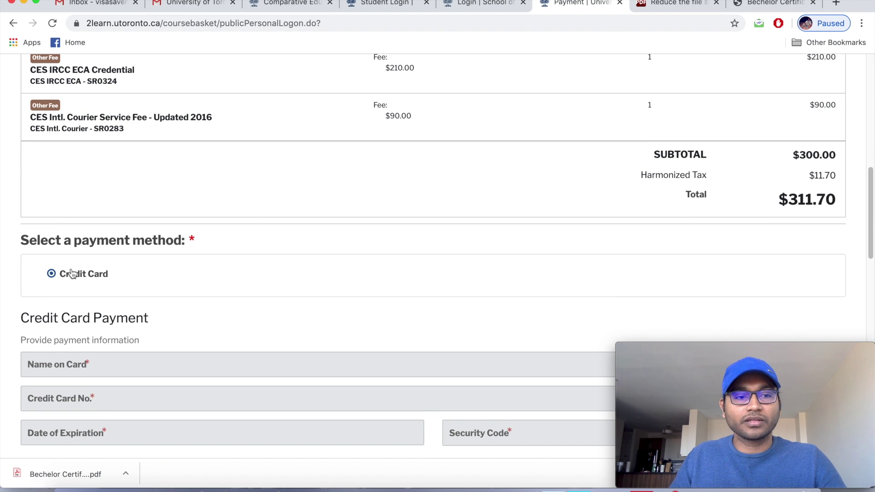
pyautogui.scroll(-2, 213, 264)
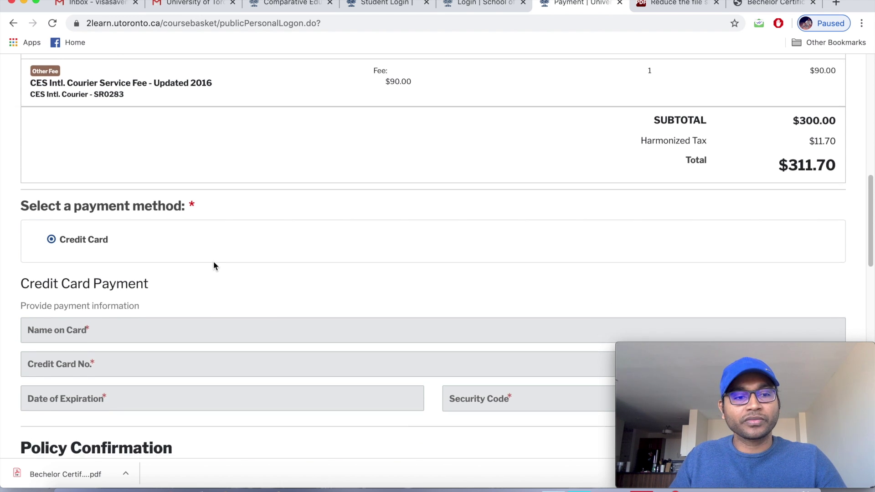
pyautogui.scroll(-3, 214, 264)
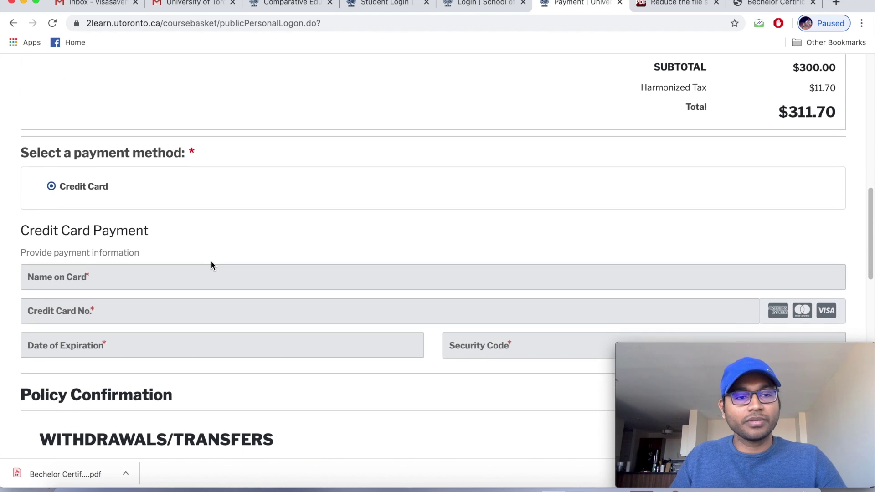
pyautogui.scroll(-1, 211, 266)
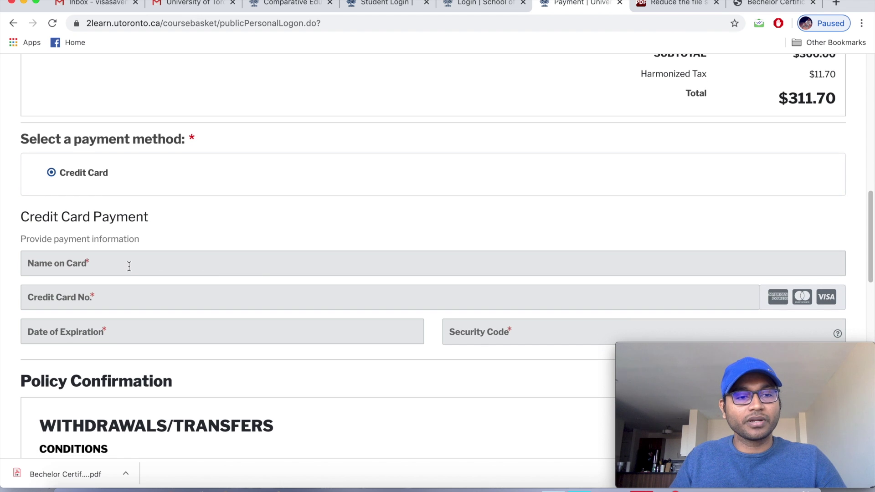
pyautogui.scroll(-2, 215, 260)
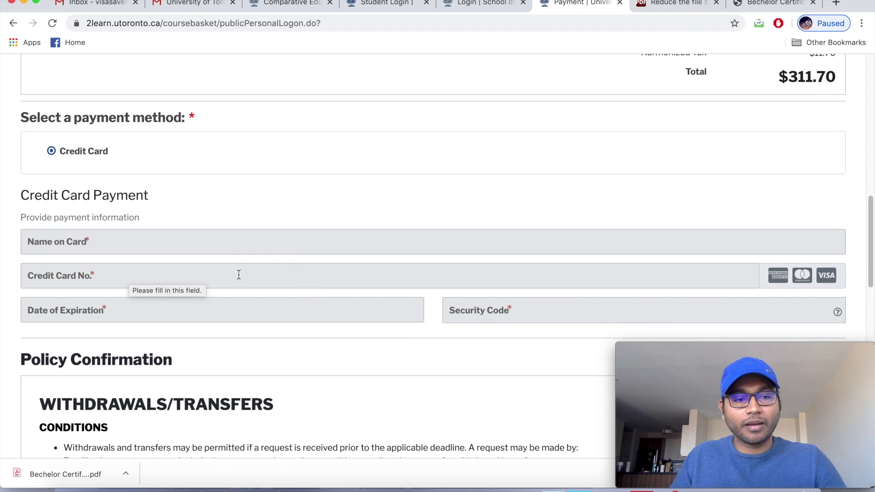
pyautogui.scroll(-1, 237, 282)
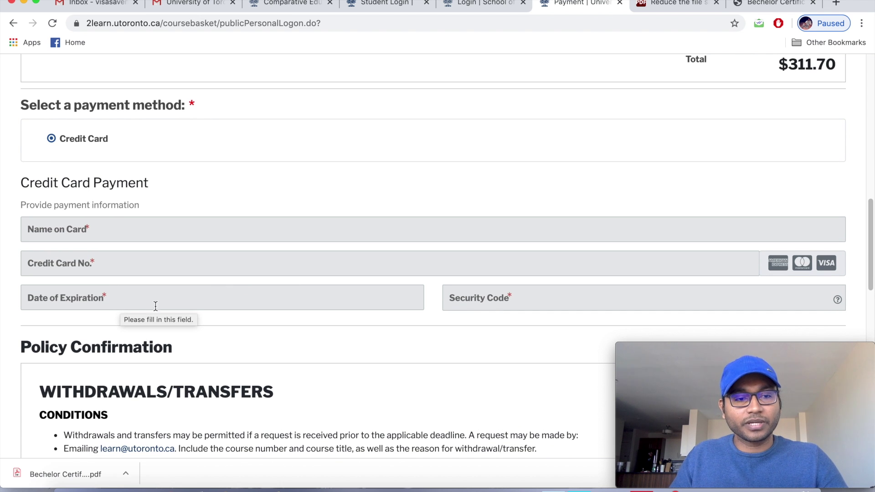
pyautogui.scroll(-1, 210, 311)
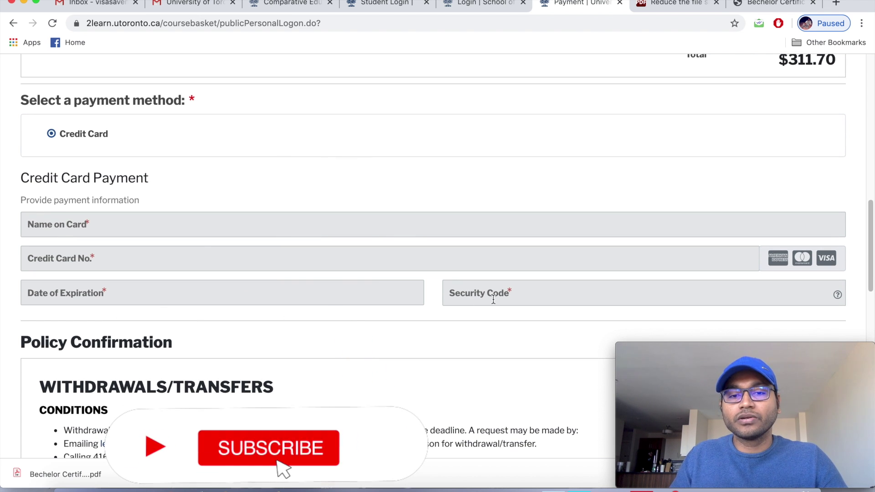
pyautogui.scroll(-2, 494, 295)
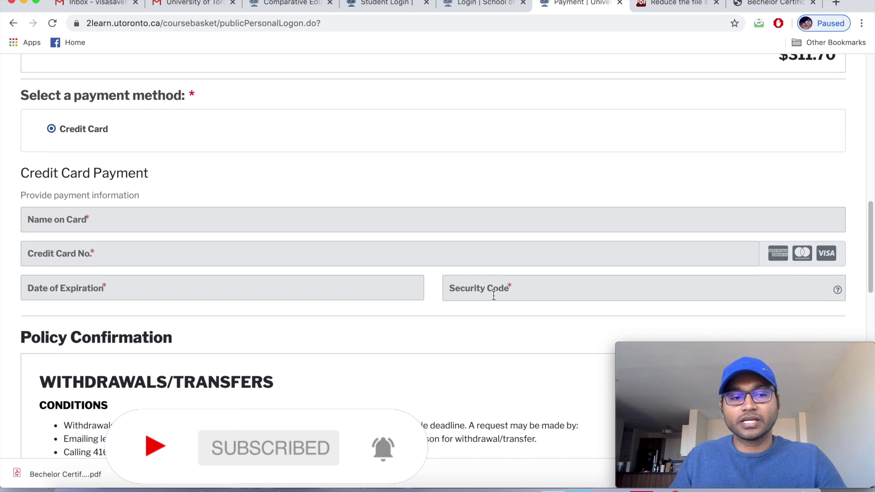
pyautogui.scroll(-3, 493, 294)
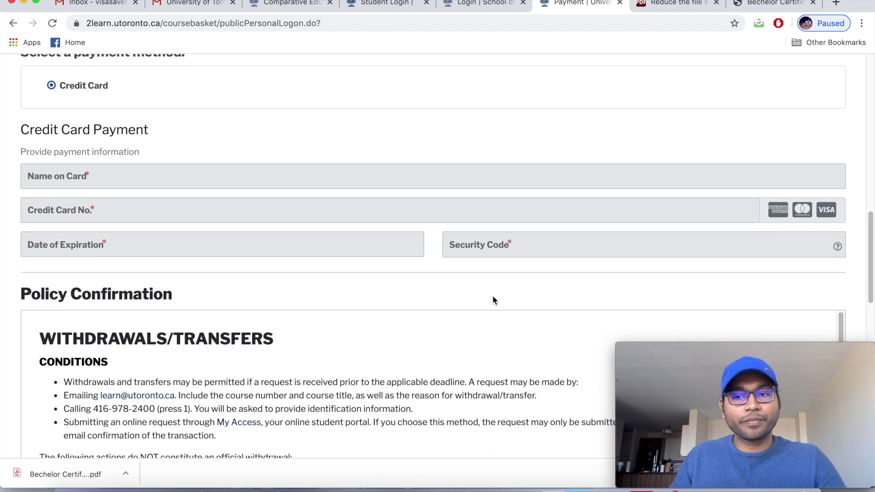
pyautogui.scroll(-3, 310, 334)
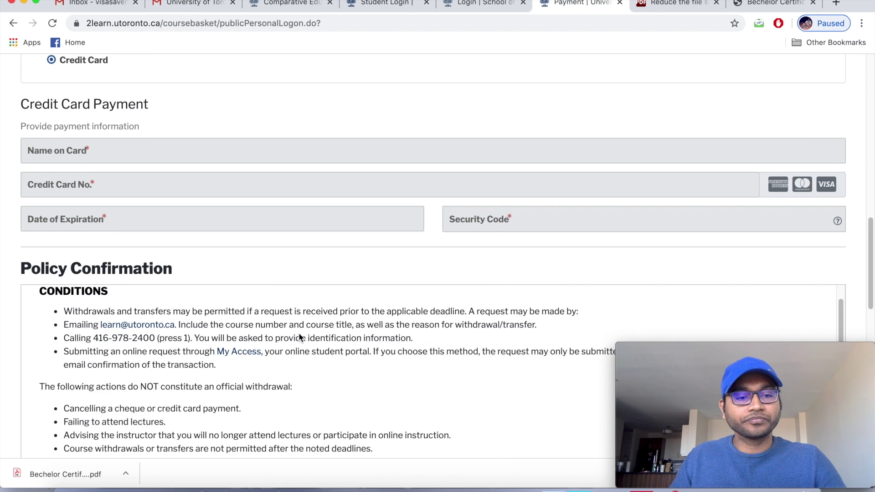
pyautogui.scroll(-8, 299, 333)
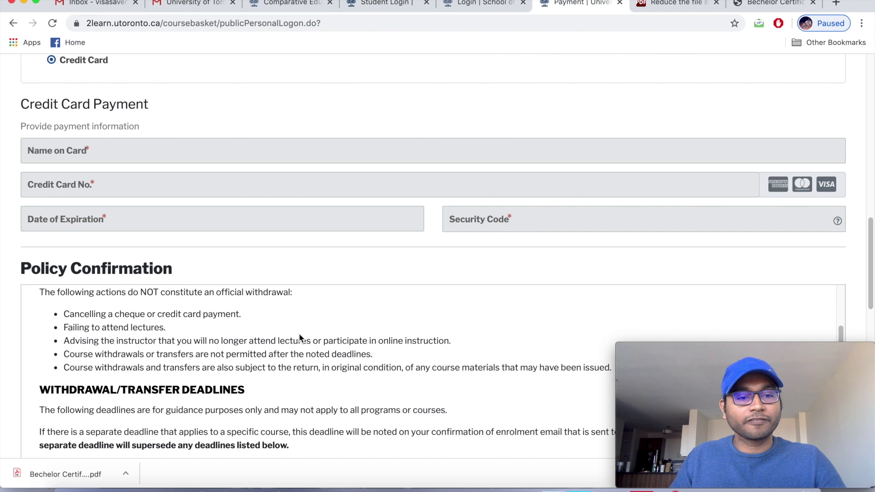
pyautogui.scroll(-10, 299, 337)
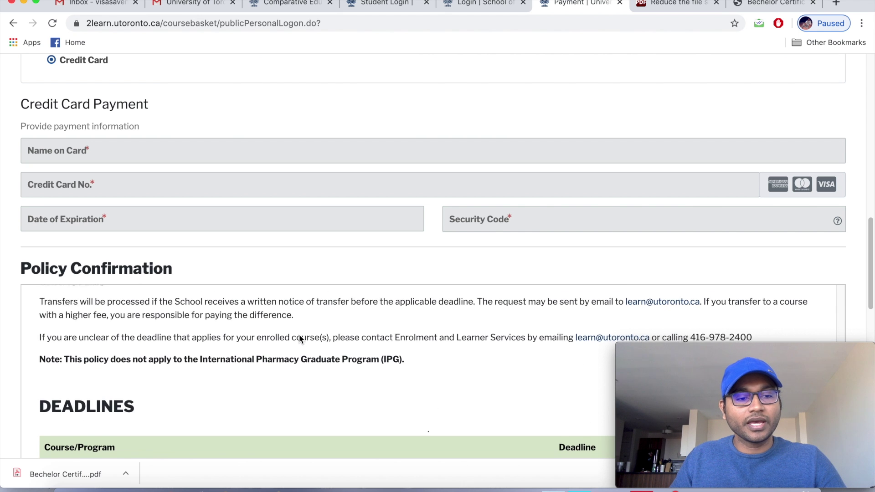
pyautogui.scroll(-10, 299, 339)
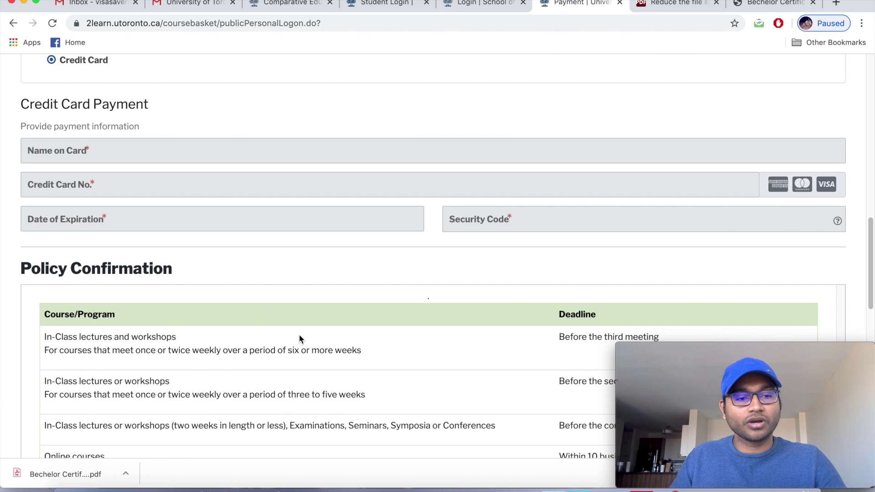
pyautogui.scroll(-10, 299, 337)
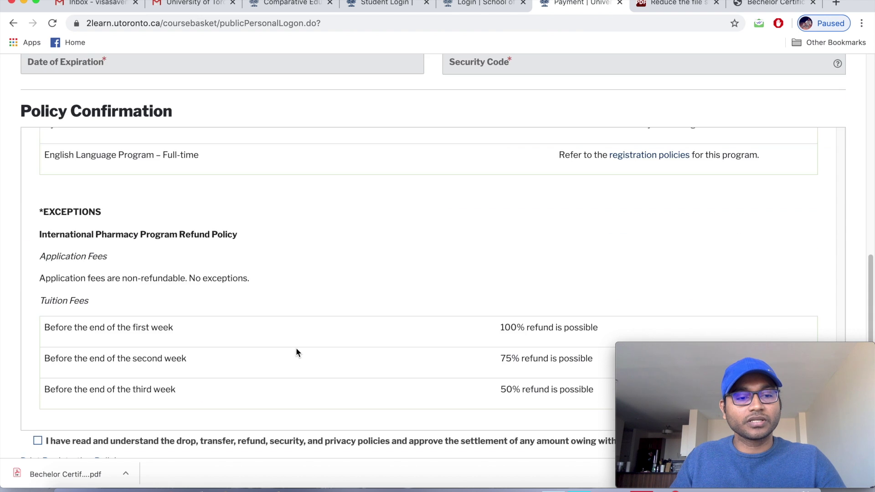
pyautogui.scroll(-2, 295, 352)
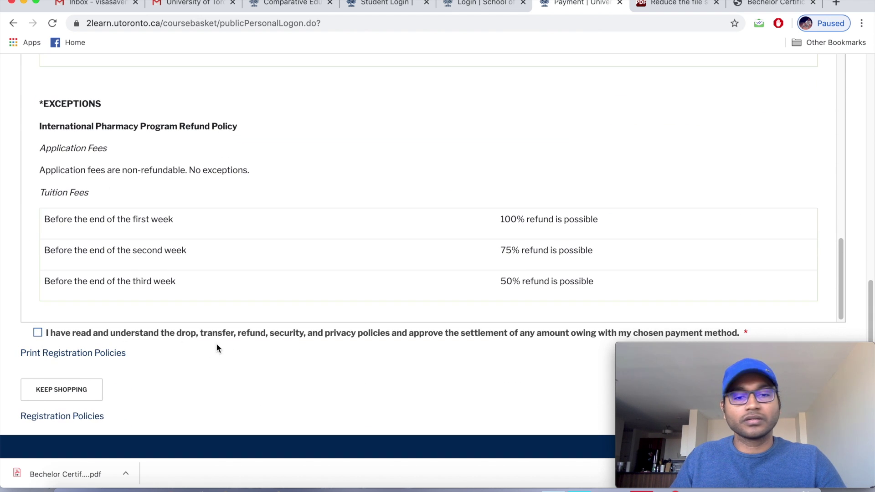
# Check the drop, transfer, refund, security and privacy policy acknowledgment on the Payment page.
pyautogui.click(38, 334)
pyautogui.scroll(-2, 273, 352)
pyautogui.scroll(-3, 275, 351)
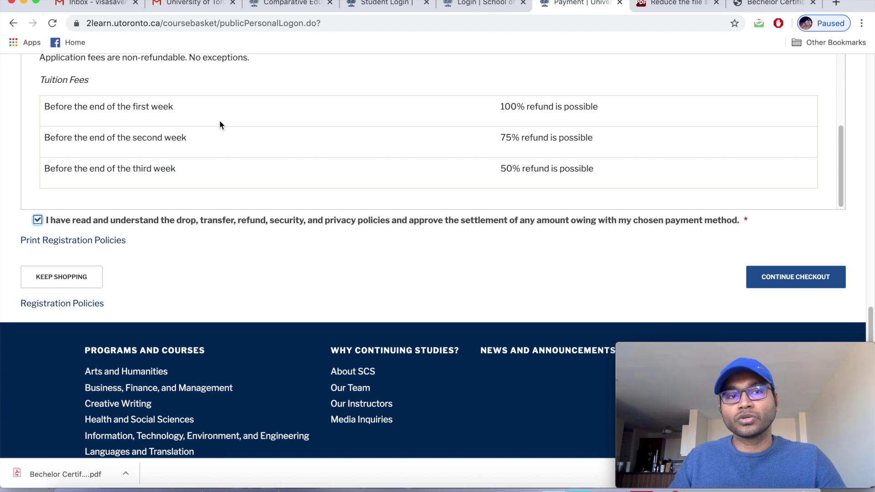
pyautogui.scroll(10, 225, 137)
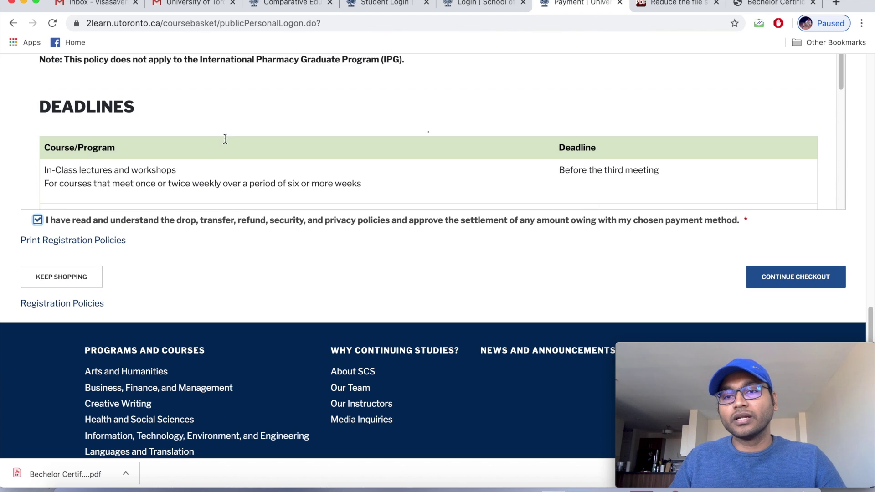
pyautogui.scroll(5, 226, 140)
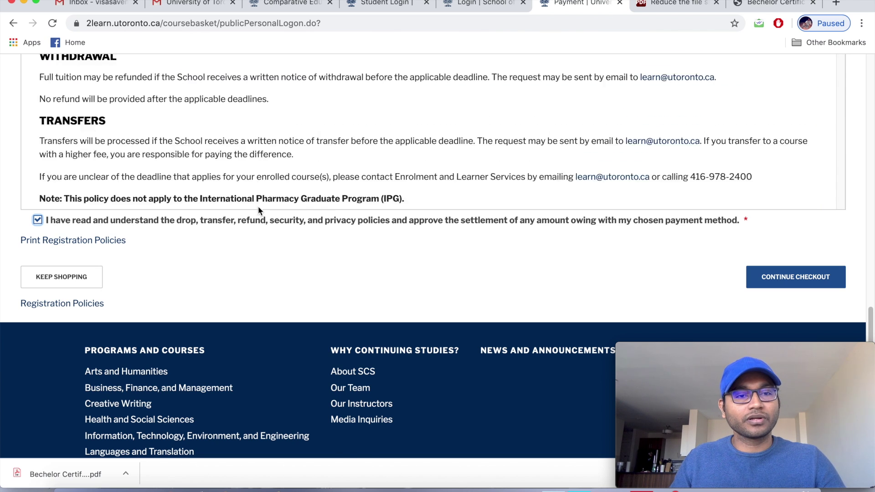
pyautogui.scroll(-3, 276, 278)
pyautogui.scroll(8, 280, 297)
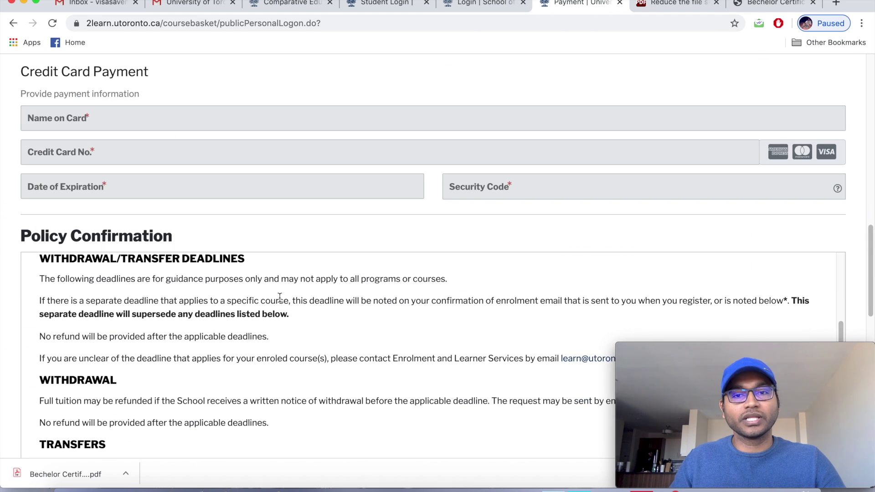
pyautogui.scroll(3, 280, 297)
pyautogui.scroll(-1, 295, 178)
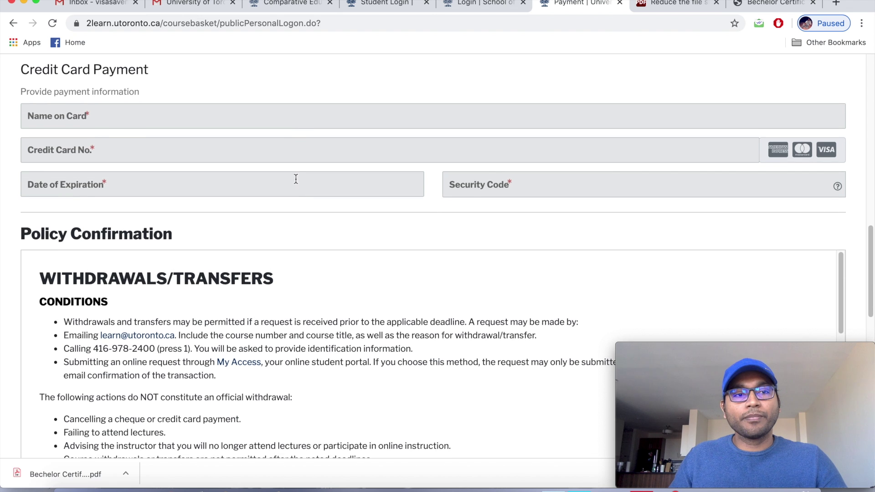
pyautogui.scroll(10, 292, 192)
pyautogui.scroll(10, 292, 192)
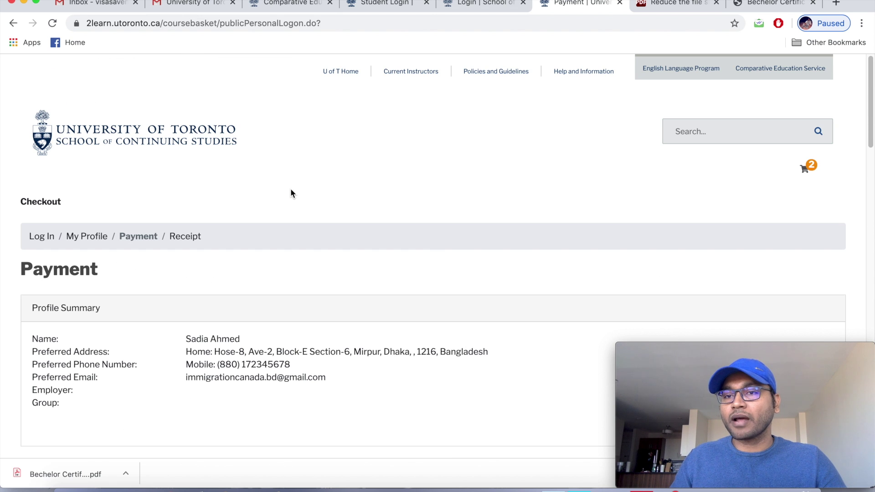